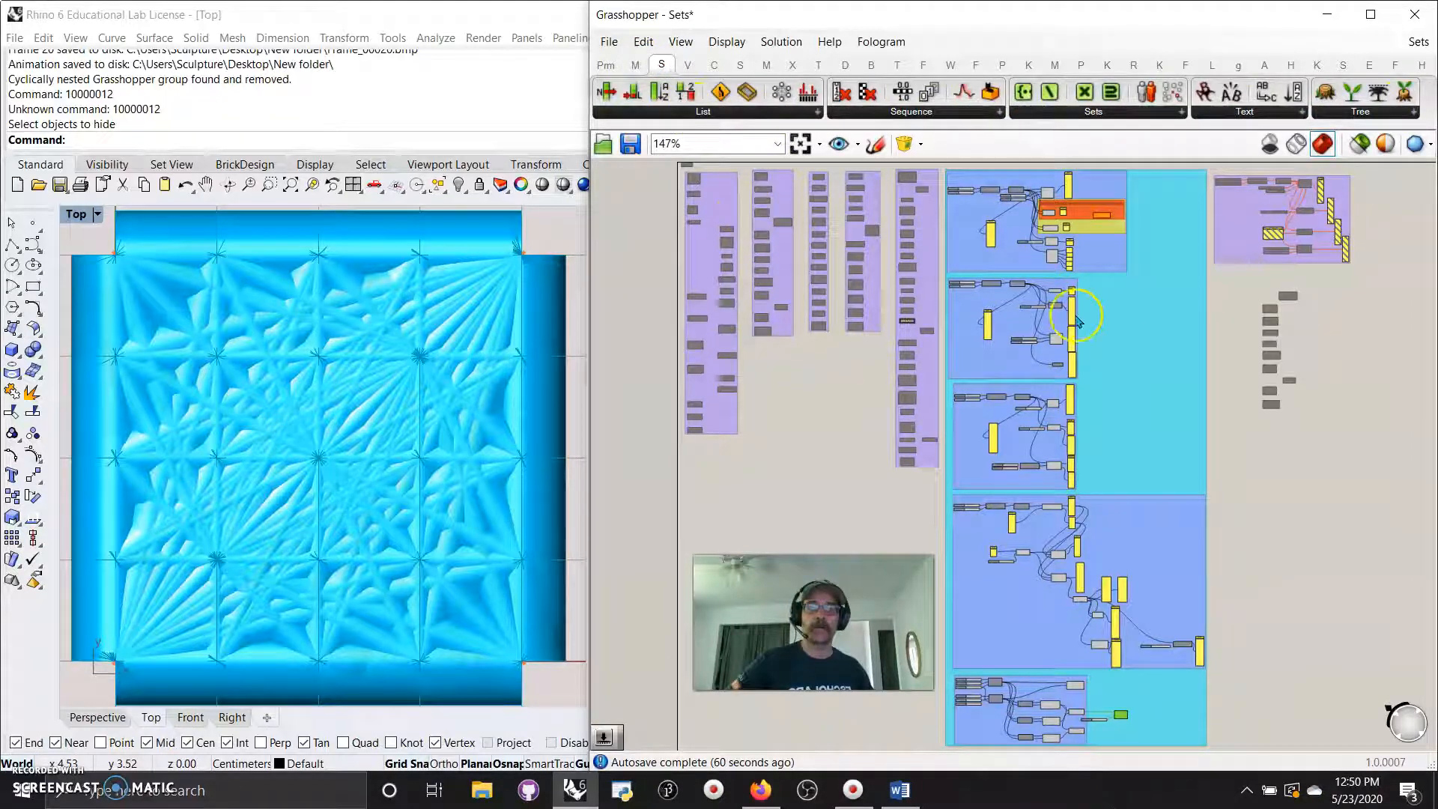
{"action": "left_click", "coordinate": [1059, 621]}
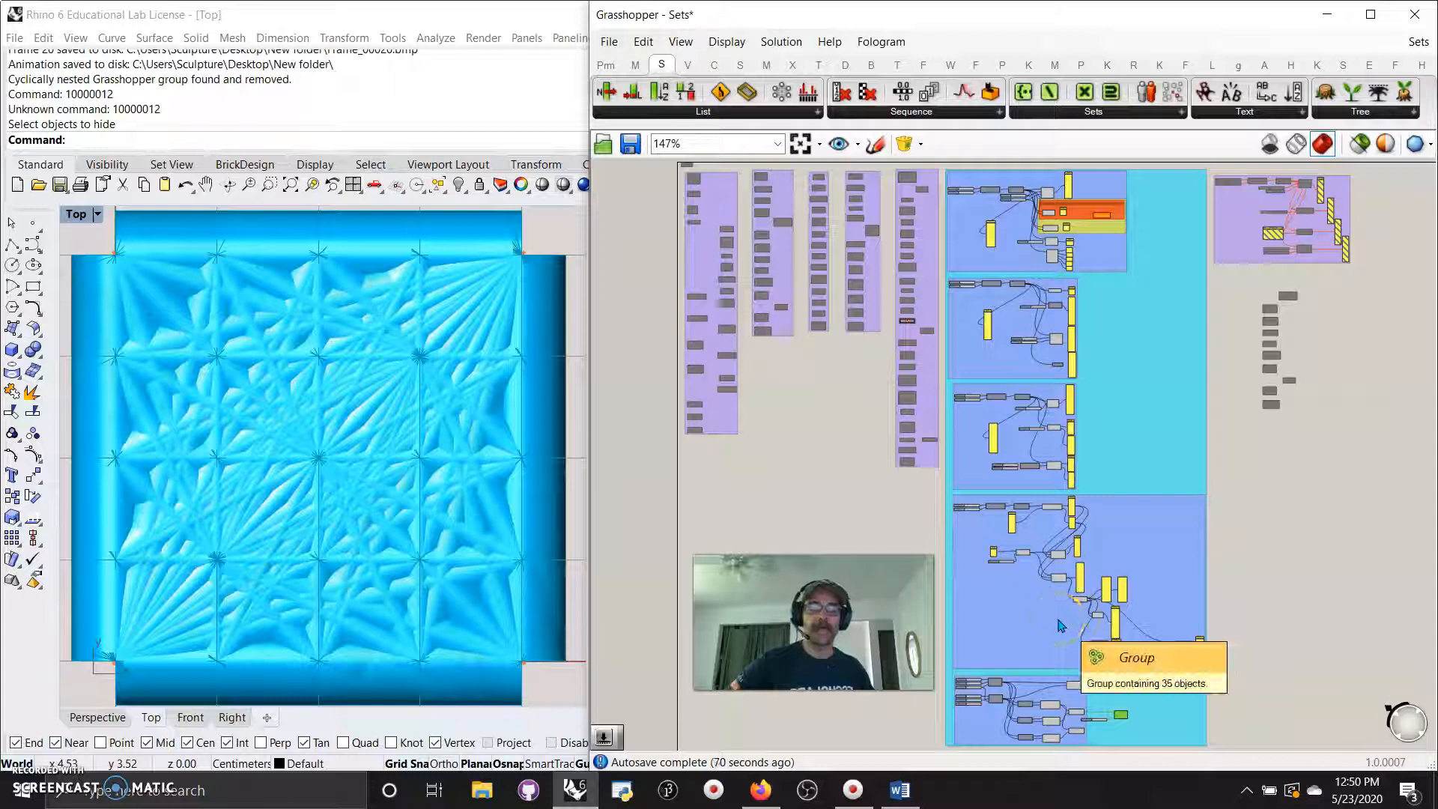
{"action": "left_click", "coordinate": [1121, 716]}
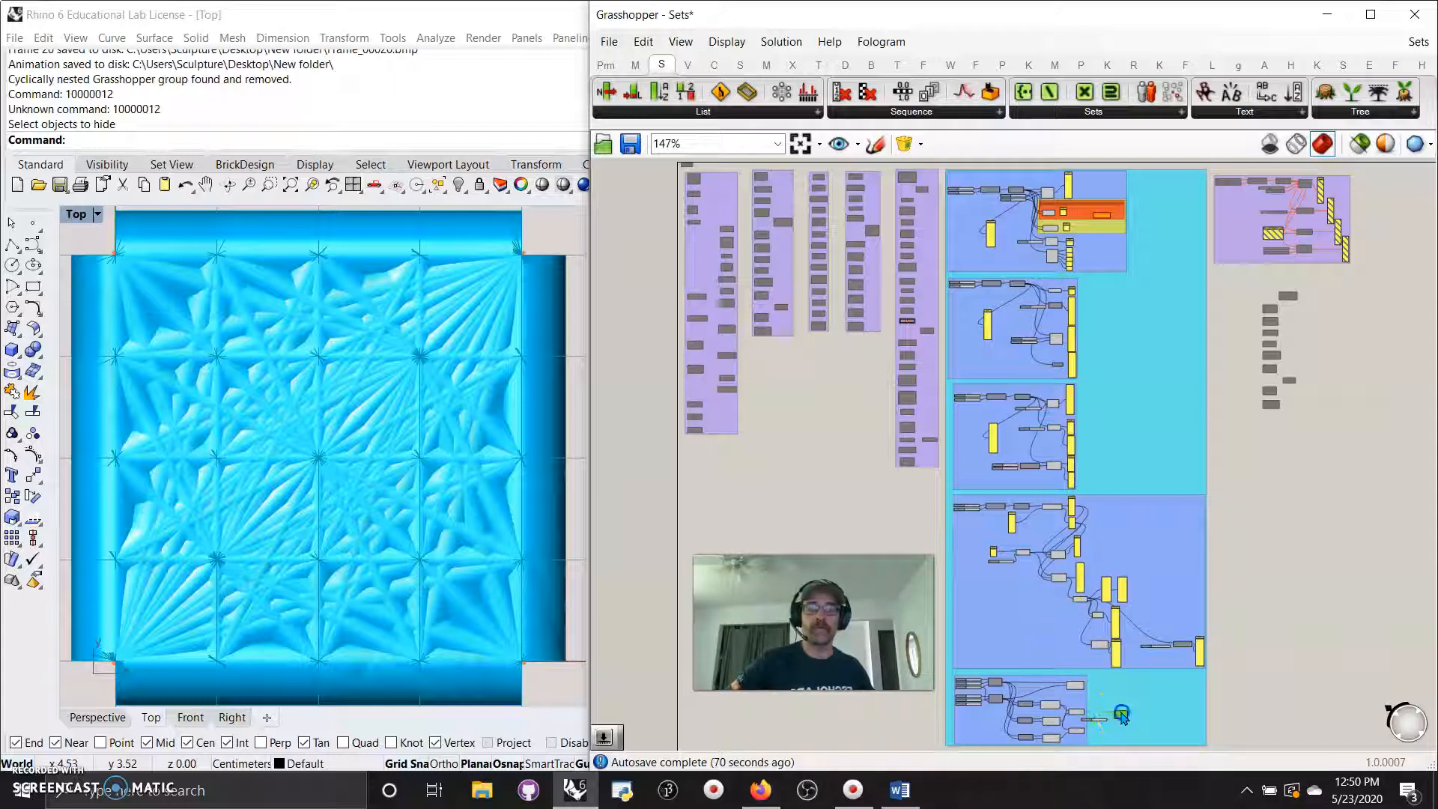
{"action": "left_click", "coordinate": [1121, 717]}
{"action": "left_click", "coordinate": [1119, 717]}
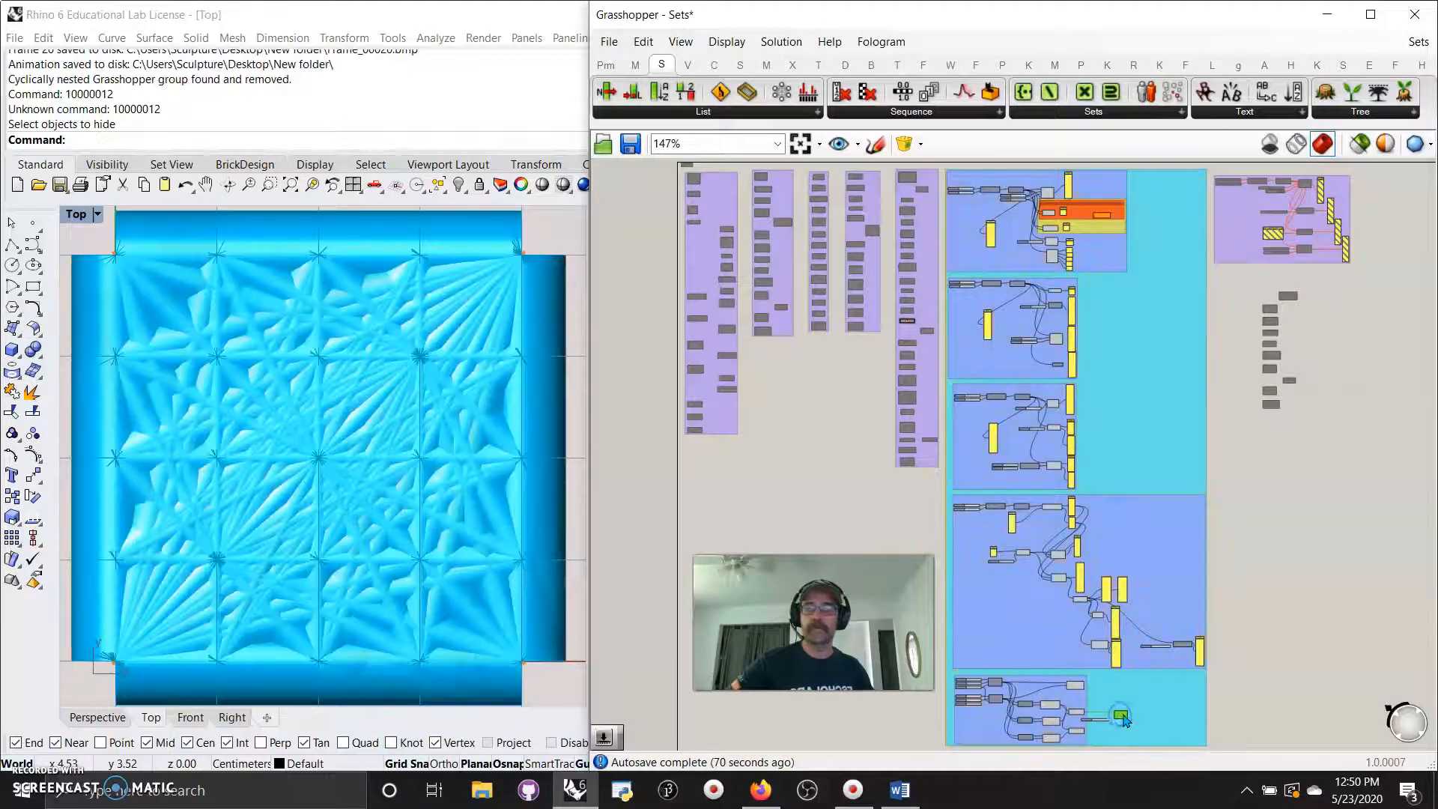
{"action": "left_click", "coordinate": [1131, 717]}
{"action": "left_click", "coordinate": [1121, 718]}
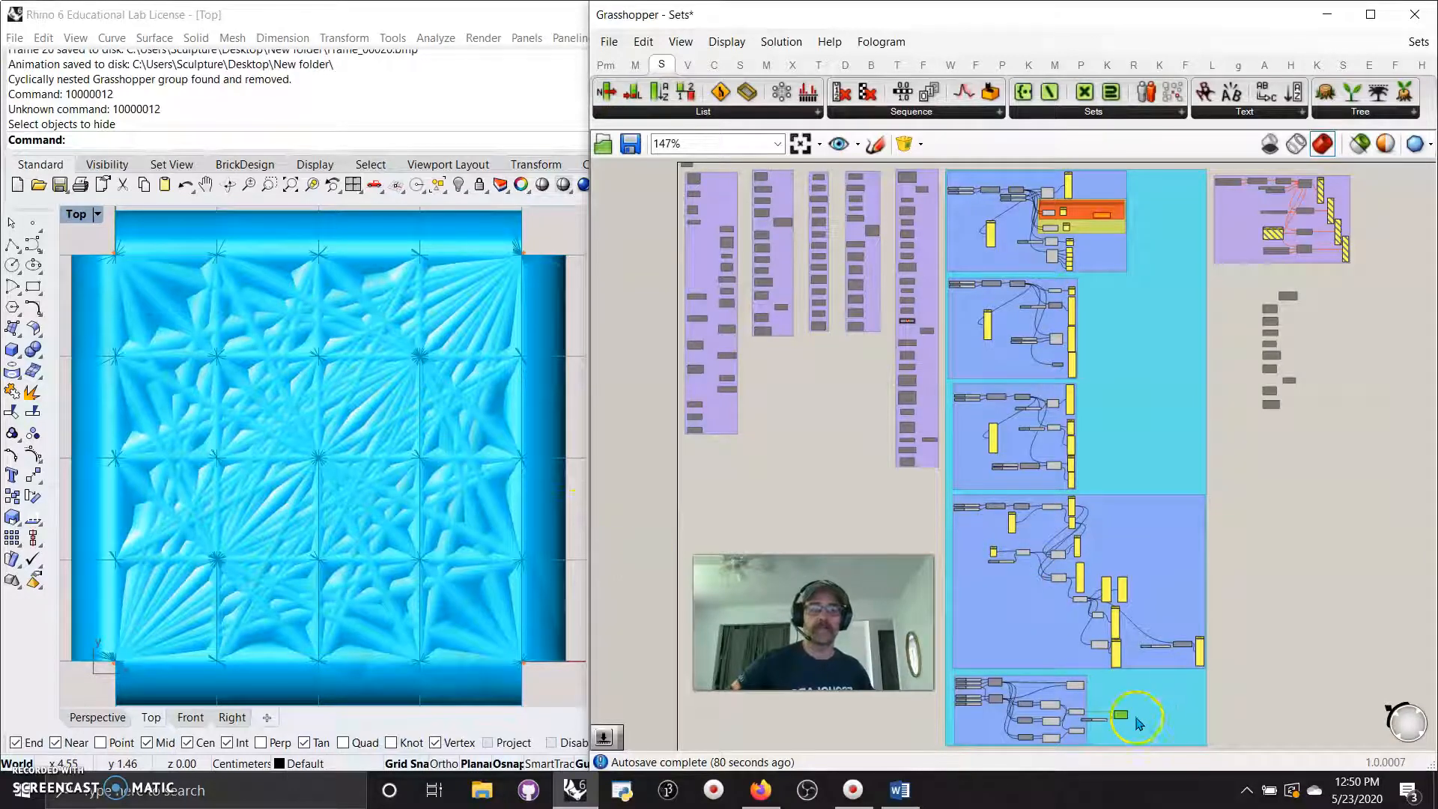
{"action": "left_click", "coordinate": [1359, 143]}
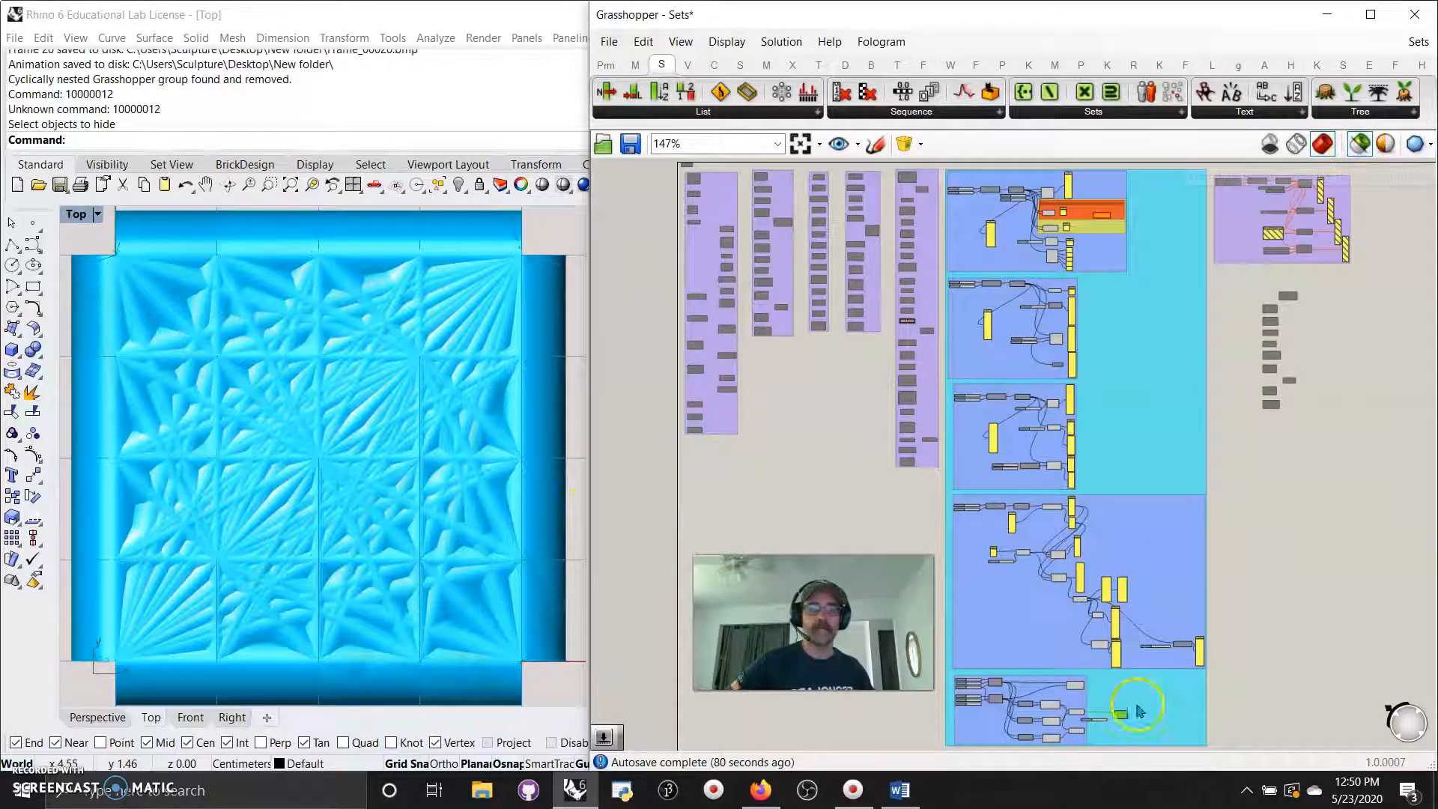
{"action": "left_click", "coordinate": [1360, 143]}
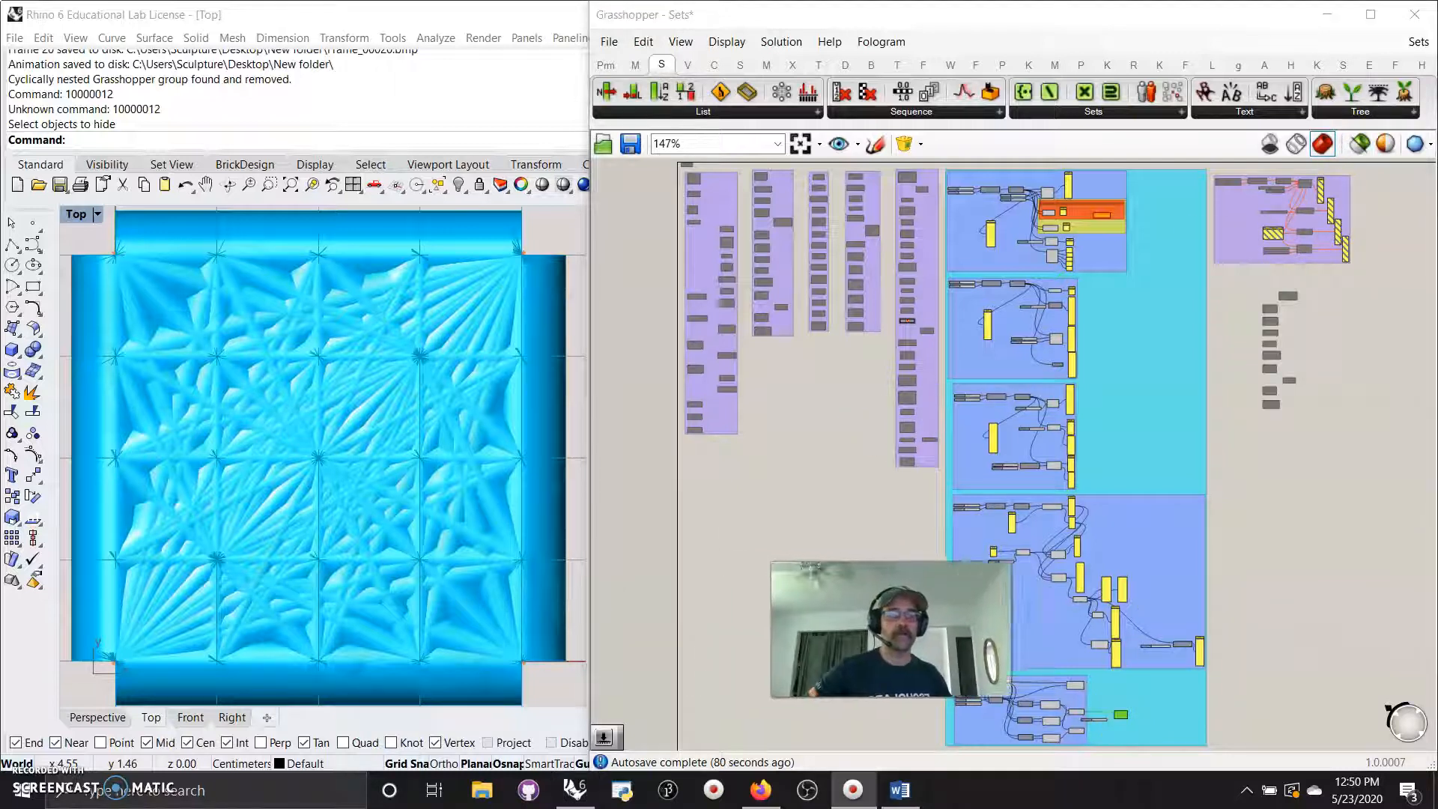
Widen the Grasshopper window across the whole display and frame the first list example containing Insert Items
{"action": "scroll", "coordinate": [1052, 293], "scroll_direction": "up", "scroll_amount": 5}
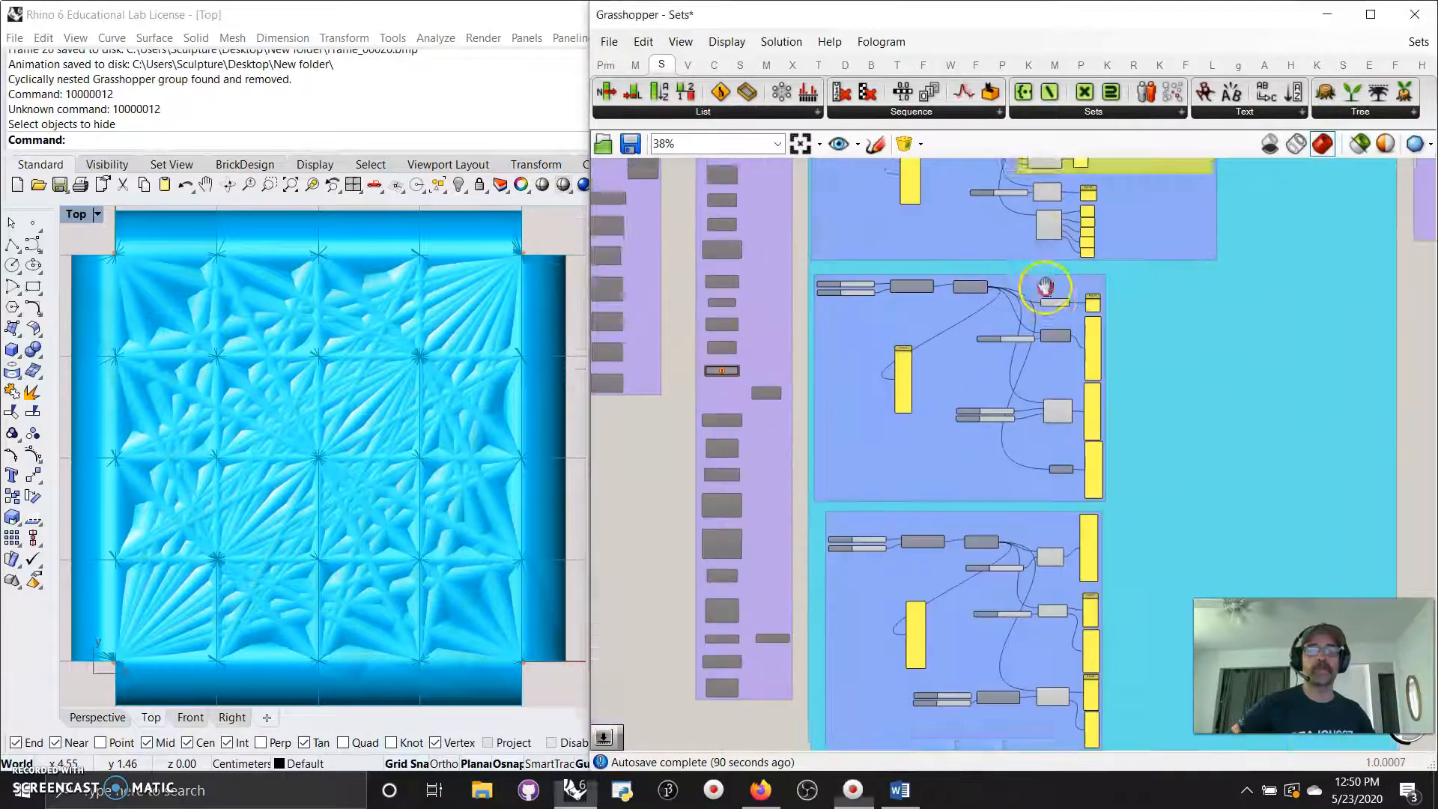
{"action": "right_click_drag", "start_coordinate": [1050, 225], "coordinate": [902, 653]}
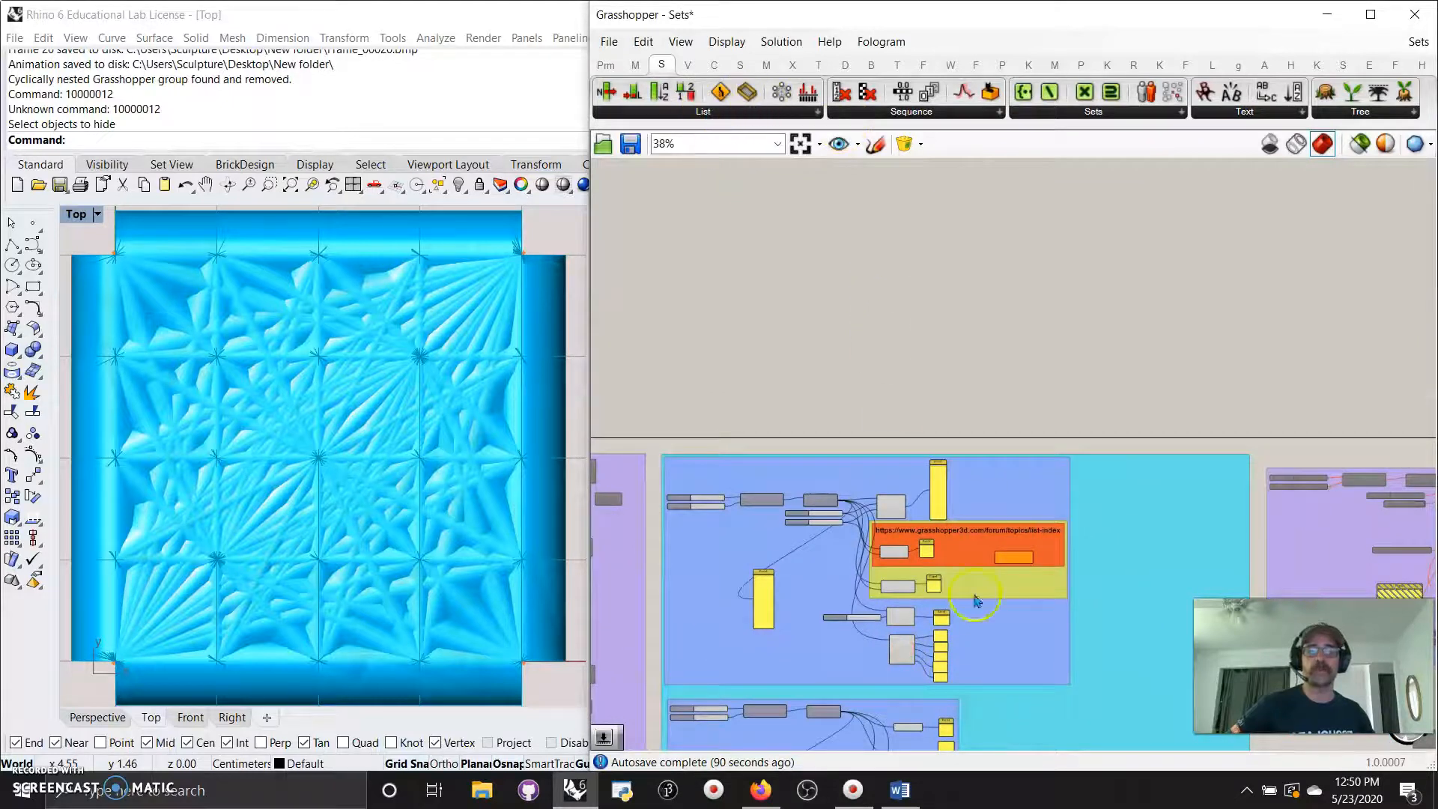
{"action": "scroll", "coordinate": [809, 577], "scroll_direction": "up", "scroll_amount": 3}
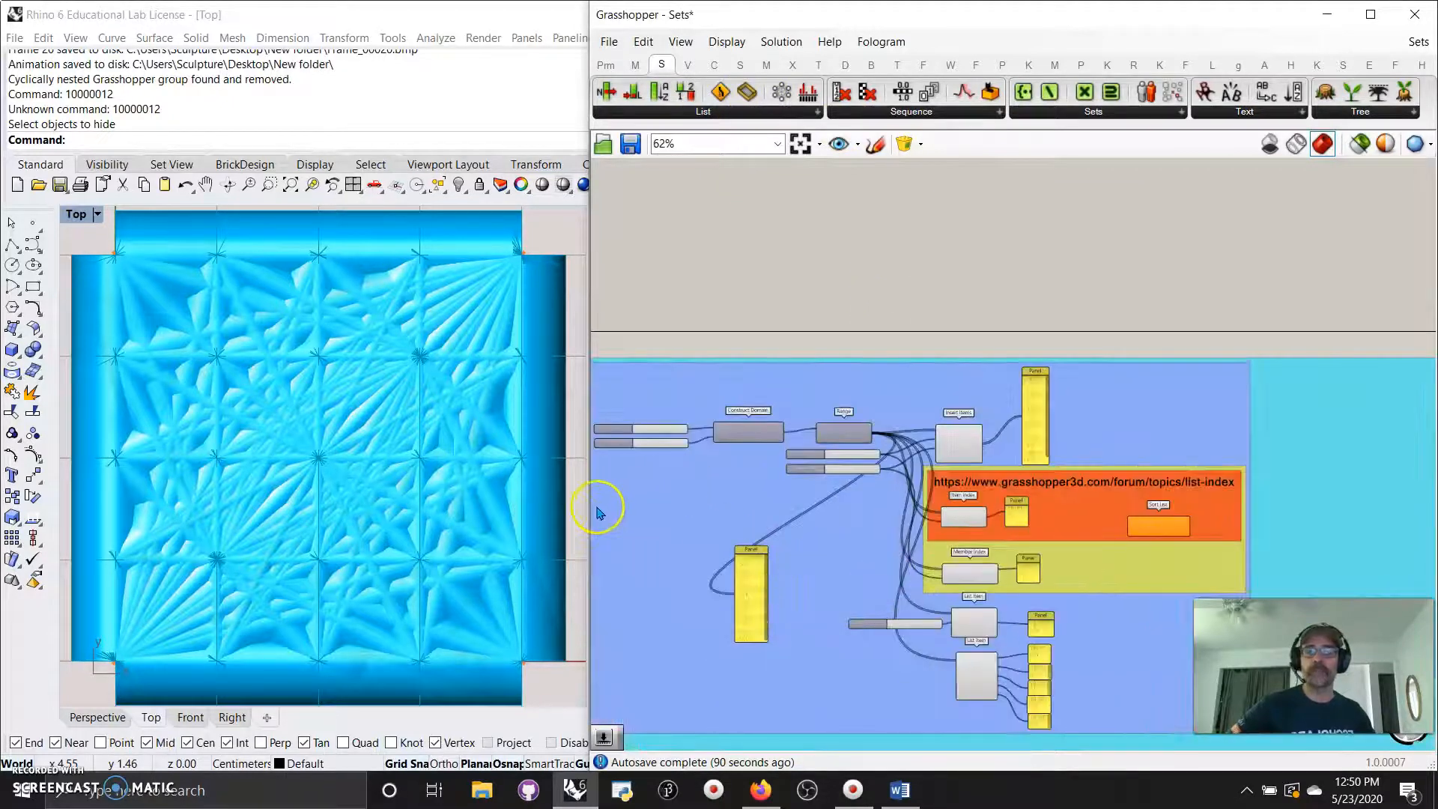
{"action": "left_click_drag", "start_coordinate": [589, 509], "coordinate": [0, 476]}
{"action": "left_click", "coordinate": [746, 612]}
{"action": "right_click_drag", "start_coordinate": [747, 612], "coordinate": [1278, 485]}
{"action": "scroll", "coordinate": [1032, 480], "scroll_direction": "up", "scroll_amount": 3}
{"action": "right_click_drag", "start_coordinate": [840, 421], "coordinate": [904, 519]}
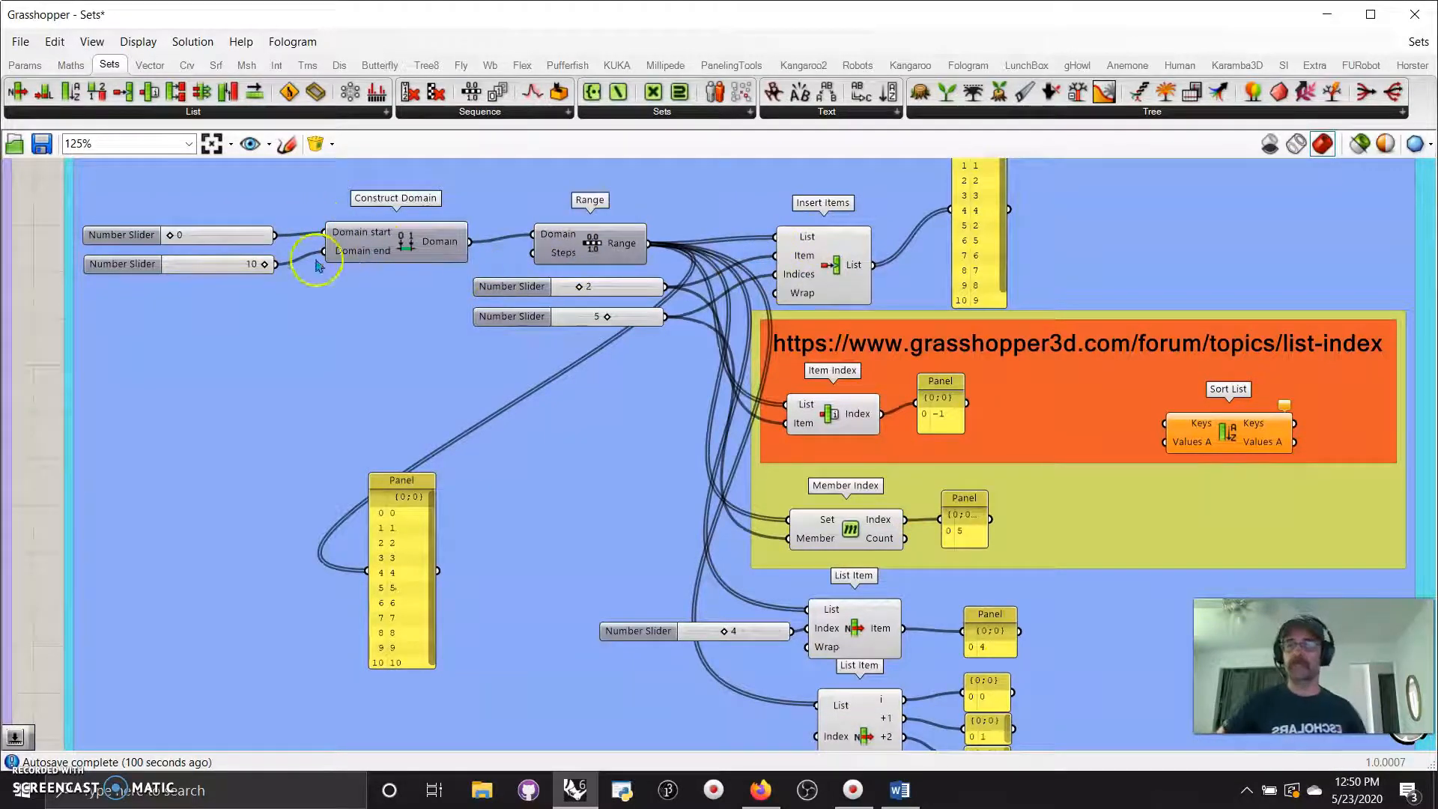
Lengthen the output panel of Insert Items and move it upward so the whole list fits
{"action": "left_click", "coordinate": [629, 253]}
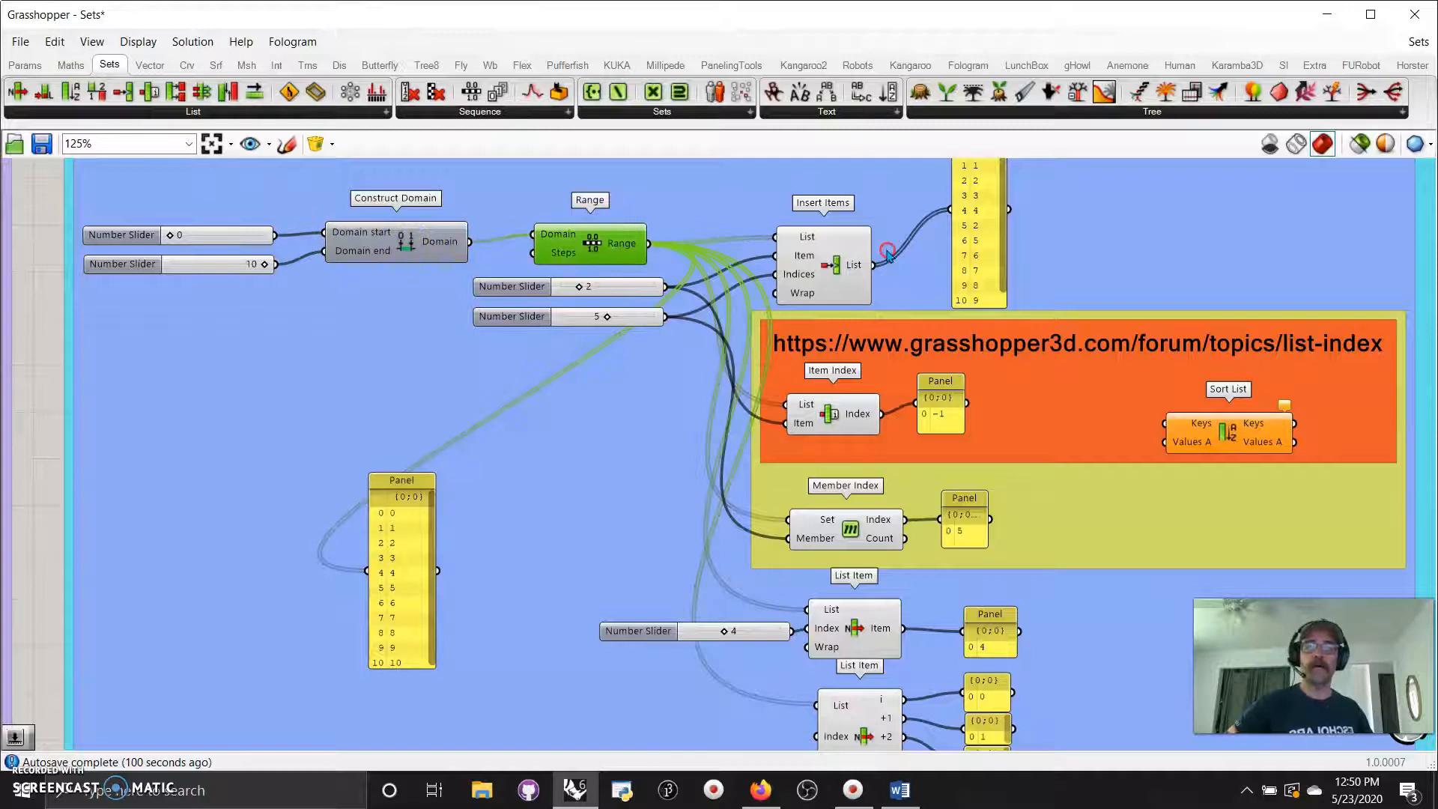
{"action": "right_click_drag", "start_coordinate": [887, 251], "coordinate": [852, 355]}
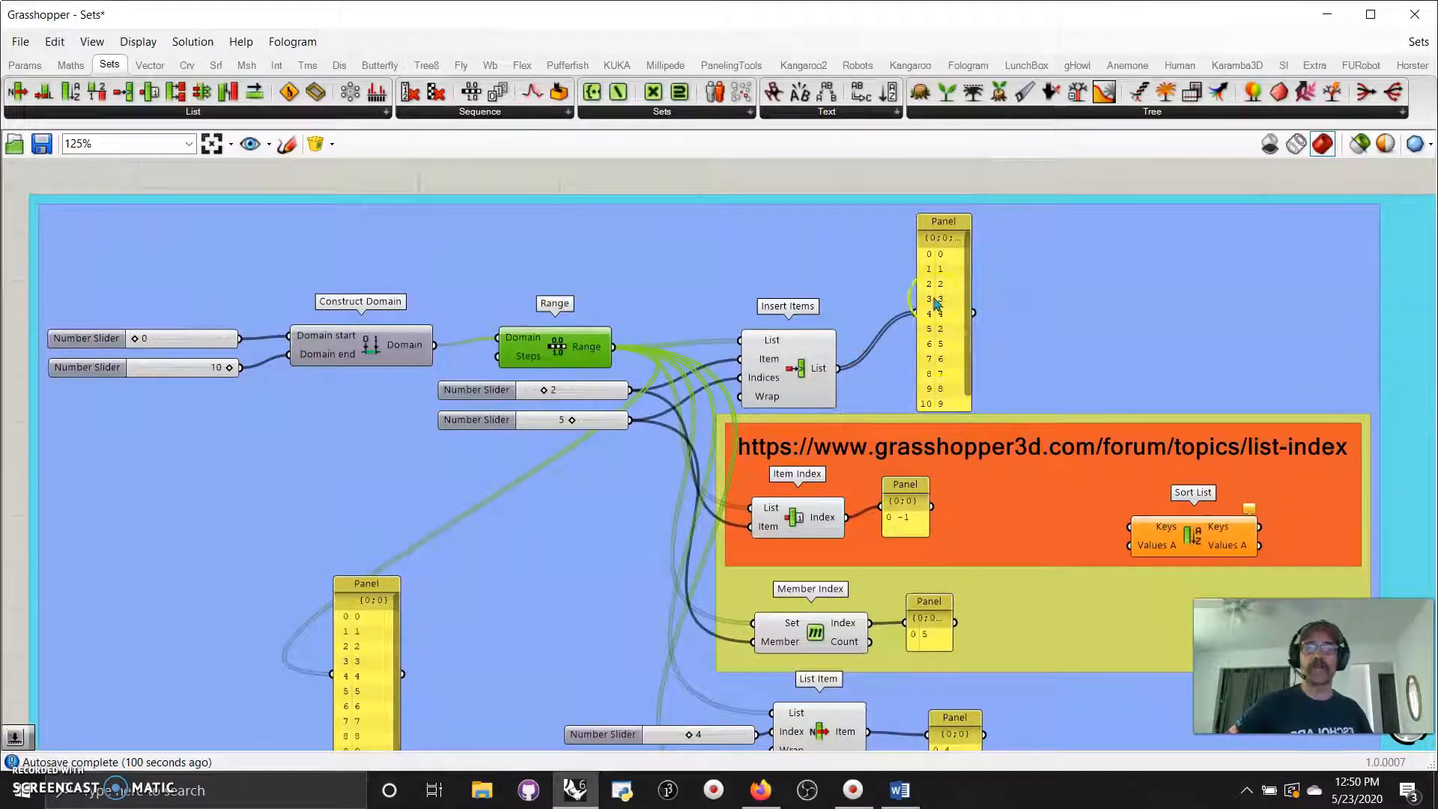
{"action": "left_click_drag", "start_coordinate": [957, 411], "coordinate": [957, 435]}
{"action": "left_click_drag", "start_coordinate": [957, 295], "coordinate": [957, 262]}
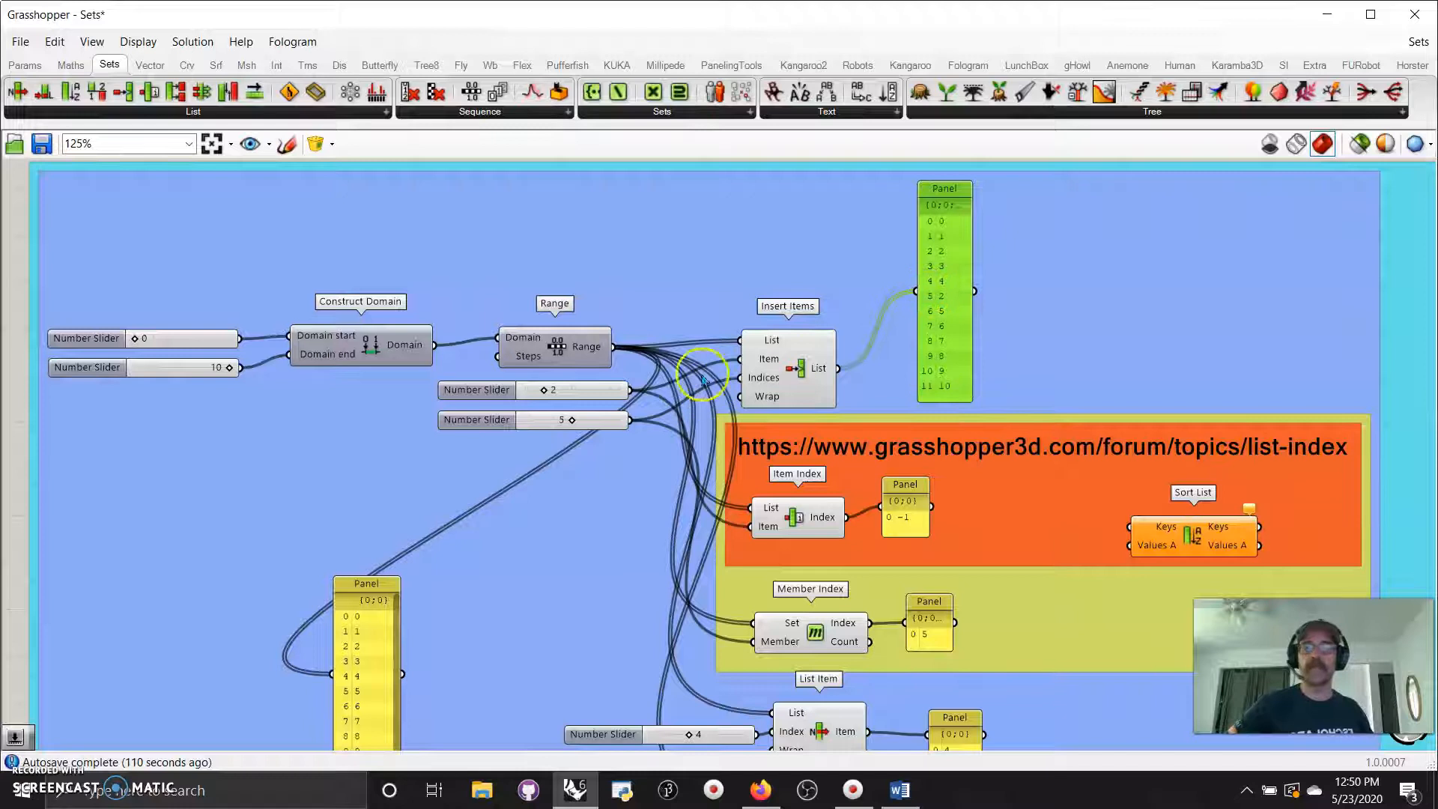
Add a number slider set to 10, connect it to the Steps input of Range, and place it below the domain sliders
{"action": "left_click_drag", "start_coordinate": [227, 372], "coordinate": [201, 368]}
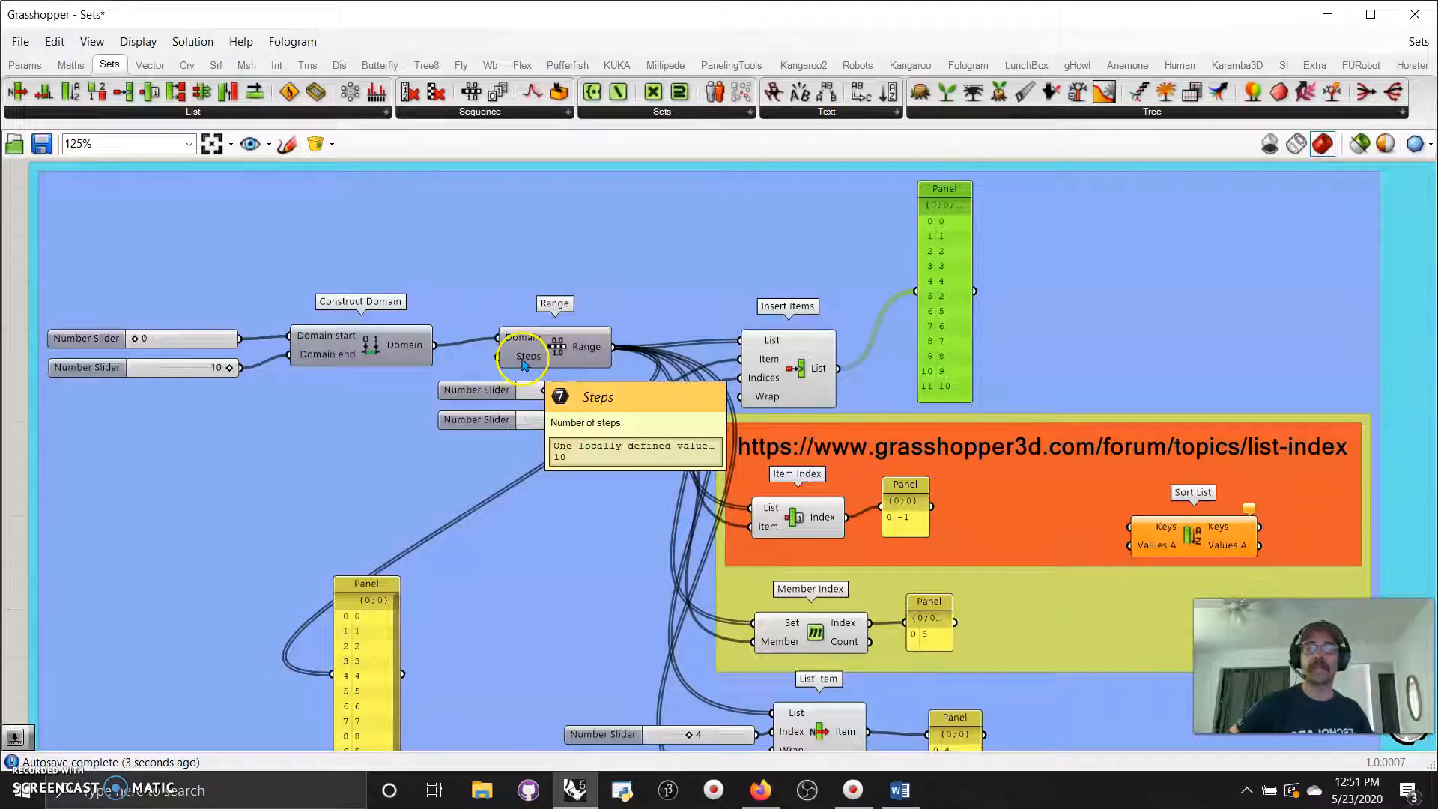
{"action": "double_click", "coordinate": [207, 437]}
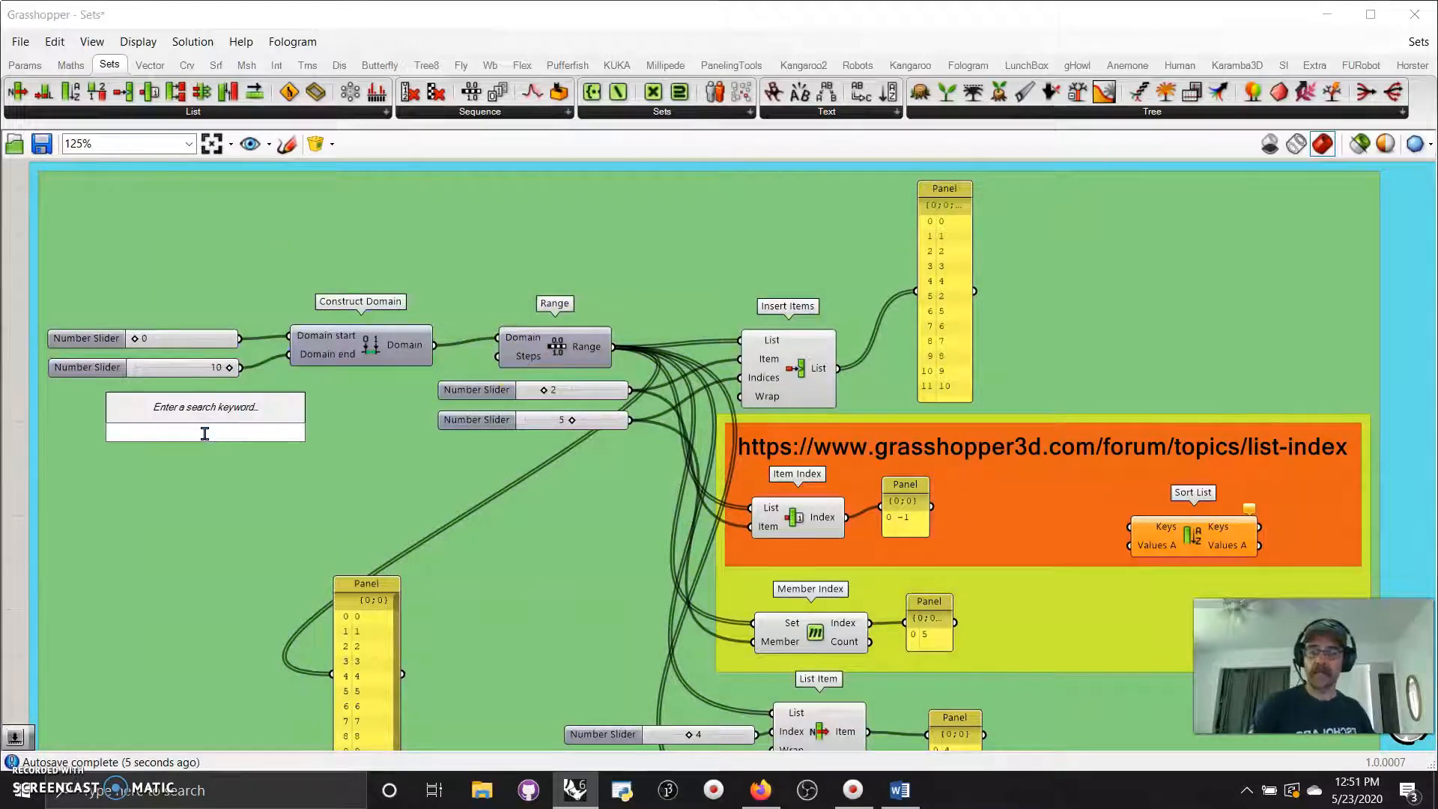
{"action": "type", "text": "2"}
{"action": "key", "text": "Return"}
{"action": "left_click_drag", "start_coordinate": [302, 433], "coordinate": [498, 356]}
{"action": "left_click_drag", "start_coordinate": [214, 444], "coordinate": [310, 412]}
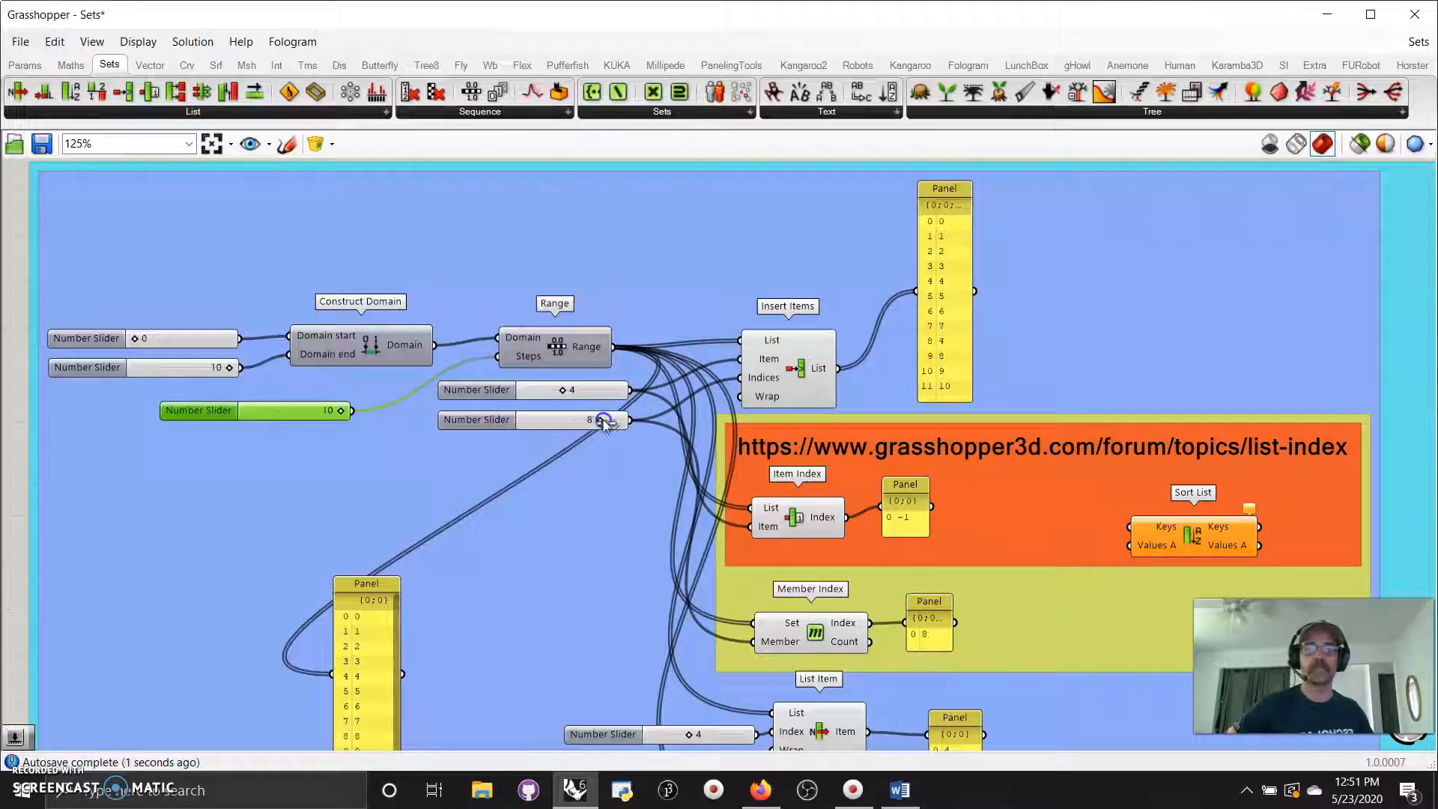
Set the Item and Indices sliders feeding Insert Items both to 4
{"action": "left_click_drag", "start_coordinate": [635, 425], "coordinate": [565, 433]}
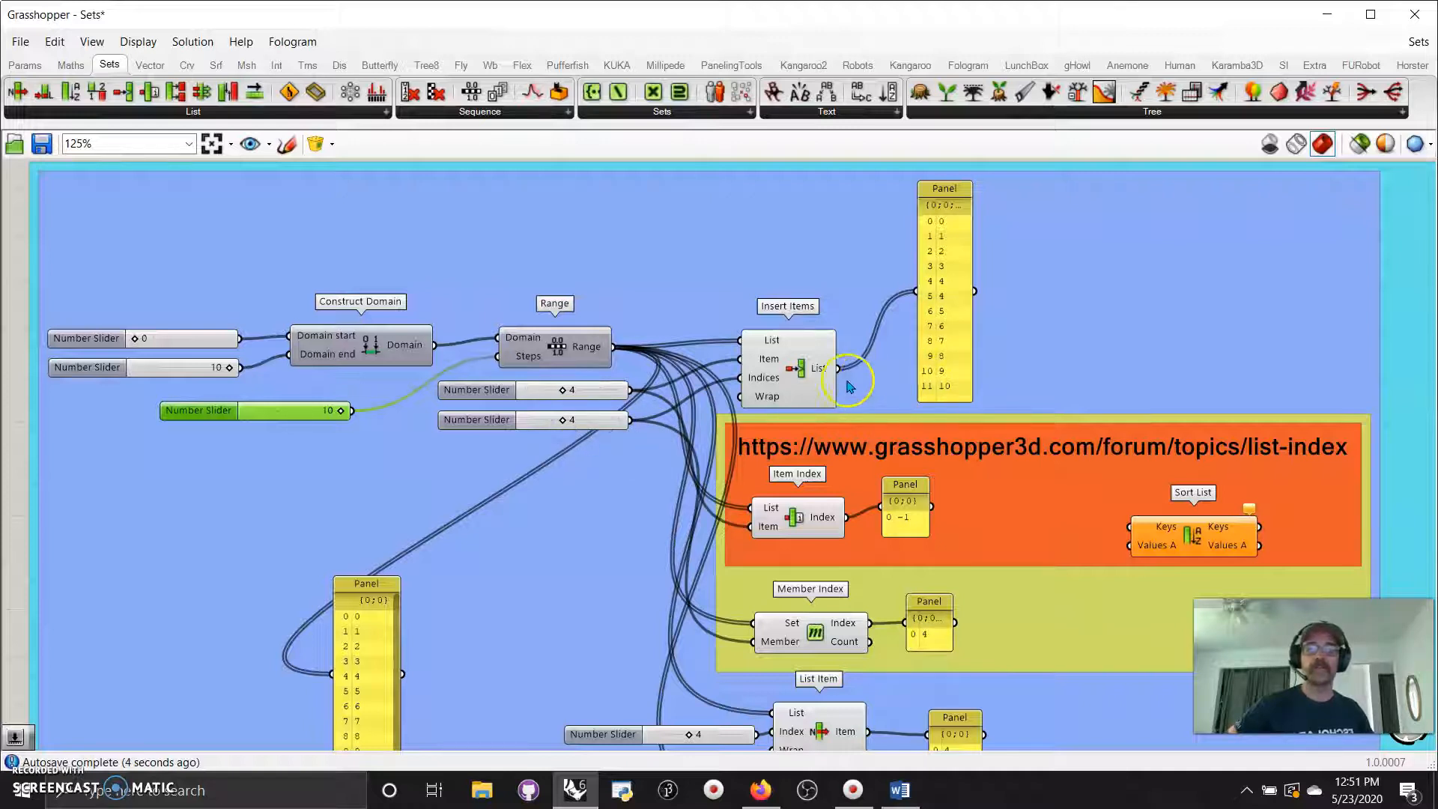
{"action": "left_click", "coordinate": [801, 375]}
Move the Sort List component up slightly inside the orange group
{"action": "right_click_drag", "start_coordinate": [668, 532], "coordinate": [599, 439]}
{"action": "scroll", "coordinate": [599, 438], "scroll_direction": "down", "scroll_amount": 1}
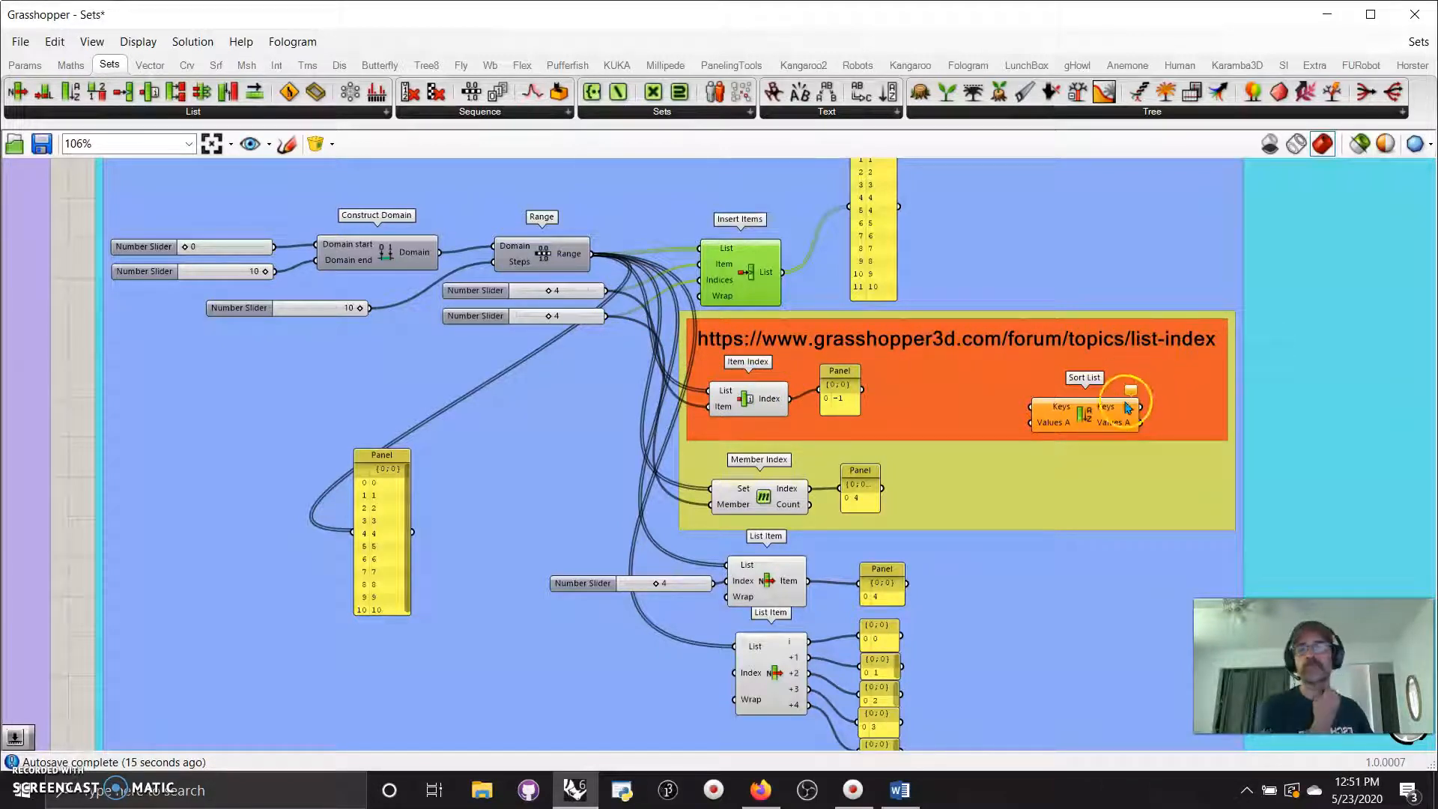
{"action": "left_click_drag", "start_coordinate": [1094, 427], "coordinate": [1092, 415]}
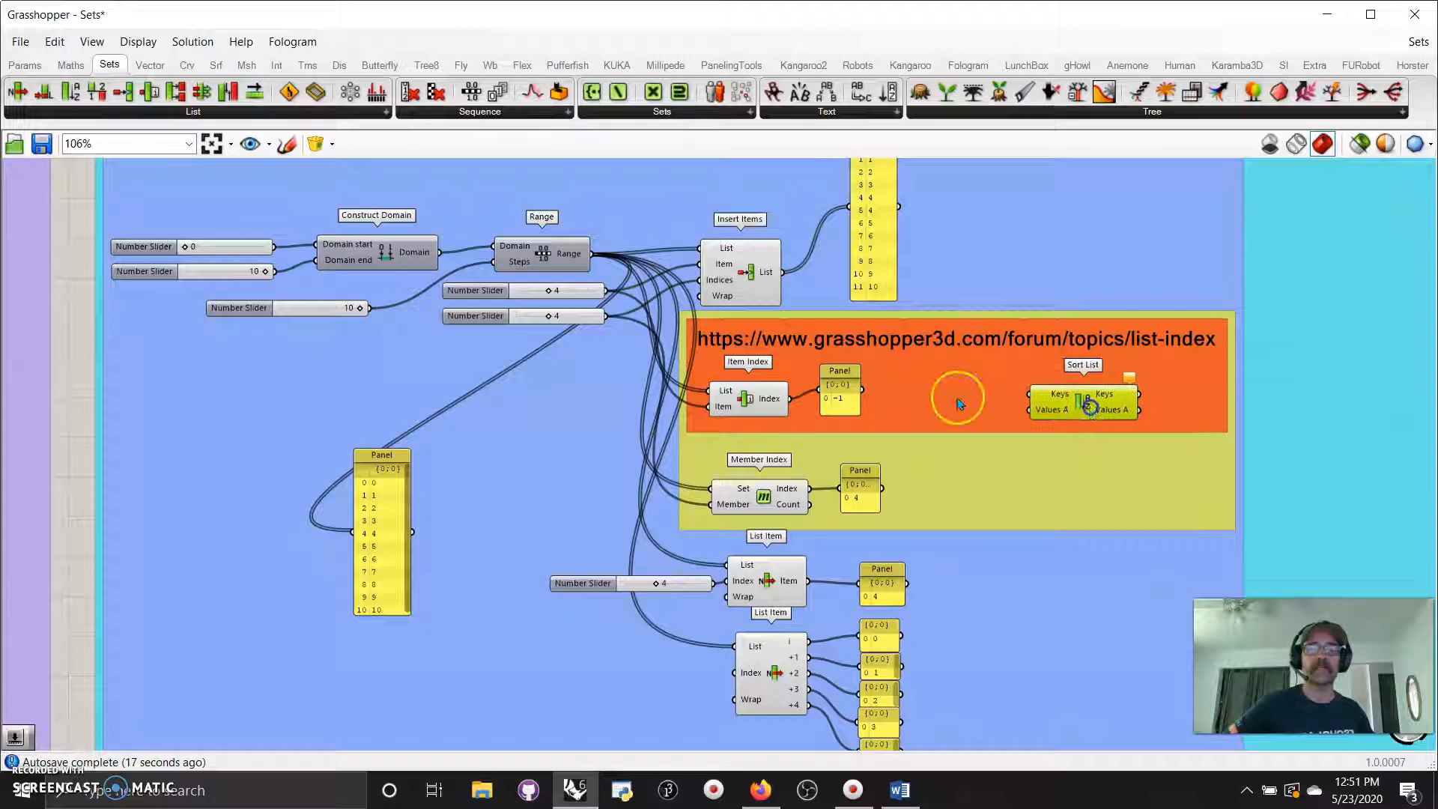
{"action": "left_click", "coordinate": [815, 410]}
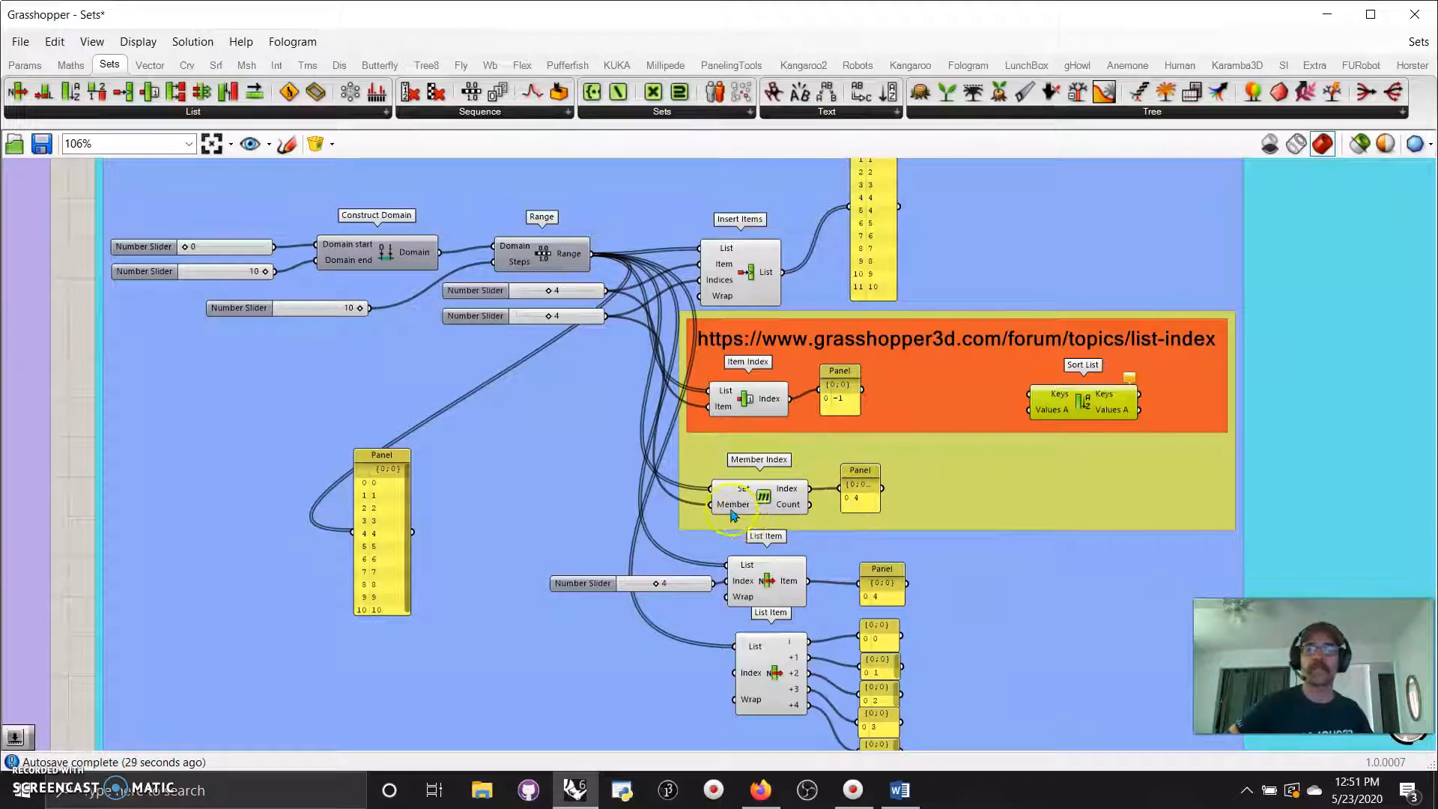
Move the slider feeding Member Index down beside that component and set it to 6
{"action": "left_click_drag", "start_coordinate": [561, 321], "coordinate": [578, 513]}
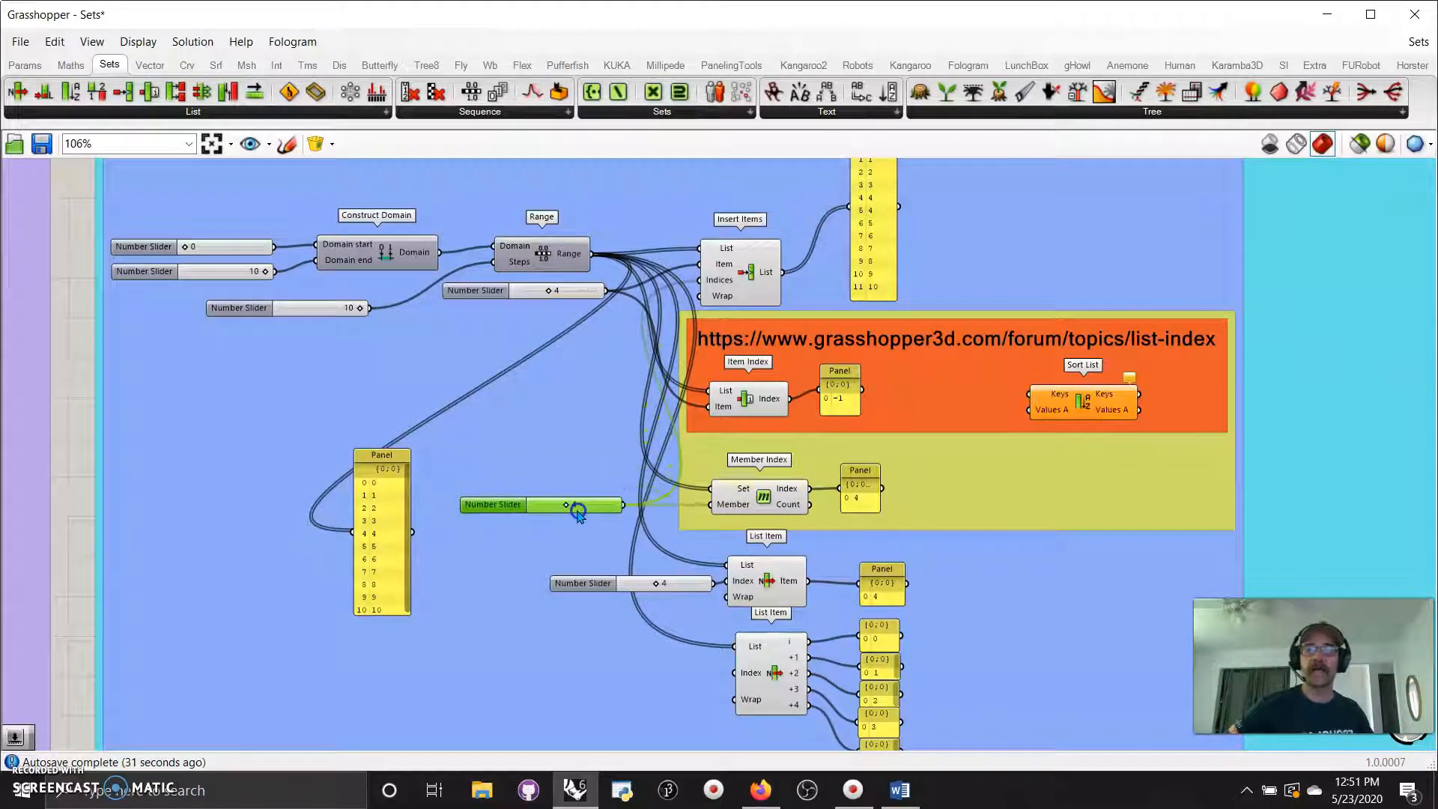
{"action": "left_click", "coordinate": [570, 506]}
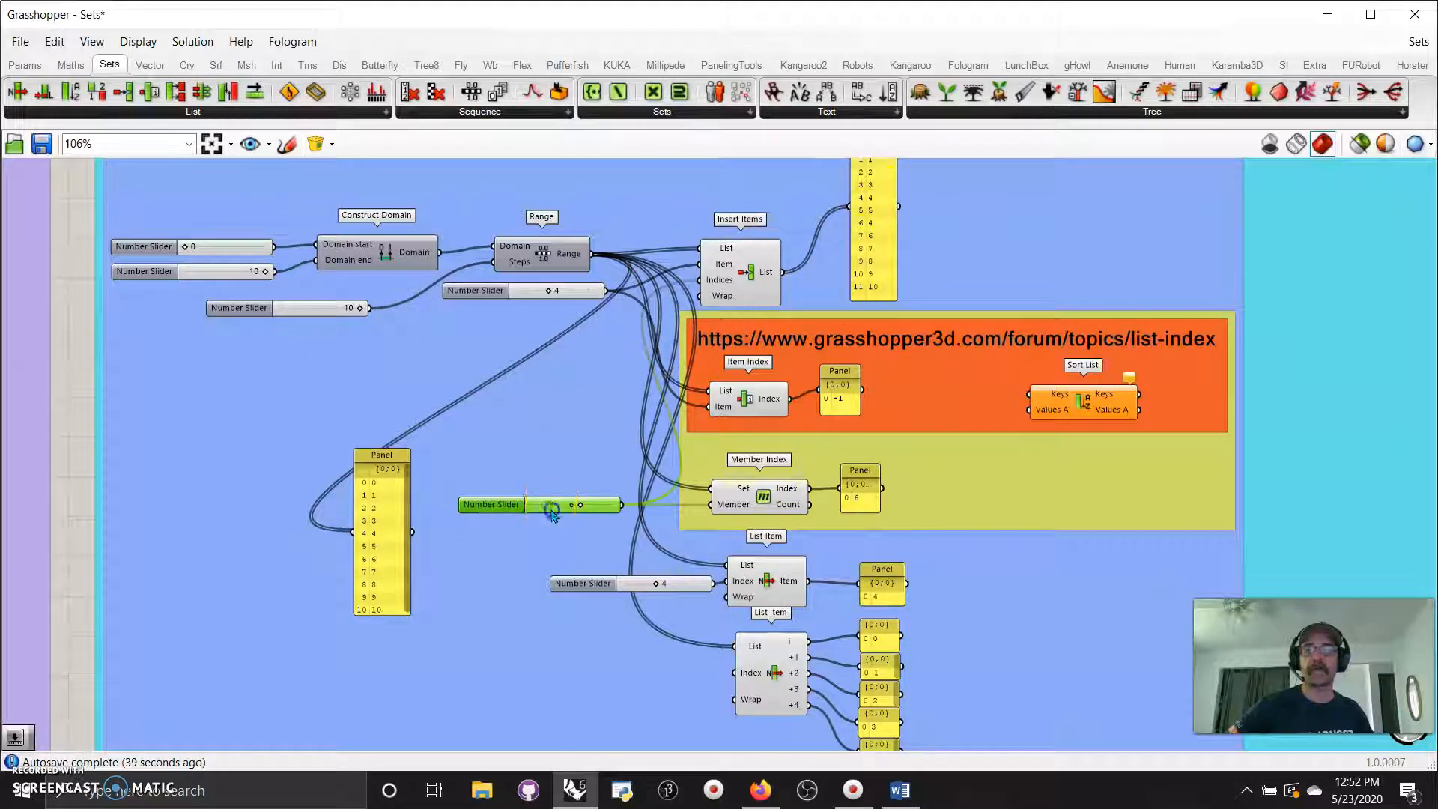
{"action": "left_click_drag", "start_coordinate": [552, 507], "coordinate": [546, 481]}
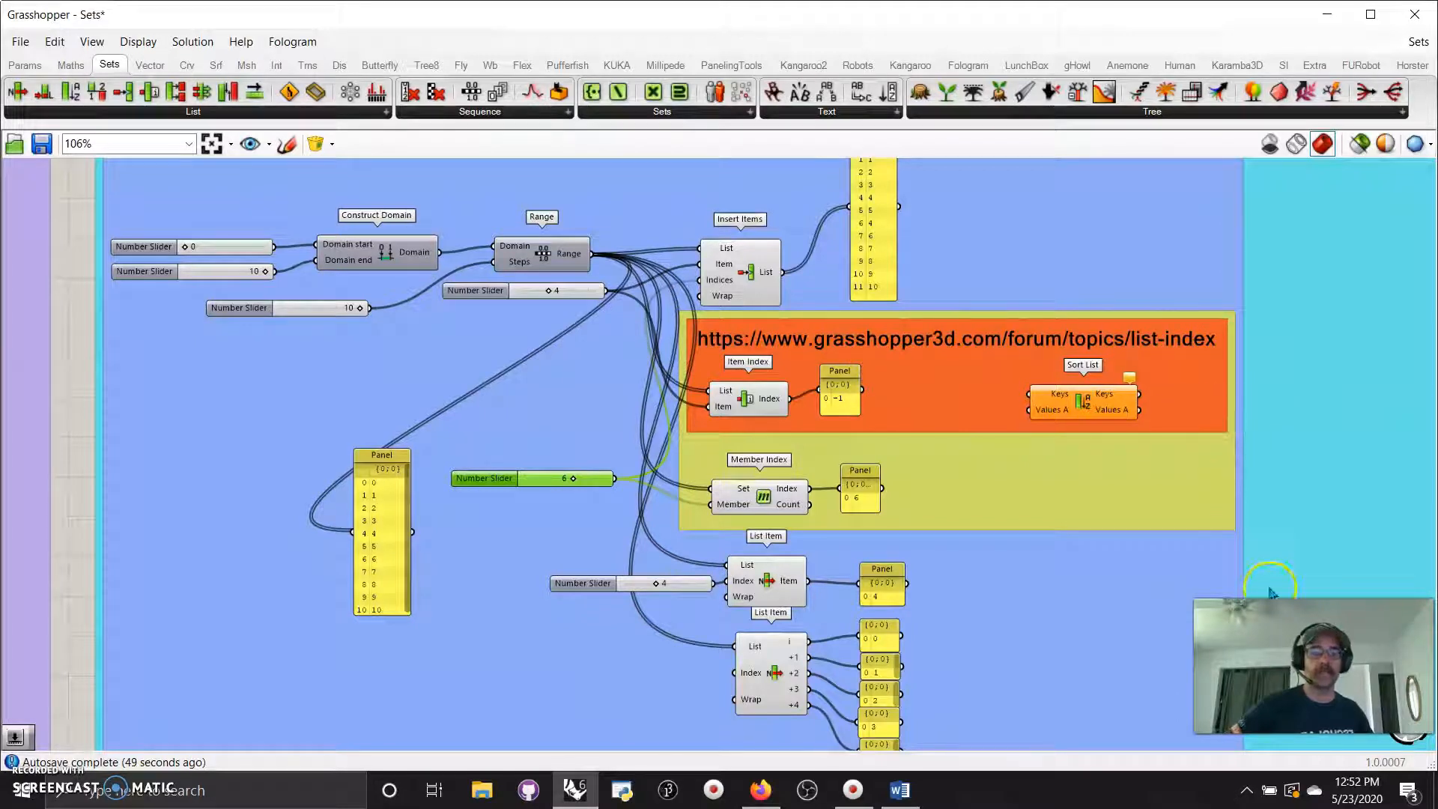
{"action": "key", "text": "alt+p"}
{"action": "left_click_drag", "start_coordinate": [1259, 659], "coordinate": [1256, 617]}
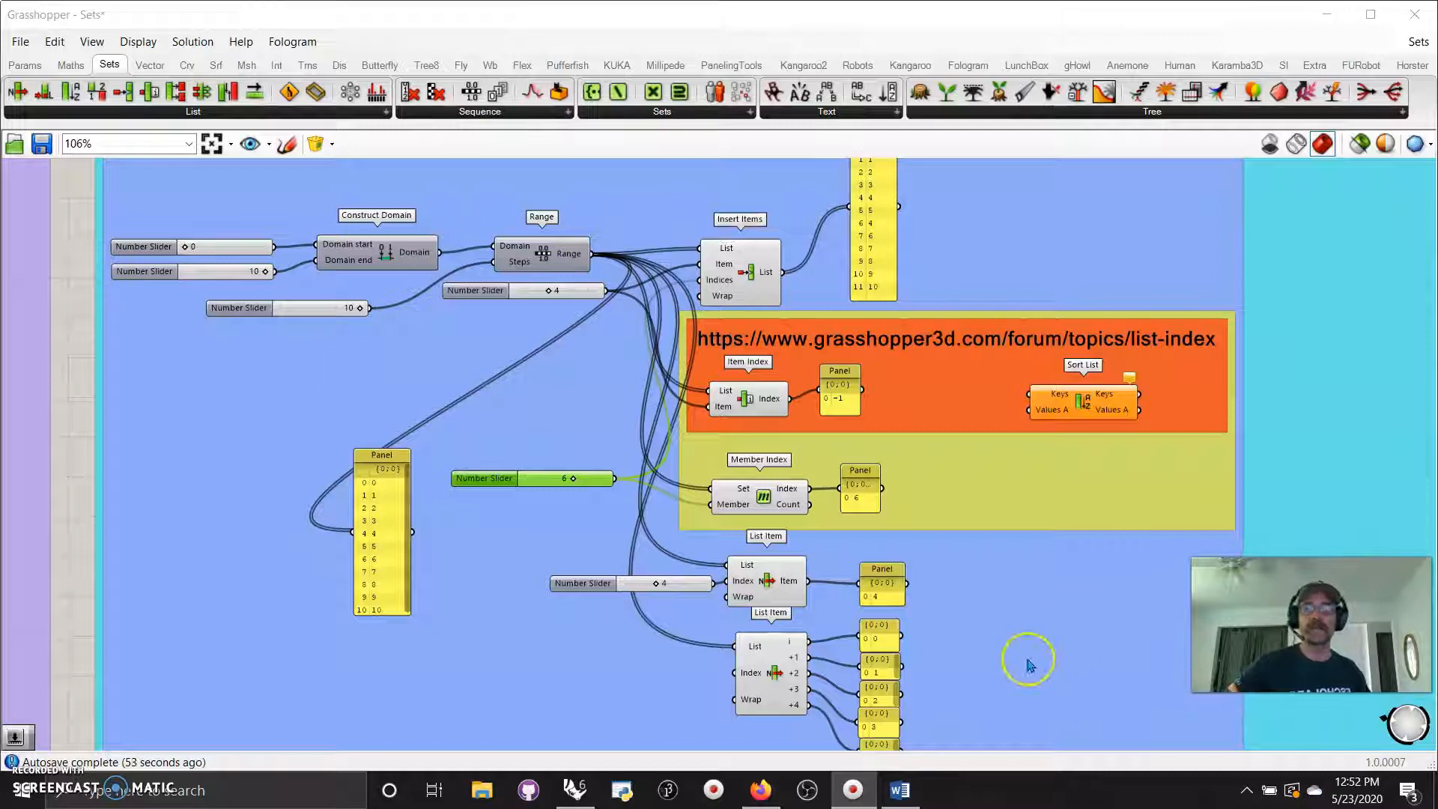
Move the Range output panel nearer the List Item components and set the List Item index slider to 2
{"action": "right_click_drag", "start_coordinate": [1021, 664], "coordinate": [1056, 603]}
{"action": "left_click_drag", "start_coordinate": [409, 495], "coordinate": [500, 591]}
{"action": "right_click_drag", "start_coordinate": [662, 635], "coordinate": [654, 534]}
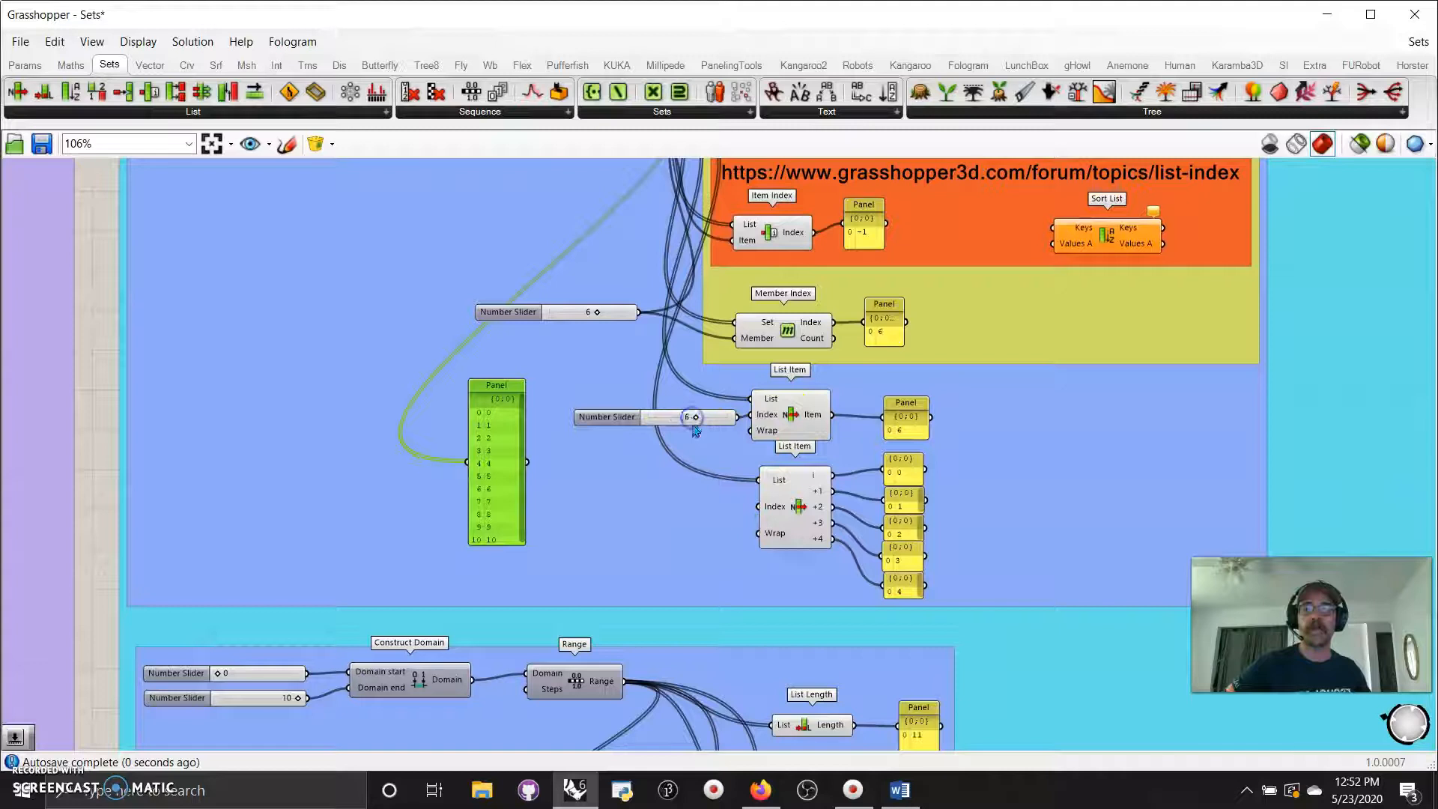
{"action": "left_click_drag", "start_coordinate": [686, 434], "coordinate": [687, 424]}
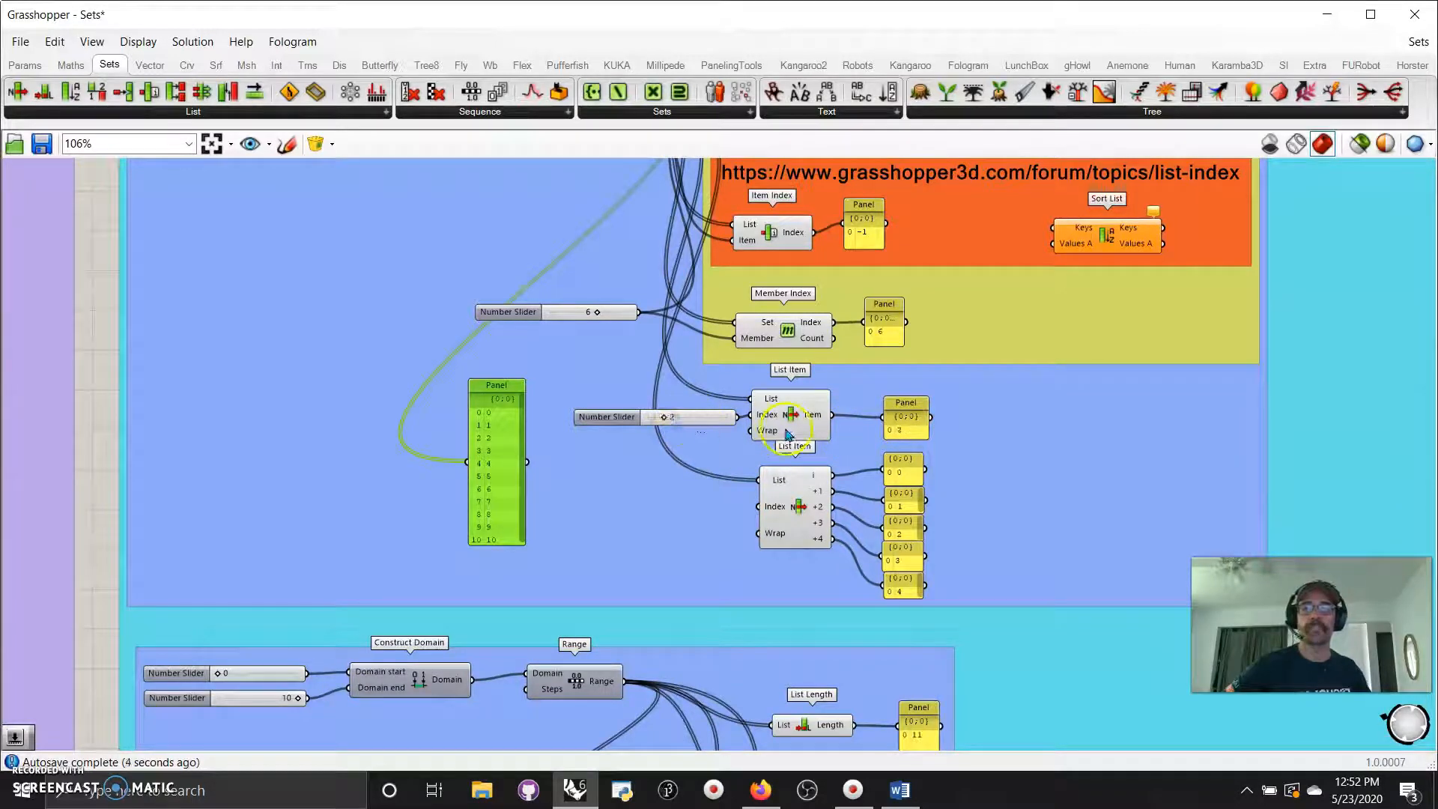
Move the five-output List Item component down slightly to separate it from the List Item above
{"action": "scroll", "coordinate": [798, 429], "scroll_direction": "up", "scroll_amount": 6}
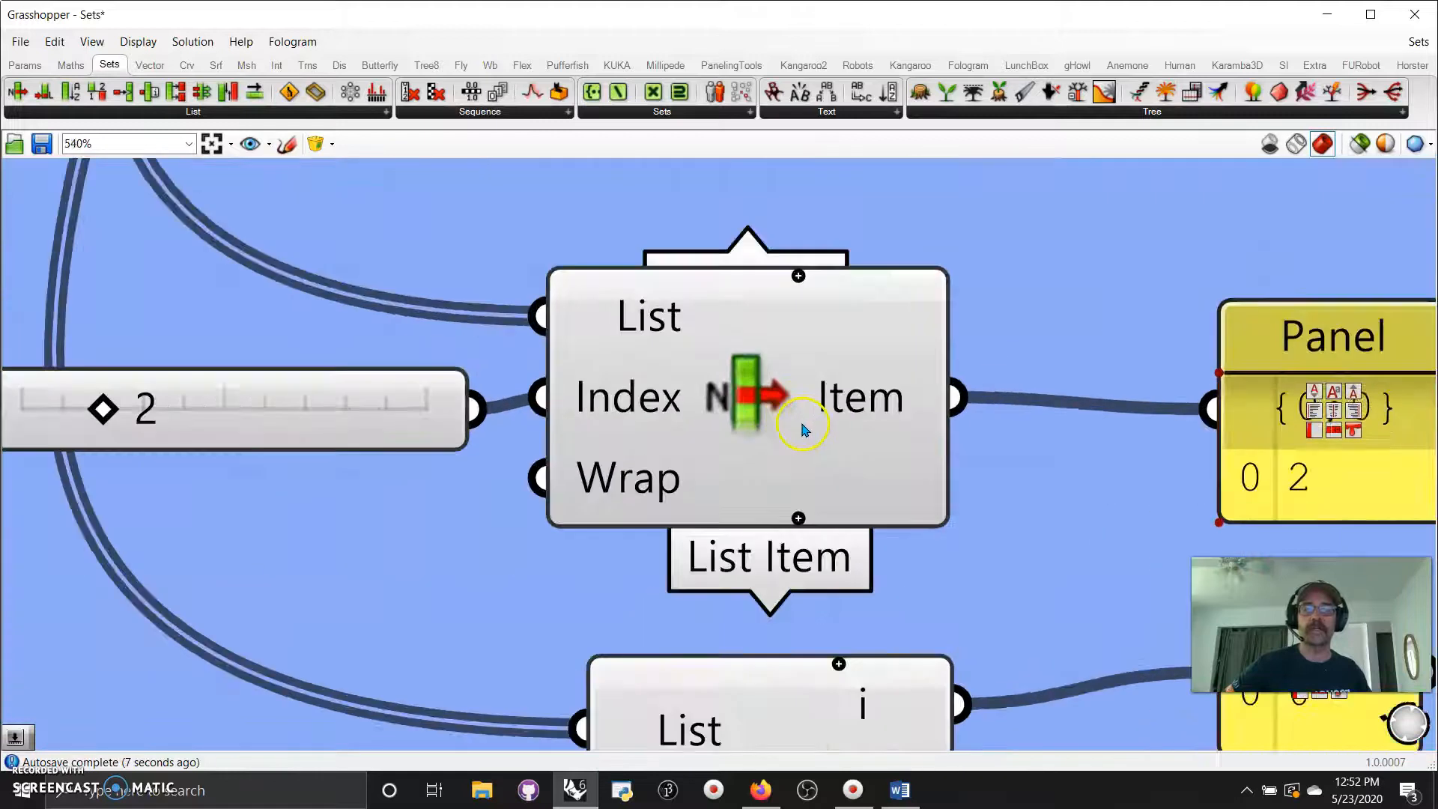
{"action": "scroll", "coordinate": [806, 478], "scroll_direction": "down", "scroll_amount": 5}
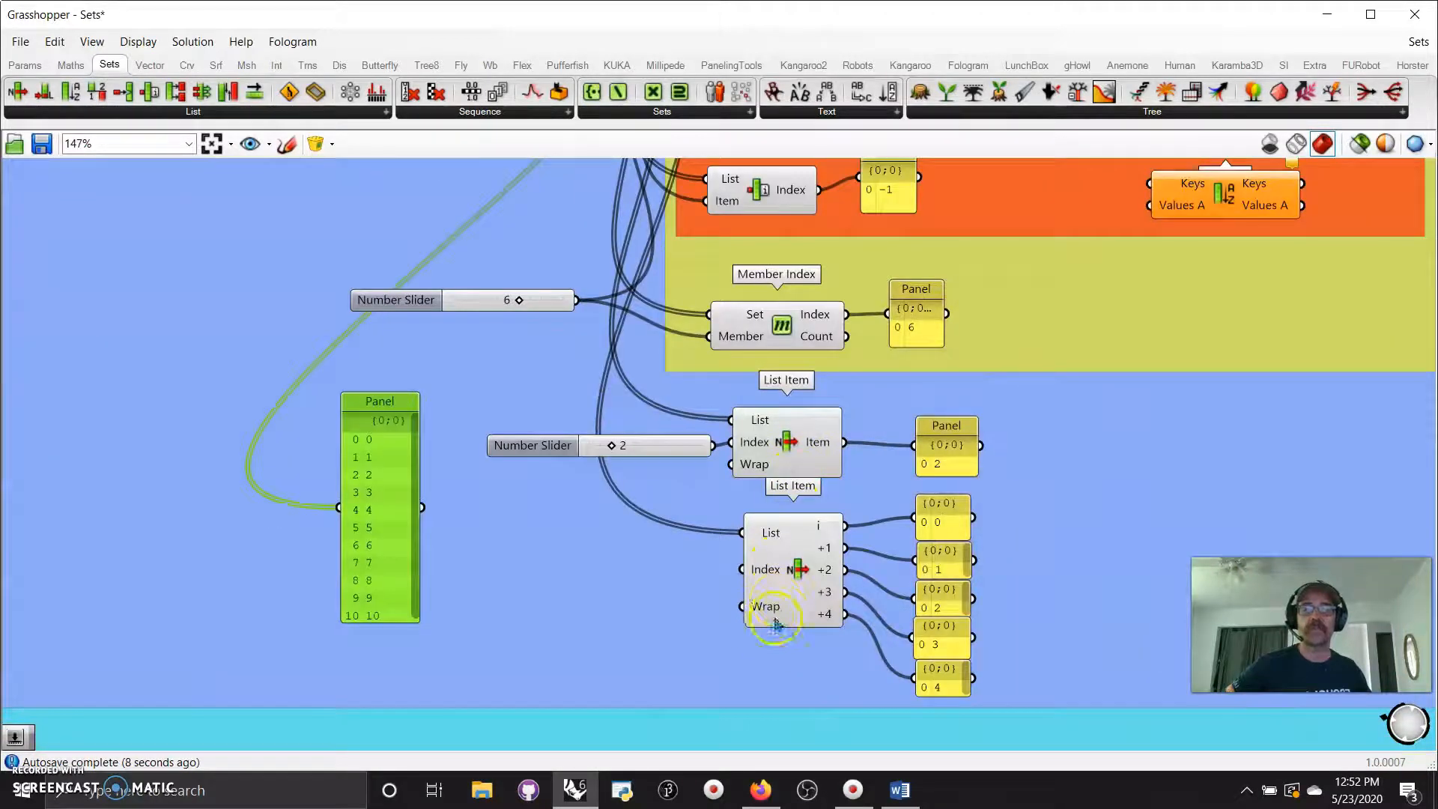
{"action": "scroll", "coordinate": [775, 626], "scroll_direction": "up", "scroll_amount": 1}
{"action": "left_click", "coordinate": [784, 610]}
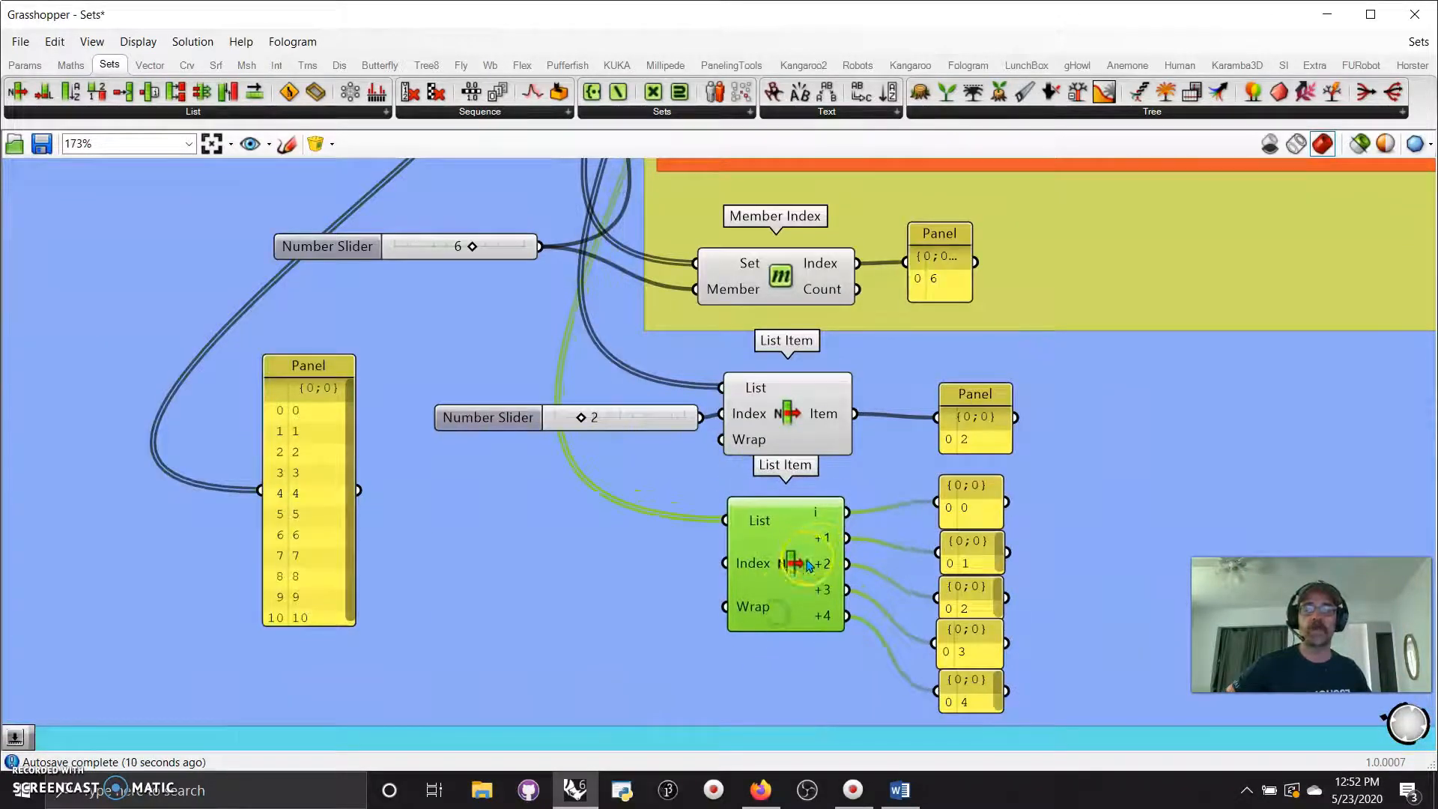
{"action": "left_click_drag", "start_coordinate": [809, 563], "coordinate": [819, 577]}
{"action": "right_click_drag", "start_coordinate": [691, 594], "coordinate": [729, 544]}
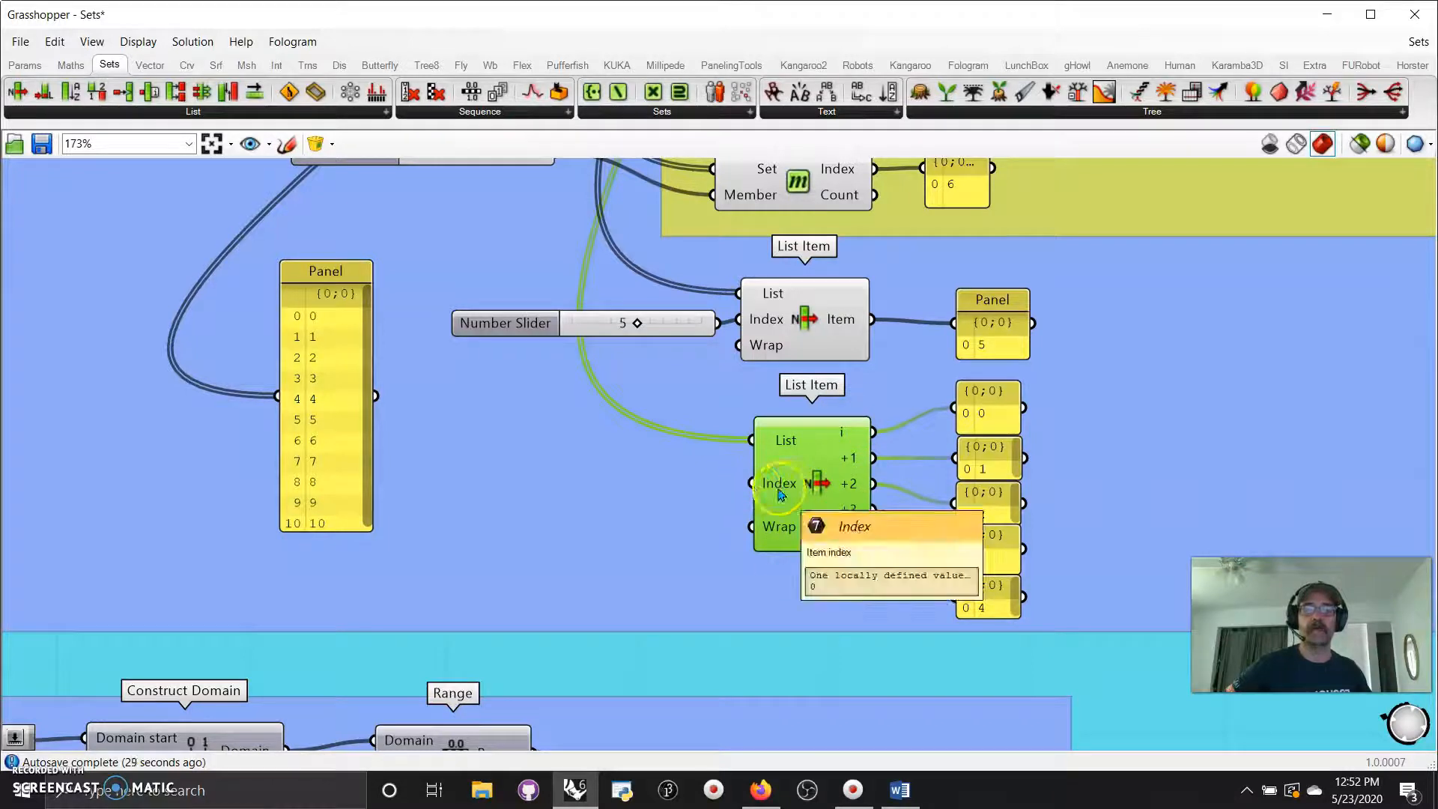
In the example with List Length and Partition List, move the Range output panel closer to the Replace Items sliders
{"action": "scroll", "coordinate": [732, 581], "scroll_direction": "down", "scroll_amount": 5}
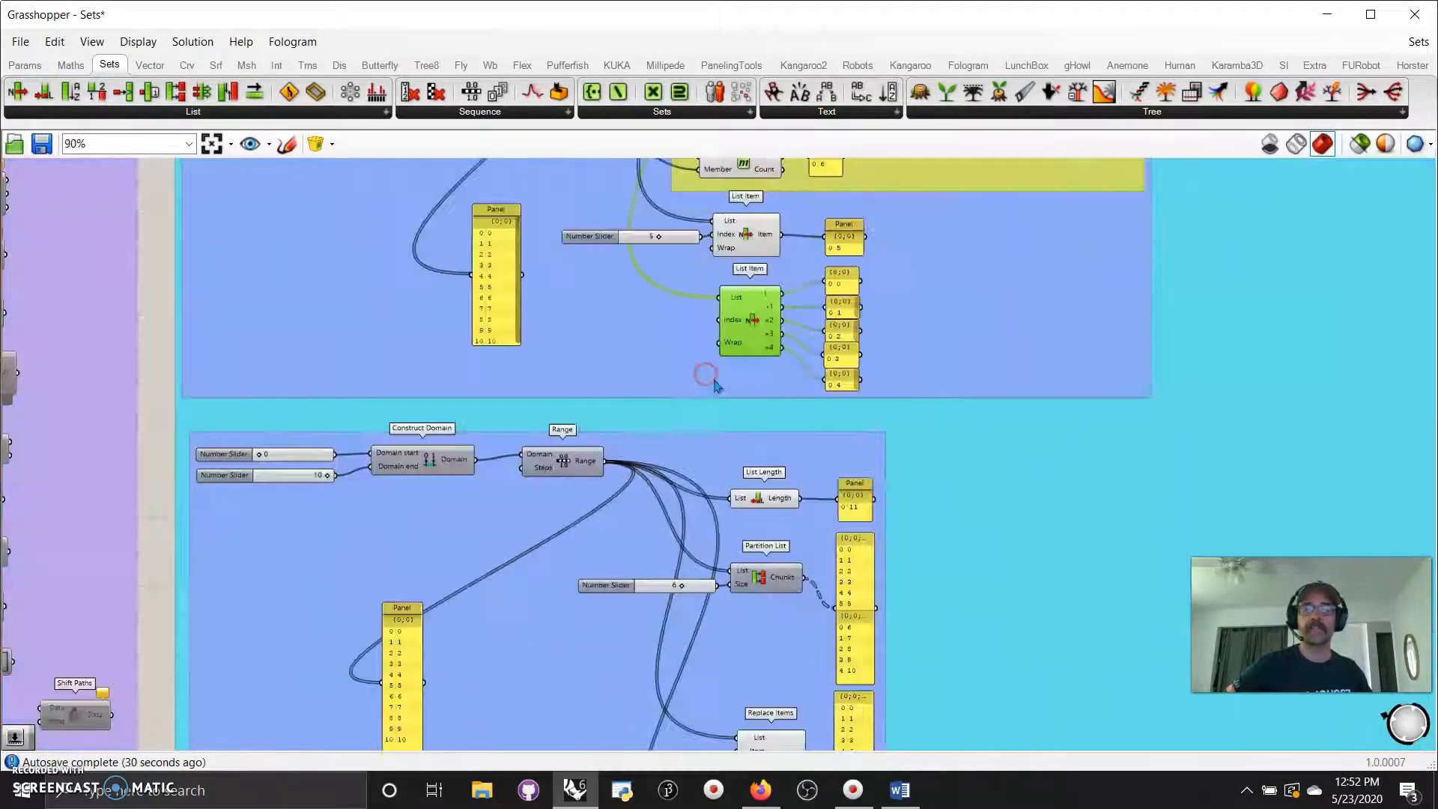
{"action": "scroll", "coordinate": [714, 378], "scroll_direction": "down", "scroll_amount": 4}
{"action": "right_click_drag", "start_coordinate": [710, 362], "coordinate": [763, 219]}
{"action": "scroll", "coordinate": [717, 405], "scroll_direction": "up", "scroll_amount": 2}
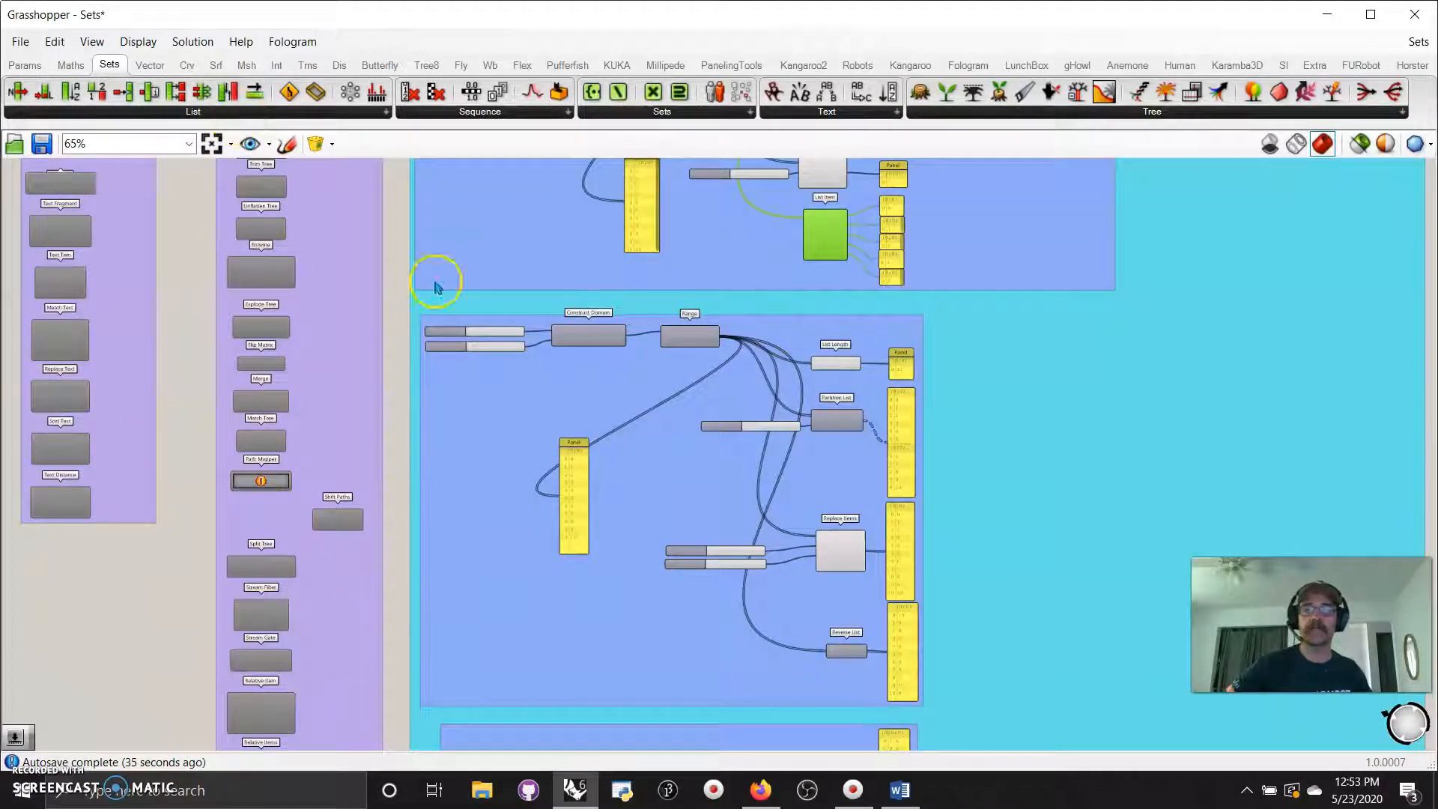
{"action": "scroll", "coordinate": [663, 457], "scroll_direction": "up", "scroll_amount": 2}
{"action": "right_click_drag", "start_coordinate": [659, 372], "coordinate": [676, 440]}
{"action": "left_click_drag", "start_coordinate": [575, 623], "coordinate": [648, 648]}
{"action": "right_click_drag", "start_coordinate": [678, 509], "coordinate": [591, 383]}
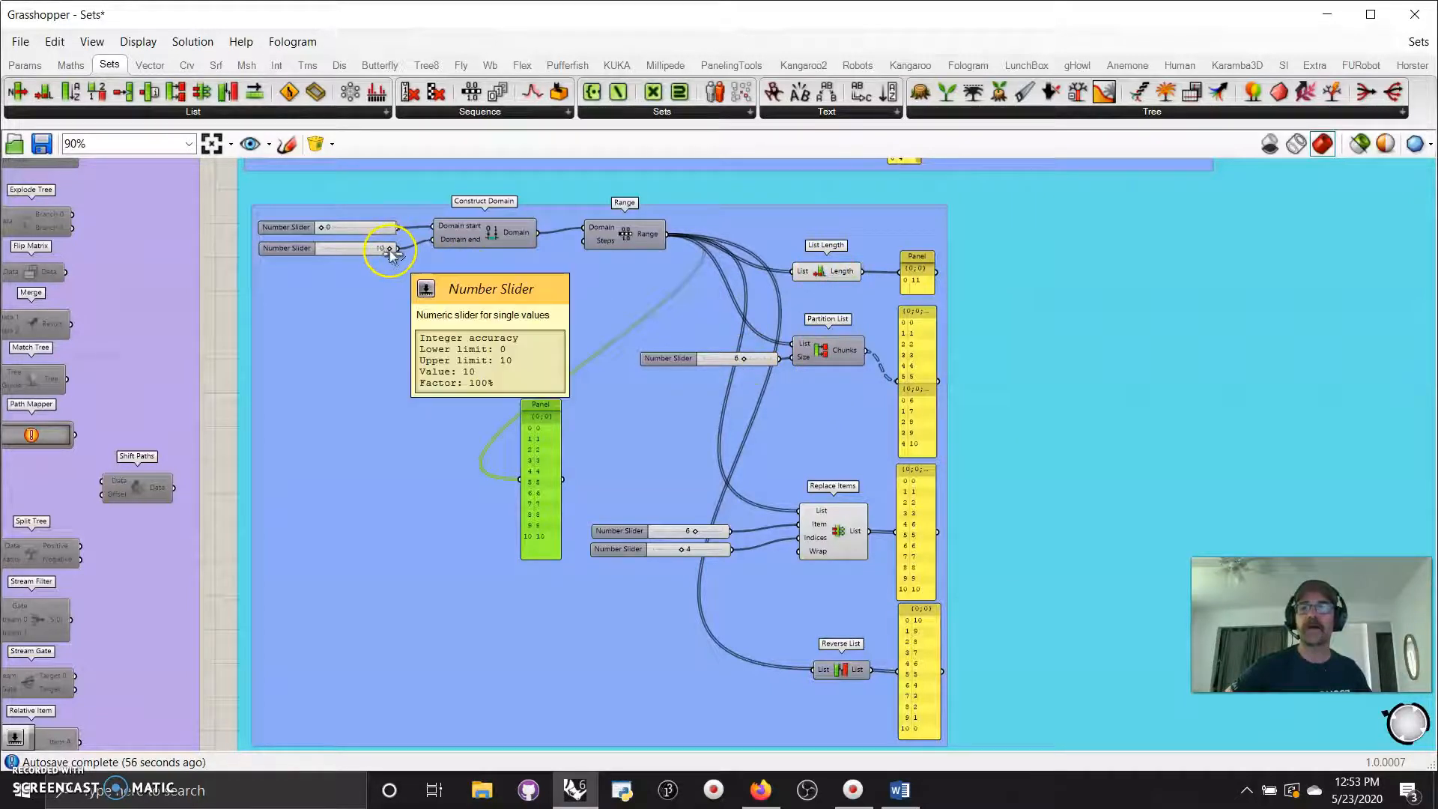
Add a number slider with the value 12 and connect it to the Steps input of Range in the List Length example
{"action": "left_click", "coordinate": [471, 306]}
{"action": "double_click", "coordinate": [471, 306]}
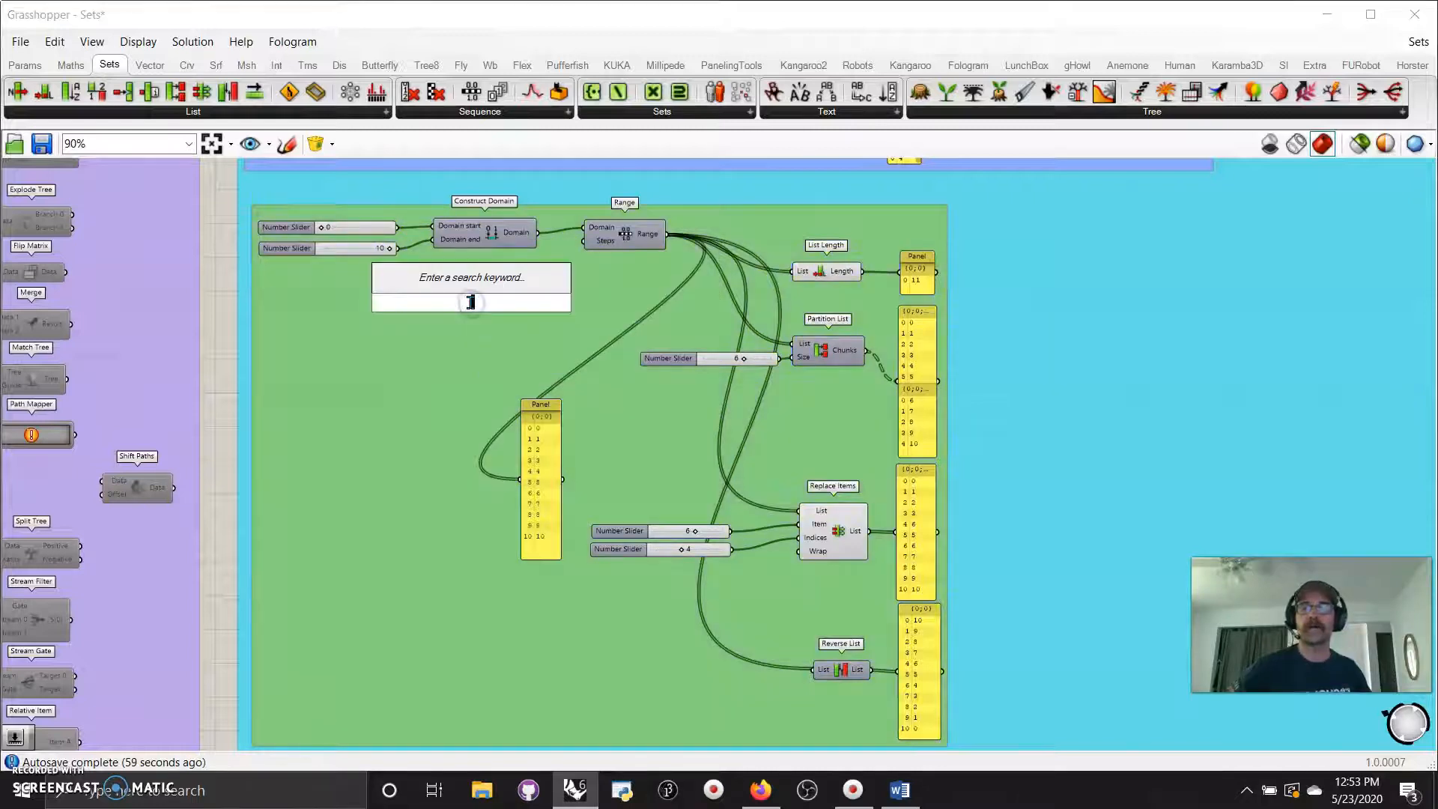
{"action": "type", "text": "12"}
{"action": "key", "text": "Return"}
{"action": "left_click_drag", "start_coordinate": [541, 302], "coordinate": [613, 241]}
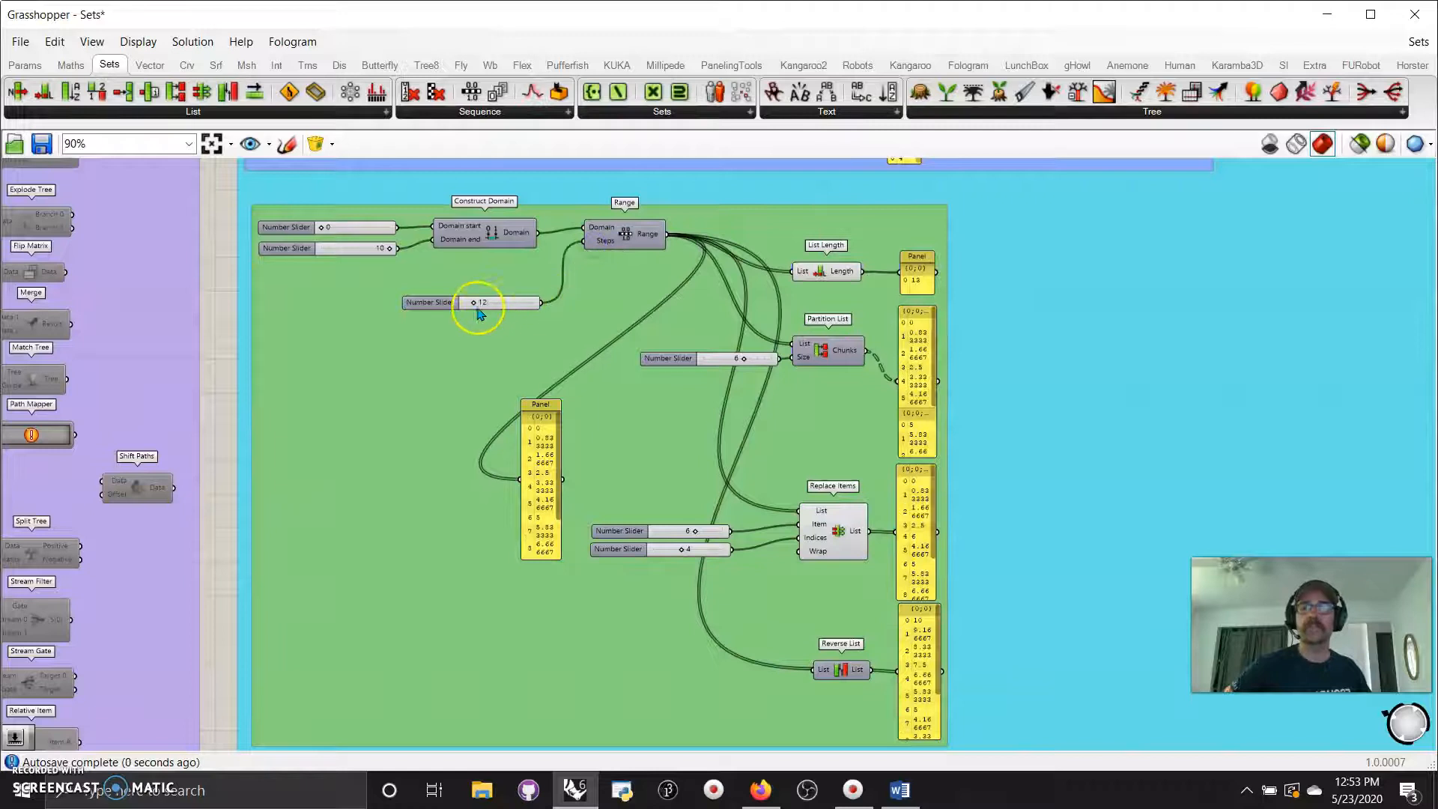
Delete the number slider that feeds the Steps input of Range in the List Length example
{"action": "left_click_drag", "start_coordinate": [477, 306], "coordinate": [508, 281]}
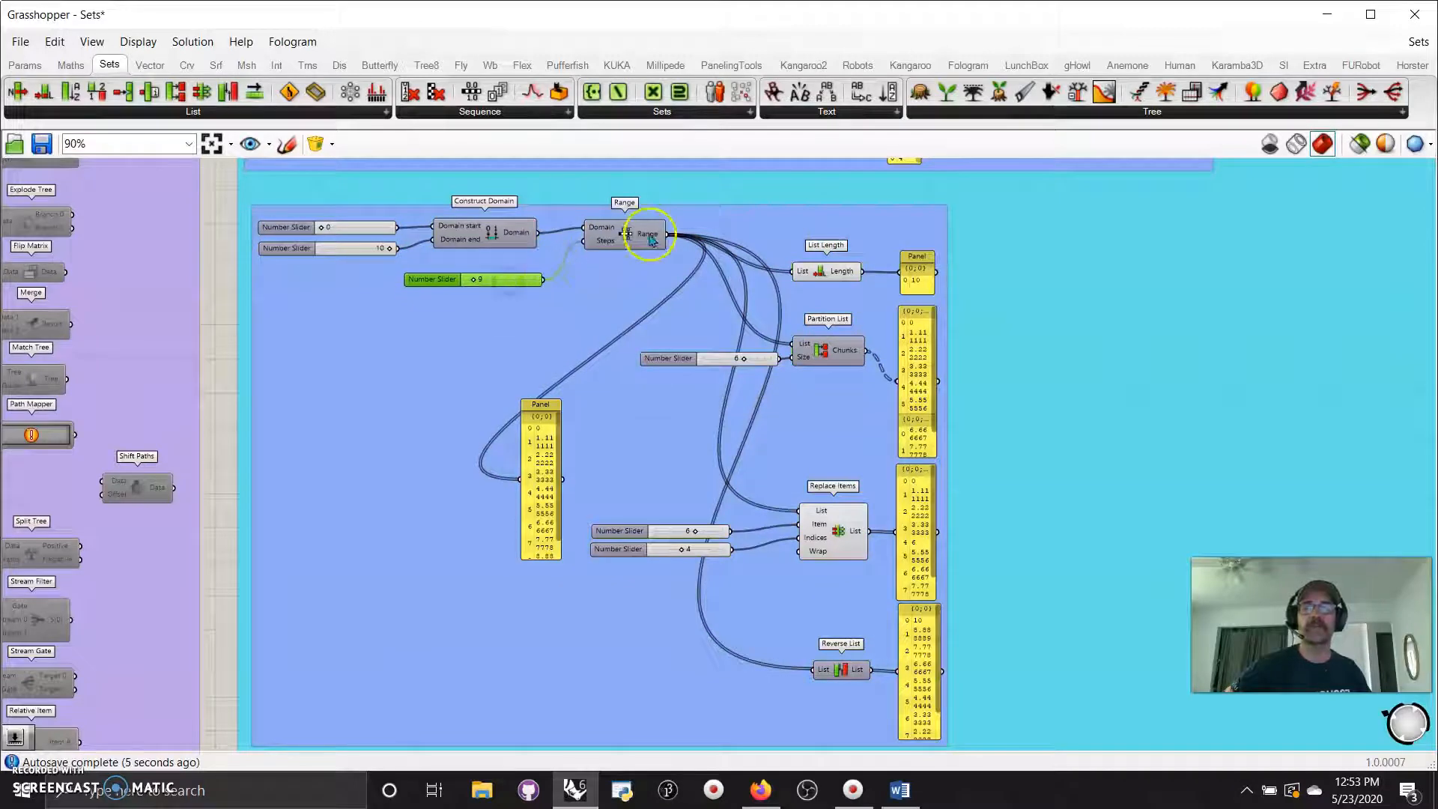
{"action": "right_click_drag", "start_coordinate": [678, 444], "coordinate": [653, 424]}
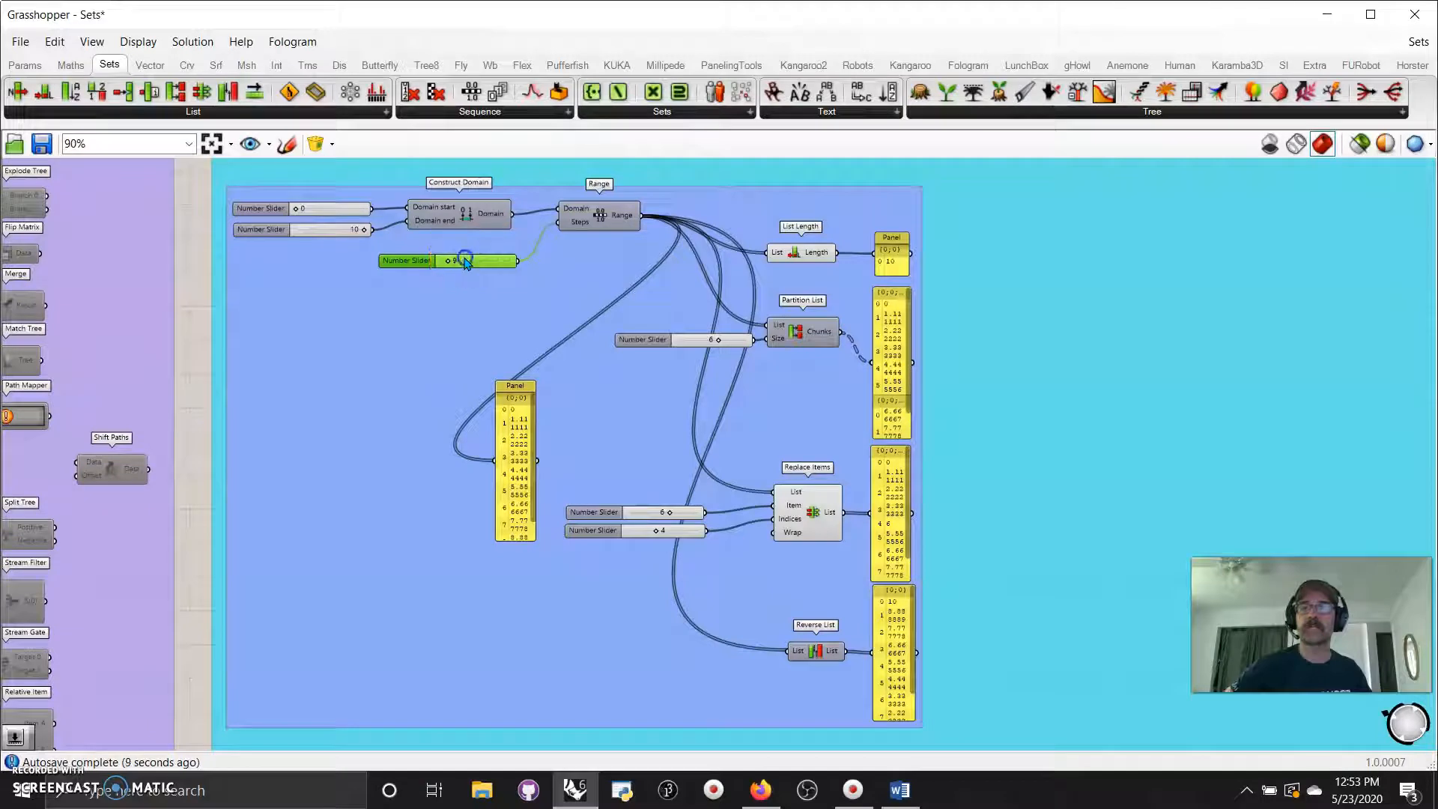
{"action": "key", "text": "Delete"}
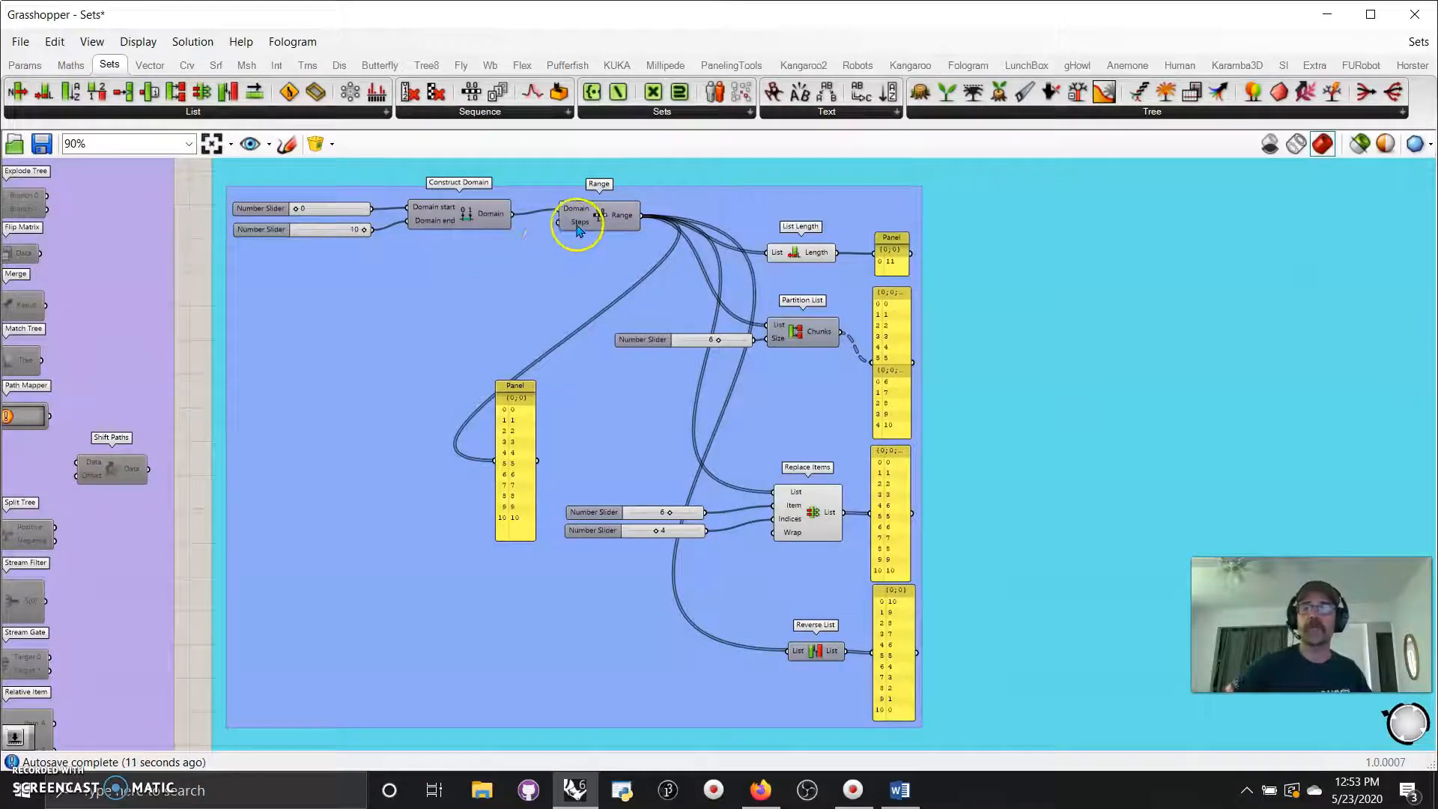
Try Partition List chunk sizes of 3 and 6 on its Size slider, leaving it at 7
{"action": "scroll", "coordinate": [644, 416], "scroll_direction": "up", "scroll_amount": 3}
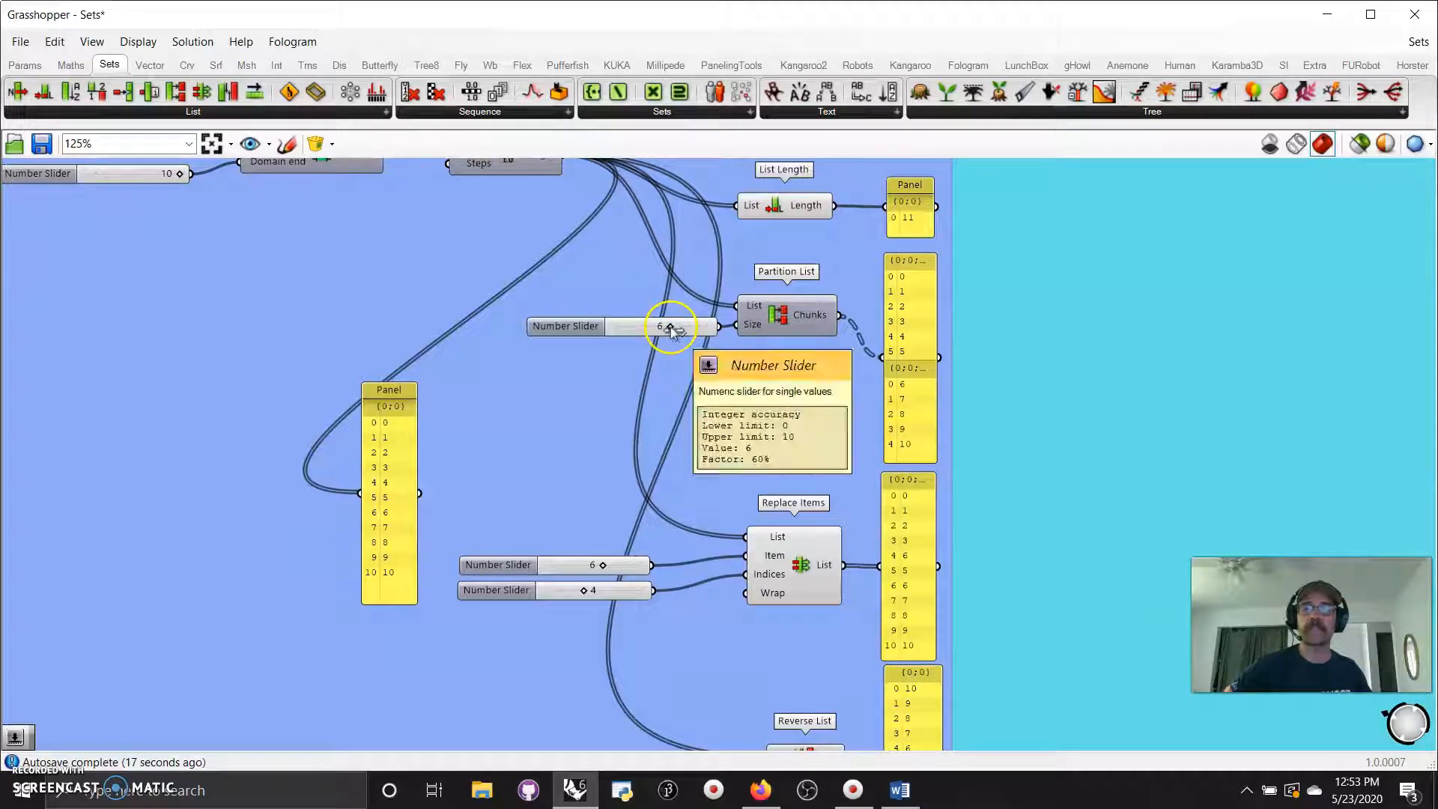
{"action": "left_click_drag", "start_coordinate": [670, 328], "coordinate": [645, 334]}
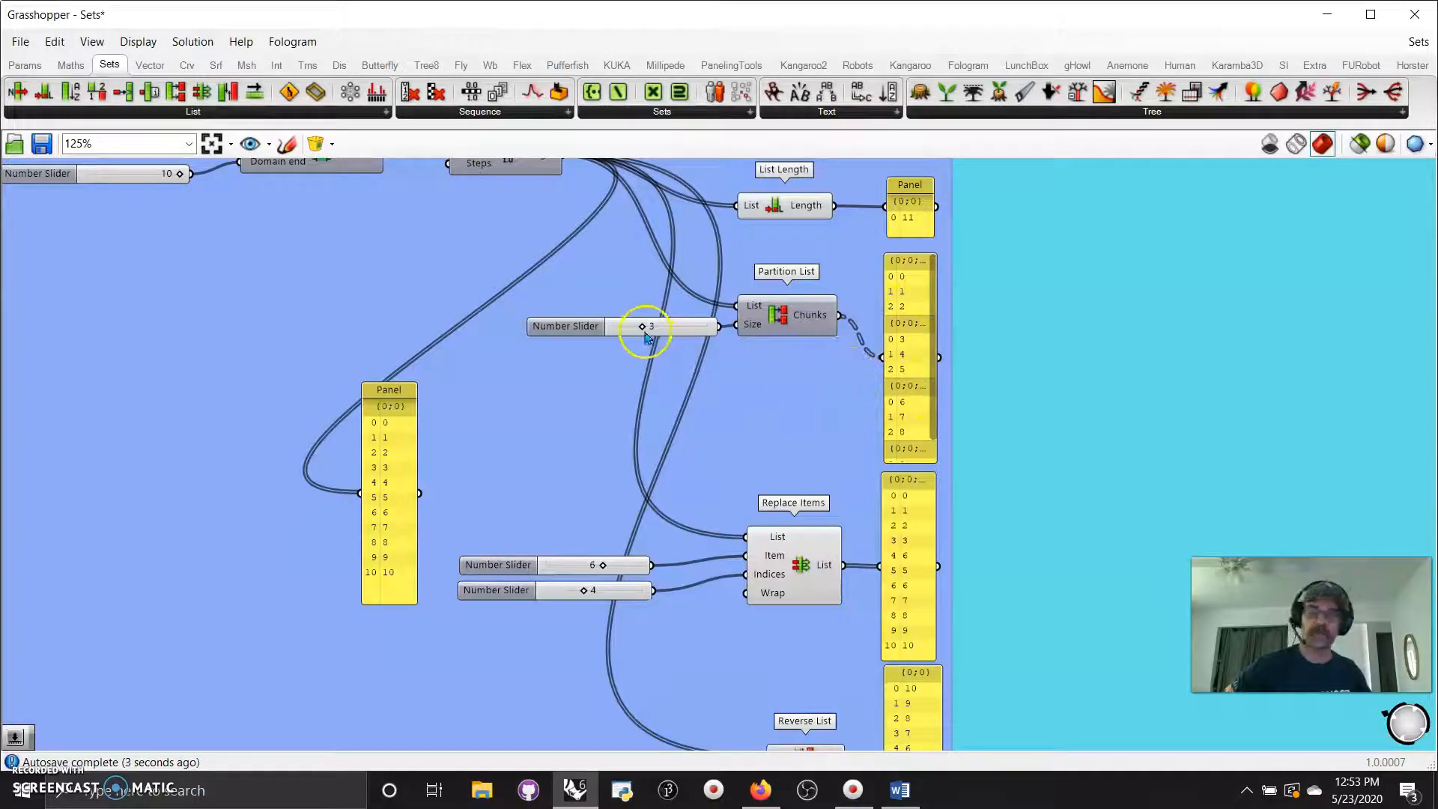
{"action": "left_click_drag", "start_coordinate": [644, 331], "coordinate": [672, 331]}
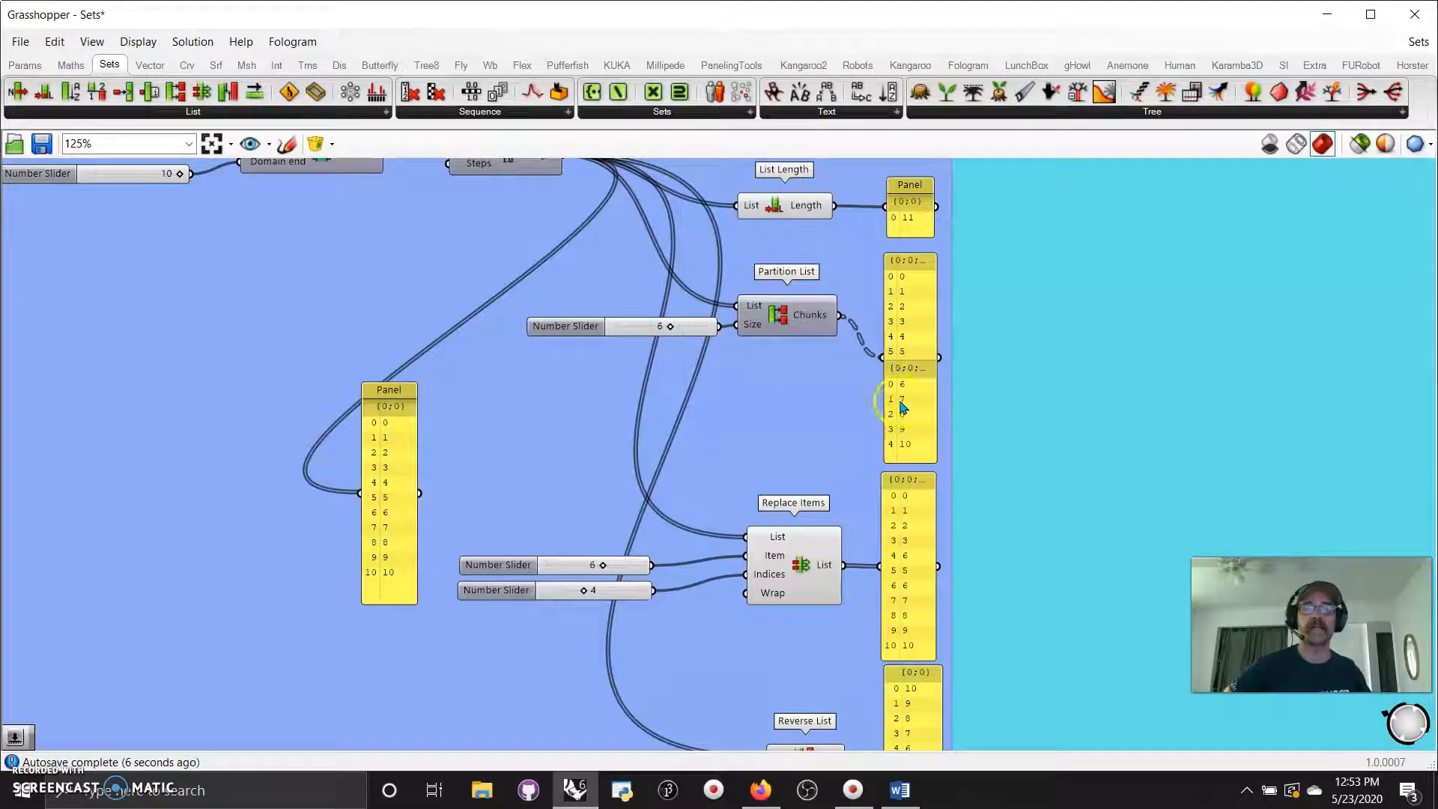
{"action": "left_click_drag", "start_coordinate": [669, 330], "coordinate": [716, 328]}
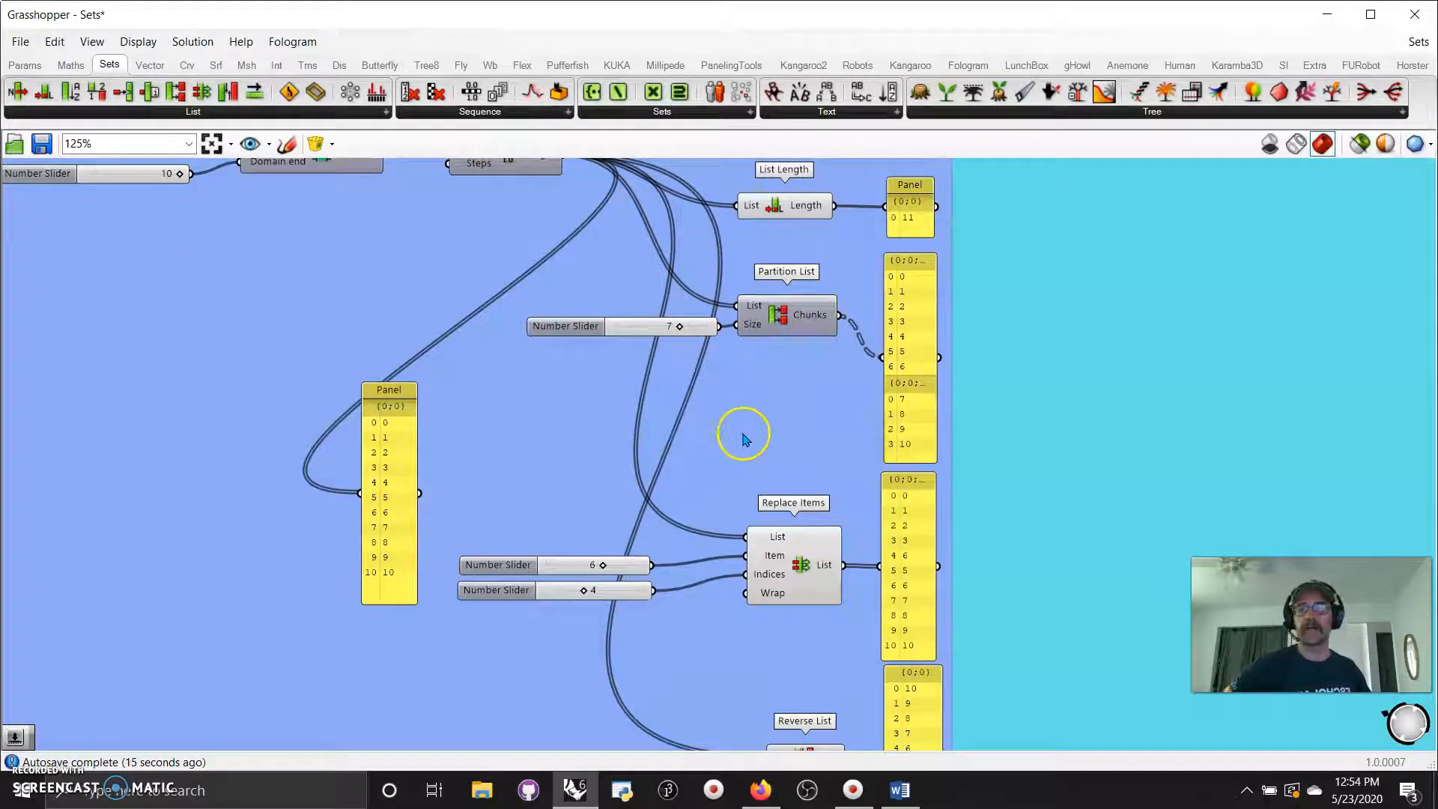
Set the Replace Items Item slider to 3 and its Indices slider to 7
{"action": "right_click_drag", "start_coordinate": [751, 435], "coordinate": [746, 338]}
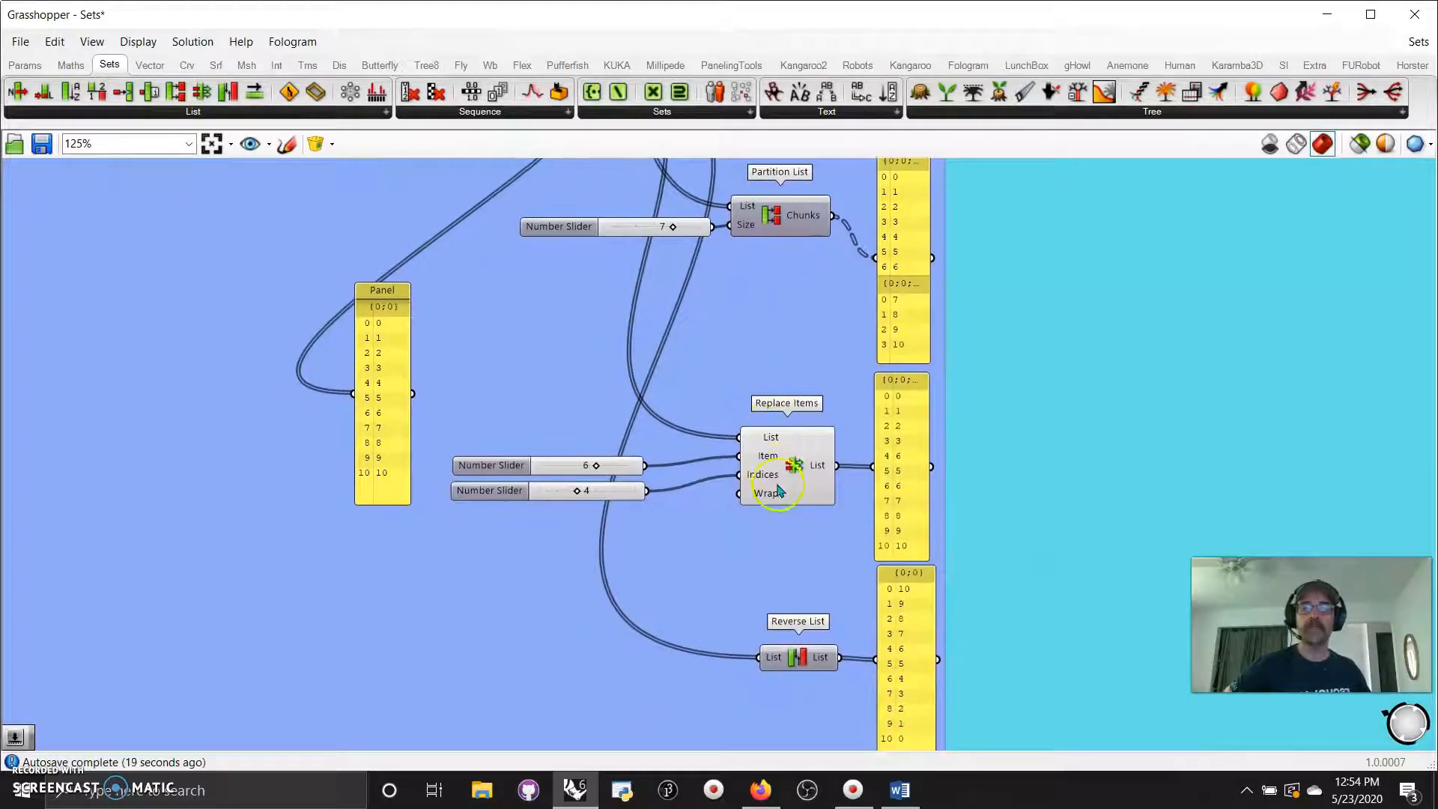
{"action": "mouse_move", "coordinate": [597, 467]}
{"action": "left_mouse_down"}
{"action": "mouse_move", "coordinate": [581, 493]}
{"action": "mouse_move", "coordinate": [602, 491]}
{"action": "left_mouse_up"}
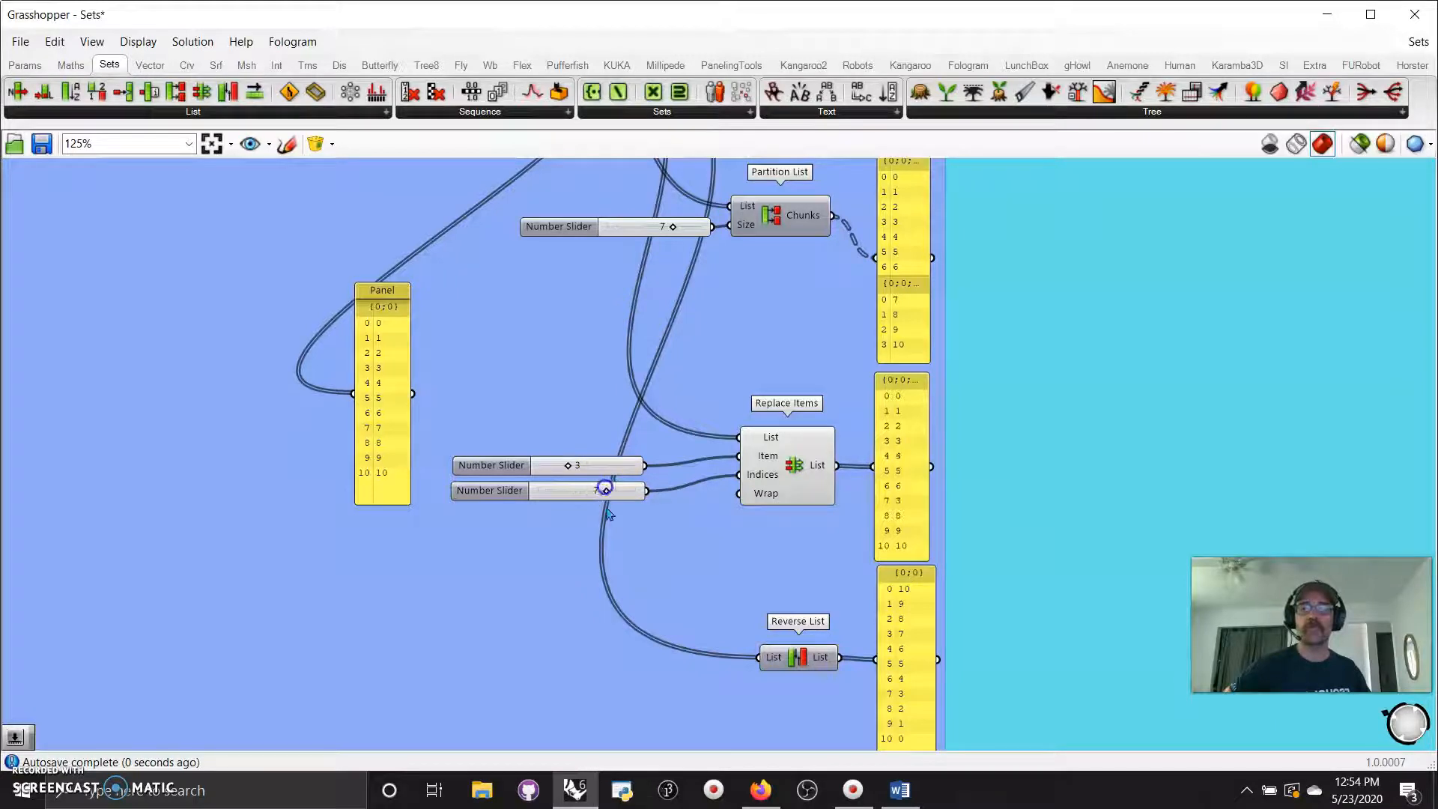
{"action": "right_click_drag", "start_coordinate": [849, 547], "coordinate": [824, 498]}
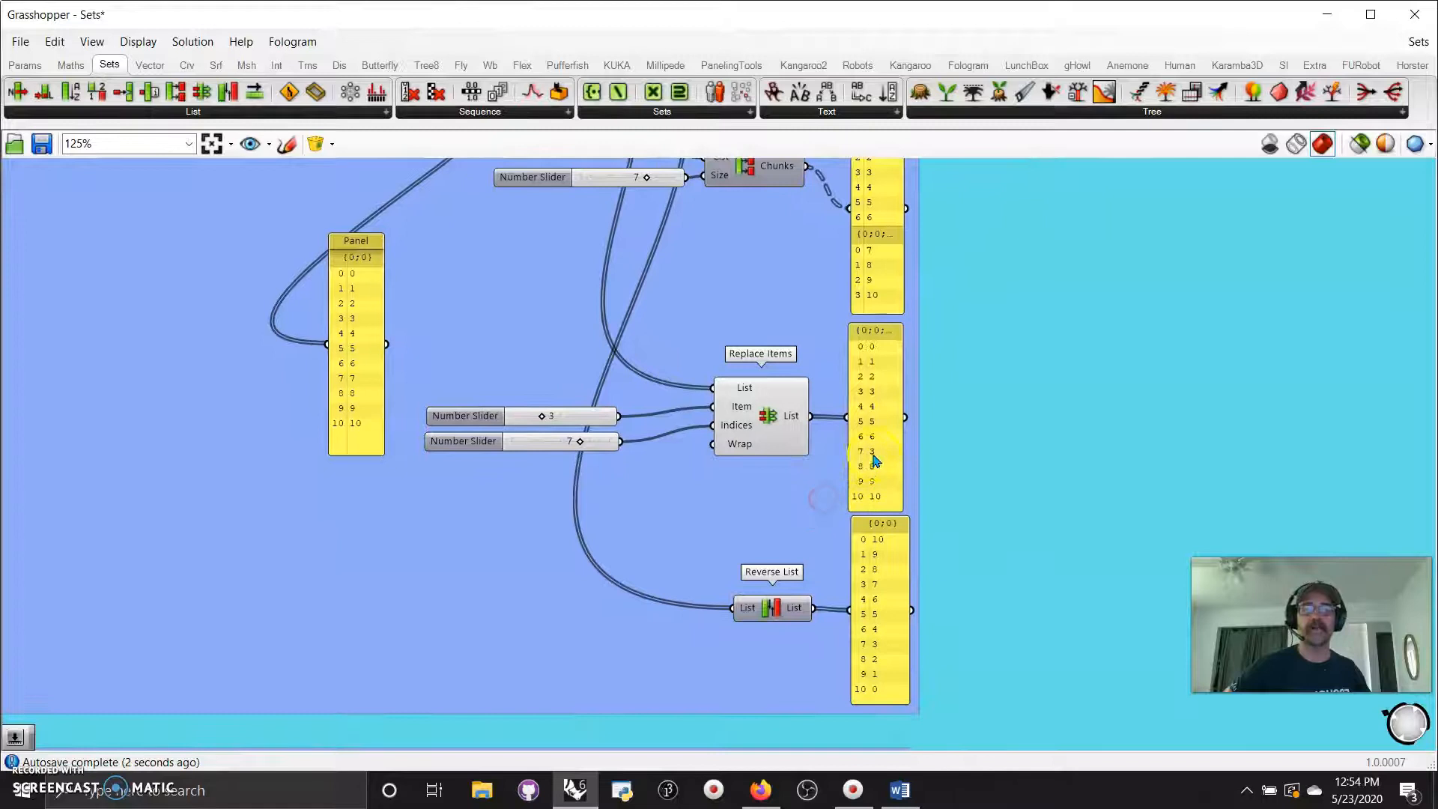
{"action": "right_click_drag", "start_coordinate": [751, 539], "coordinate": [744, 411]}
{"action": "right_click_drag", "start_coordinate": [629, 442], "coordinate": [619, 504]}
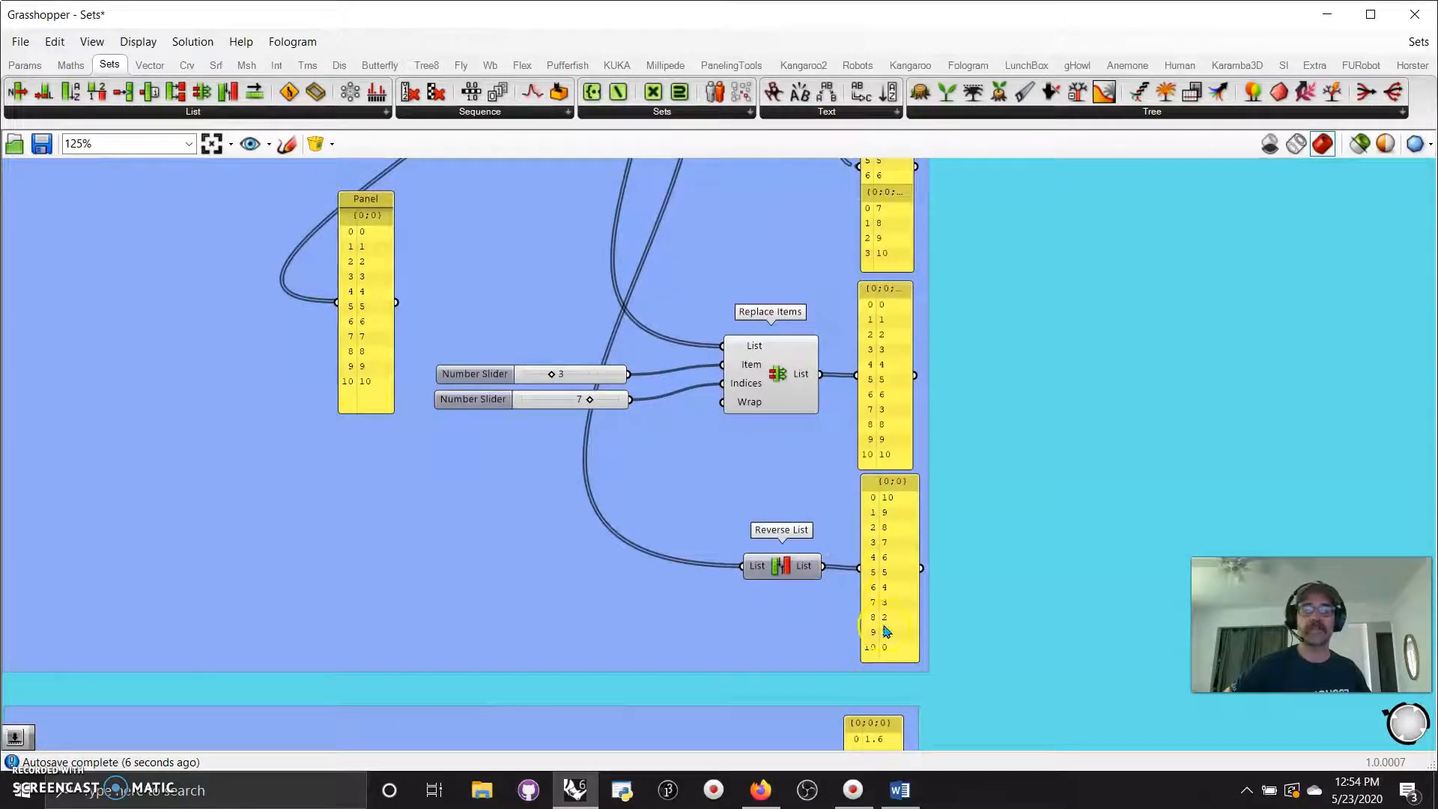
In the Shift List example, set the domain end slider to 10 and the Shift slider to 6
{"action": "right_click_drag", "start_coordinate": [690, 603], "coordinate": [787, 330]}
{"action": "right_click_drag", "start_coordinate": [504, 414], "coordinate": [673, 322]}
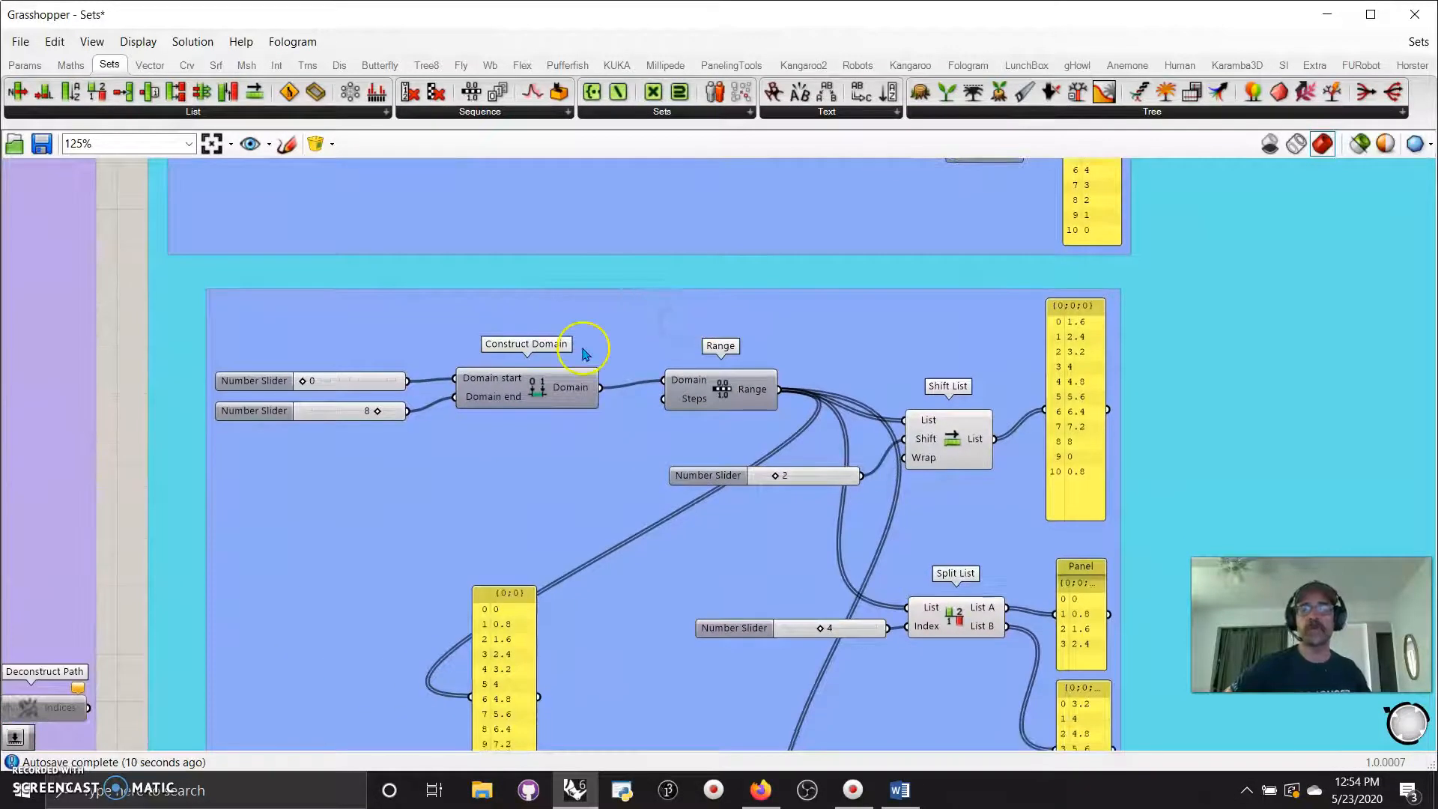
{"action": "right_click_drag", "start_coordinate": [600, 504], "coordinate": [594, 418]}
{"action": "left_click", "coordinate": [942, 356]}
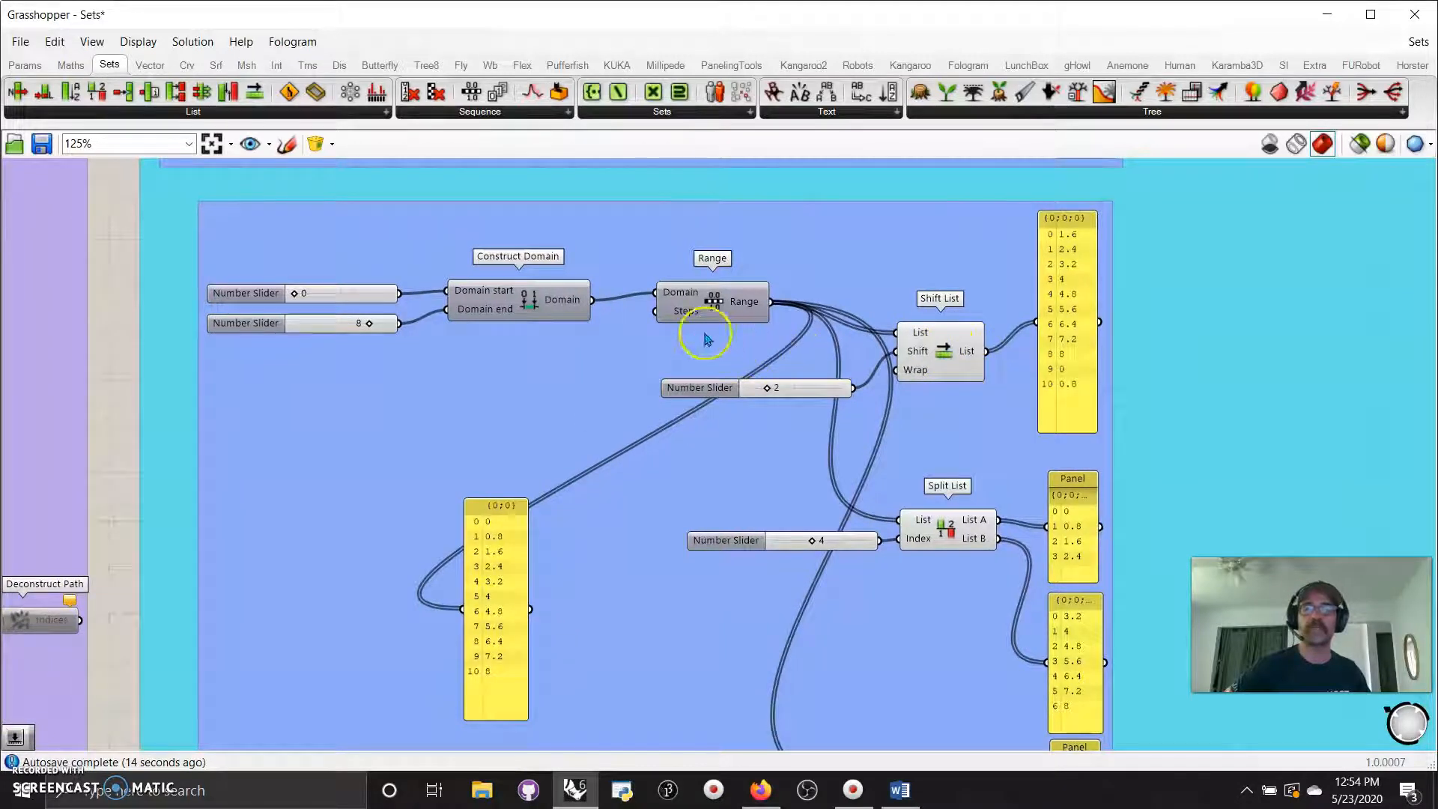
{"action": "left_click_drag", "start_coordinate": [367, 325], "coordinate": [395, 324]}
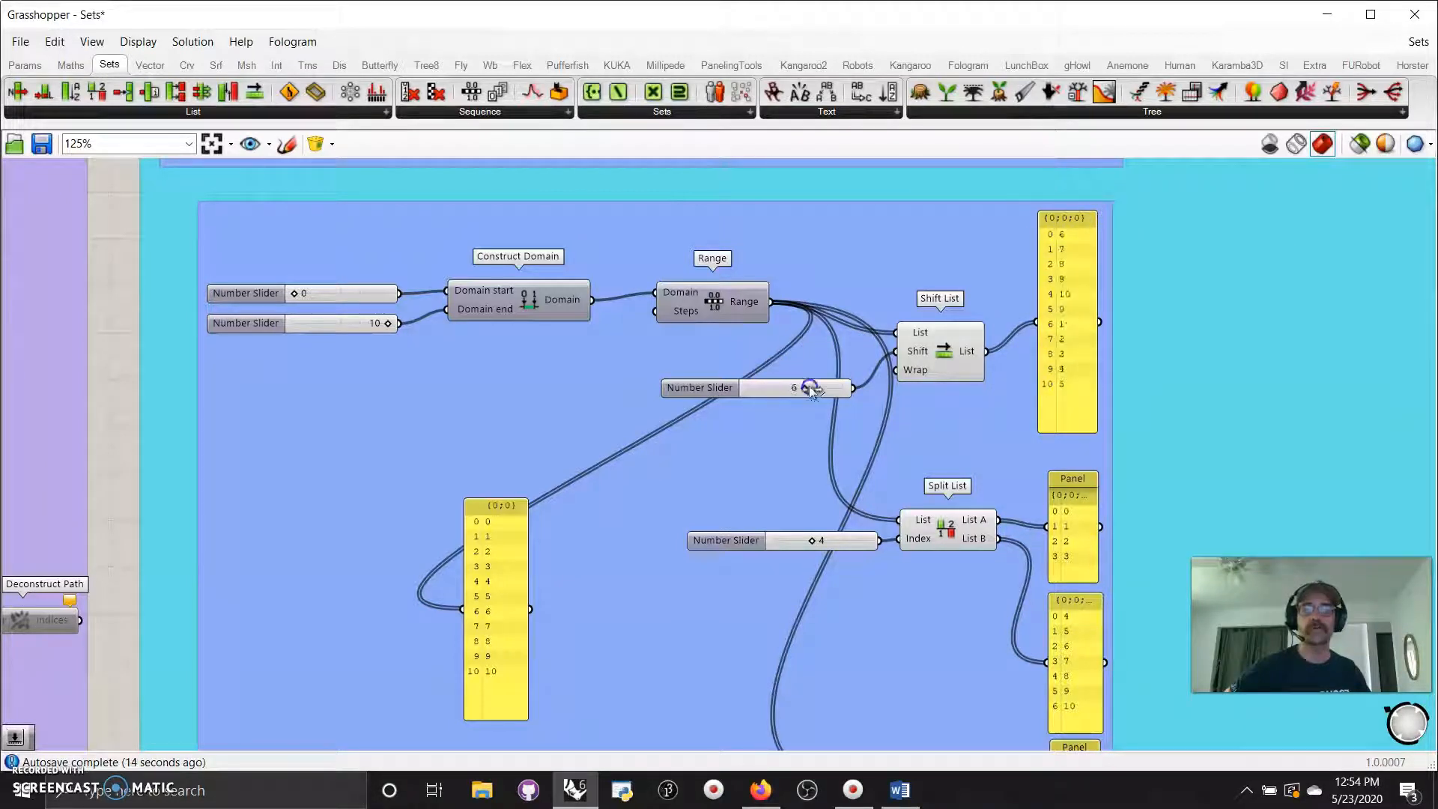
{"action": "mouse_move", "coordinate": [388, 322]}
{"action": "left_mouse_down"}
{"action": "mouse_move", "coordinate": [368, 330]}
{"action": "mouse_move", "coordinate": [409, 341]}
{"action": "left_mouse_up"}
Set the Index slider of Split List to 3
{"action": "right_click_drag", "start_coordinate": [762, 494], "coordinate": [737, 369]}
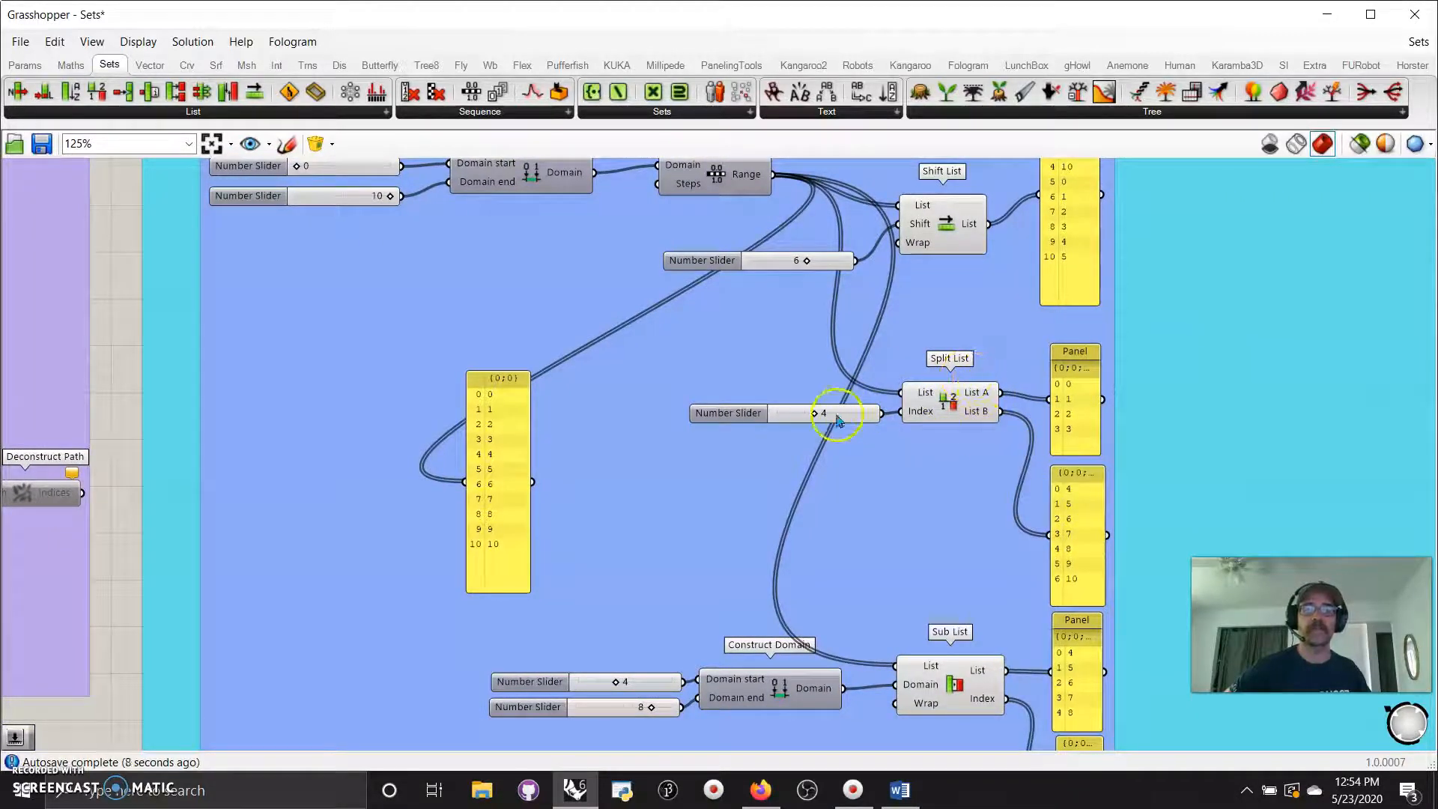
{"action": "left_click_drag", "start_coordinate": [815, 416], "coordinate": [804, 416]}
{"action": "right_click_drag", "start_coordinate": [800, 341], "coordinate": [743, 749]}
{"action": "right_click_drag", "start_coordinate": [743, 161], "coordinate": [741, 548]}
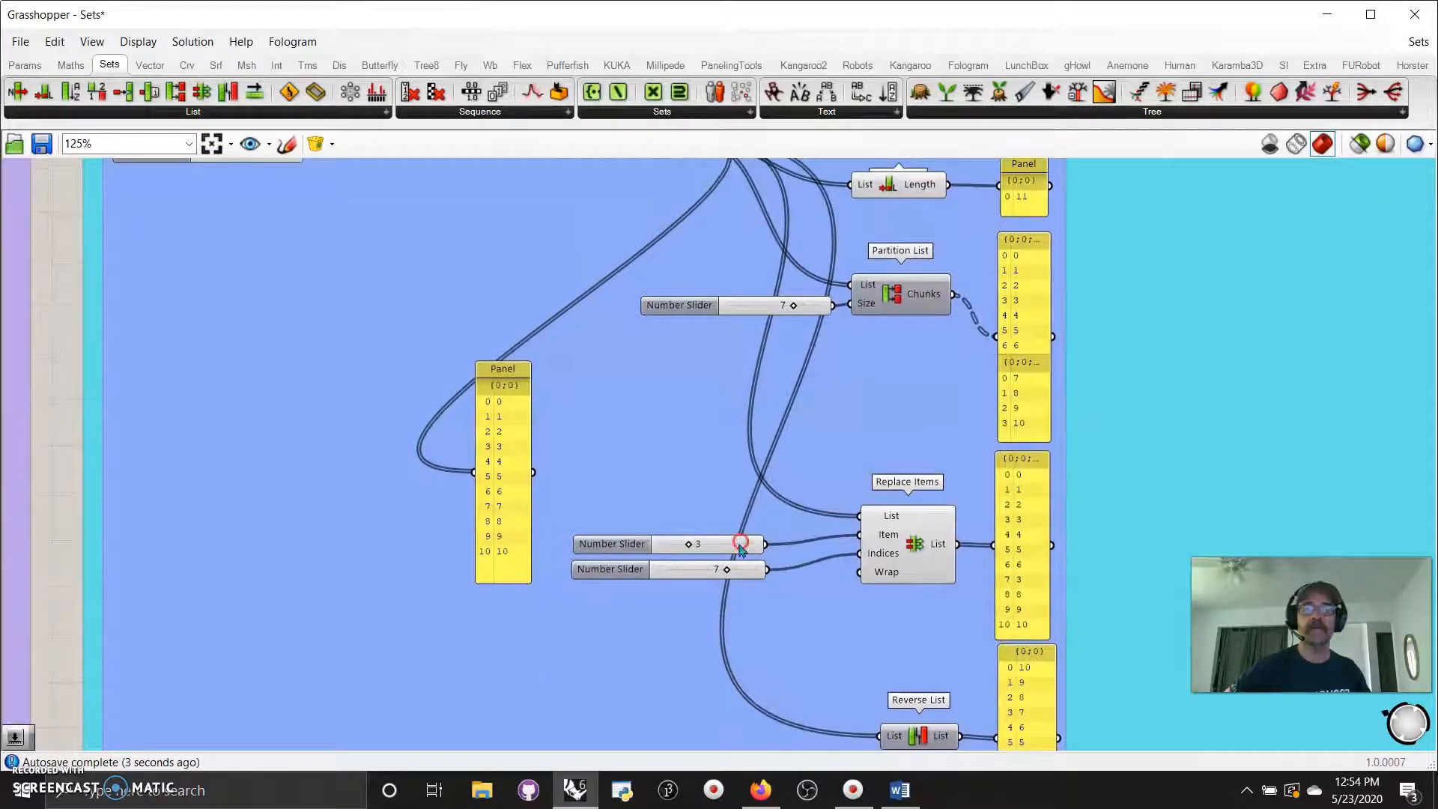
{"action": "right_click_drag", "start_coordinate": [799, 483], "coordinate": [783, 160]}
{"action": "right_click_drag", "start_coordinate": [783, 749], "coordinate": [756, 412]}
{"action": "right_click_drag", "start_coordinate": [804, 699], "coordinate": [841, 391]}
{"action": "left_click", "coordinate": [871, 236]}
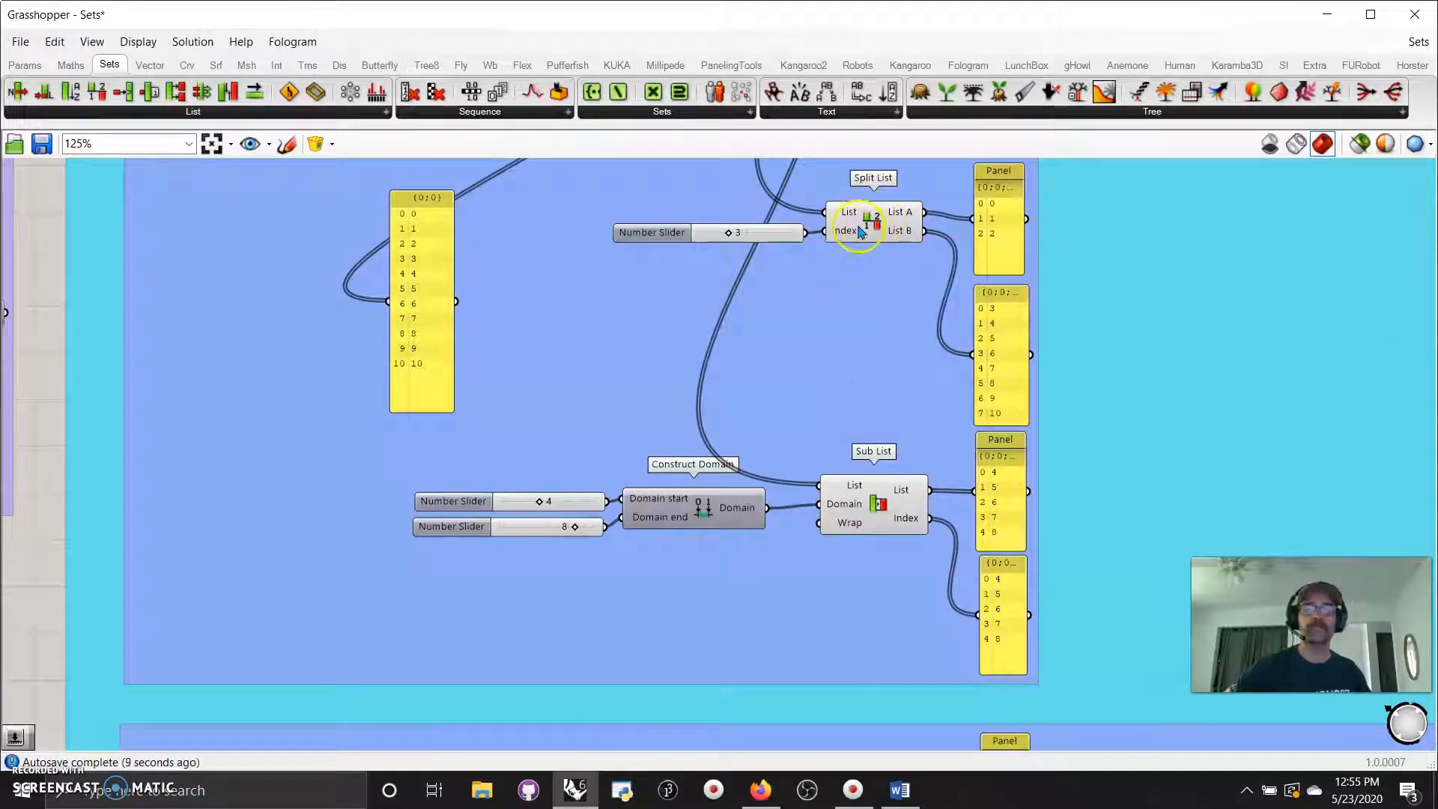
Adjust the domain sliders feeding Sub List, ending with a domain start of 2 and a domain end of 7
{"action": "right_click_drag", "start_coordinate": [797, 363], "coordinate": [836, 271]}
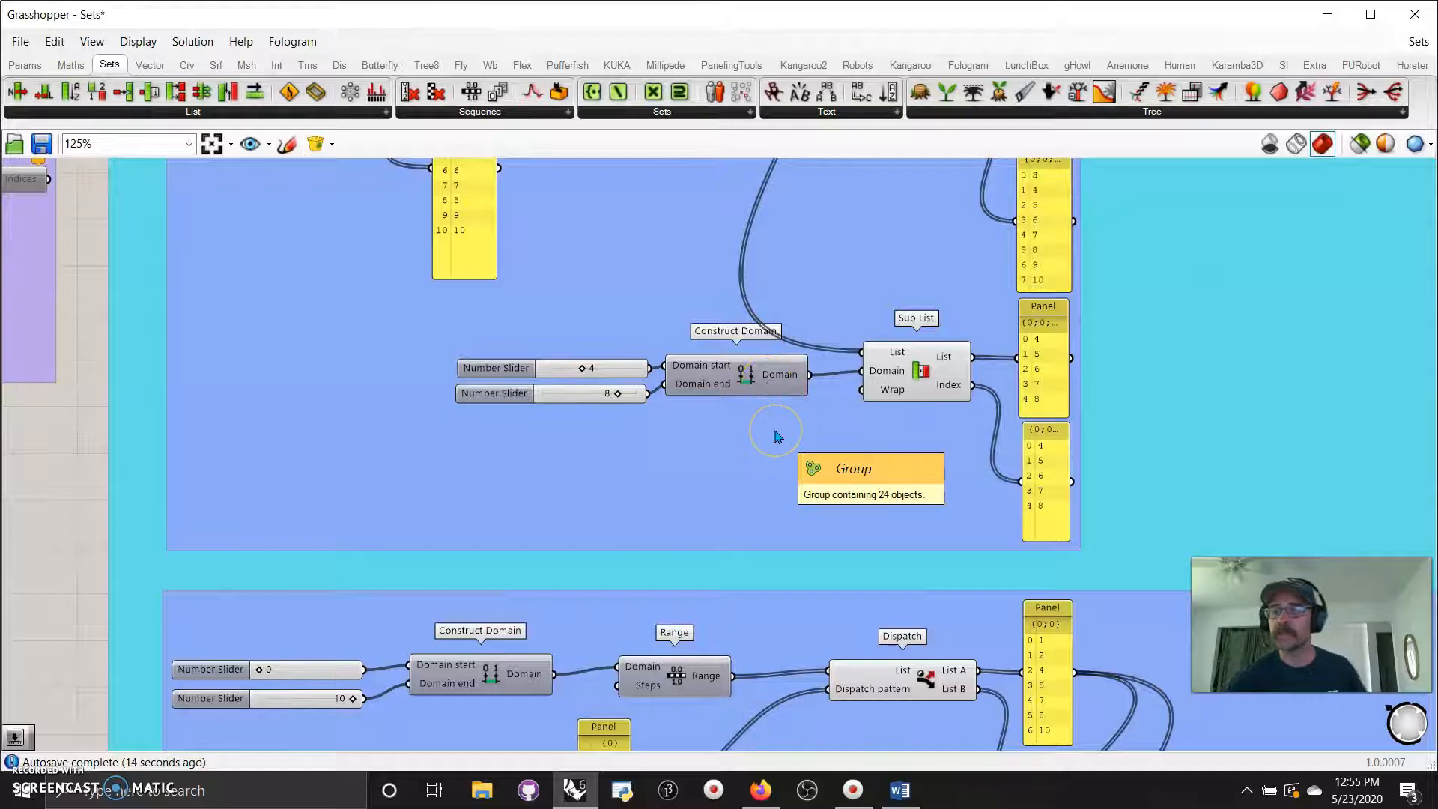
{"action": "right_click_drag", "start_coordinate": [765, 434], "coordinate": [768, 417]}
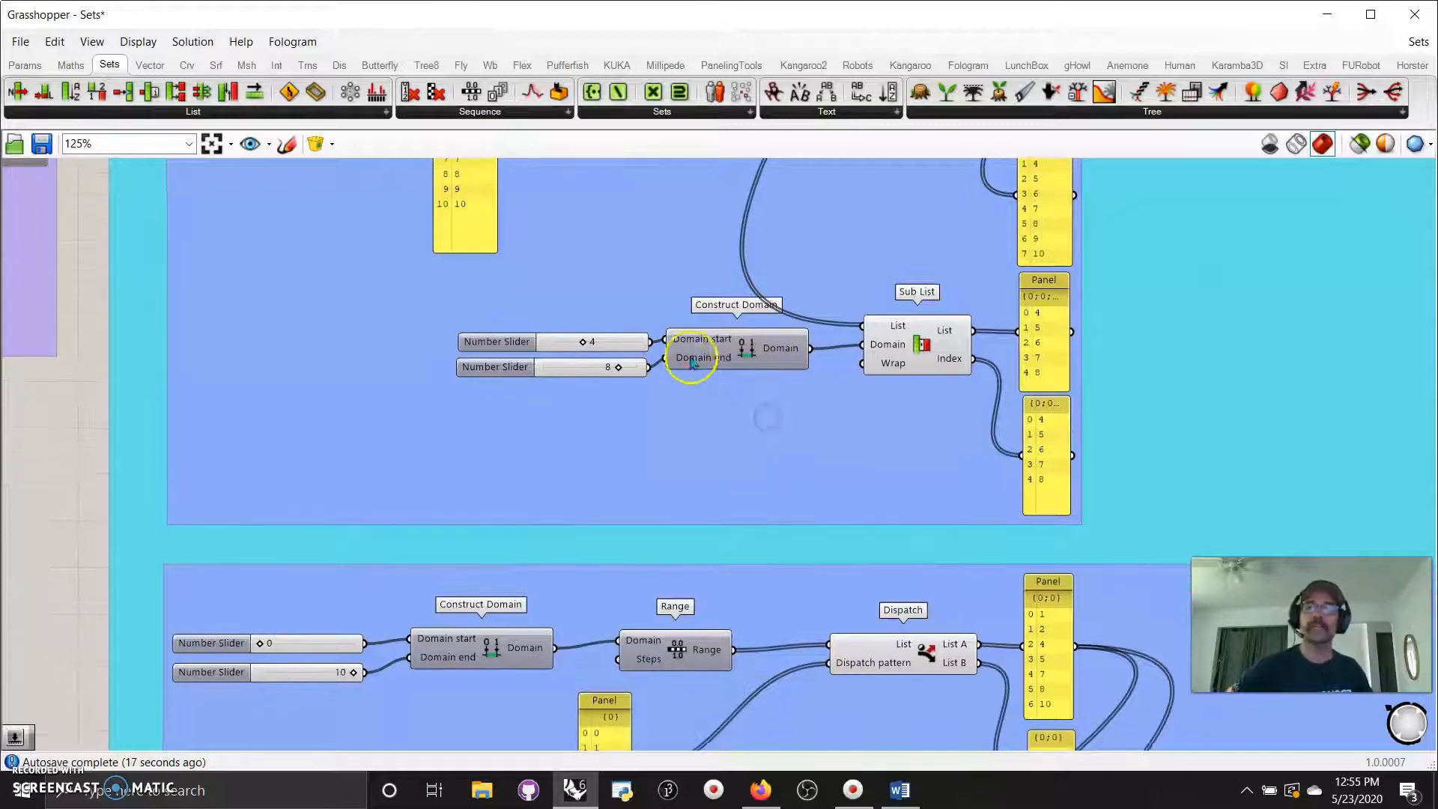
{"action": "right_click_drag", "start_coordinate": [876, 427], "coordinate": [857, 443]}
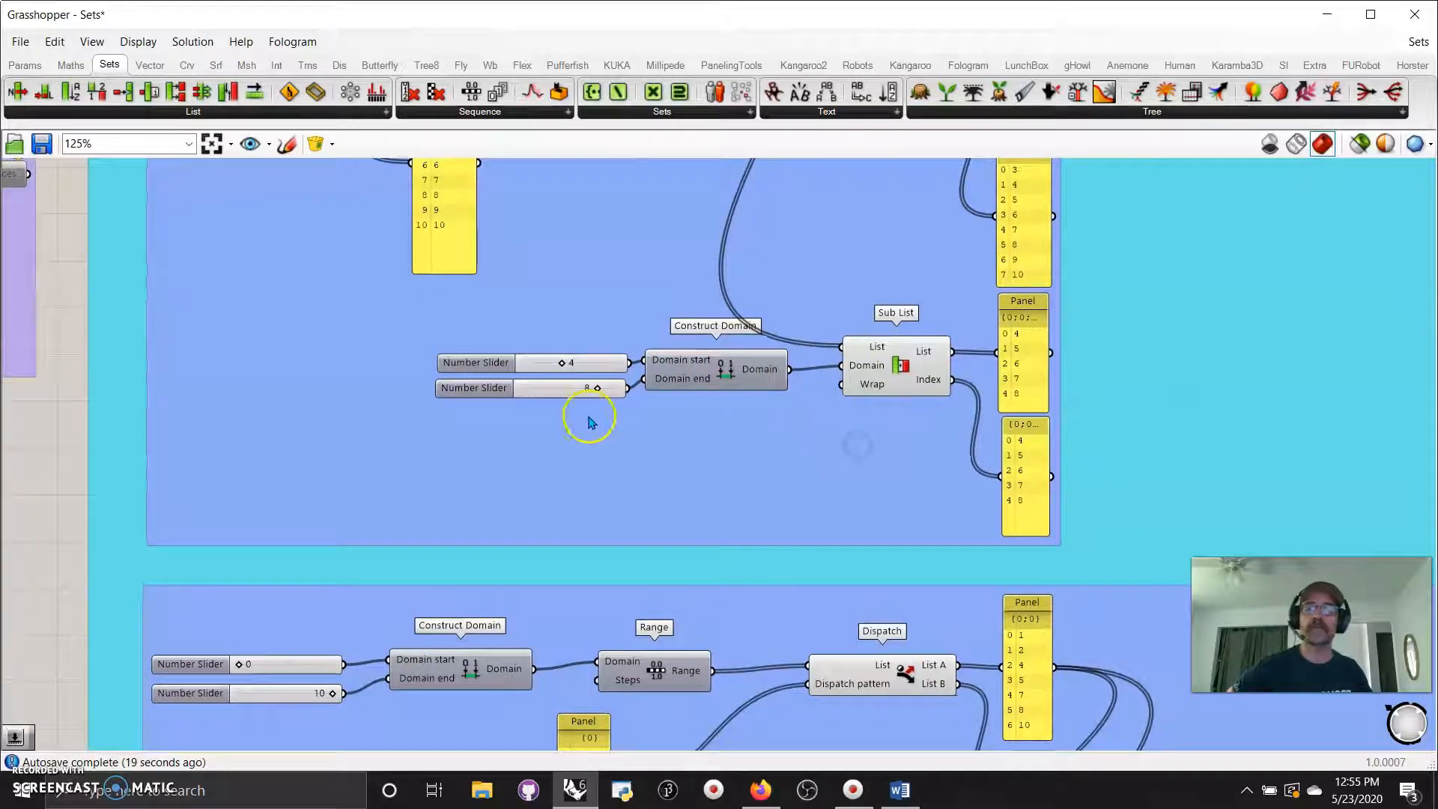
{"action": "mouse_move", "coordinate": [595, 388]}
{"action": "left_mouse_down"}
{"action": "mouse_move", "coordinate": [616, 389]}
{"action": "mouse_move", "coordinate": [597, 394]}
{"action": "left_mouse_up"}
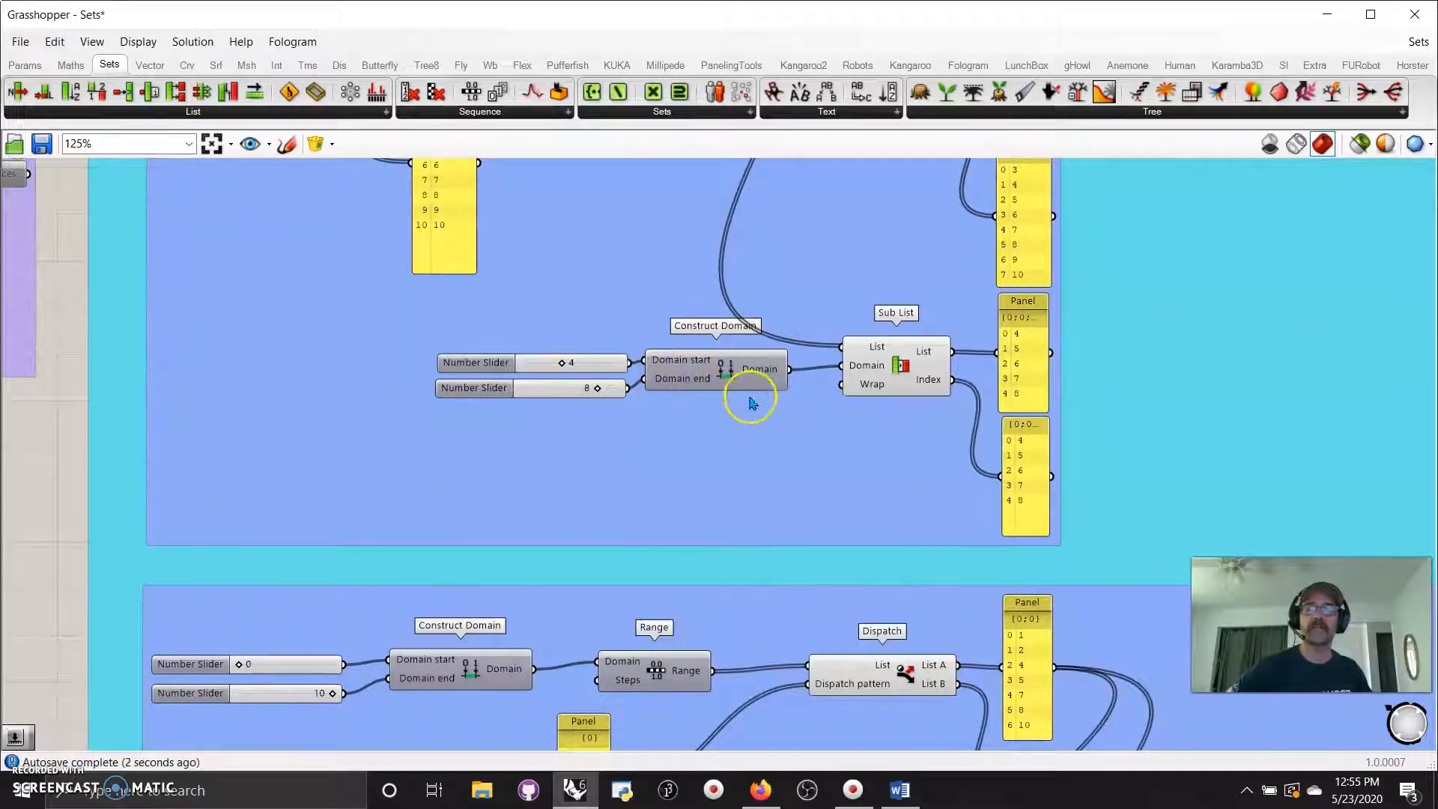
{"action": "right_click_drag", "start_coordinate": [794, 492], "coordinate": [815, 610]}
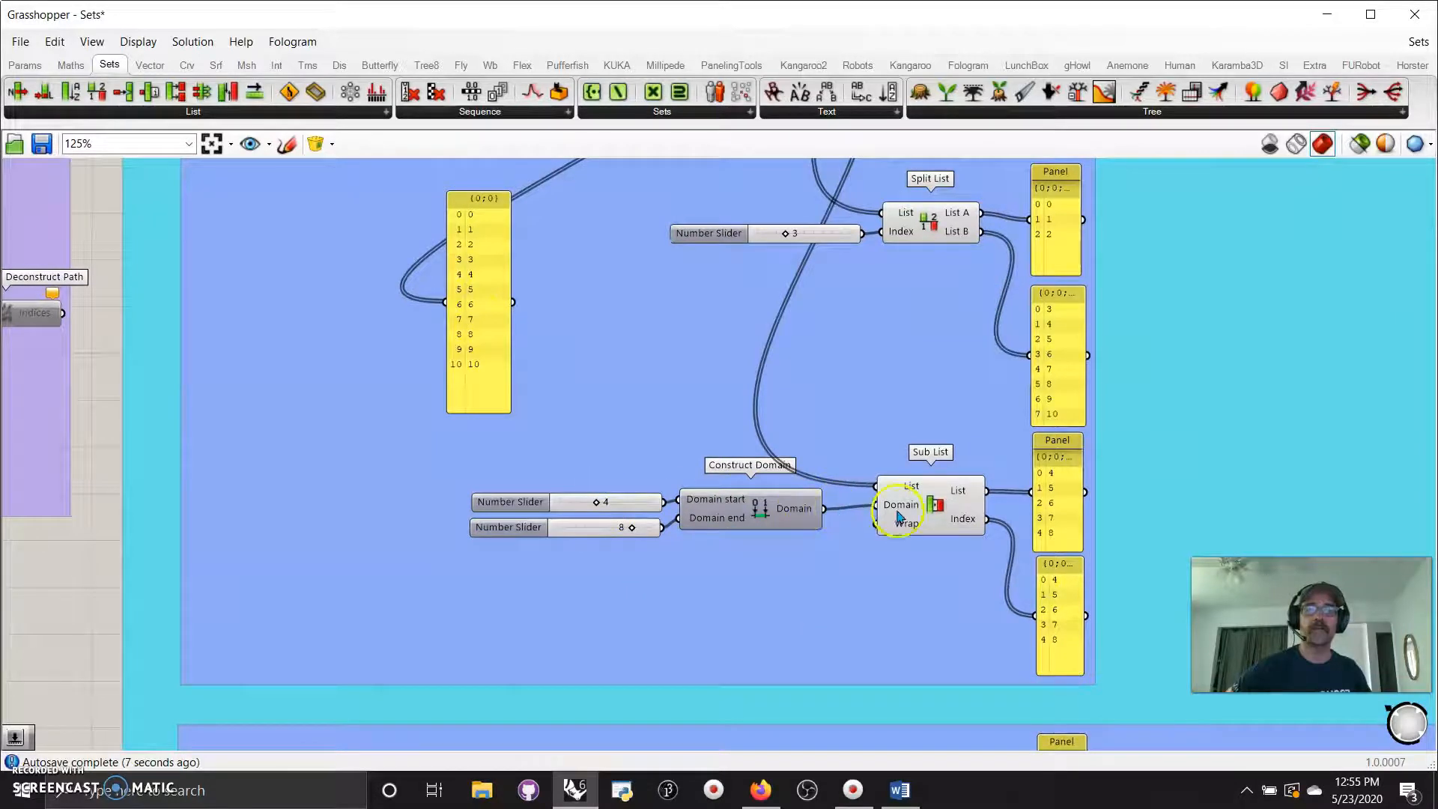
{"action": "left_click_drag", "start_coordinate": [599, 507], "coordinate": [515, 506]}
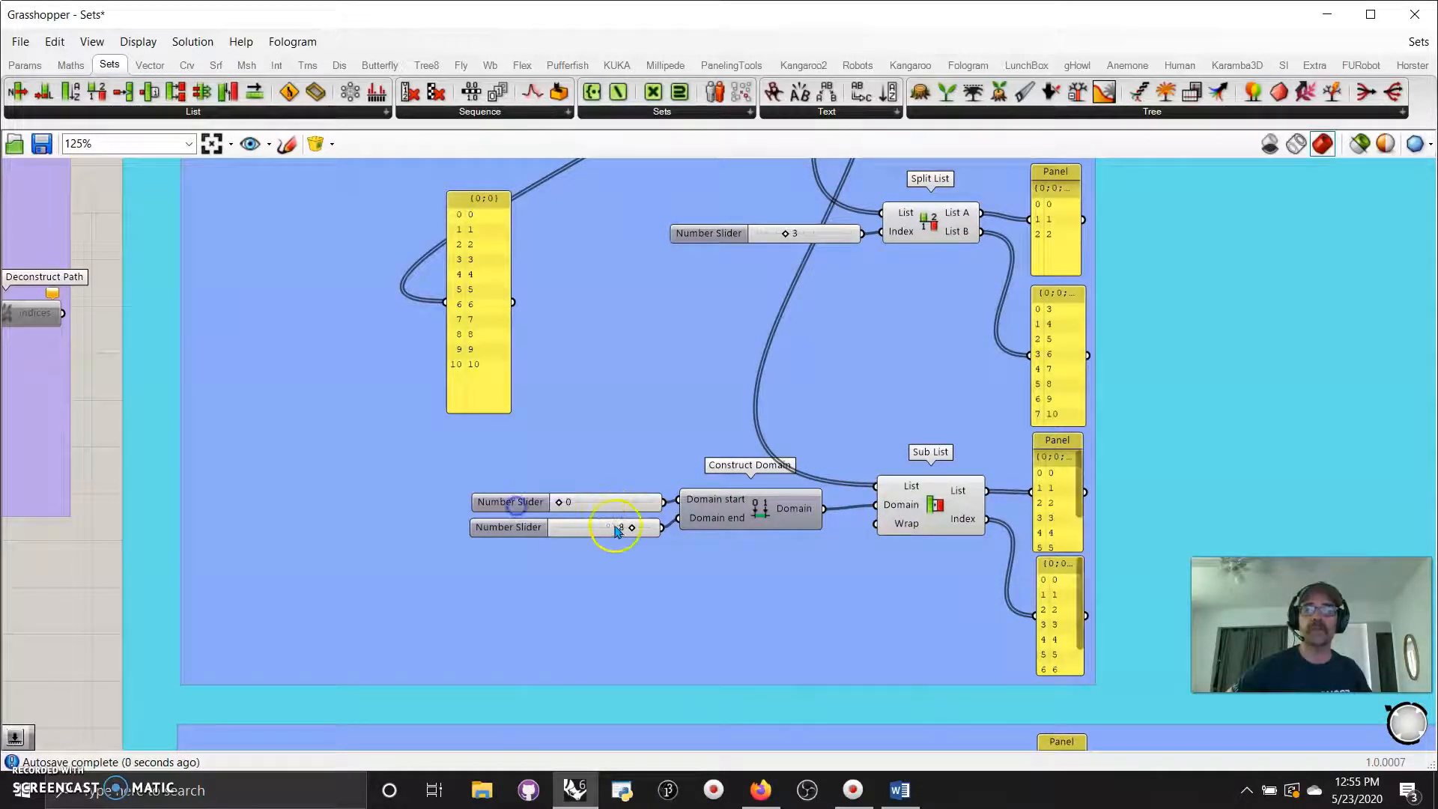
{"action": "left_click_drag", "start_coordinate": [630, 529], "coordinate": [708, 528]}
{"action": "left_click", "coordinate": [552, 506]}
{"action": "left_click_drag", "start_coordinate": [562, 506], "coordinate": [621, 531]}
{"action": "right_click_drag", "start_coordinate": [955, 616], "coordinate": [920, 546]}
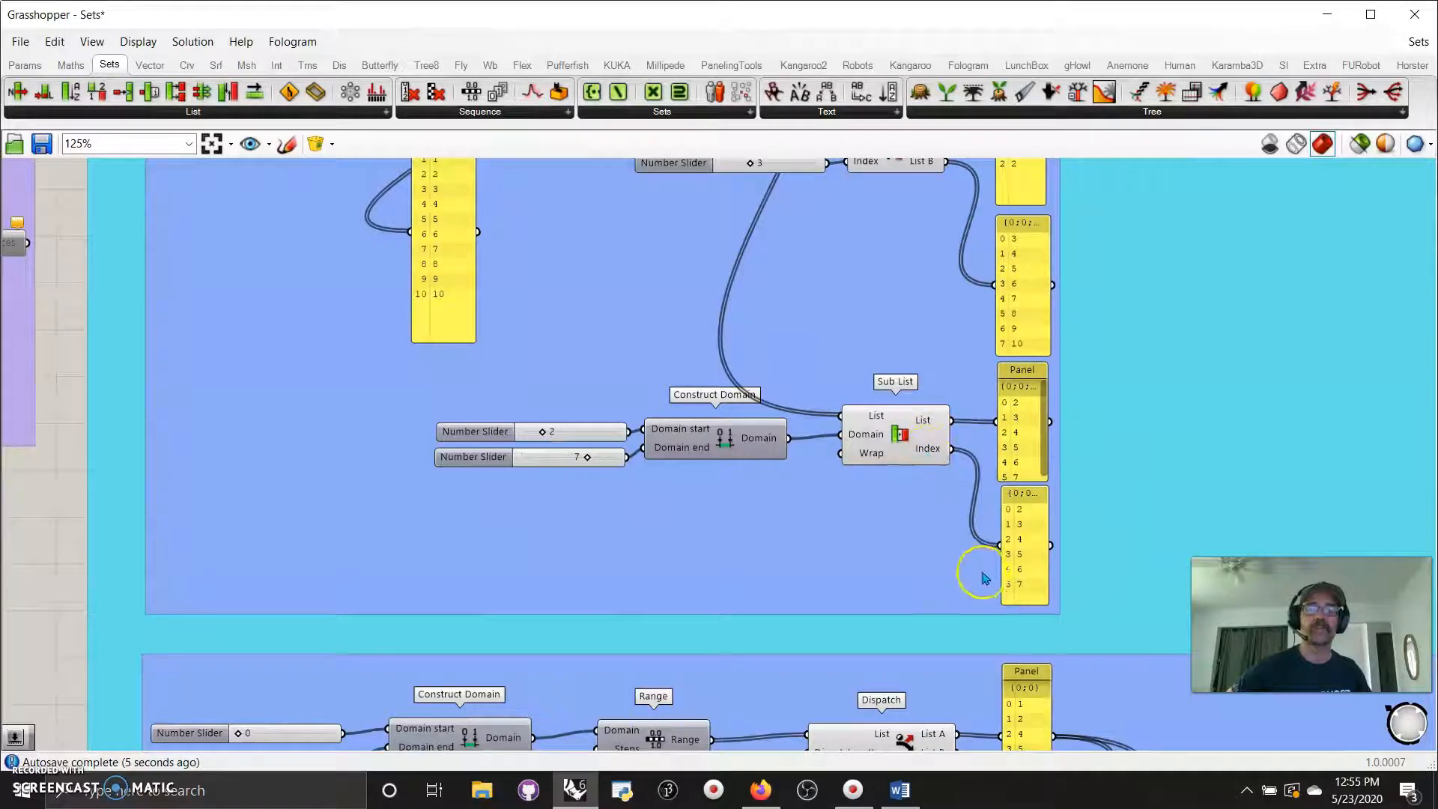
In the Dispatch example, move the dispatch pattern panel down slightly below Range
{"action": "right_click_drag", "start_coordinate": [861, 558], "coordinate": [873, 716]}
{"action": "scroll", "coordinate": [825, 530], "scroll_direction": "down", "scroll_amount": 6}
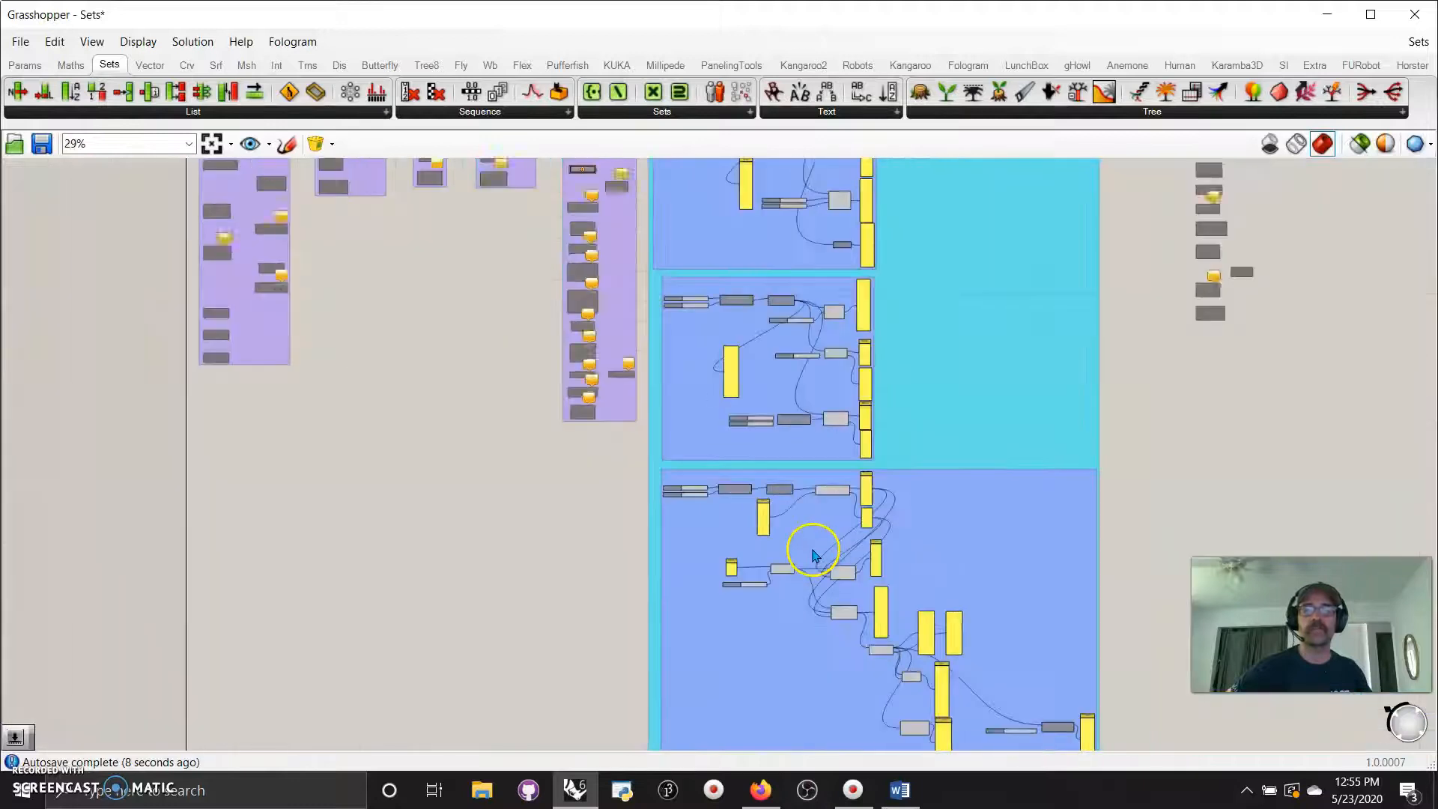
{"action": "scroll", "coordinate": [792, 392], "scroll_direction": "up", "scroll_amount": 5}
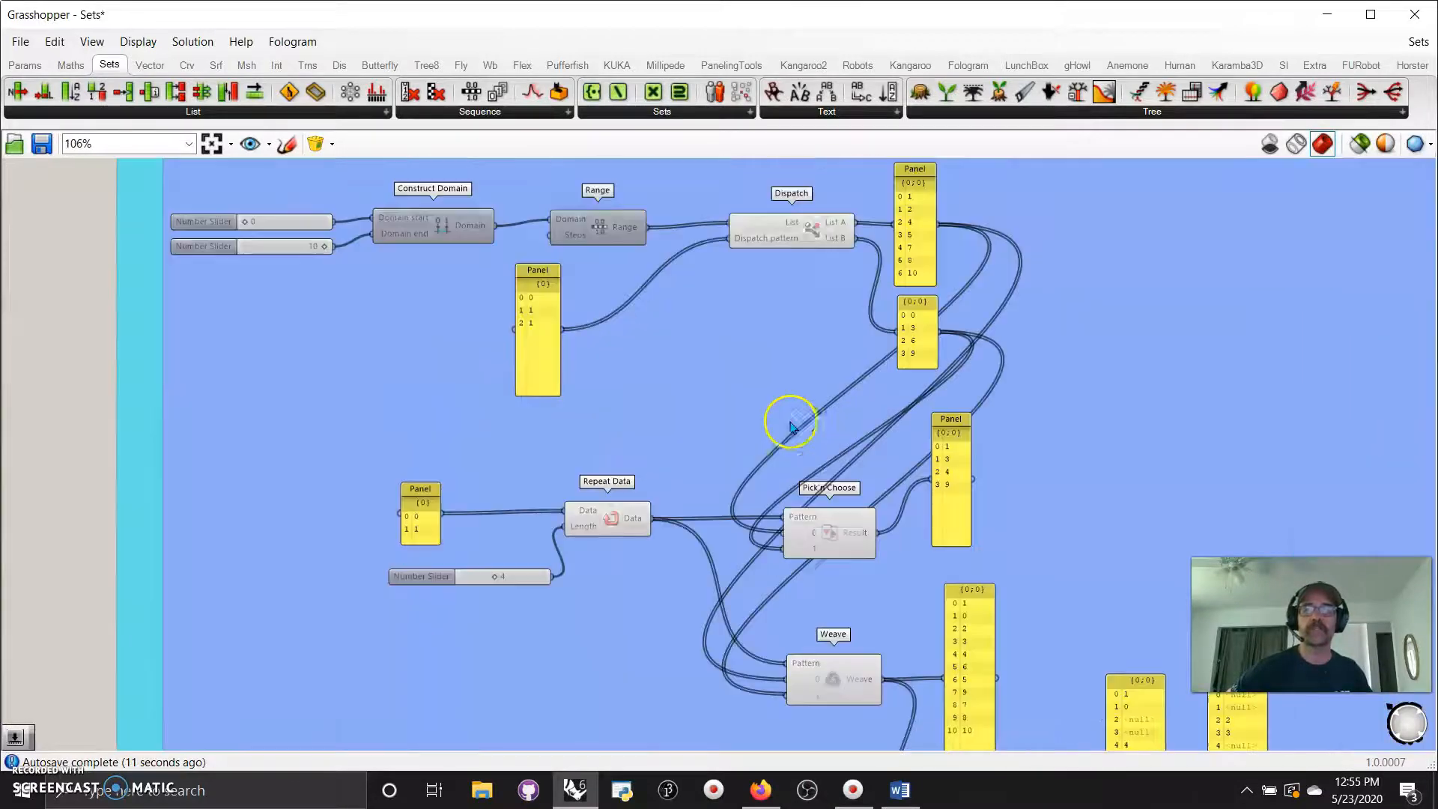
{"action": "right_click_drag", "start_coordinate": [796, 485], "coordinate": [841, 517]}
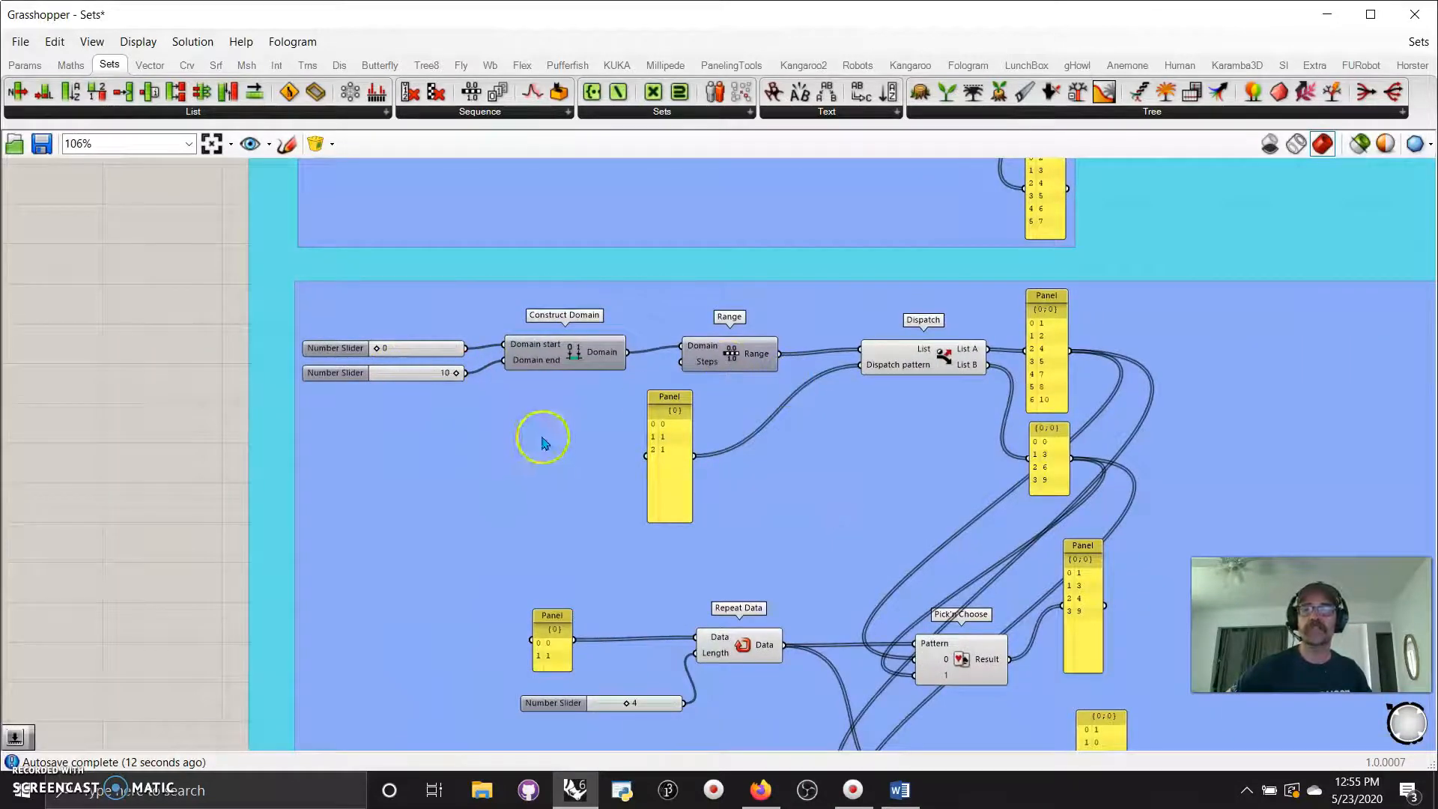
{"action": "left_click_drag", "start_coordinate": [669, 492], "coordinate": [666, 505]}
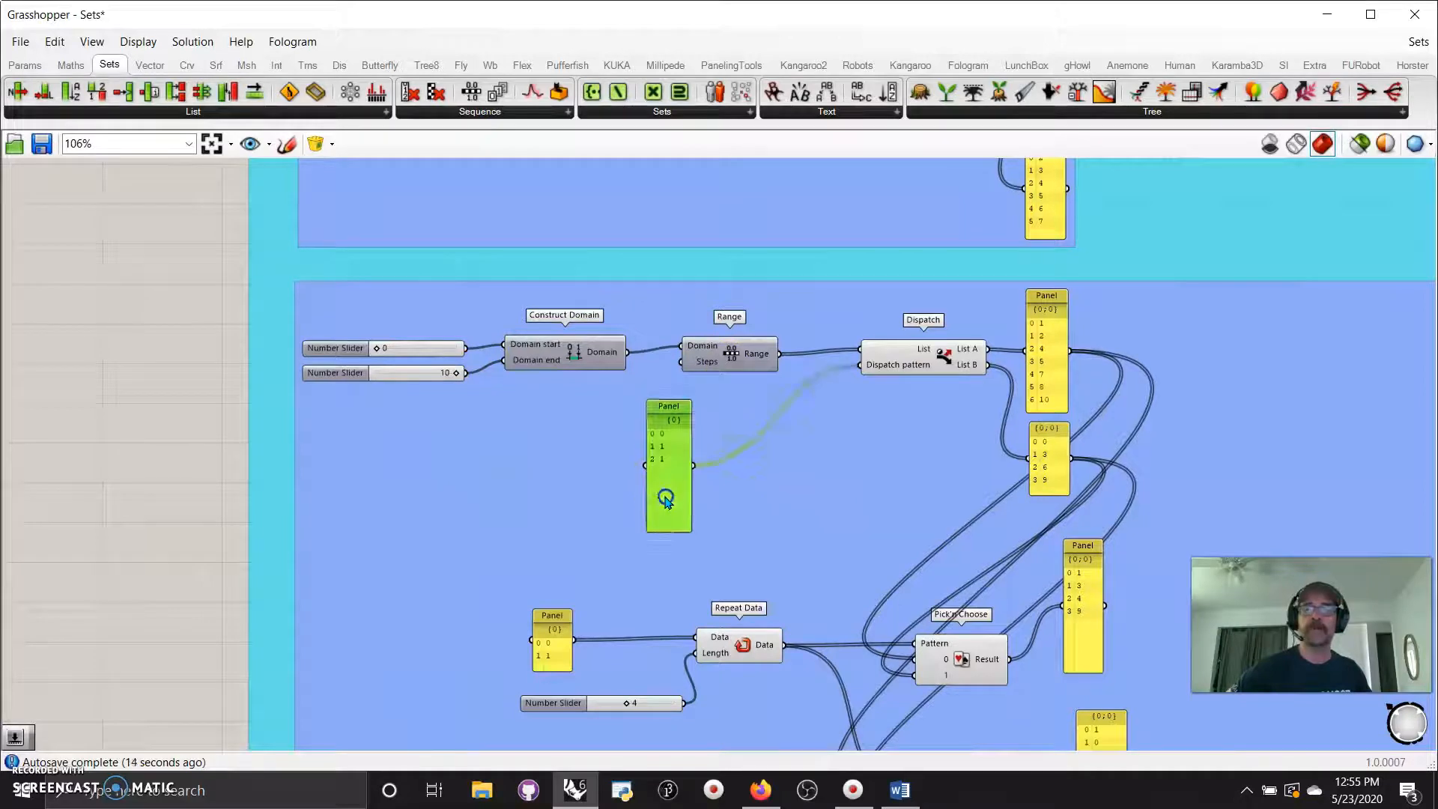
{"action": "right_click_drag", "start_coordinate": [796, 427], "coordinate": [844, 414]}
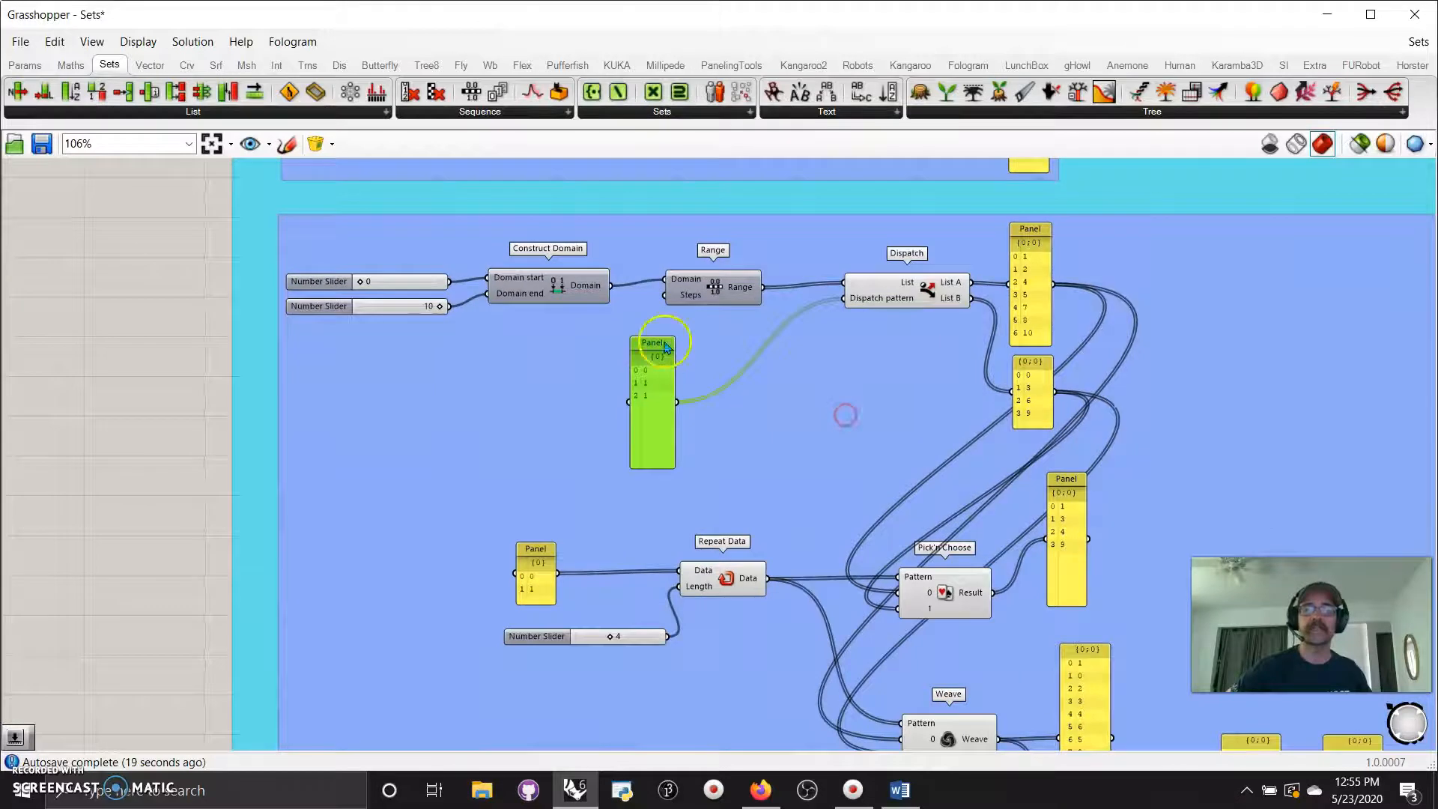
Copy the Range output panel from the Sub List example into the Dispatch example, connect it to Range, and place it below Construct Domain
{"action": "right_click_drag", "start_coordinate": [1044, 277], "coordinate": [1163, 539]}
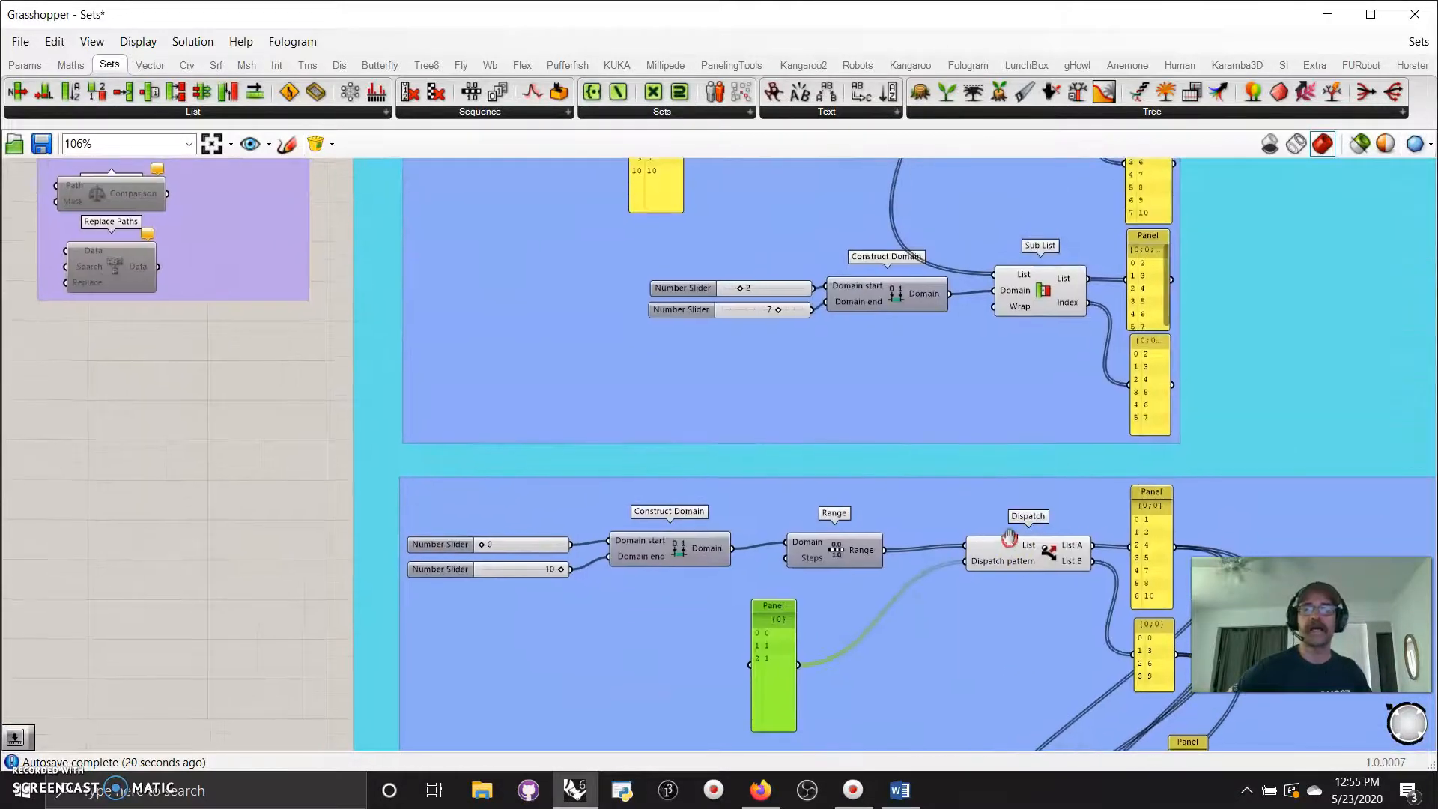
{"action": "left_click", "coordinate": [653, 201]}
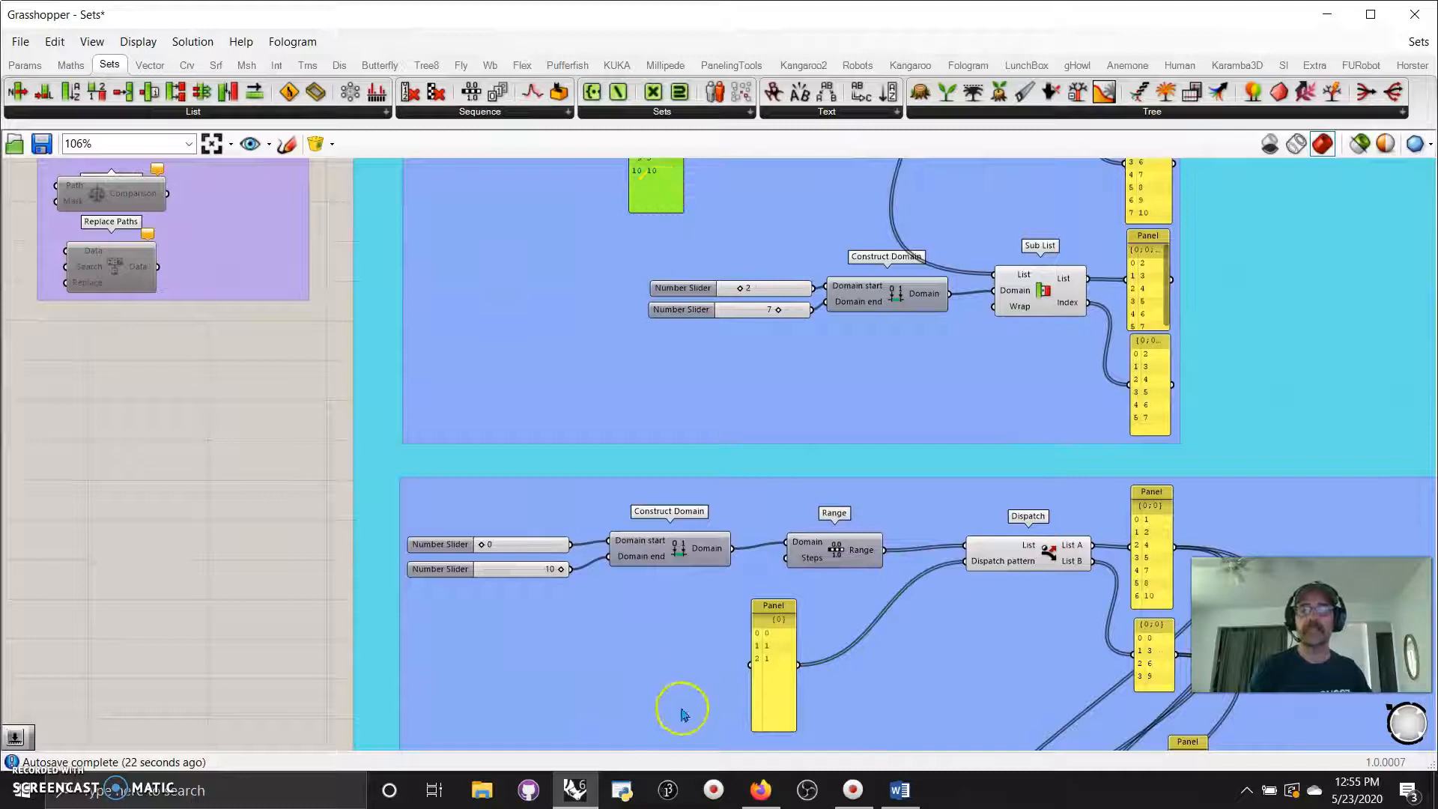
{"action": "left_click_drag", "start_coordinate": [655, 189], "coordinate": [687, 713]}
{"action": "left_click_drag", "start_coordinate": [886, 550], "coordinate": [681, 681]}
{"action": "right_click_drag", "start_coordinate": [684, 694], "coordinate": [674, 495]}
{"action": "left_click_drag", "start_coordinate": [677, 513], "coordinate": [580, 572]}
Shift Dispatch slightly away from Range, move its pattern panel closer to it, and nudge the copied Range output panel
{"action": "left_click_drag", "start_coordinate": [982, 433], "coordinate": [994, 437]}
{"action": "left_click_drag", "start_coordinate": [1028, 339], "coordinate": [1033, 343]}
{"action": "left_click_drag", "start_coordinate": [792, 464], "coordinate": [903, 474]}
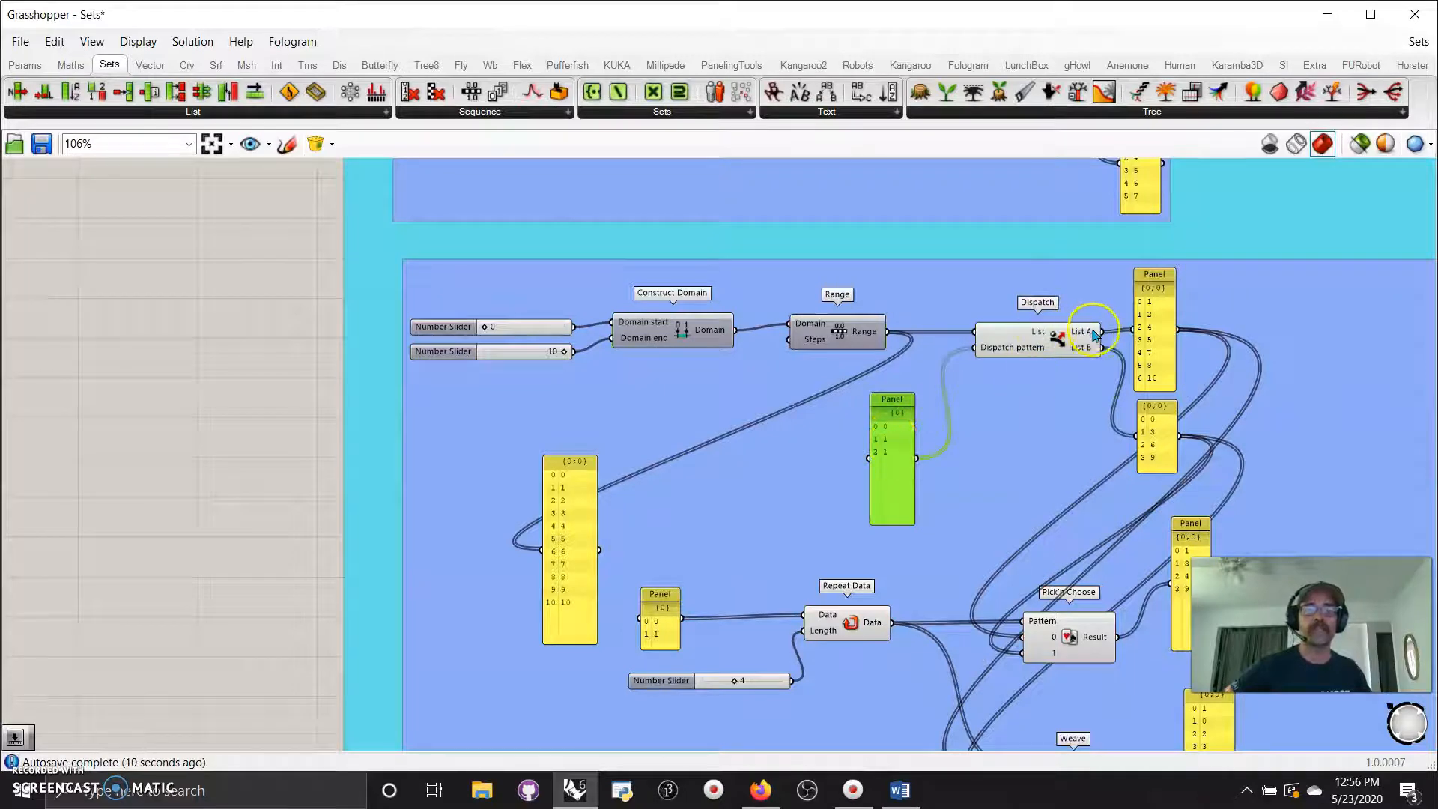
{"action": "mouse_move", "coordinate": [1091, 335]}
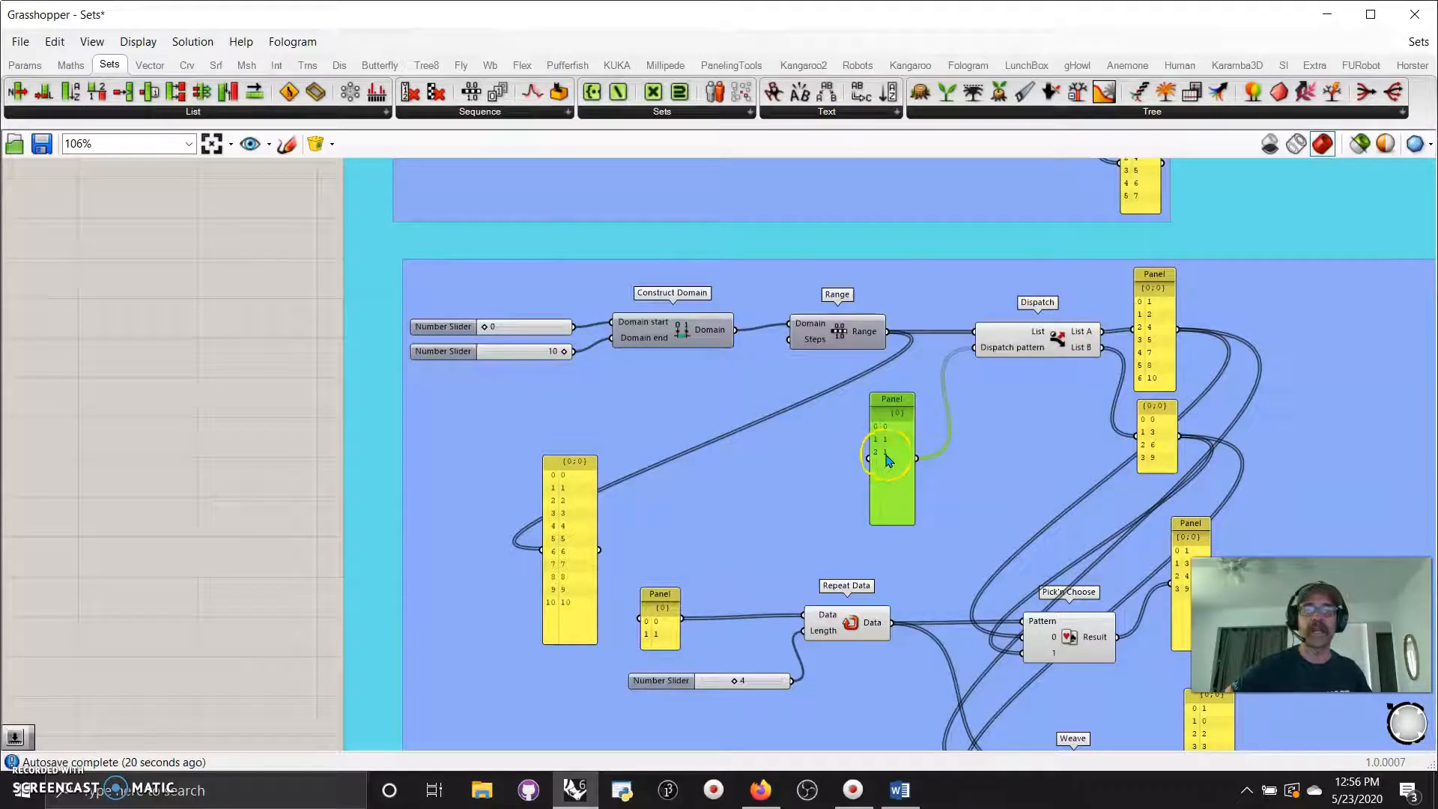
{"action": "left_click_drag", "start_coordinate": [567, 496], "coordinate": [579, 493]}
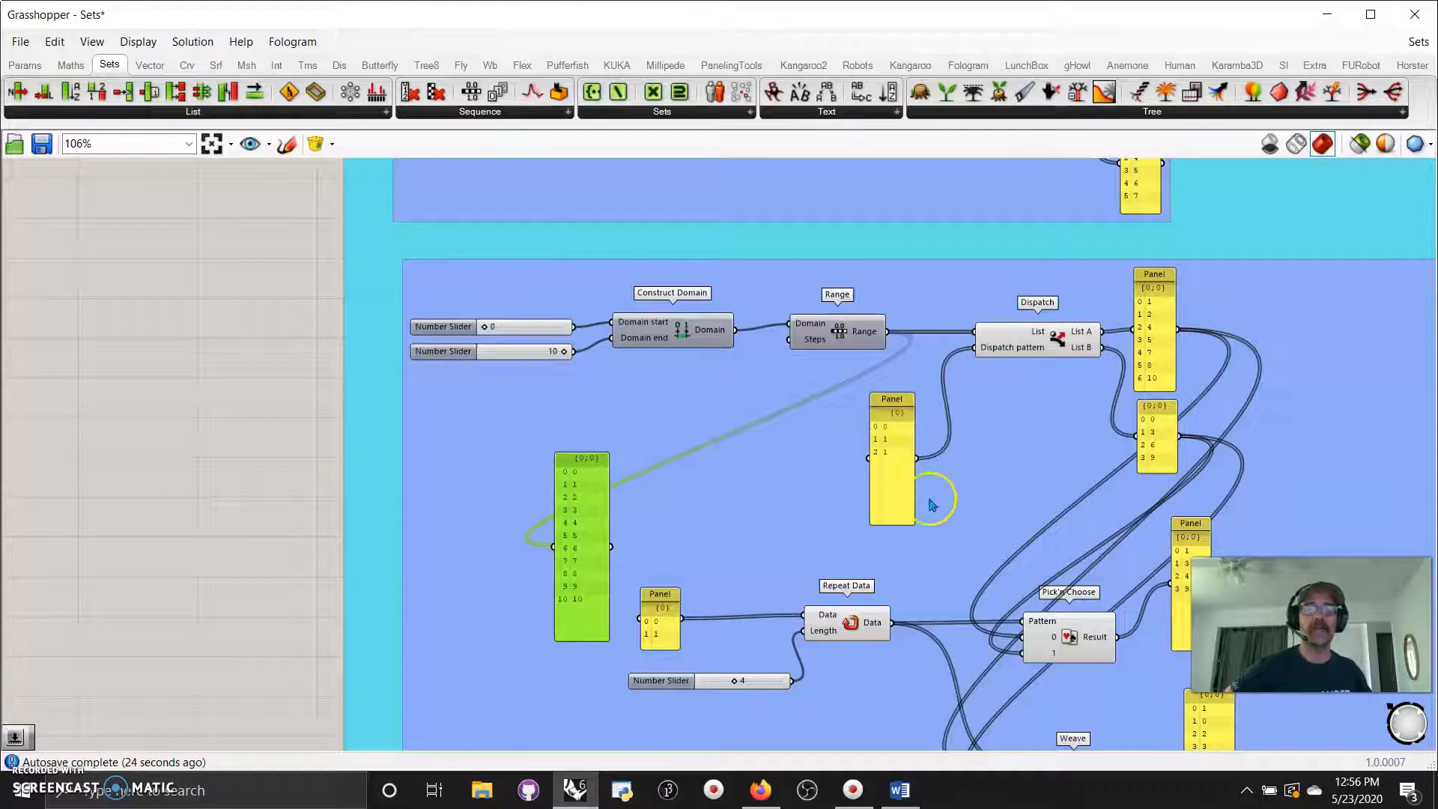
{"action": "right_click_drag", "start_coordinate": [1010, 549], "coordinate": [1025, 385]}
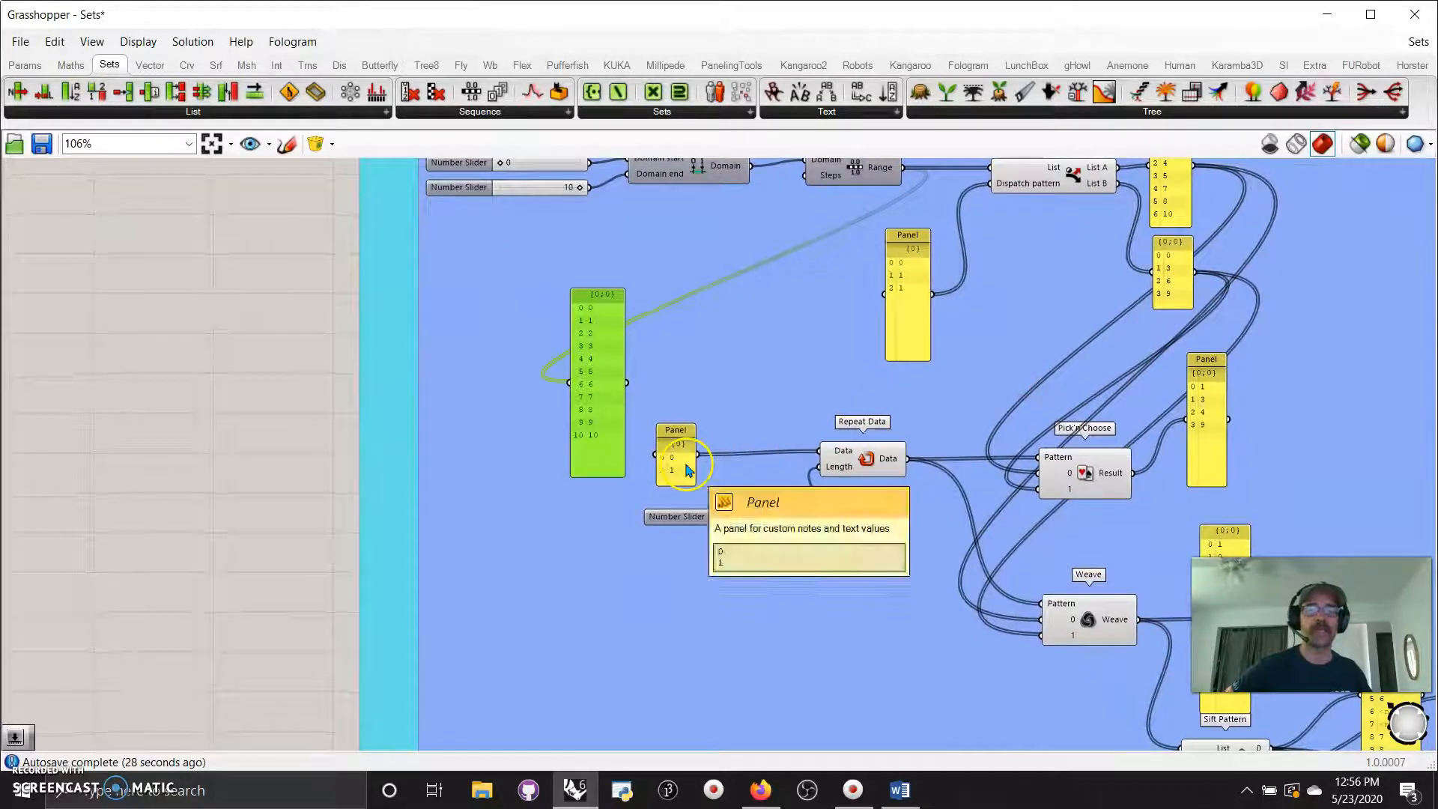
Nudge Pick'n'Choose slightly upward and move the panel holding 0 and 1 closer to Repeat Data
{"action": "left_click_drag", "start_coordinate": [1087, 488], "coordinate": [1079, 455]}
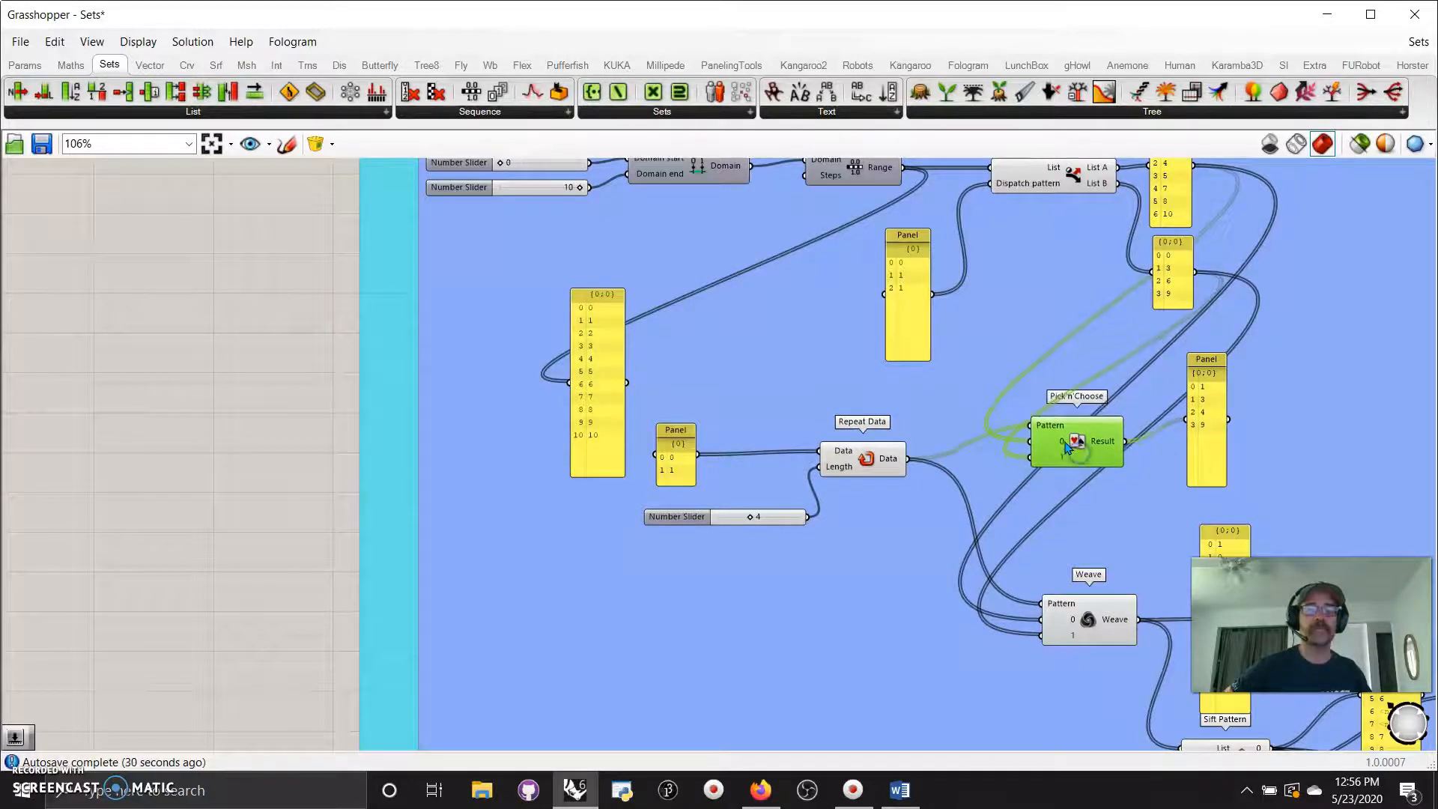
{"action": "right_click_drag", "start_coordinate": [1060, 295], "coordinate": [1054, 356]}
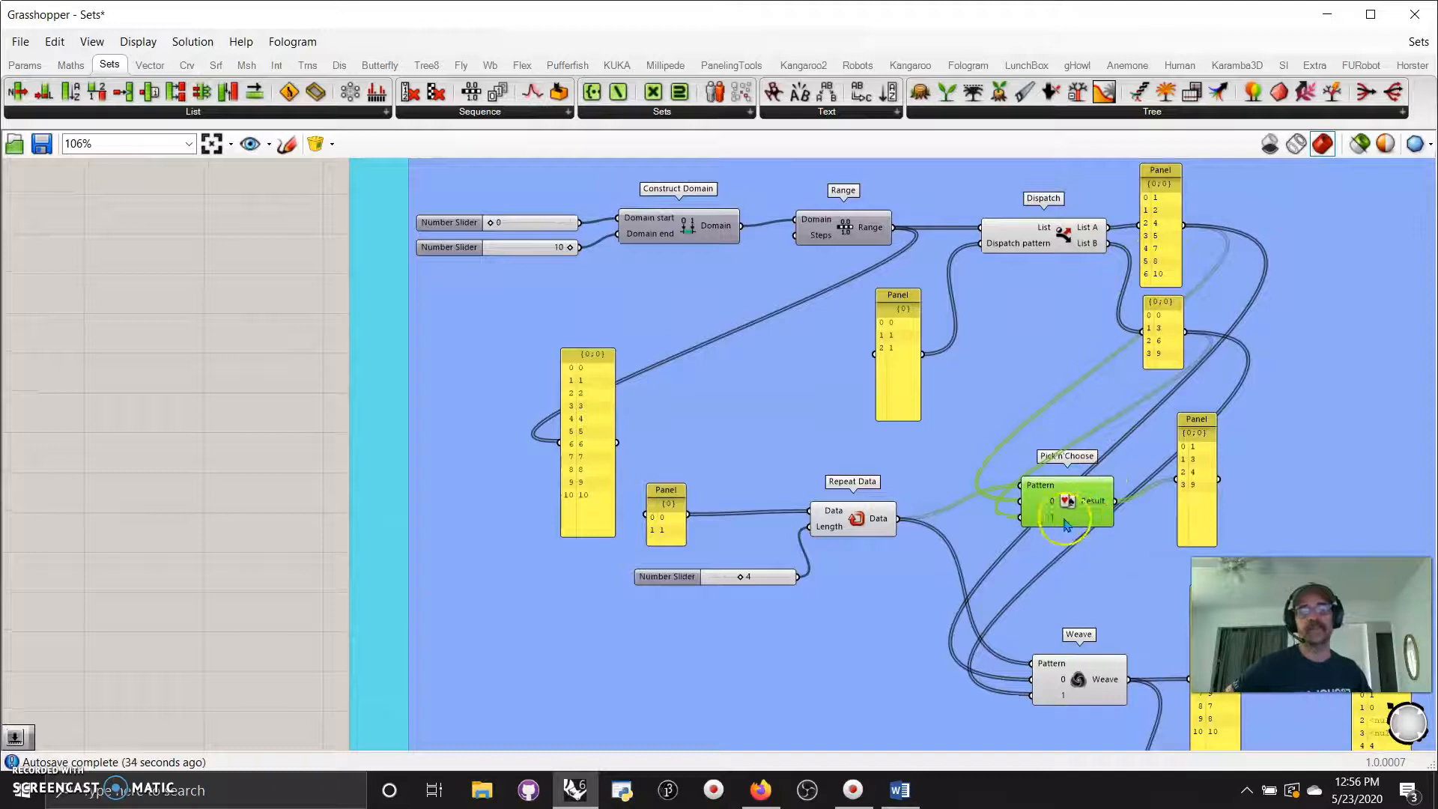
{"action": "left_click_drag", "start_coordinate": [672, 524], "coordinate": [722, 518]}
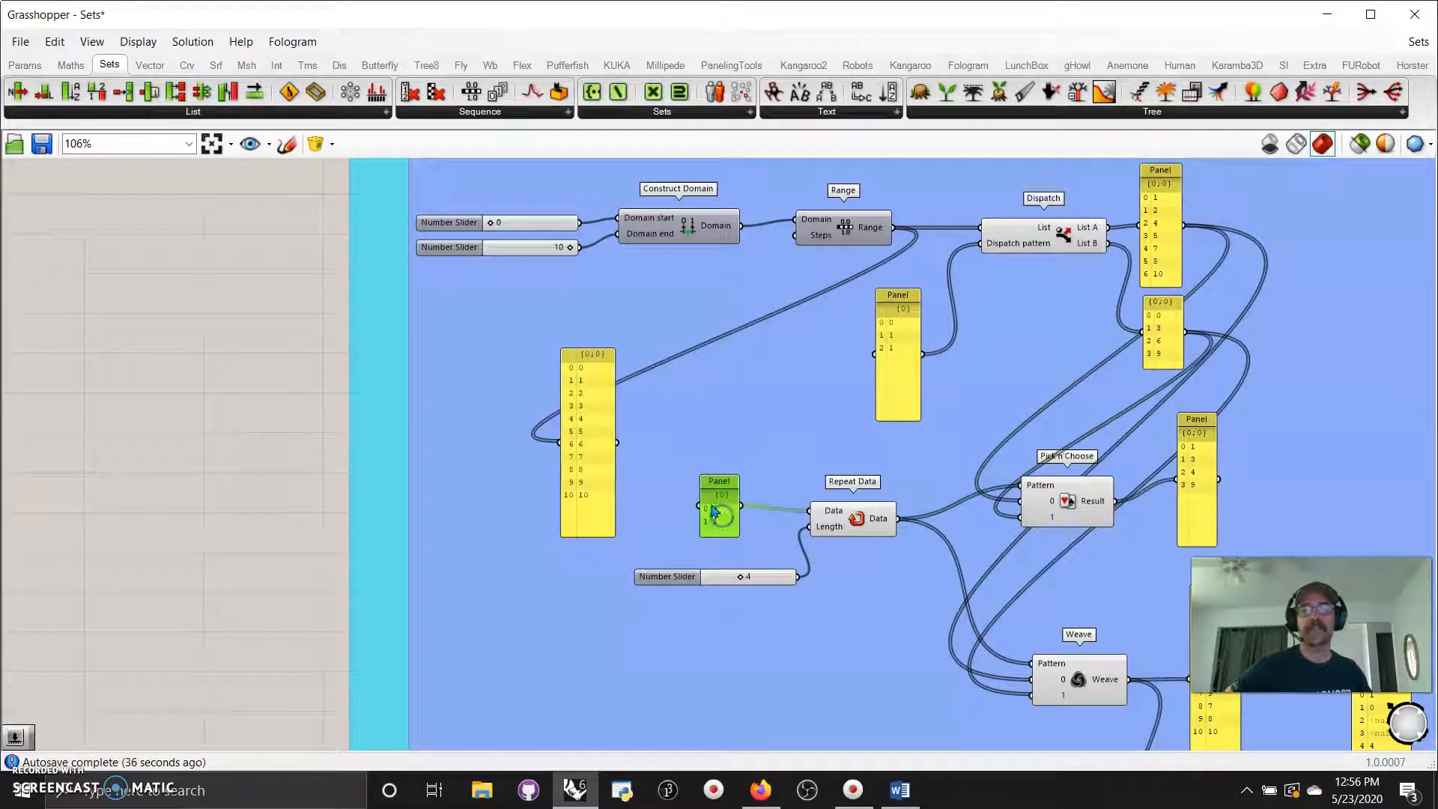
{"action": "right_click_drag", "start_coordinate": [883, 614], "coordinate": [807, 625]}
{"action": "left_click", "coordinate": [725, 628]}
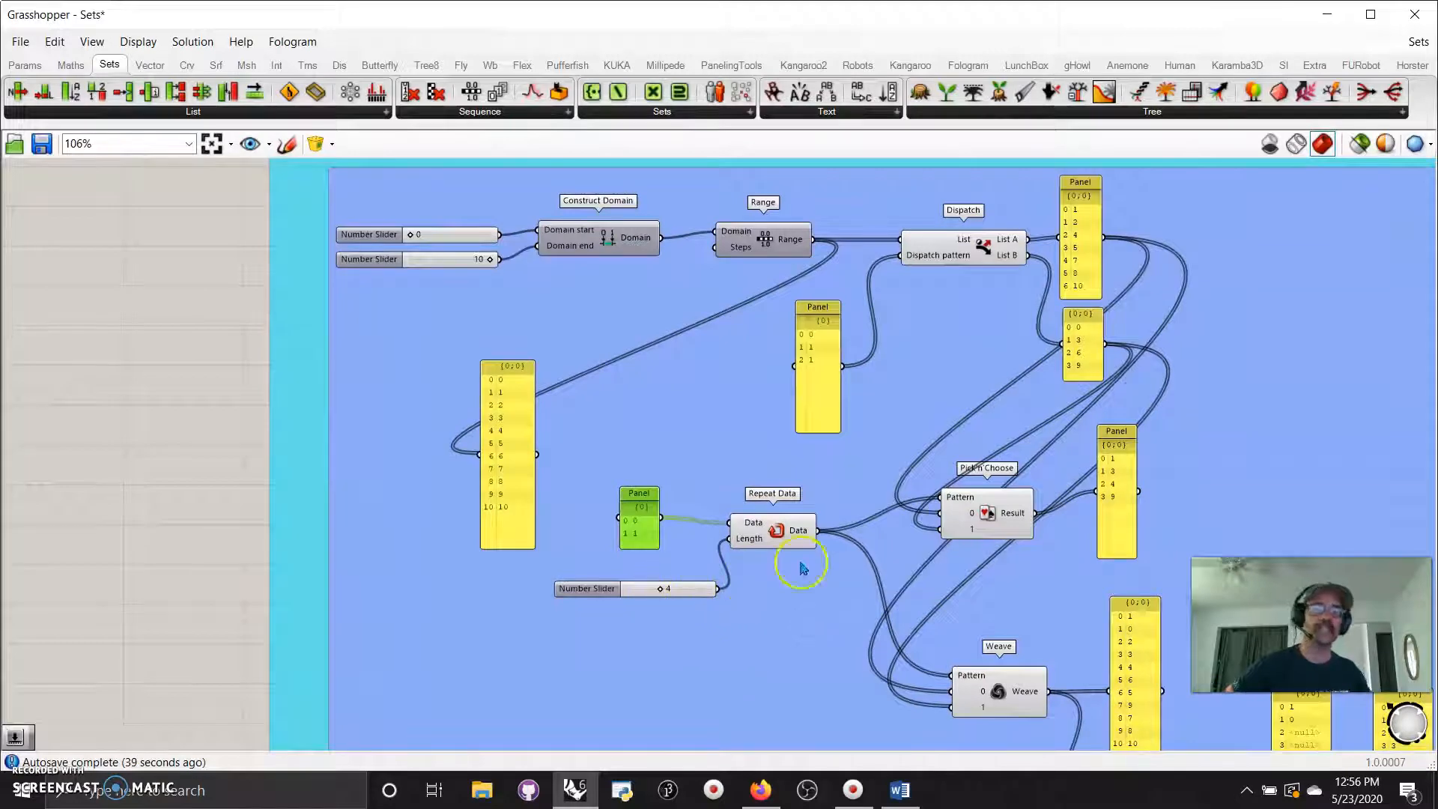
{"action": "left_click_drag", "start_coordinate": [993, 518], "coordinate": [994, 511]}
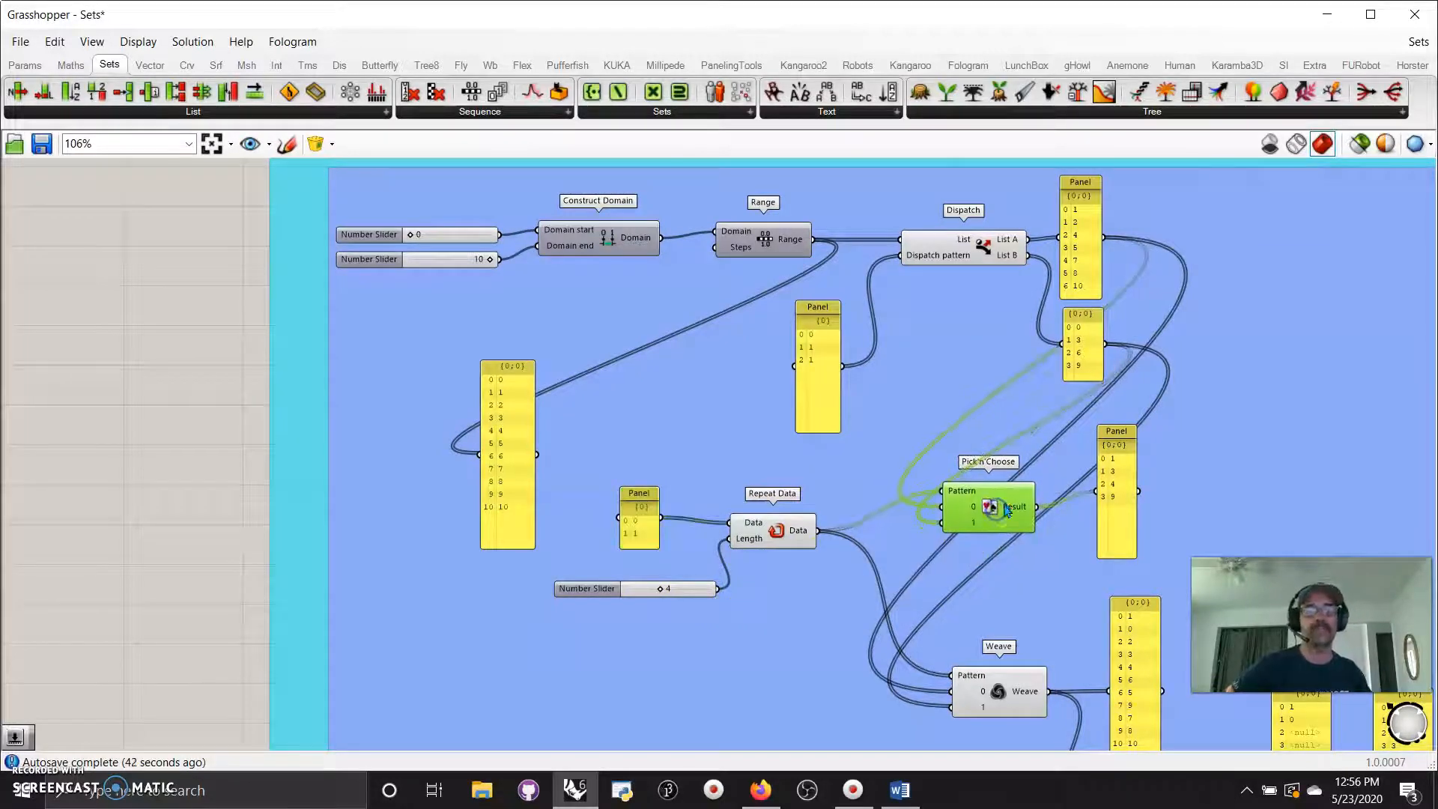
Shift the Pick'n'Choose result panel slightly away from its component and nudge Weave down a little
{"action": "right_click_drag", "start_coordinate": [1024, 591], "coordinate": [979, 581]}
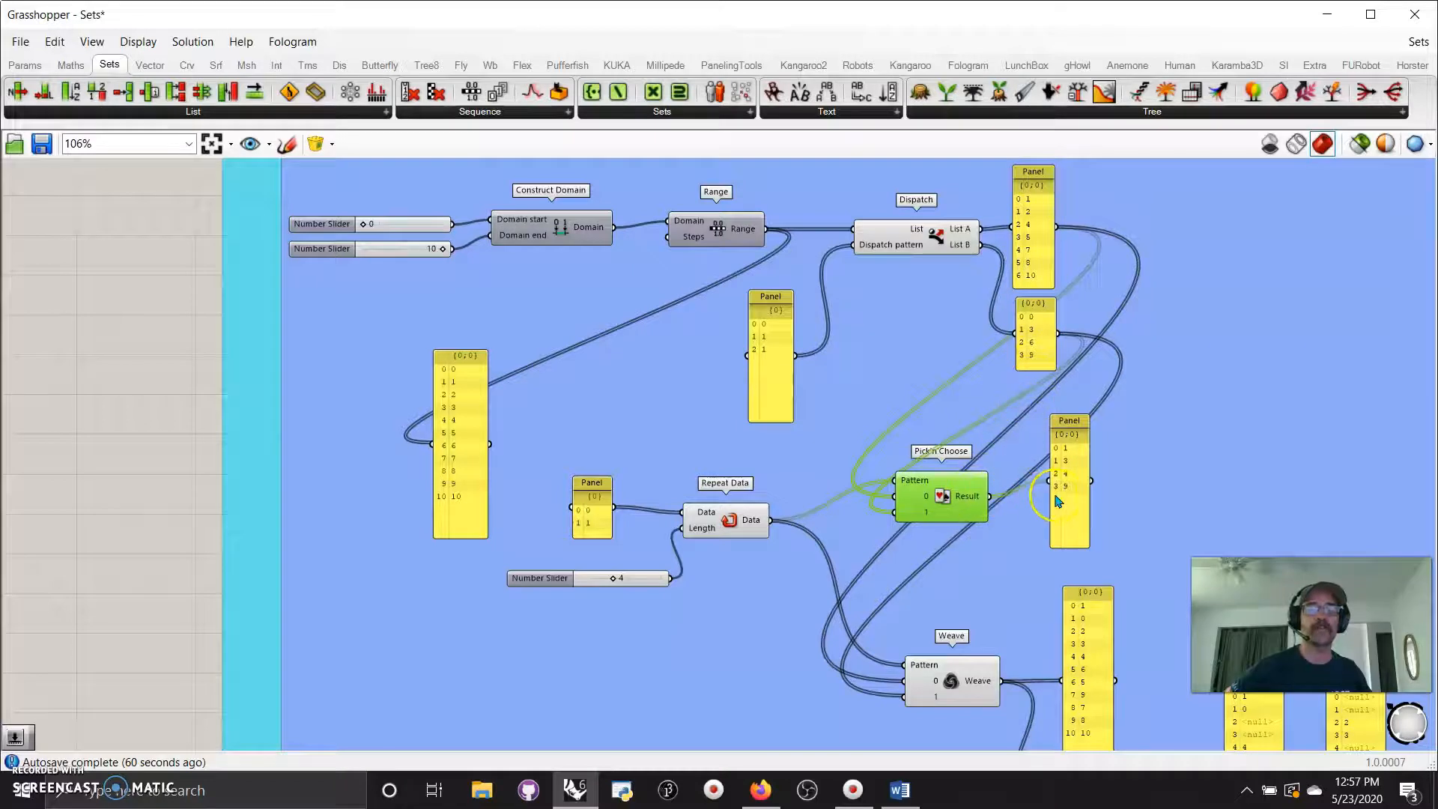
{"action": "left_click_drag", "start_coordinate": [1058, 501], "coordinate": [1073, 509]}
{"action": "right_click_drag", "start_coordinate": [1036, 565], "coordinate": [1032, 320]}
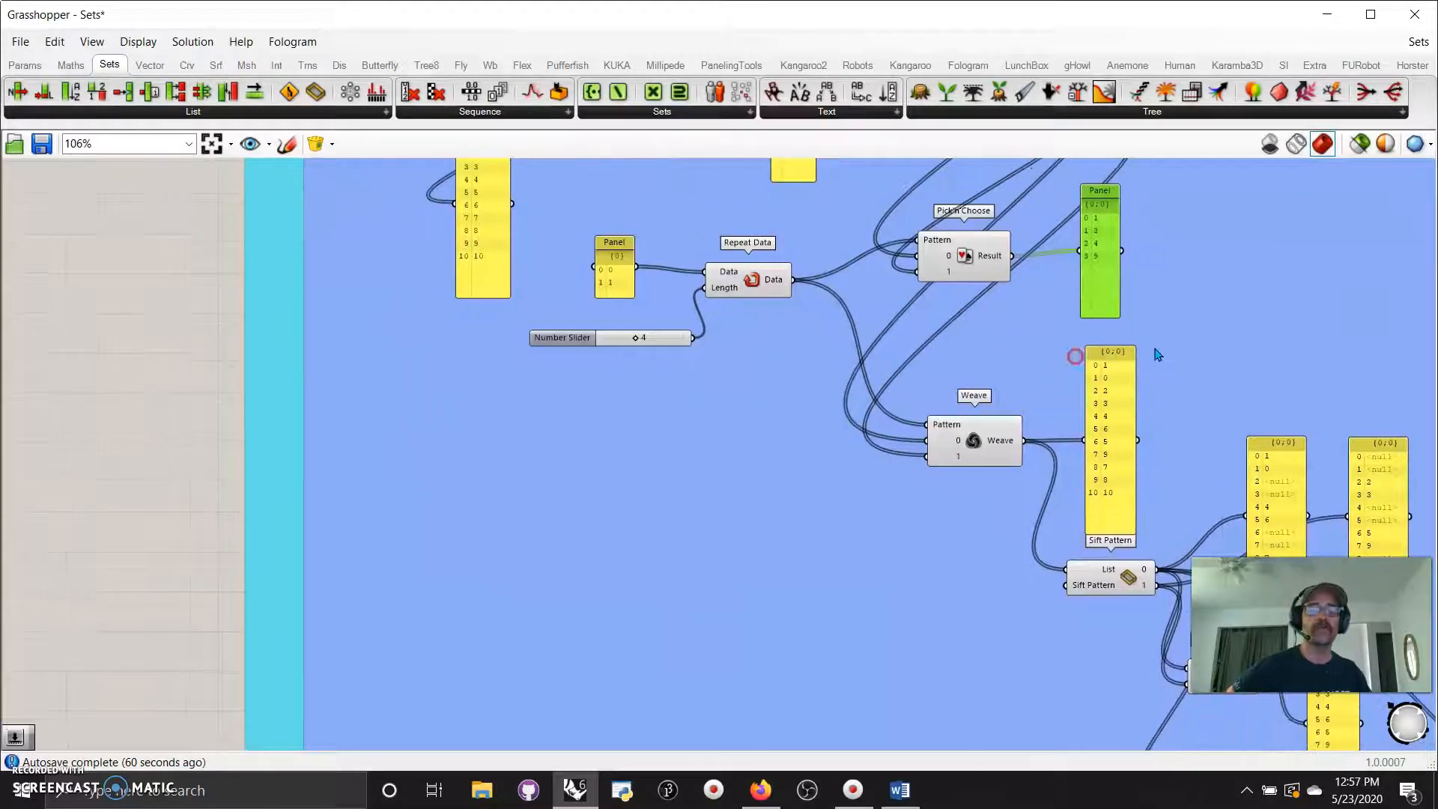
{"action": "right_click_drag", "start_coordinate": [952, 369], "coordinate": [943, 377]}
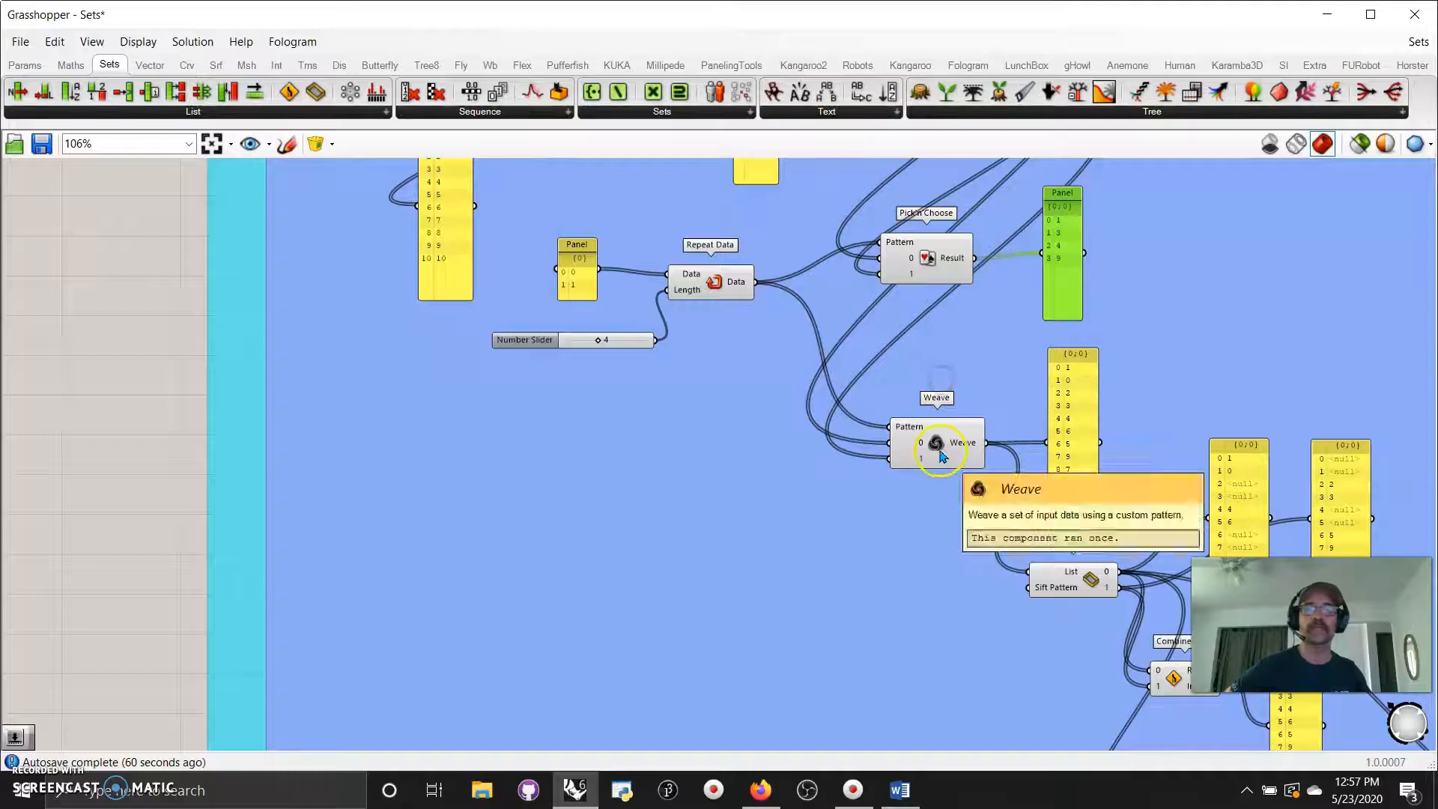
{"action": "left_click_drag", "start_coordinate": [941, 453], "coordinate": [934, 464]}
{"action": "right_click_drag", "start_coordinate": [967, 371], "coordinate": [896, 620]}
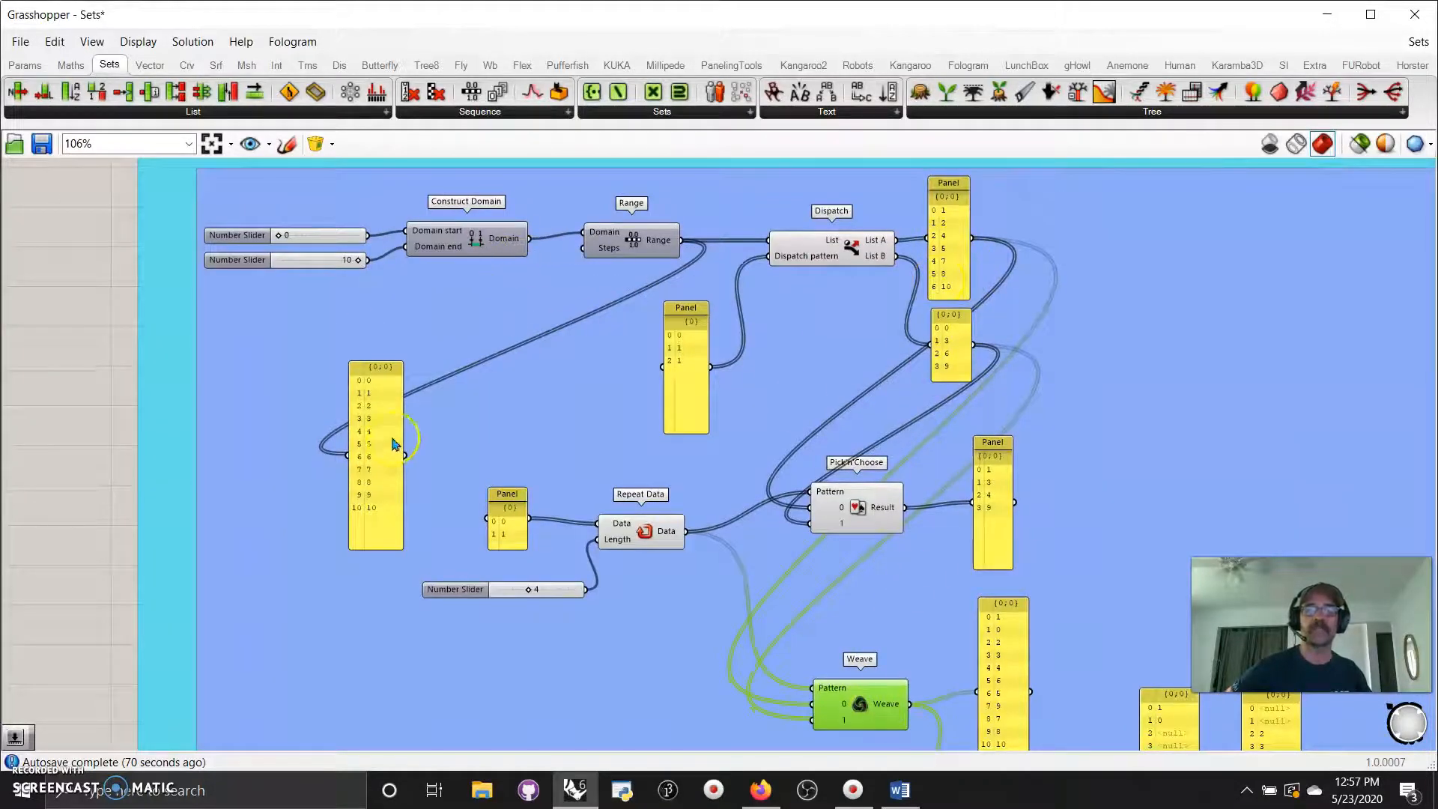
{"action": "mouse_move", "coordinate": [898, 584]}
{"action": "right_mouse_down"}
{"action": "mouse_move", "coordinate": [871, 392]}
{"action": "mouse_move", "coordinate": [917, 567]}
{"action": "mouse_move", "coordinate": [894, 278]}
{"action": "right_mouse_up"}
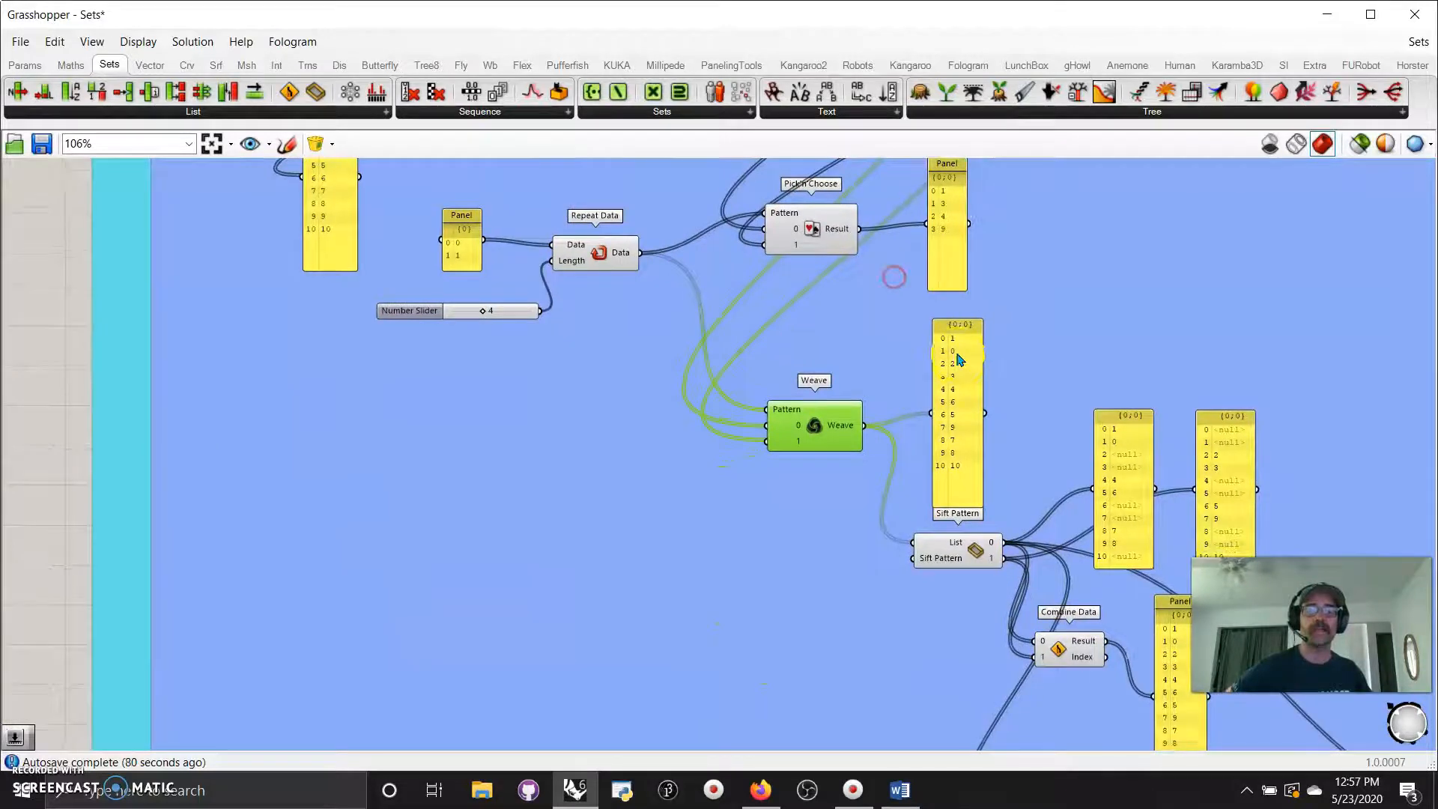
{"action": "left_click", "coordinate": [964, 459]}
Nudge the Sift Pattern component down slightly beneath Weave's output panel
{"action": "mouse_move", "coordinate": [840, 625]}
{"action": "right_mouse_down"}
{"action": "mouse_move", "coordinate": [747, 567]}
{"action": "mouse_move", "coordinate": [767, 565]}
{"action": "mouse_move", "coordinate": [716, 587]}
{"action": "mouse_move", "coordinate": [662, 552]}
{"action": "mouse_move", "coordinate": [771, 552]}
{"action": "mouse_move", "coordinate": [893, 585]}
{"action": "mouse_move", "coordinate": [910, 556]}
{"action": "mouse_move", "coordinate": [899, 562]}
{"action": "right_mouse_up"}
{"action": "scroll", "coordinate": [893, 585], "scroll_direction": "down", "scroll_amount": 2}
{"action": "scroll", "coordinate": [908, 548], "scroll_direction": "up", "scroll_amount": 4}
{"action": "left_click", "coordinate": [890, 492]}
{"action": "left_click_drag", "start_coordinate": [892, 485], "coordinate": [893, 490]}
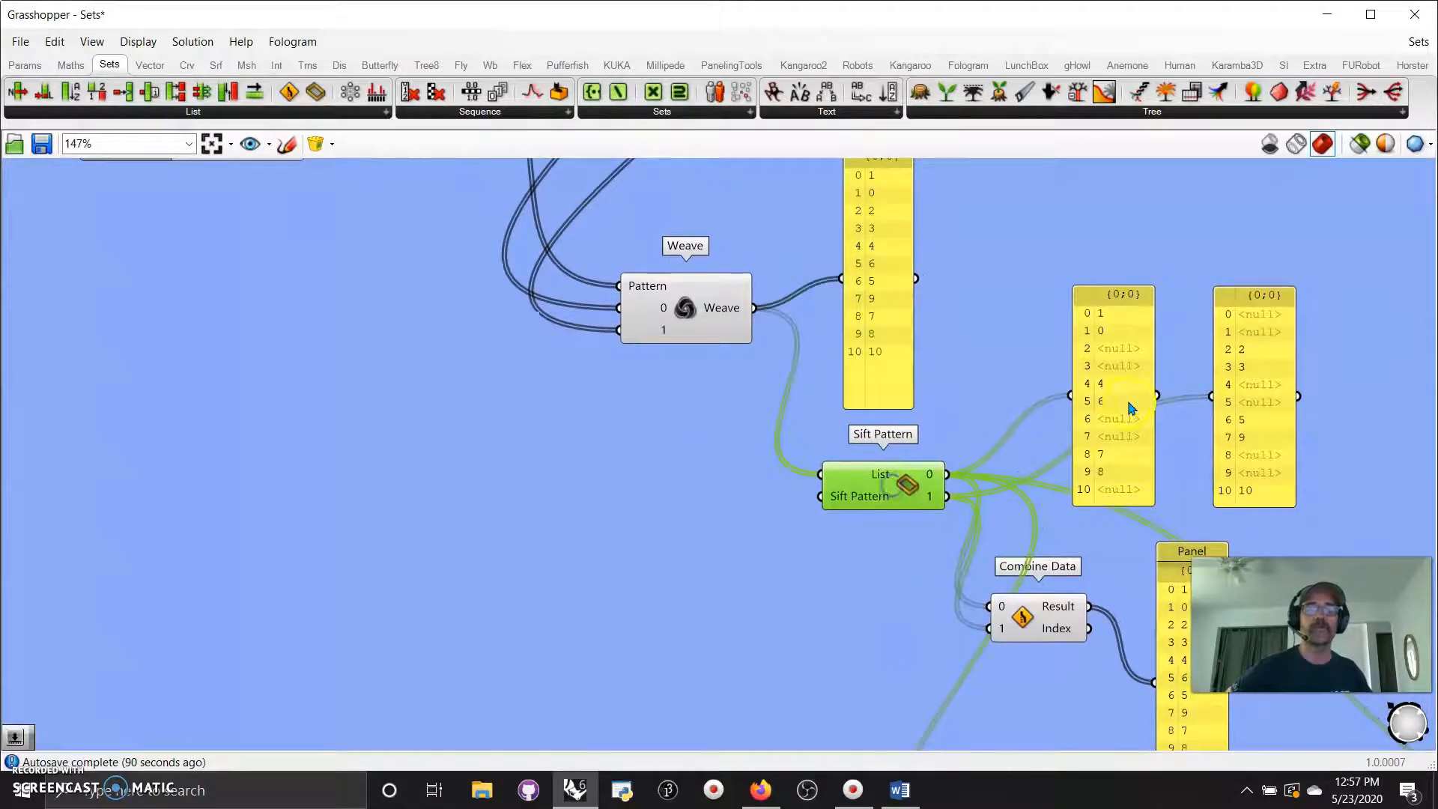
{"action": "right_click_drag", "start_coordinate": [671, 421], "coordinate": [674, 525]}
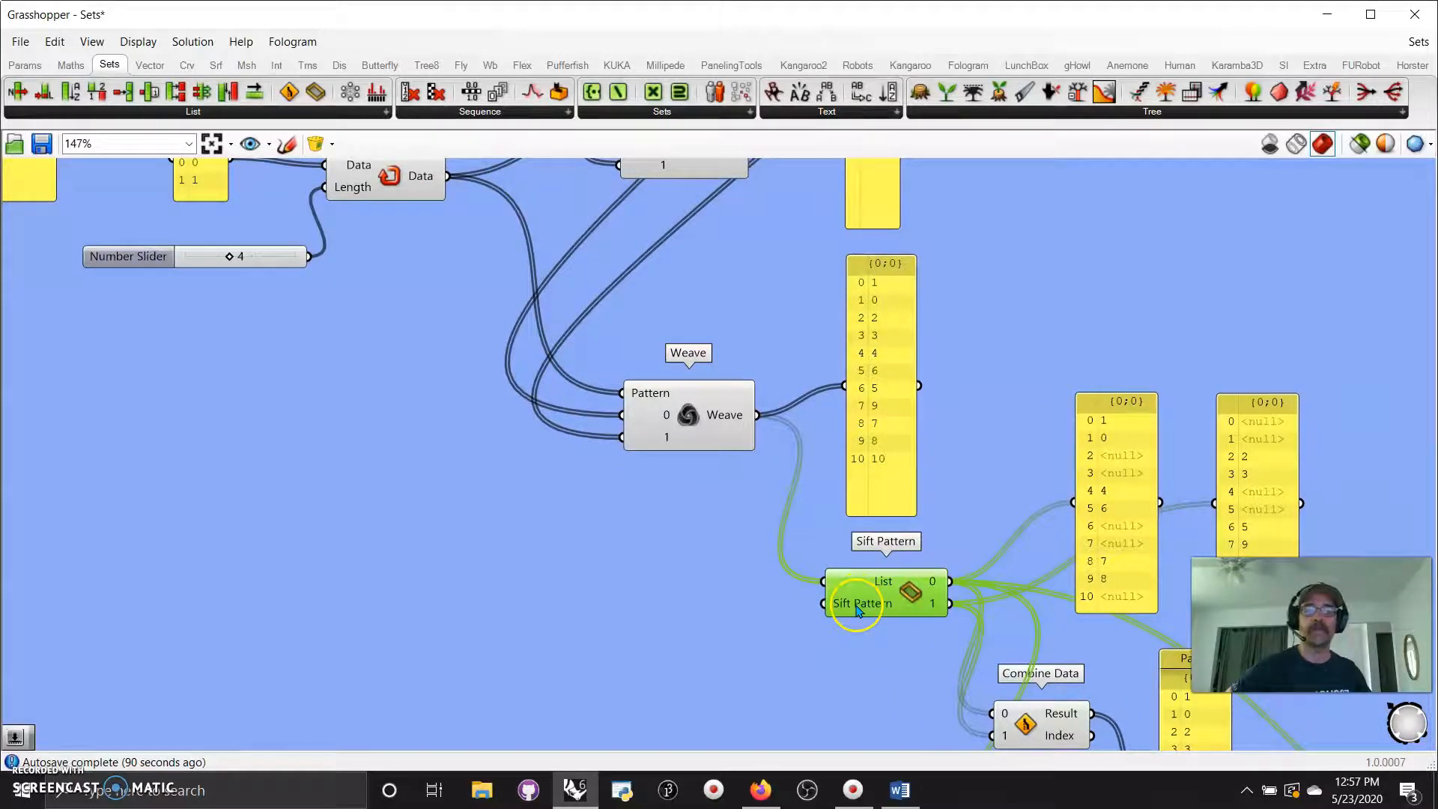
Add a panel beside Sift Pattern containing 0, 0, 1, 1 on separate lines
{"action": "mouse_move", "coordinate": [859, 611]}
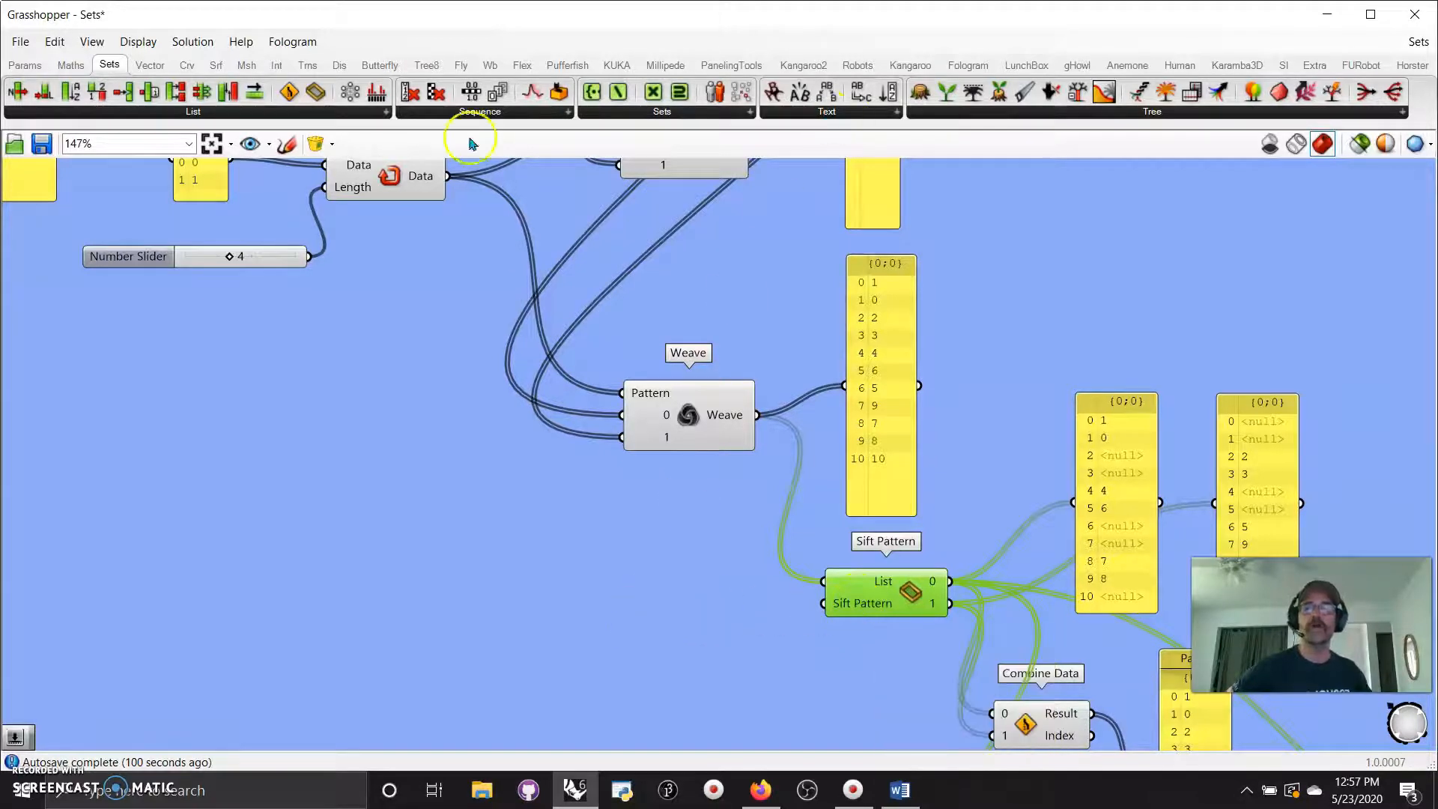
{"action": "left_click", "coordinate": [26, 64]}
{"action": "left_click_drag", "start_coordinate": [723, 91], "coordinate": [659, 613]}
{"action": "double_click", "coordinate": [659, 611]}
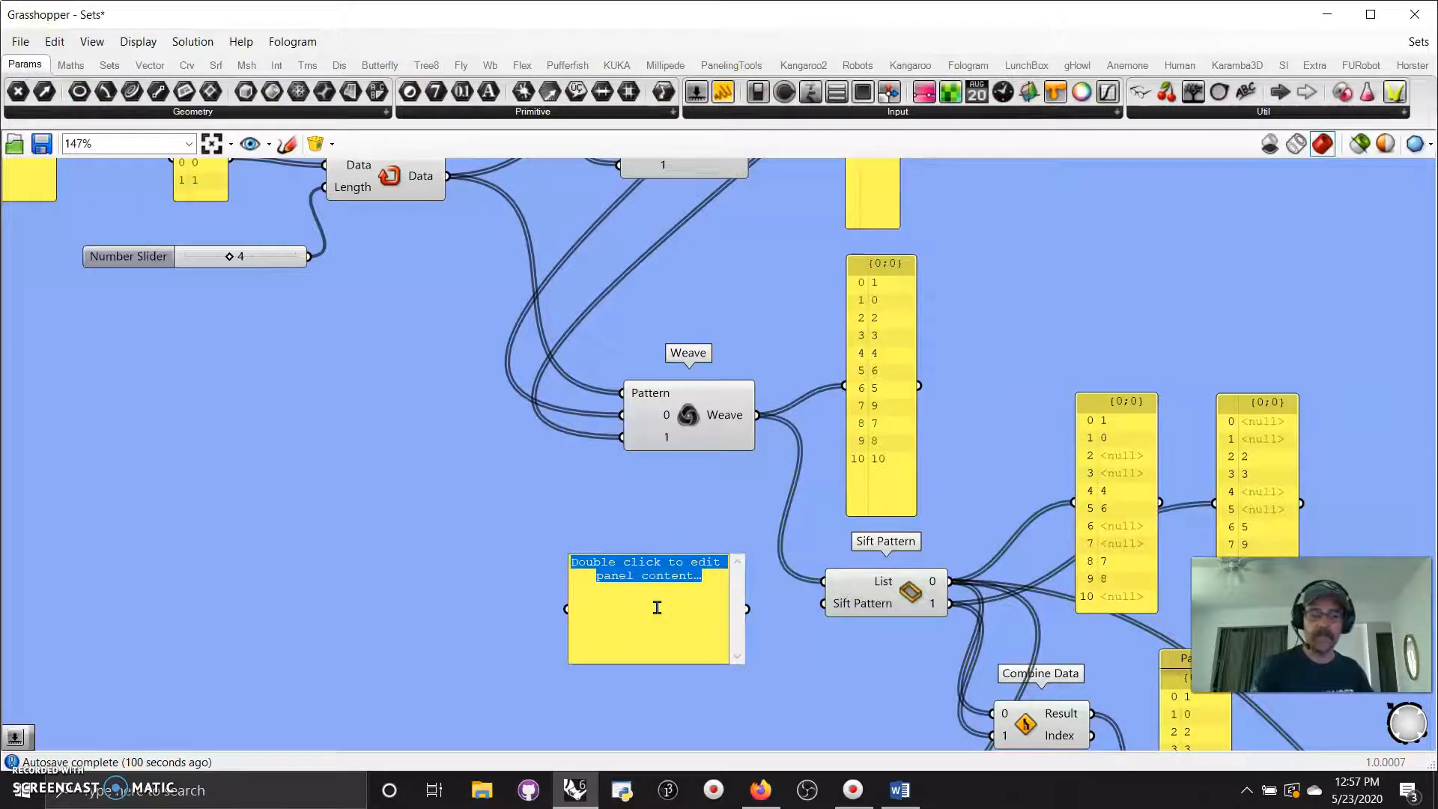
{"action": "type", "text": "0"}
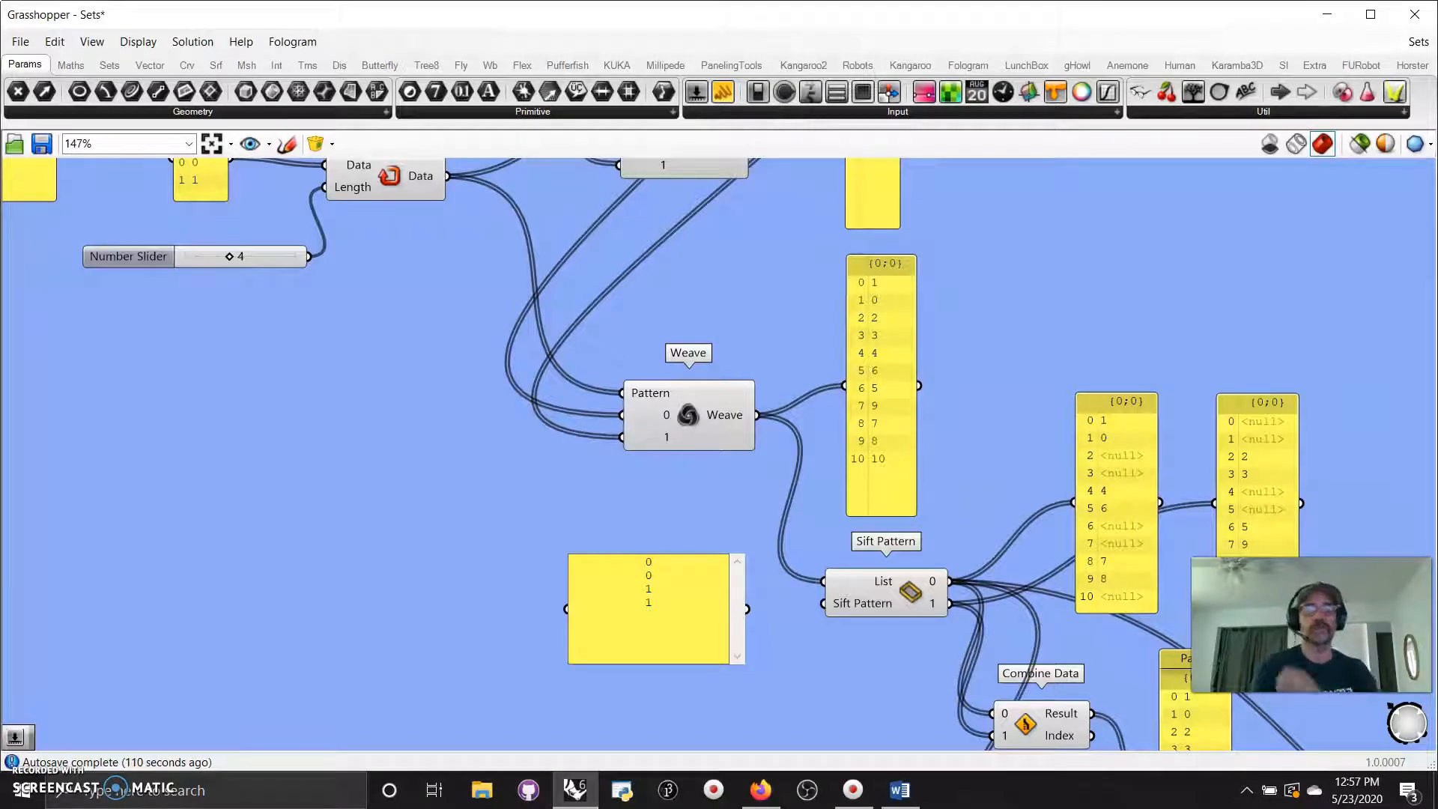
{"action": "left_click", "coordinate": [654, 676]}
Turn off Multiline Data for the new 0, 0, 1, 1 panel and connect it to the Sift Pattern input
{"action": "right_click", "coordinate": [663, 607]}
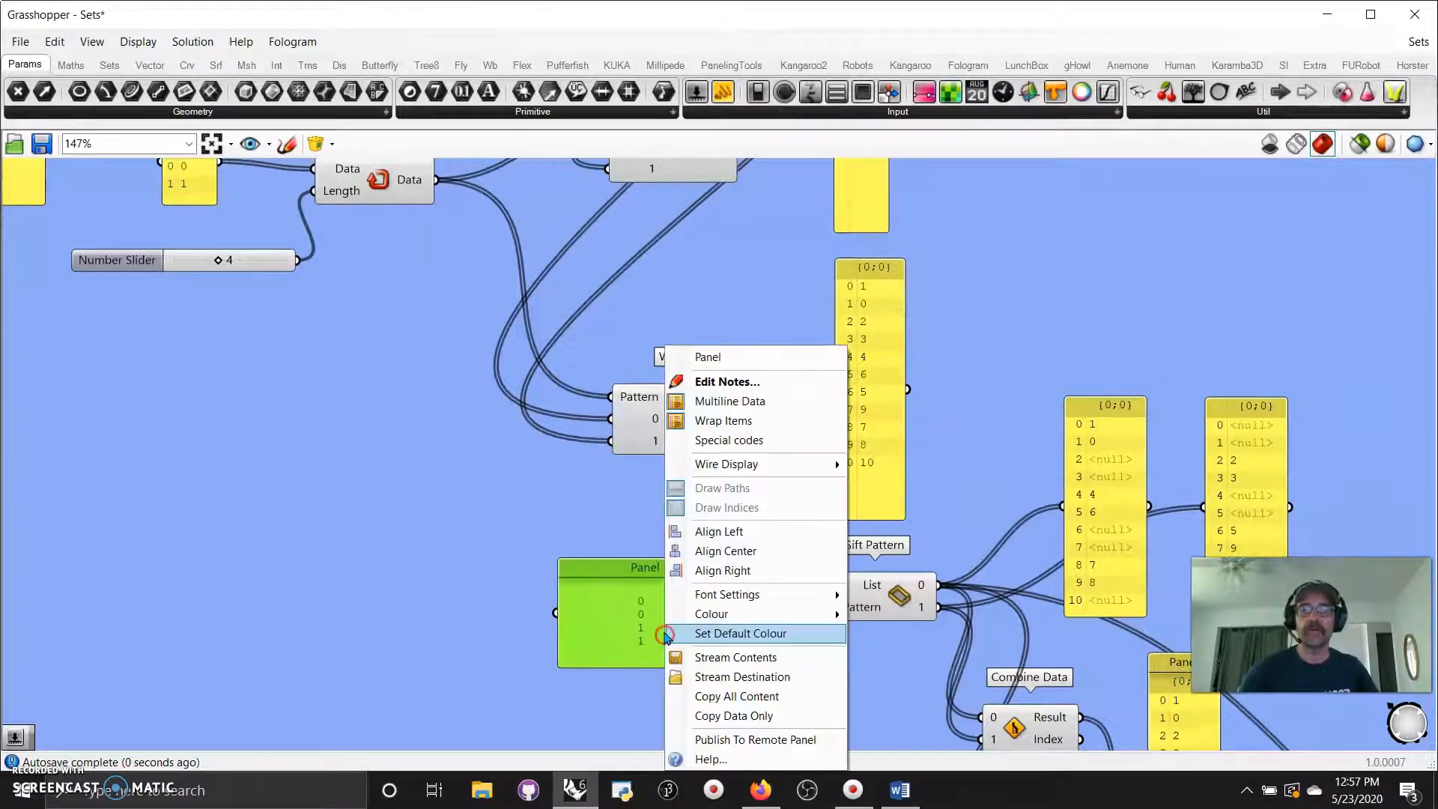
{"action": "left_click", "coordinate": [728, 402]}
{"action": "mouse_move", "coordinate": [733, 612]}
{"action": "left_mouse_down"}
{"action": "mouse_move", "coordinate": [770, 612]}
{"action": "mouse_move", "coordinate": [720, 622]}
{"action": "left_mouse_up"}
{"action": "right_click_drag", "start_coordinate": [892, 663], "coordinate": [764, 597]}
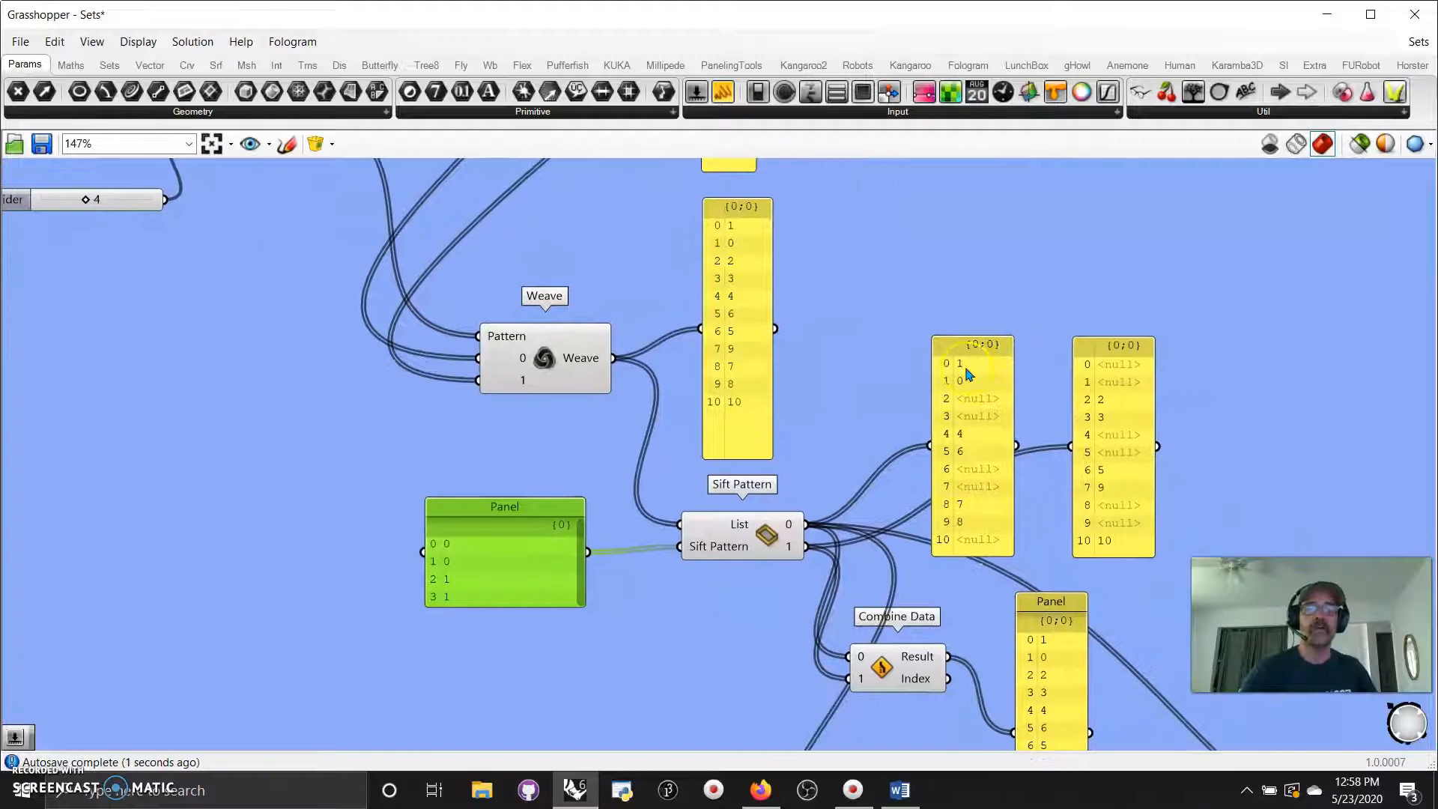
{"action": "right_click_drag", "start_coordinate": [851, 309], "coordinate": [839, 405]}
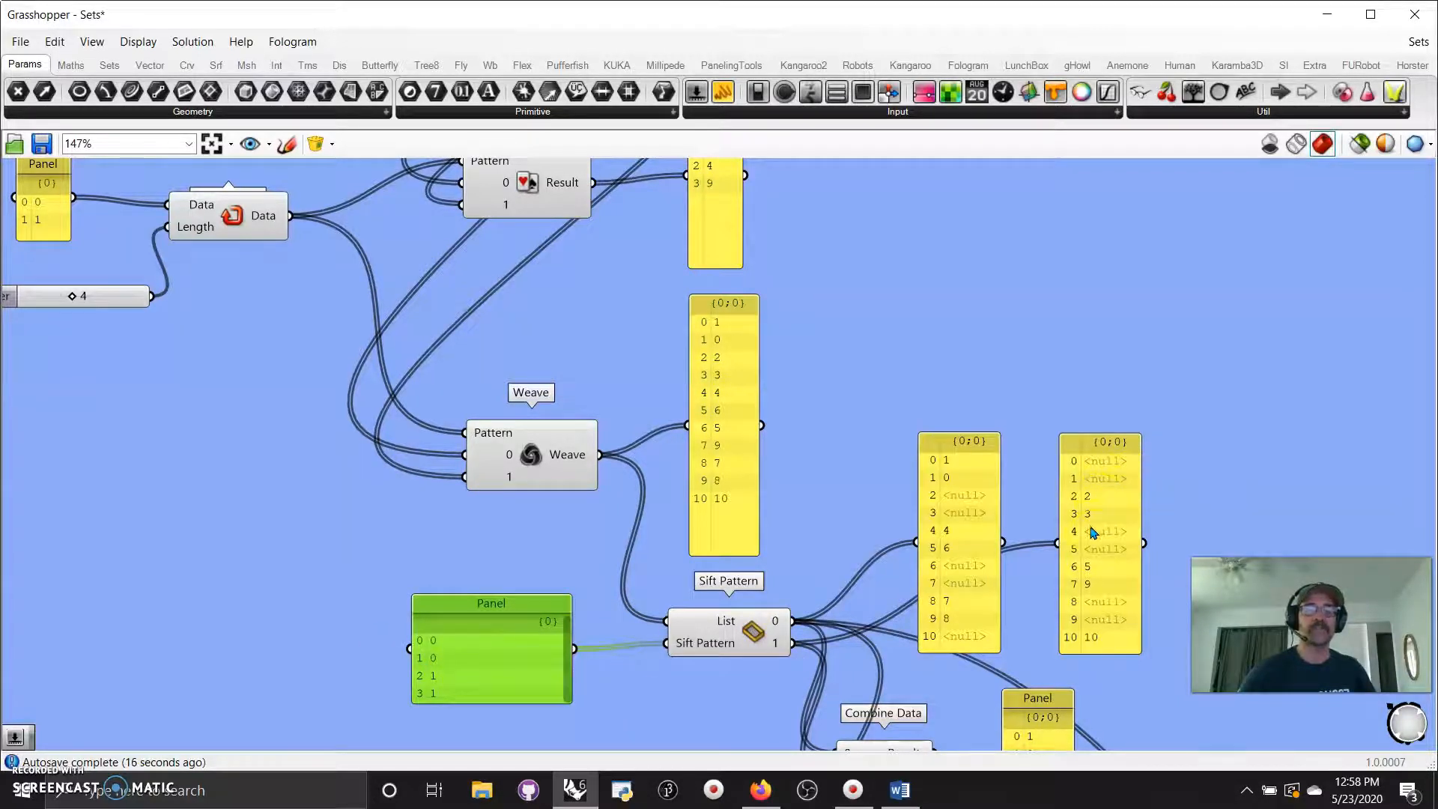
Move the Combine Data component down slightly below Sift Pattern
{"action": "right_click_drag", "start_coordinate": [1140, 613], "coordinate": [1098, 375]}
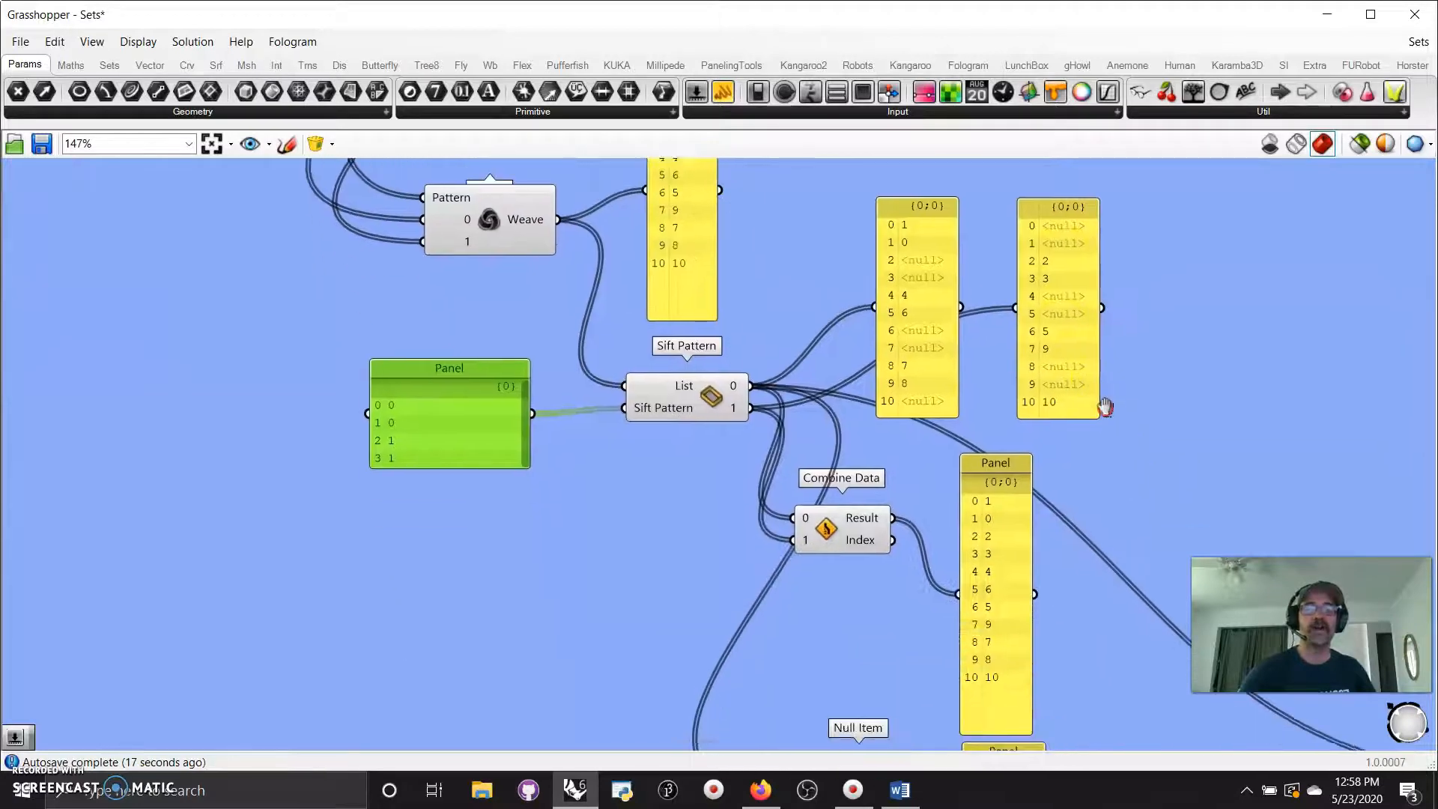
{"action": "left_click", "coordinate": [849, 533]}
{"action": "left_click_drag", "start_coordinate": [848, 533], "coordinate": [854, 550]}
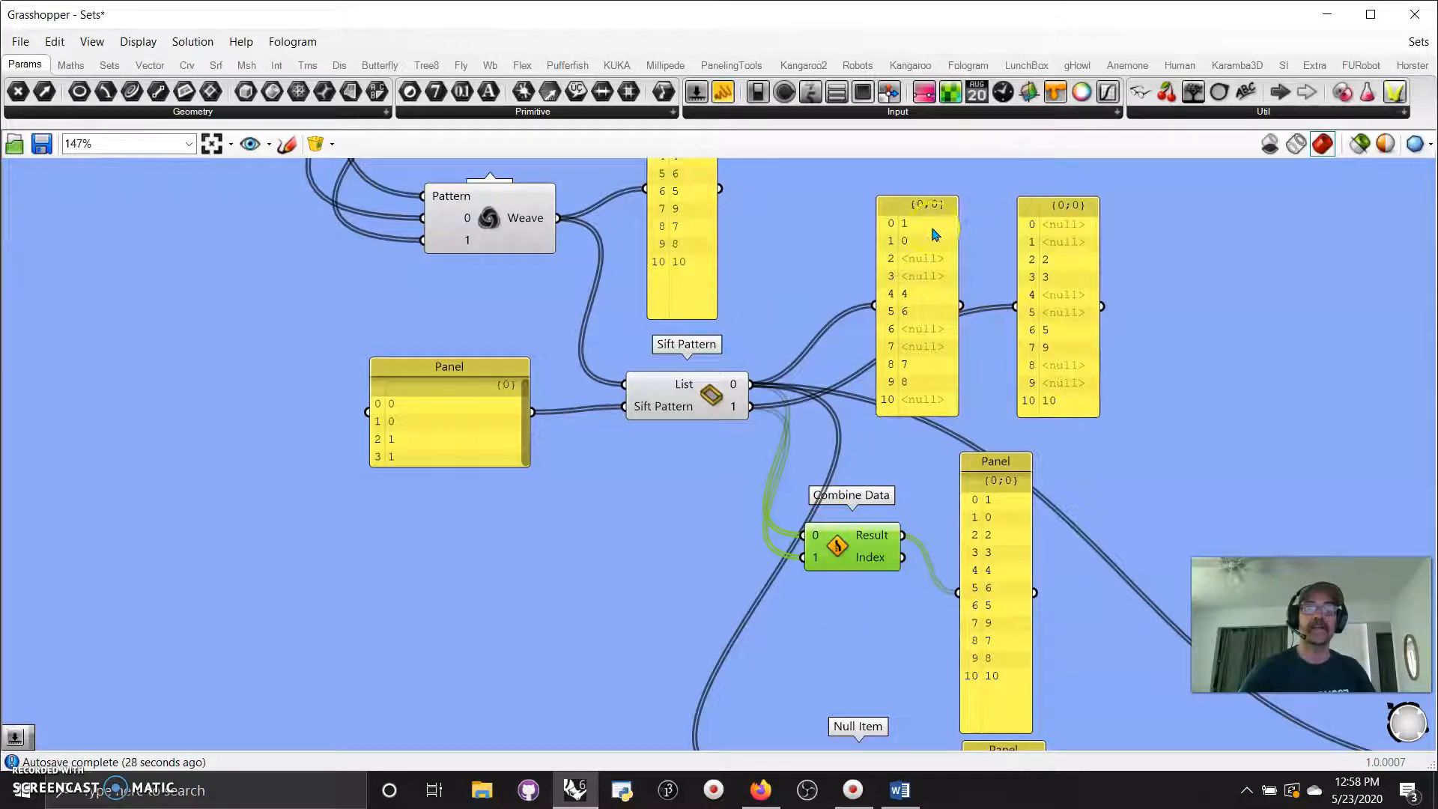
{"action": "right_click_drag", "start_coordinate": [931, 632], "coordinate": [911, 530]}
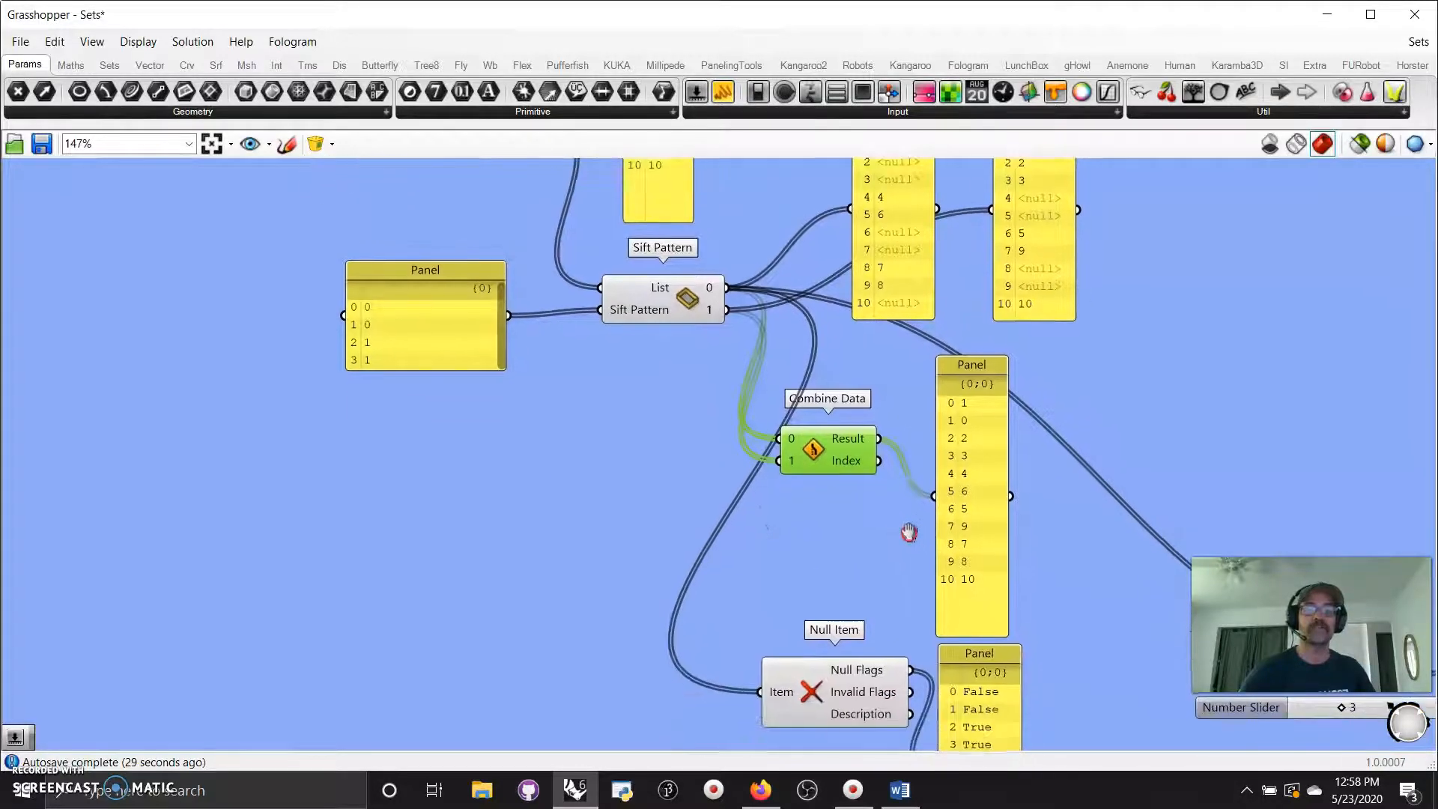
Compare Sift Pattern's first output with Null Item's flags by moving its panel beside Null Item and back
{"action": "right_click_drag", "start_coordinate": [828, 612], "coordinate": [806, 326]}
{"action": "right_click_drag", "start_coordinate": [844, 559], "coordinate": [827, 691]}
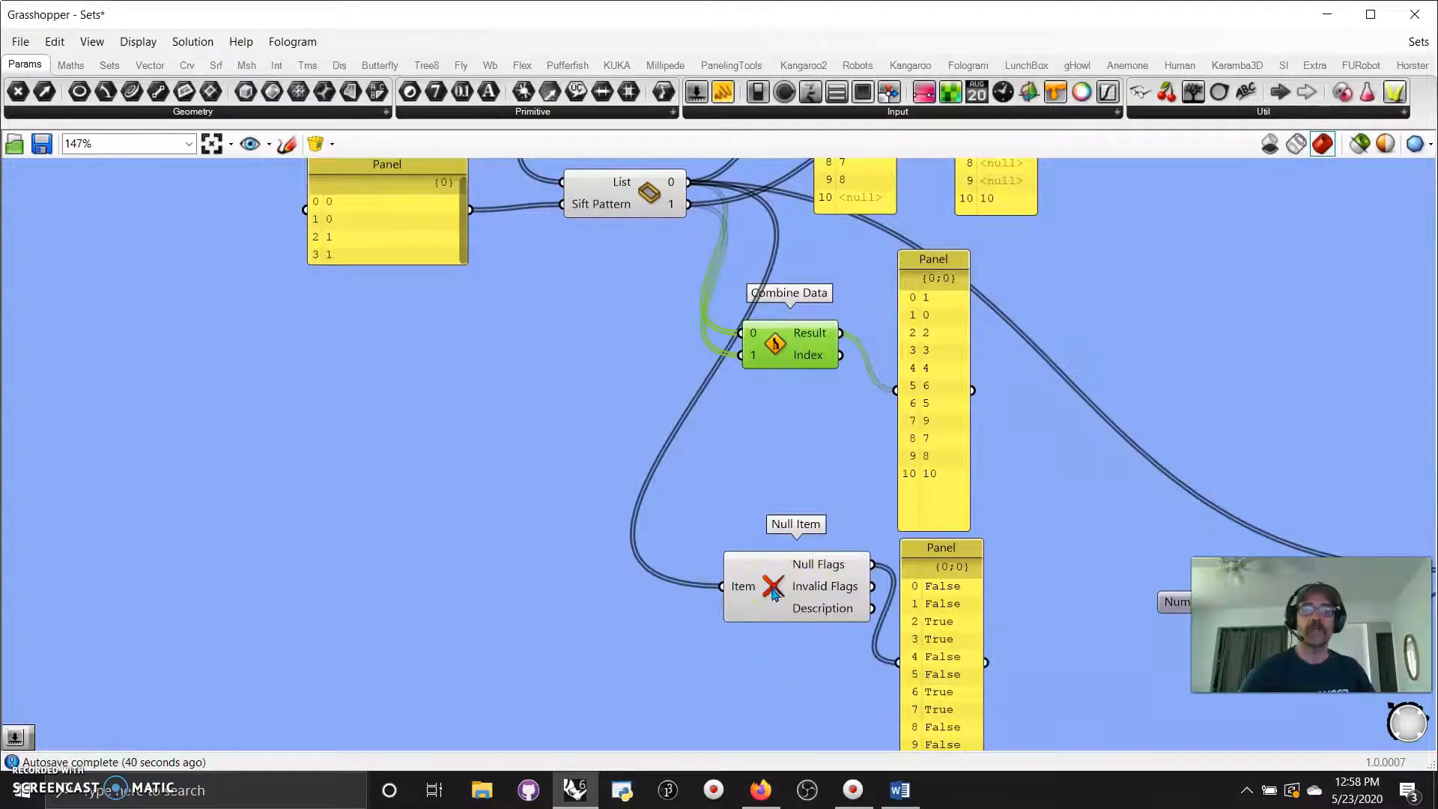
{"action": "mouse_move", "coordinate": [817, 641]}
{"action": "right_mouse_down"}
{"action": "mouse_move", "coordinate": [803, 651]}
{"action": "mouse_move", "coordinate": [791, 631]}
{"action": "right_mouse_up"}
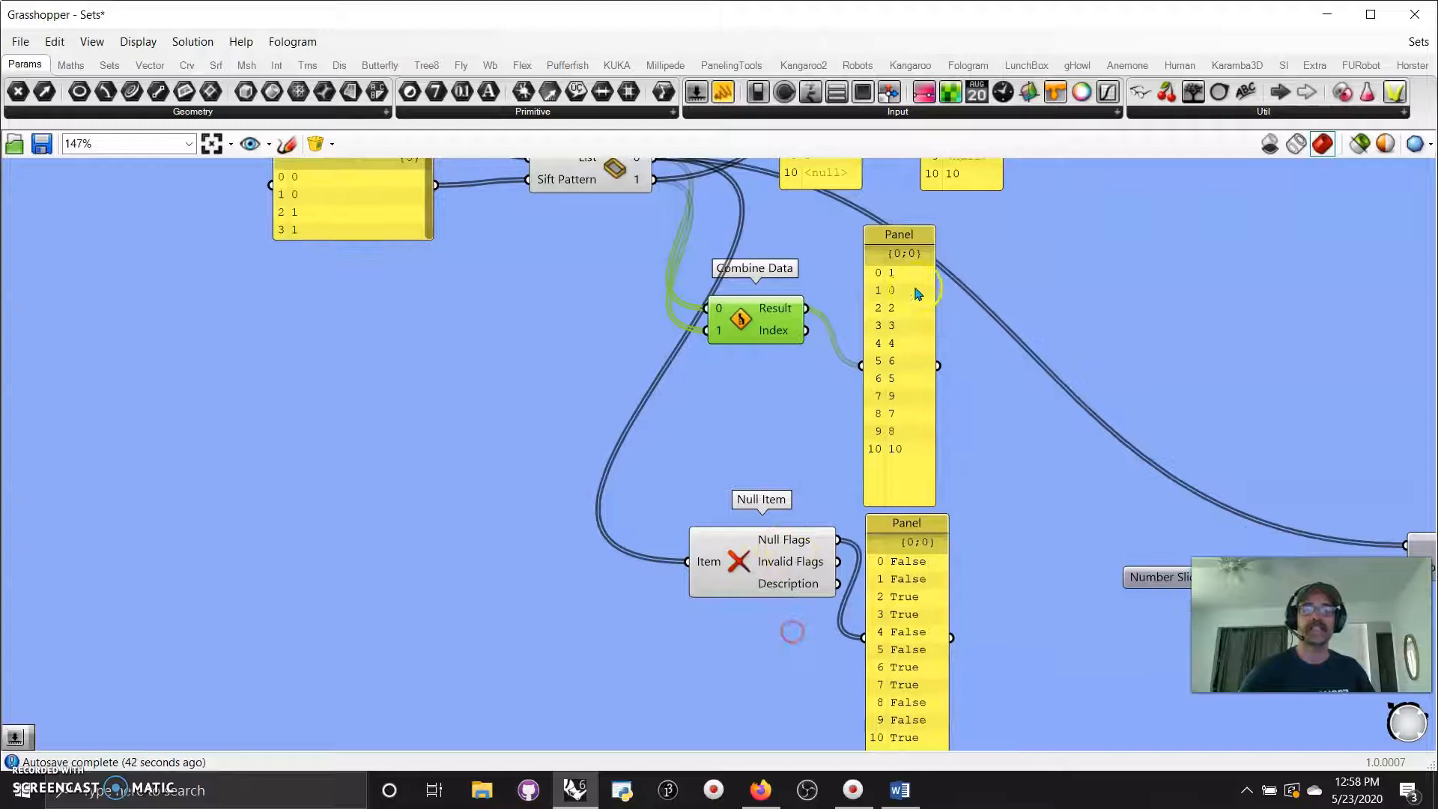
{"action": "right_click_drag", "start_coordinate": [773, 431], "coordinate": [757, 529]}
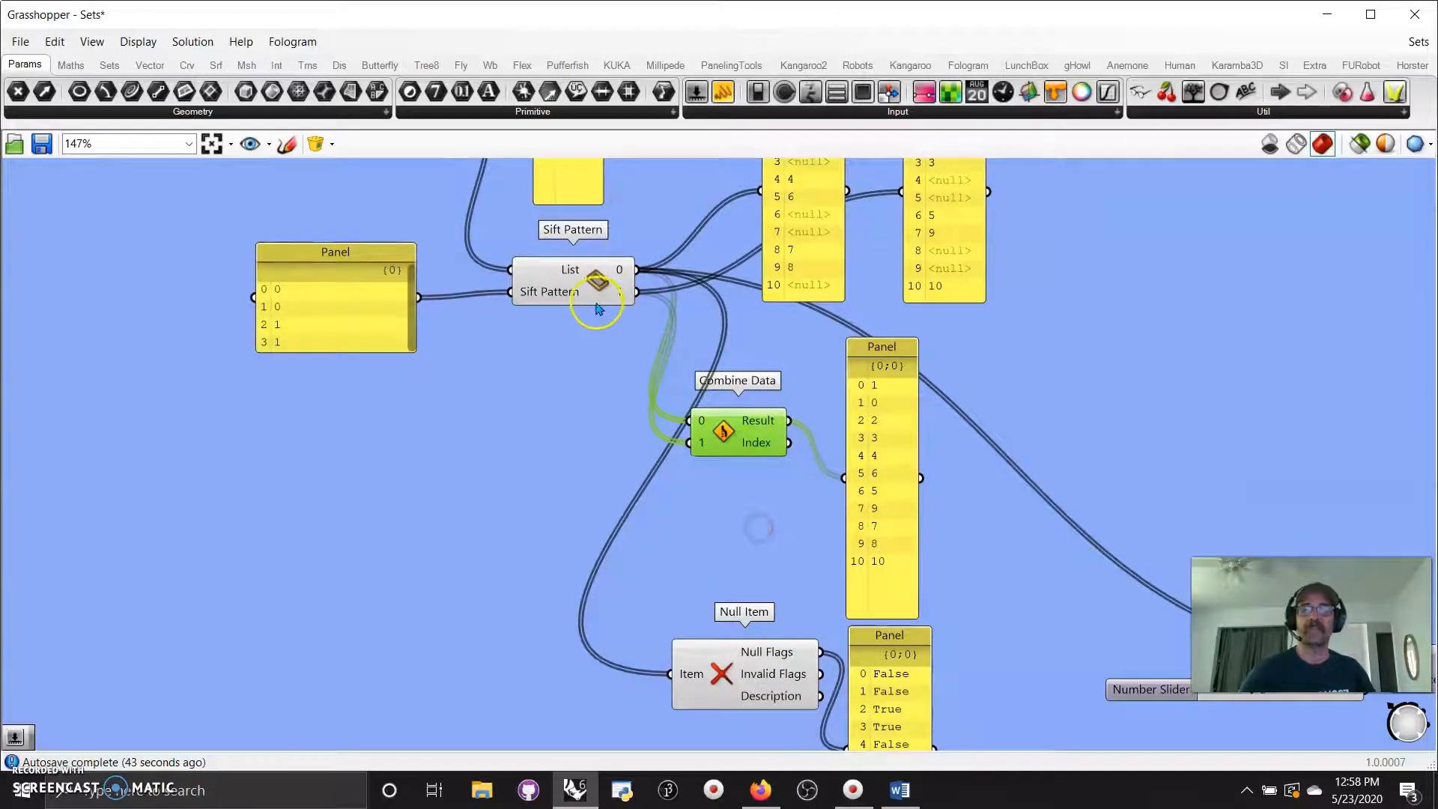
{"action": "right_click_drag", "start_coordinate": [690, 258], "coordinate": [707, 392]}
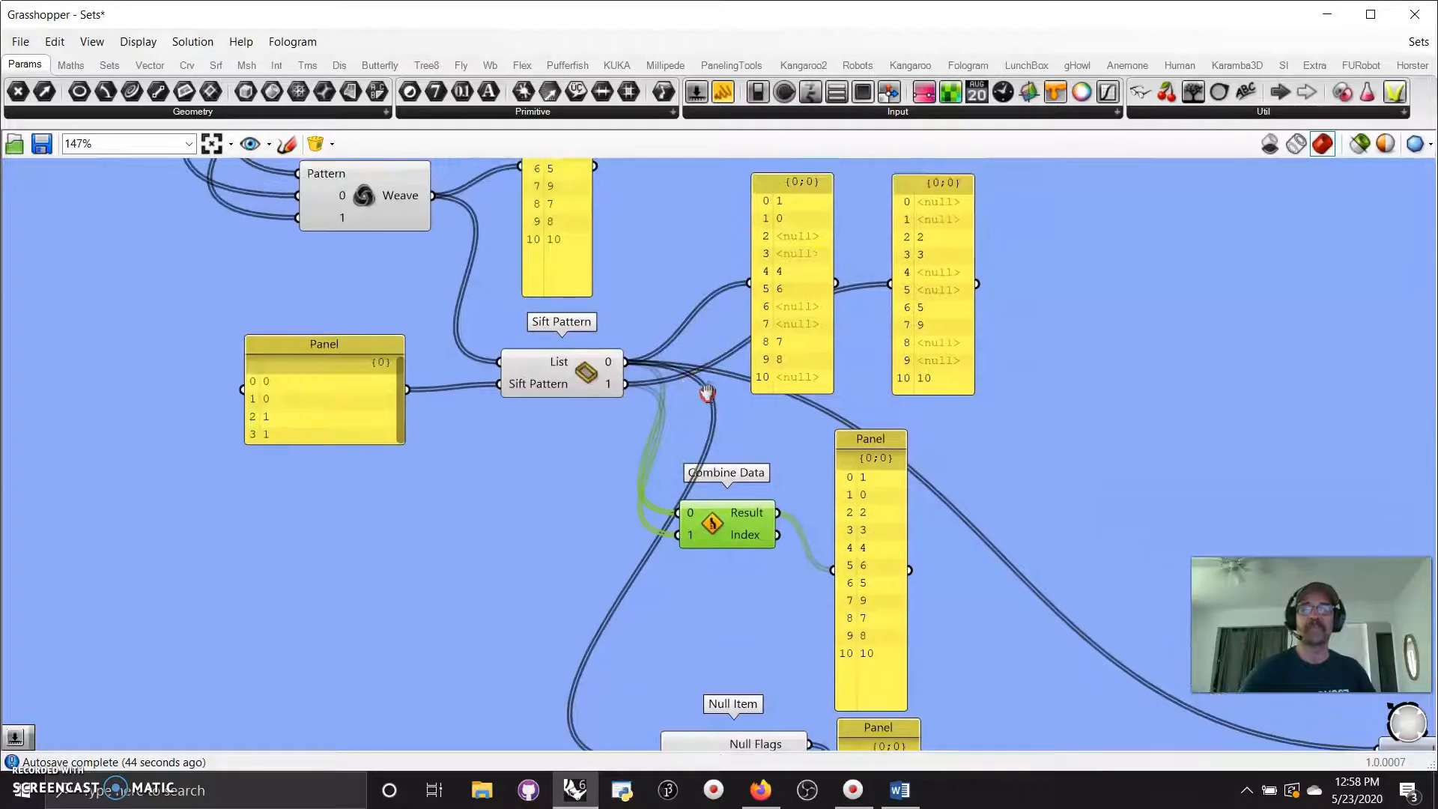
{"action": "left_click", "coordinate": [796, 279]}
{"action": "left_click_drag", "start_coordinate": [800, 301], "coordinate": [507, 670]}
{"action": "right_click_drag", "start_coordinate": [641, 626], "coordinate": [650, 411]}
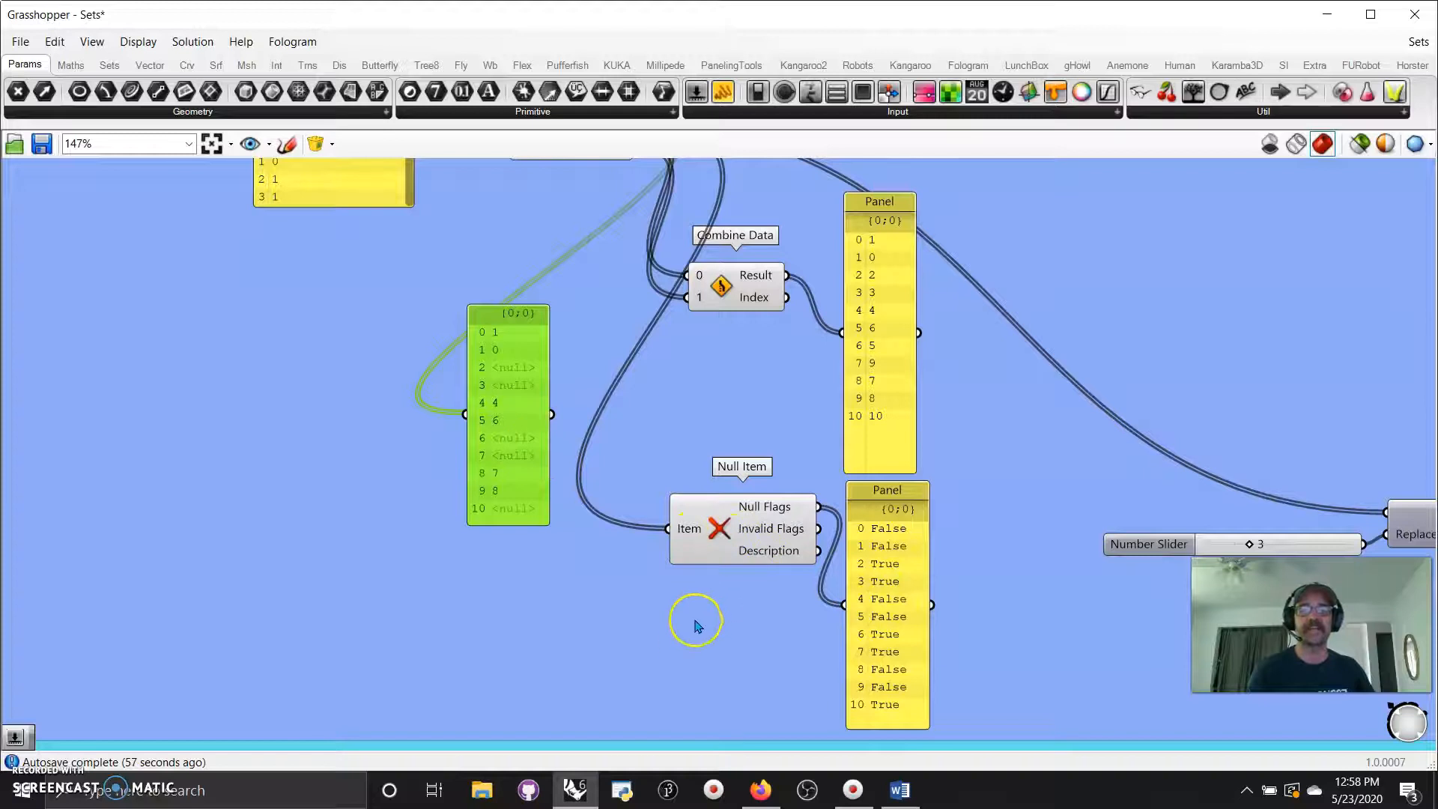
{"action": "right_click_drag", "start_coordinate": [693, 619], "coordinate": [685, 626]}
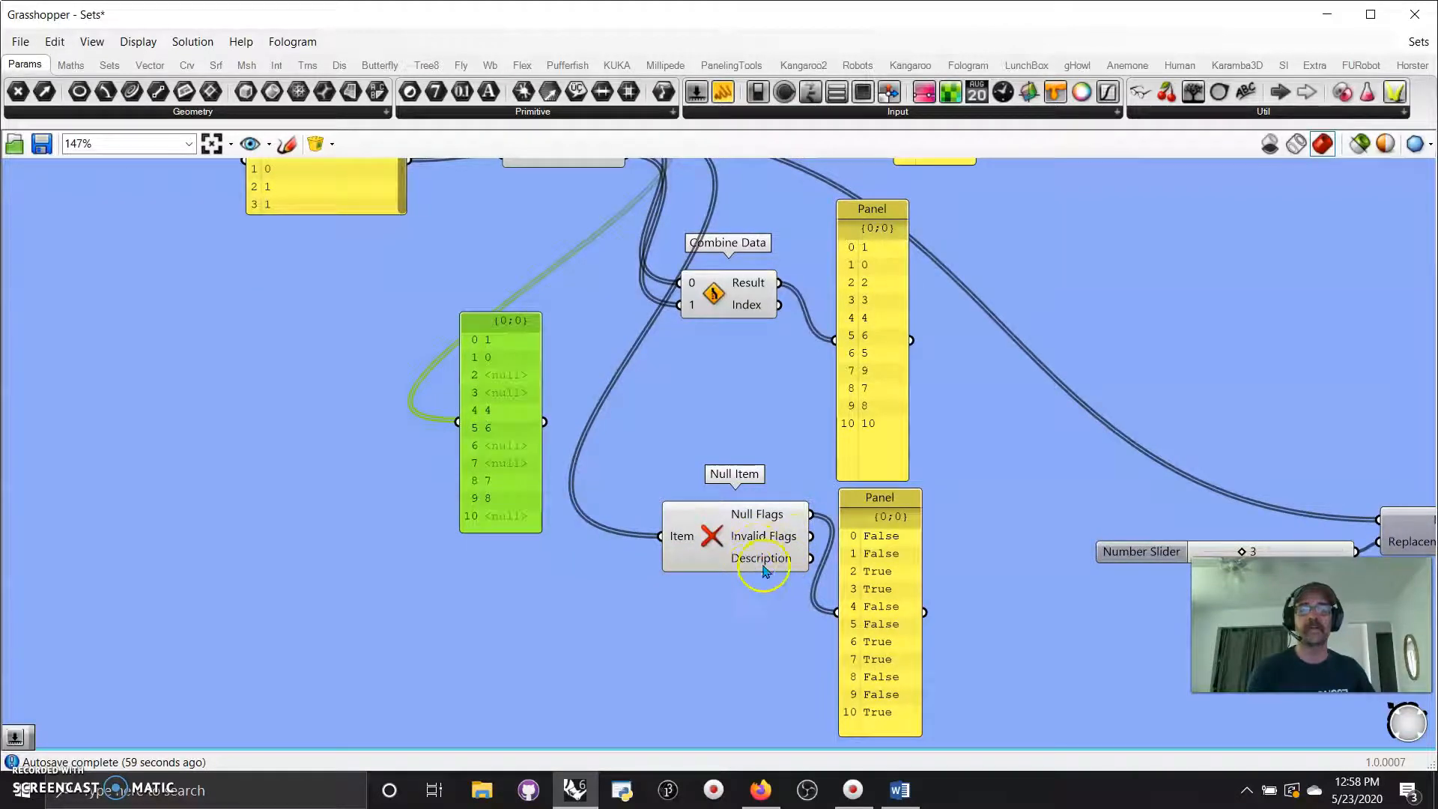
{"action": "left_click_drag", "start_coordinate": [498, 438], "coordinate": [815, 172]}
Resize the Grasshopper window to reveal Rhino's Top viewport beside the Cross Reference example, and disable the Pipe component
{"action": "right_click_drag", "start_coordinate": [495, 565], "coordinate": [572, 215]}
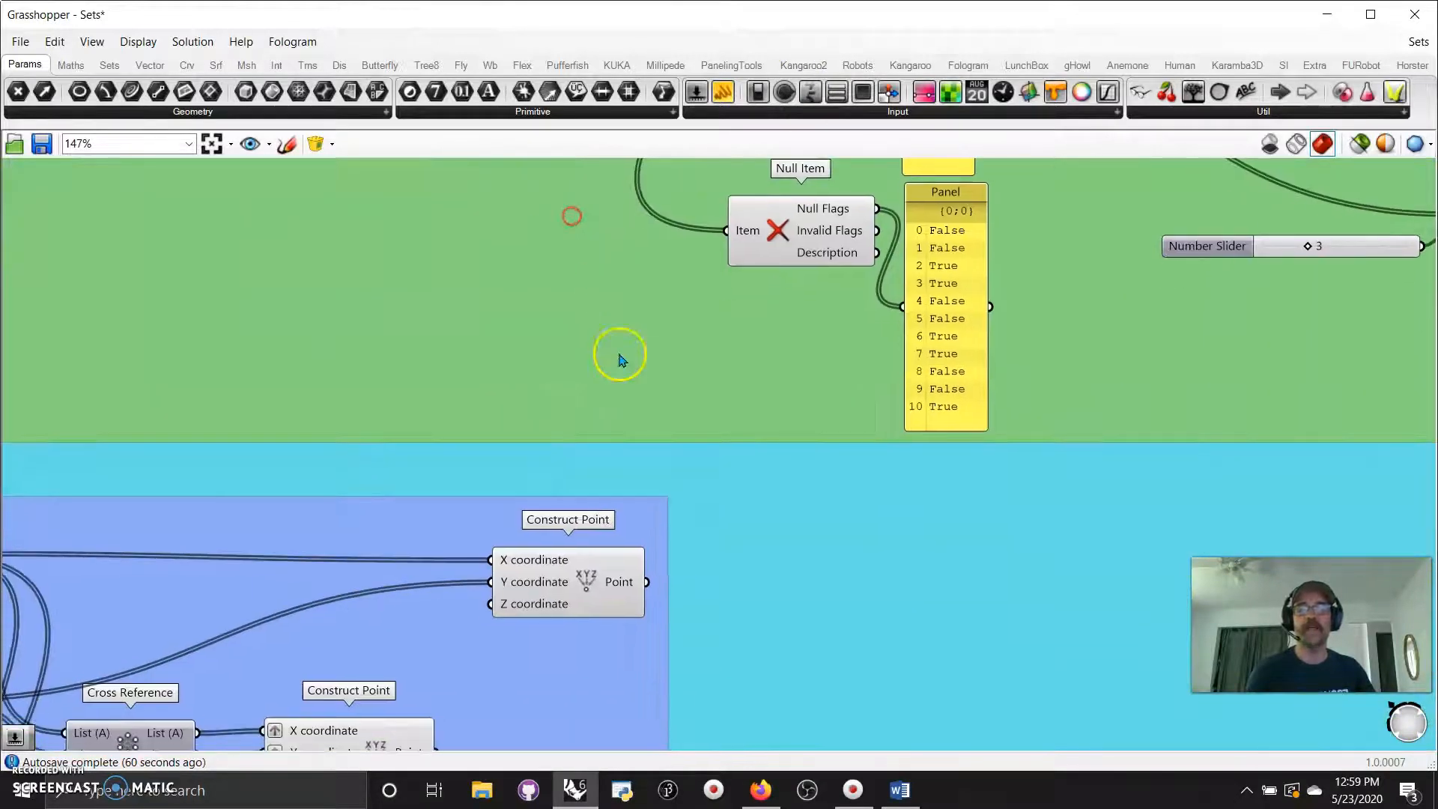
{"action": "right_click_drag", "start_coordinate": [695, 552], "coordinate": [1171, 358]}
{"action": "scroll", "coordinate": [1165, 334], "scroll_direction": "down", "scroll_amount": 4}
{"action": "right_click_drag", "start_coordinate": [1088, 437], "coordinate": [1052, 403]}
{"action": "scroll", "coordinate": [715, 464], "scroll_direction": "up", "scroll_amount": 3}
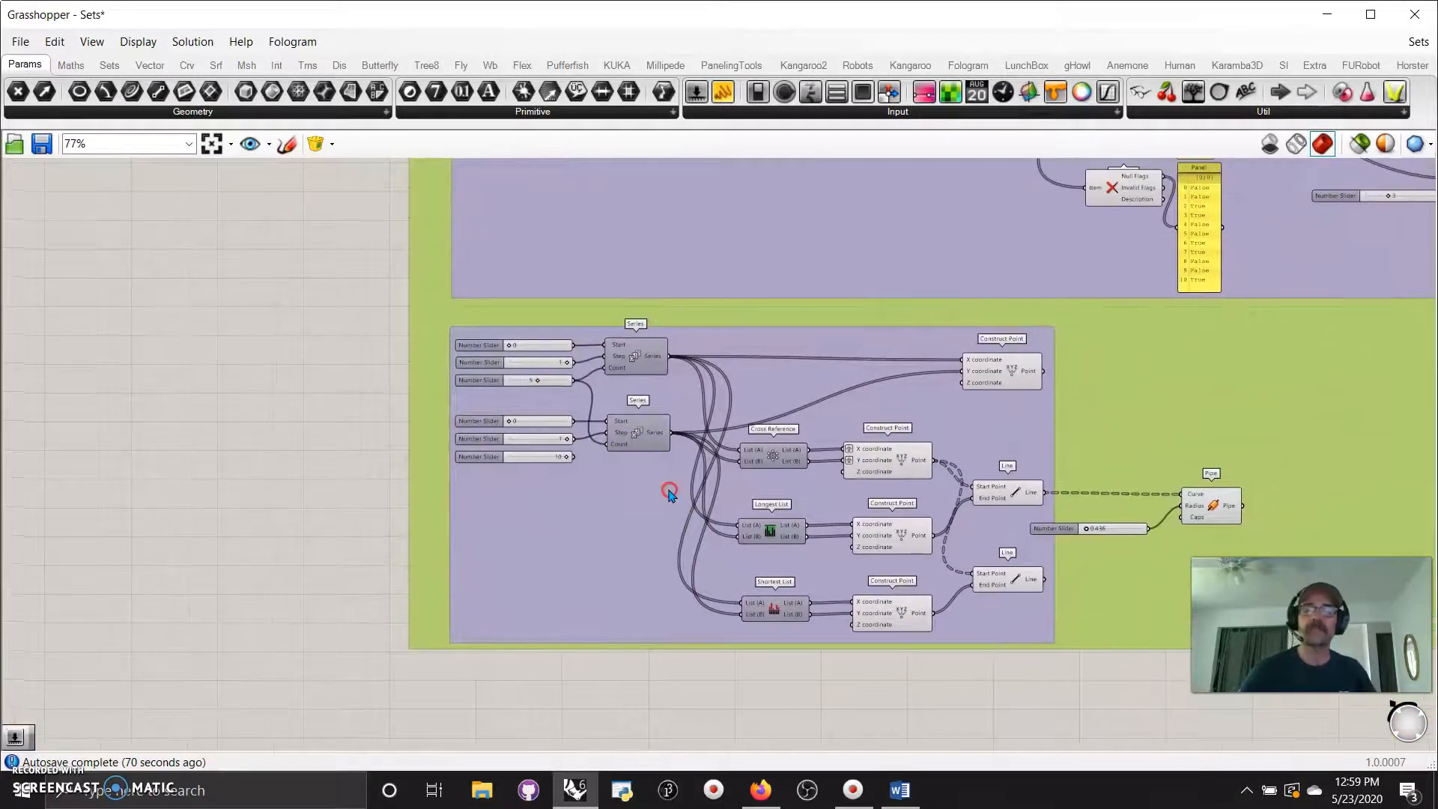
{"action": "right_click_drag", "start_coordinate": [631, 555], "coordinate": [404, 472]}
{"action": "left_click_drag", "start_coordinate": [0, 507], "coordinate": [591, 506]}
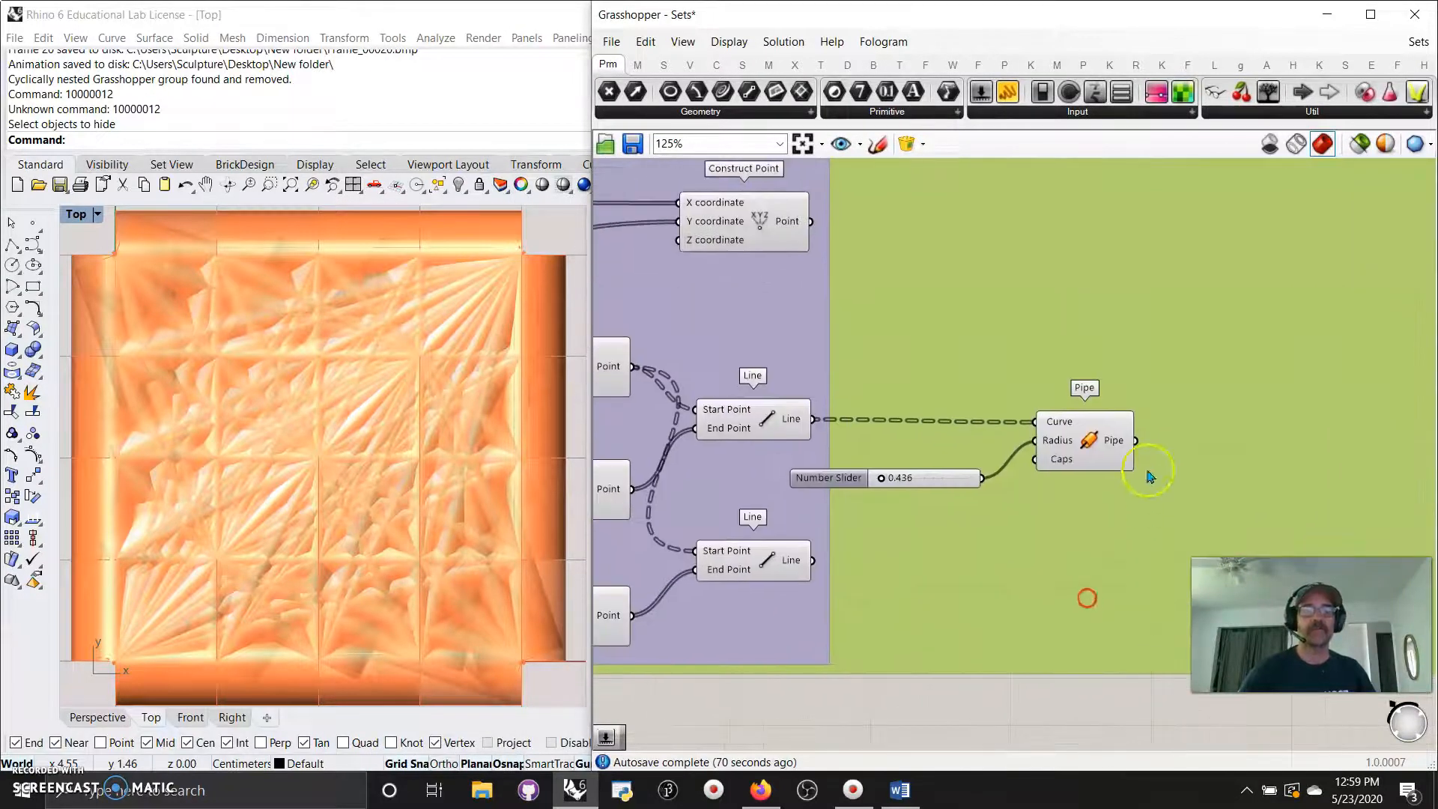
{"action": "right_click", "coordinate": [1092, 442]}
{"action": "left_click", "coordinate": [1136, 498]}
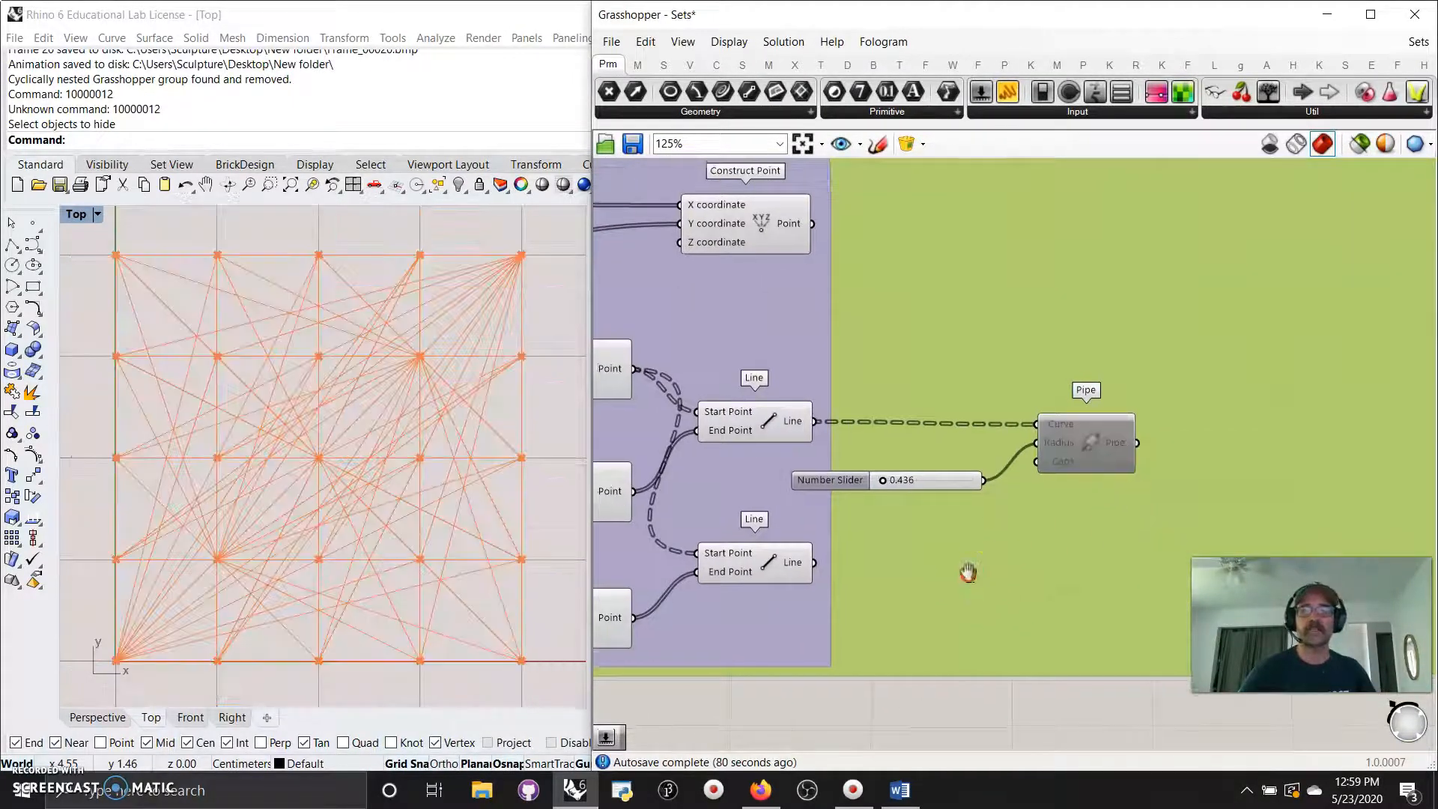
Select the Line components and the Construct Points of the list-matching example in turn to examine their geometry in the viewport
{"action": "right_click_drag", "start_coordinate": [966, 572], "coordinate": [1172, 572]}
{"action": "left_click", "coordinate": [967, 422]}
{"action": "left_click", "coordinate": [963, 553]}
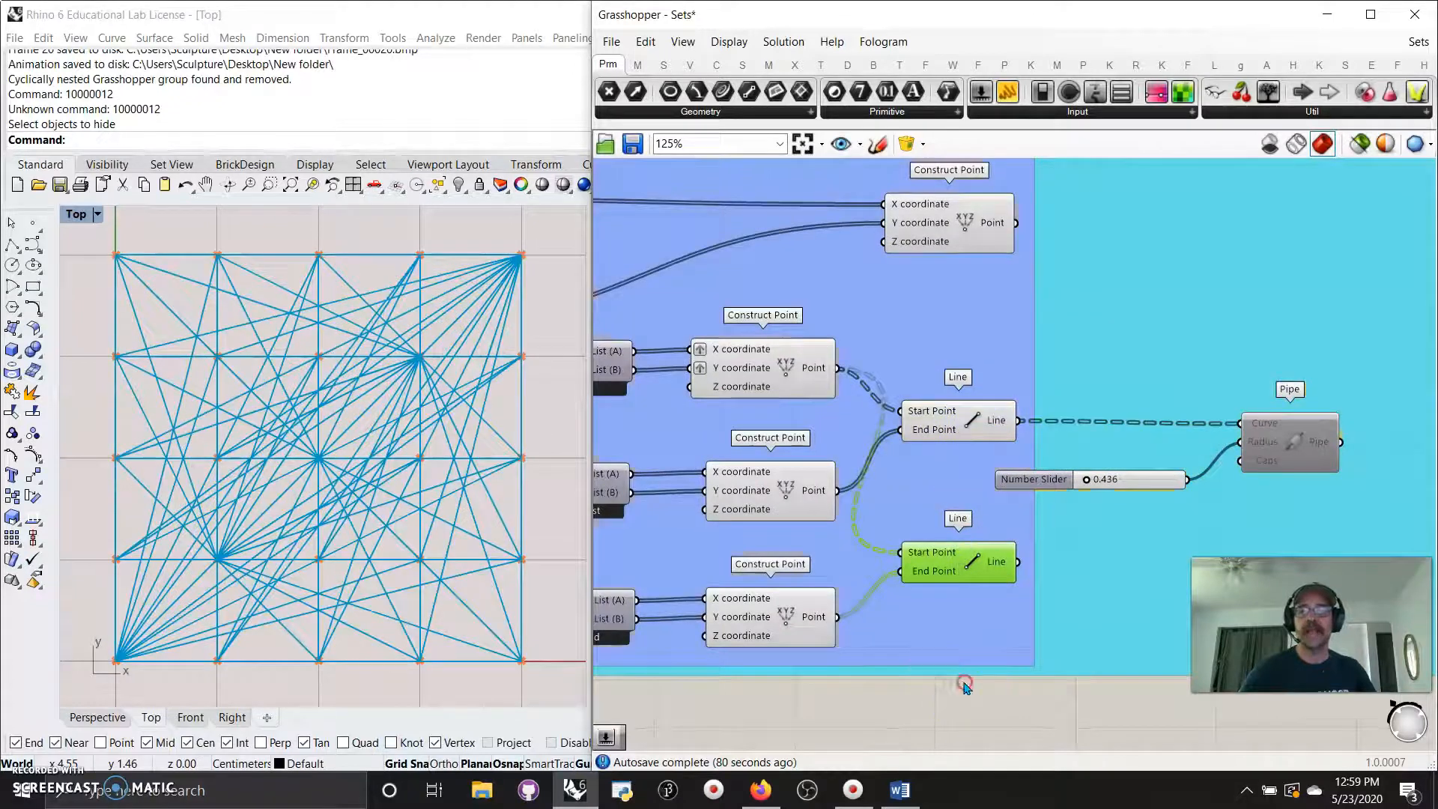
{"action": "right_click_drag", "start_coordinate": [963, 683], "coordinate": [1114, 654]}
{"action": "left_click", "coordinate": [1119, 381]}
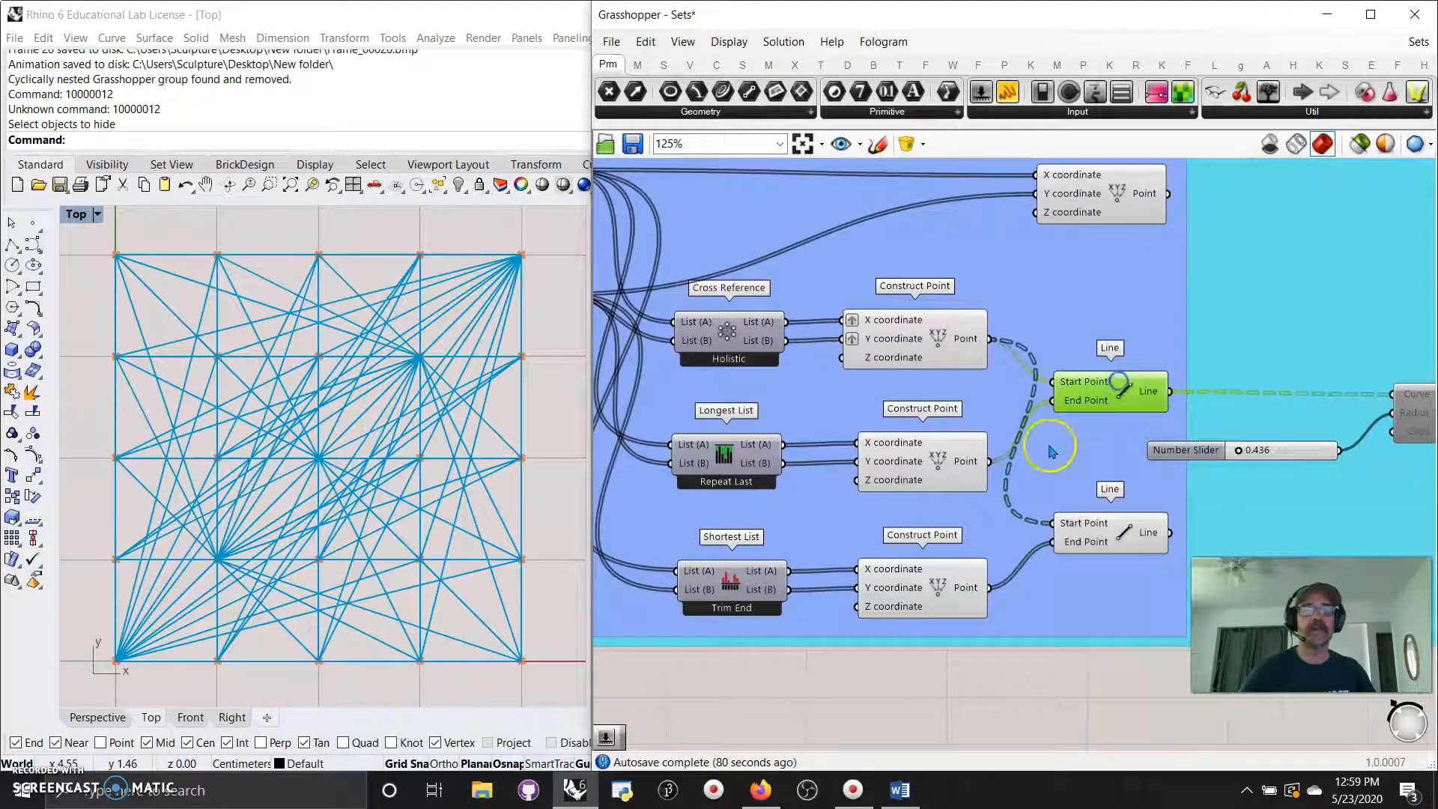
{"action": "left_click", "coordinate": [1094, 698]}
{"action": "left_click_drag", "start_coordinate": [949, 283], "coordinate": [945, 297]}
{"action": "left_click", "coordinate": [921, 345]}
{"action": "left_click_drag", "start_coordinate": [884, 455], "coordinate": [886, 458]}
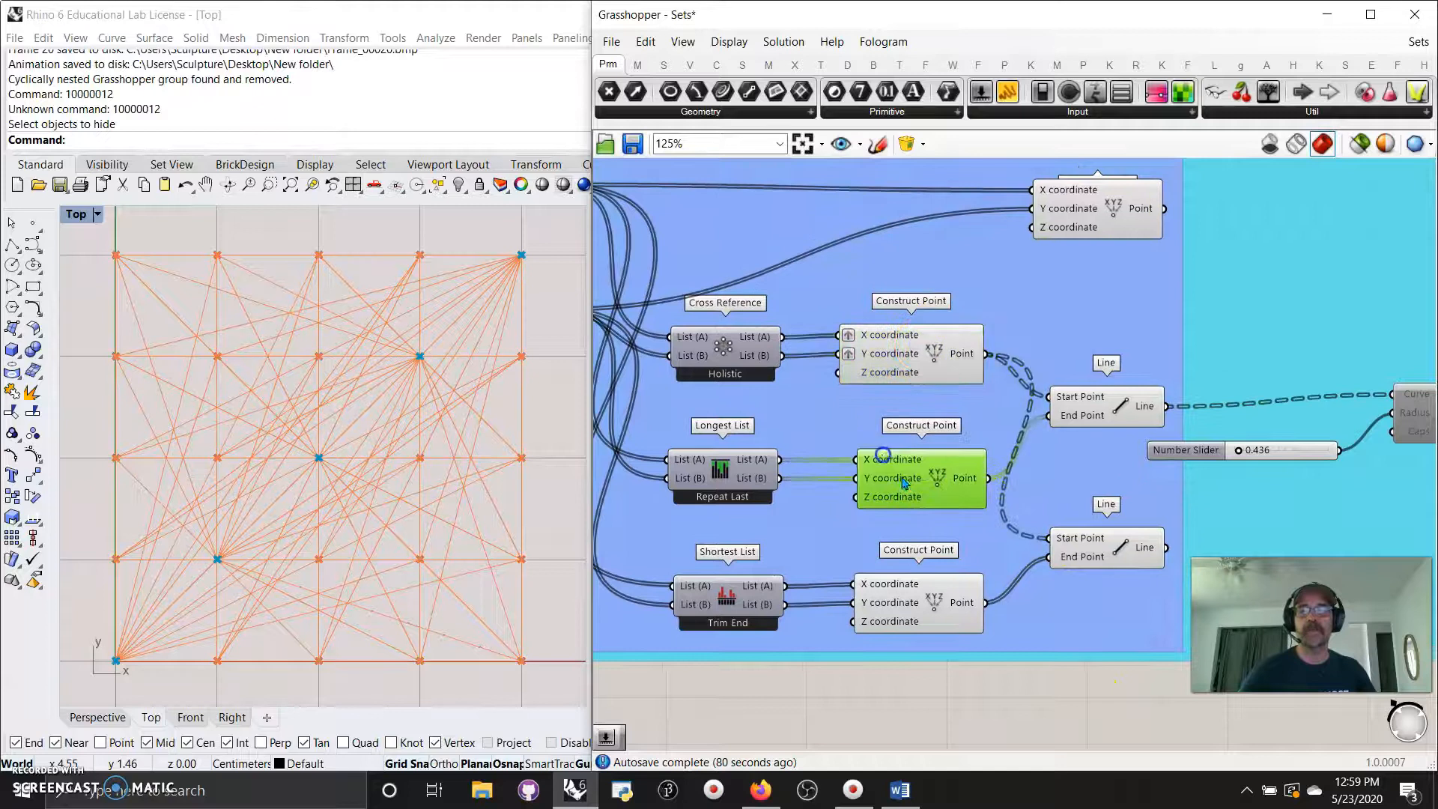
{"action": "left_click", "coordinate": [917, 621]}
Limit the preview to selected objects and select the Construct Point fed by Cross Reference
{"action": "right_click_drag", "start_coordinate": [923, 706], "coordinate": [1048, 620]}
{"action": "left_click", "coordinate": [1359, 144]}
{"action": "left_click", "coordinate": [970, 267]}
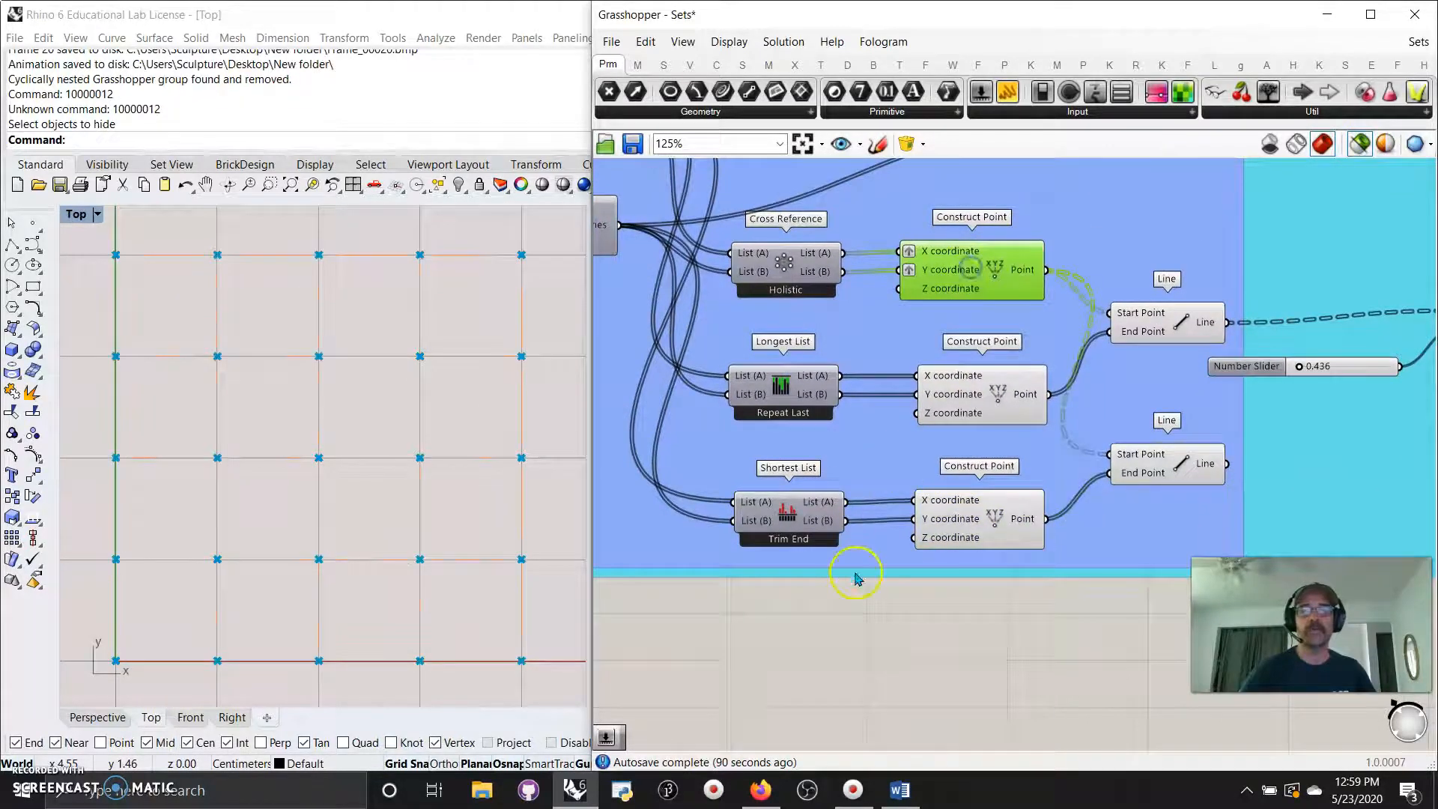
Raise the Count slider shared by both Series to 8 and on to 10, previewing the Construct Point fed by Cross Reference
{"action": "right_click_drag", "start_coordinate": [856, 581], "coordinate": [1088, 179]}
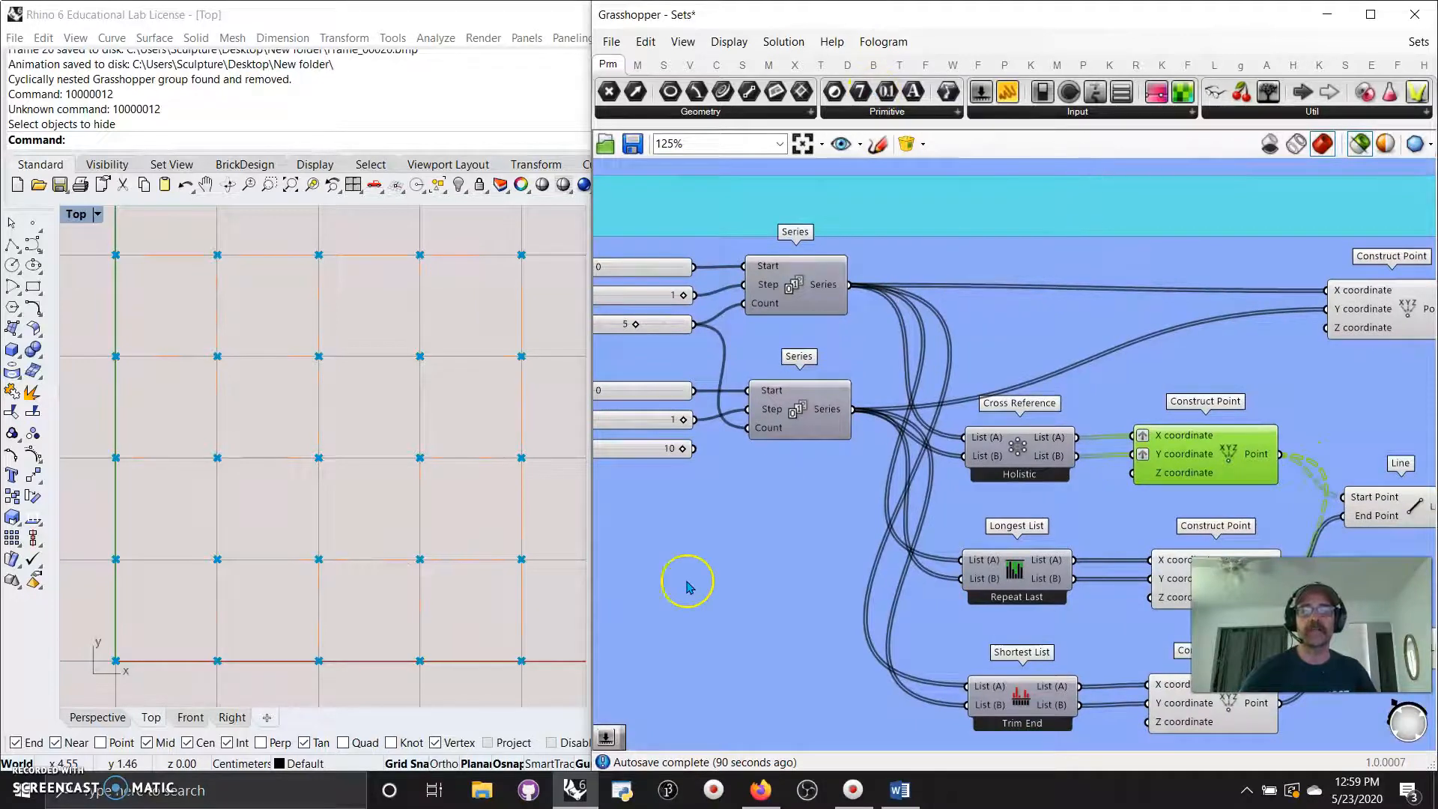
{"action": "scroll", "coordinate": [719, 584], "scroll_direction": "down", "scroll_amount": 2}
{"action": "right_click_drag", "start_coordinate": [757, 587], "coordinate": [890, 510]}
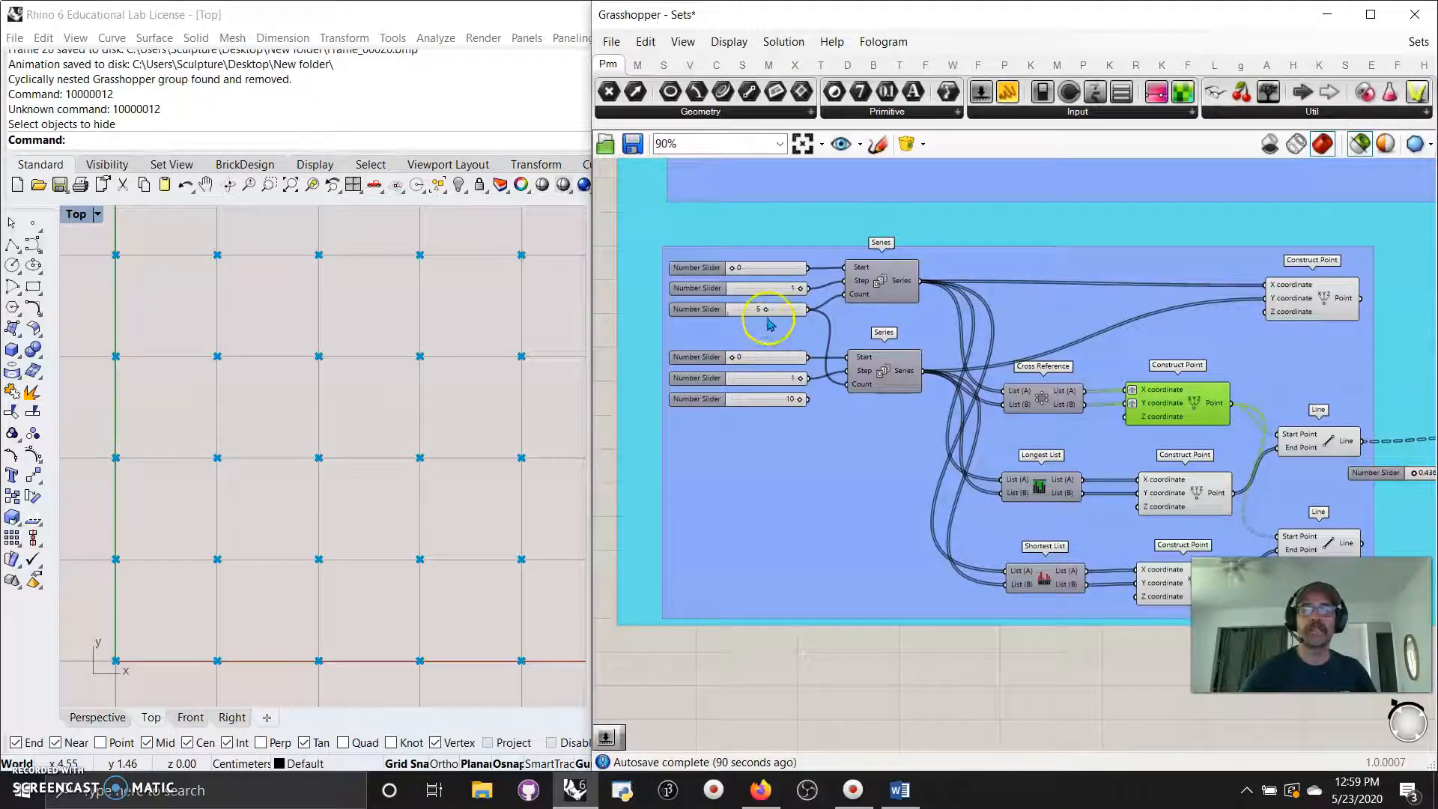
{"action": "mouse_move", "coordinate": [765, 309]}
{"action": "left_mouse_down"}
{"action": "mouse_move", "coordinate": [752, 310]}
{"action": "mouse_move", "coordinate": [770, 312]}
{"action": "left_mouse_up"}
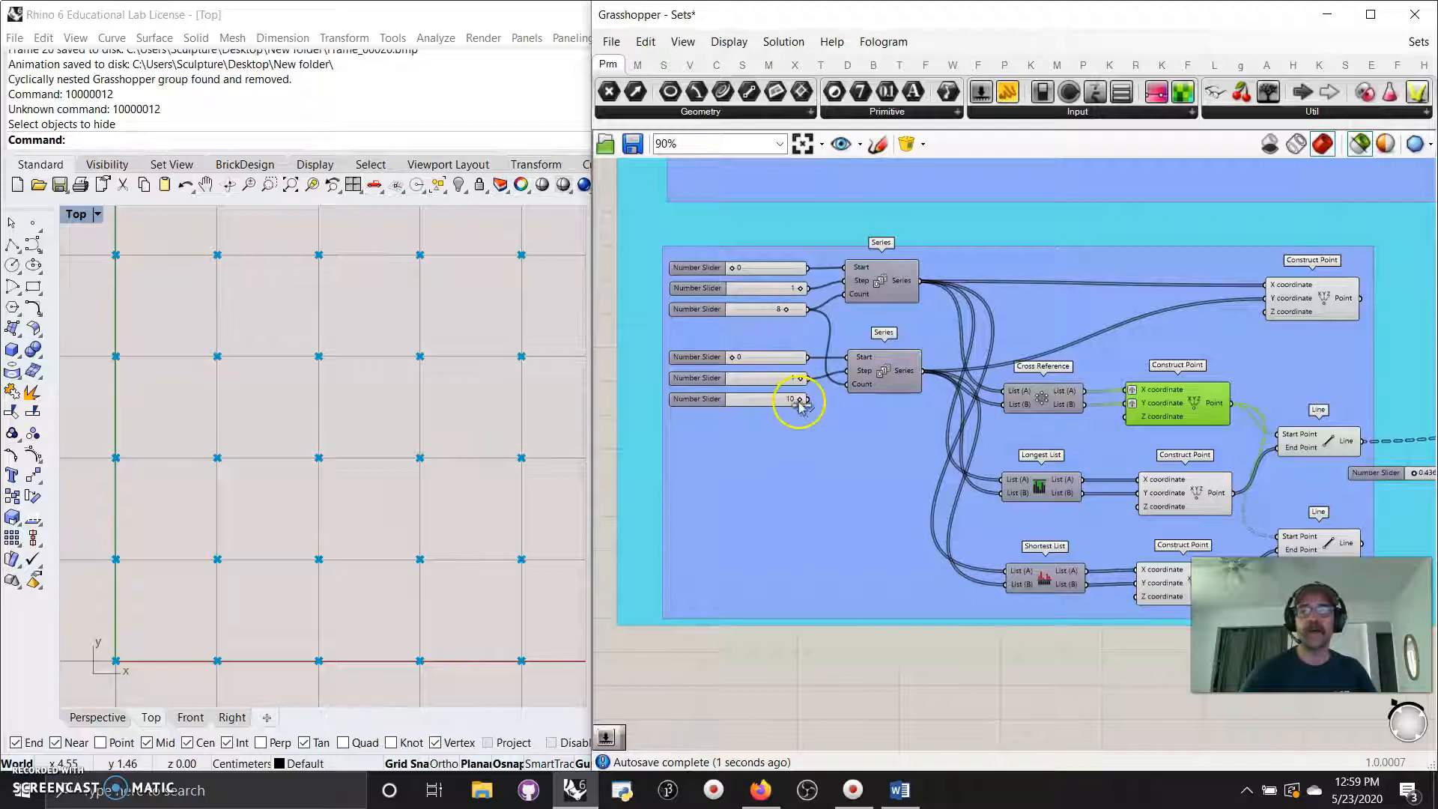
{"action": "scroll", "coordinate": [380, 431], "scroll_direction": "down", "scroll_amount": 14}
{"action": "right_click_drag", "start_coordinate": [480, 438], "coordinate": [428, 475]}
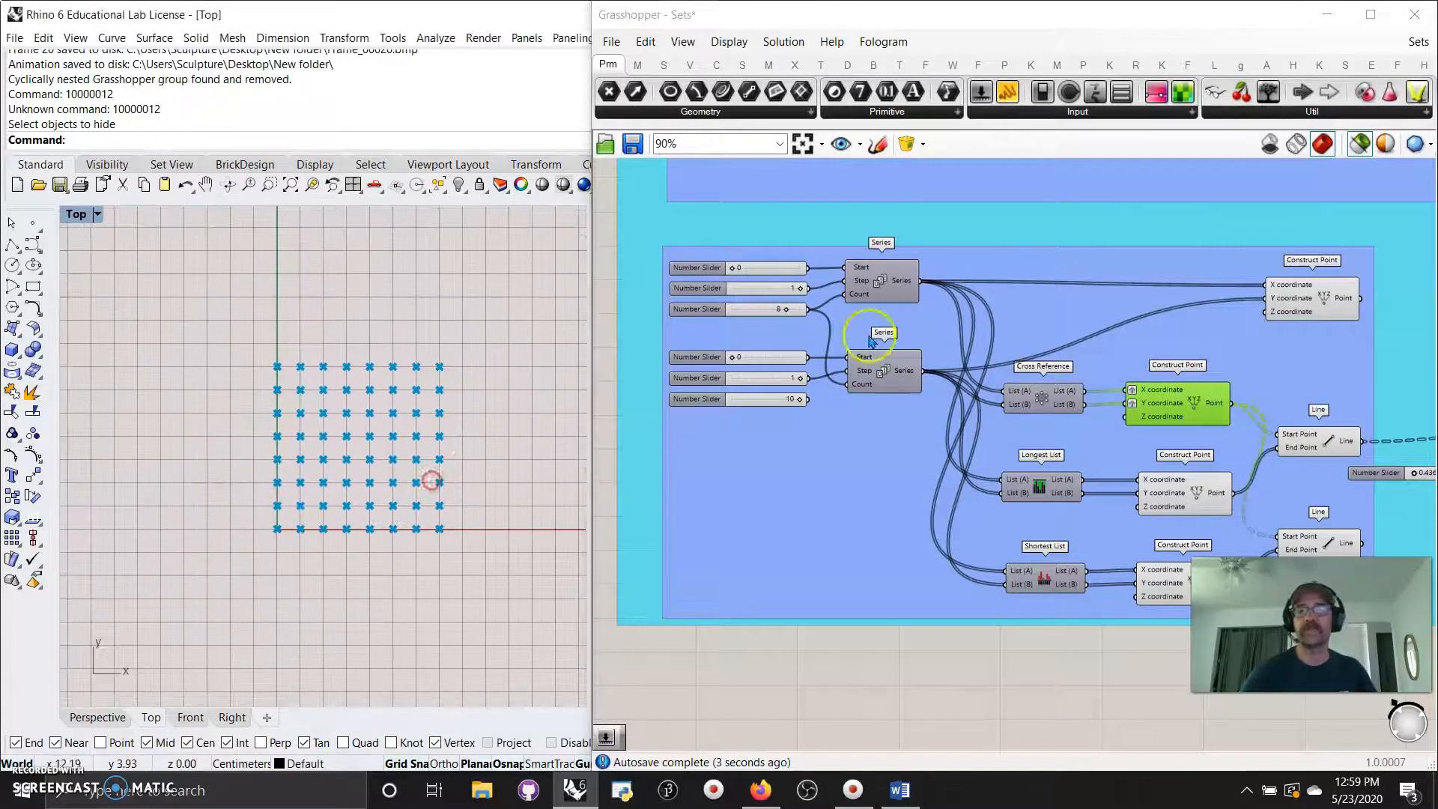
{"action": "left_click_drag", "start_coordinate": [786, 309], "coordinate": [815, 310]}
{"action": "right_click_drag", "start_coordinate": [462, 451], "coordinate": [435, 480]}
{"action": "left_click", "coordinate": [1038, 406]}
{"action": "left_click", "coordinate": [1160, 417]}
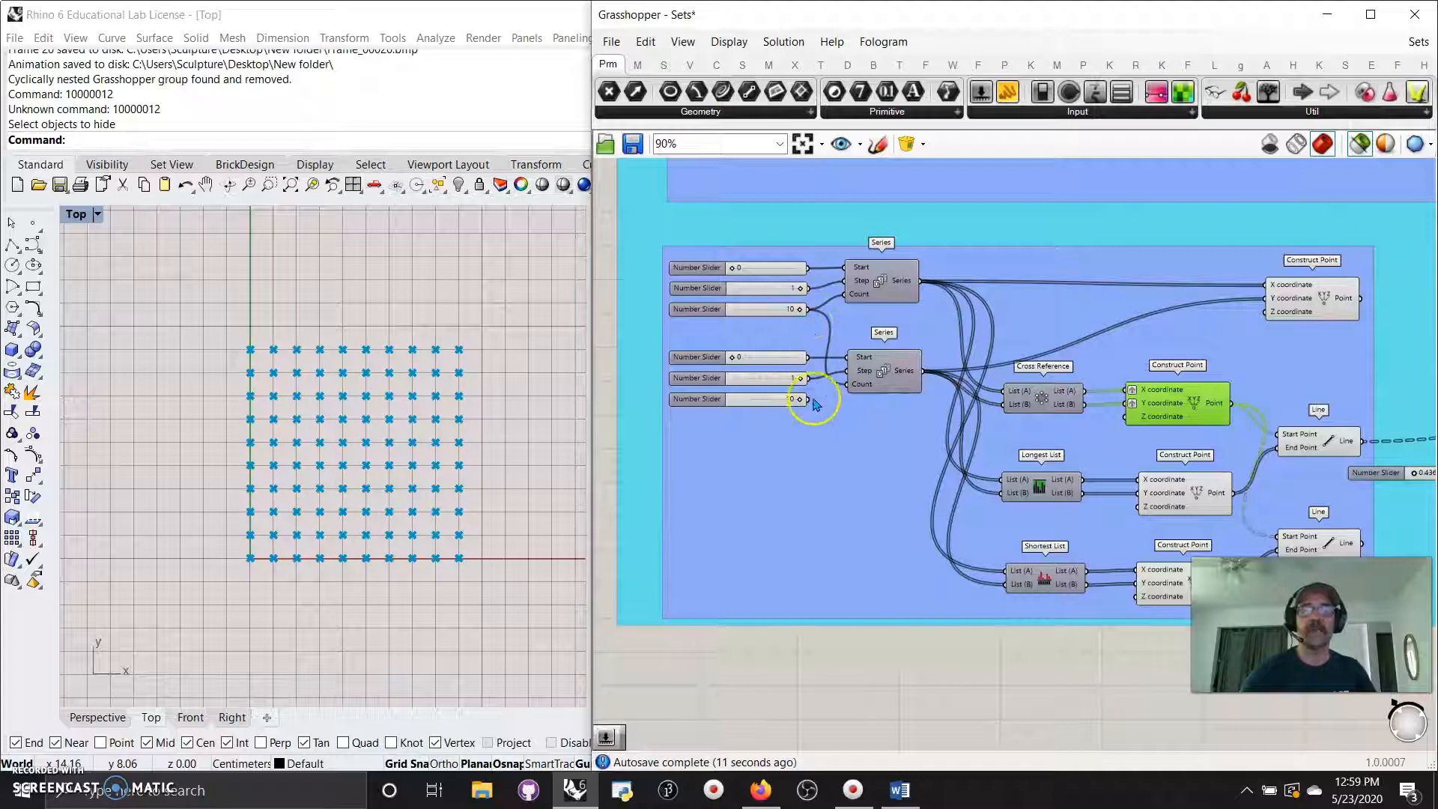
Wire the separate slider valued 10 into the second Series' Count, and set the first Series' Count slider to 7
{"action": "mouse_move", "coordinate": [799, 399]}
{"action": "left_mouse_down"}
{"action": "mouse_move", "coordinate": [772, 401]}
{"action": "mouse_move", "coordinate": [792, 411]}
{"action": "left_mouse_up"}
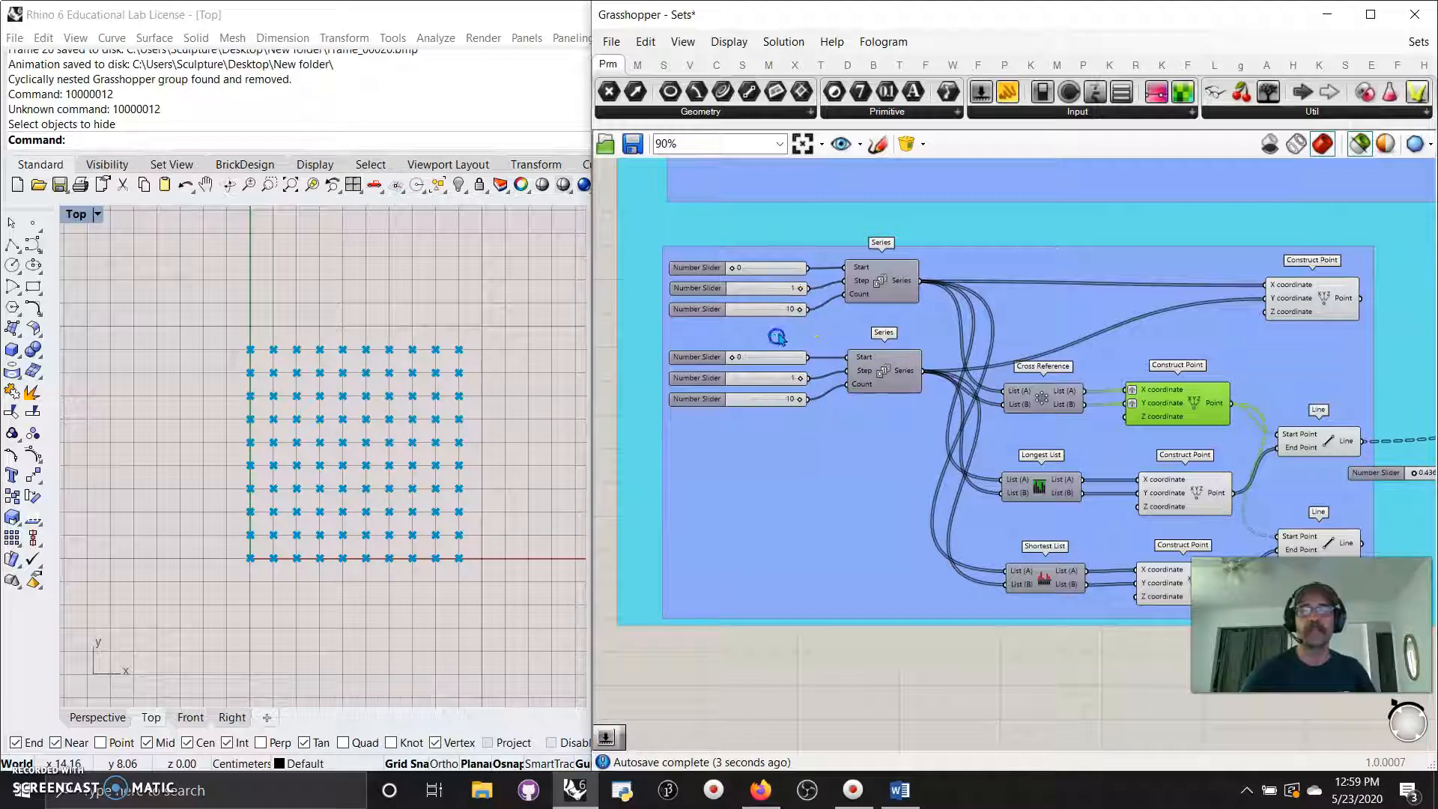
{"action": "mouse_move", "coordinate": [800, 313]}
{"action": "left_mouse_down"}
{"action": "mouse_move", "coordinate": [761, 311]}
{"action": "mouse_move", "coordinate": [779, 311]}
{"action": "left_mouse_up"}
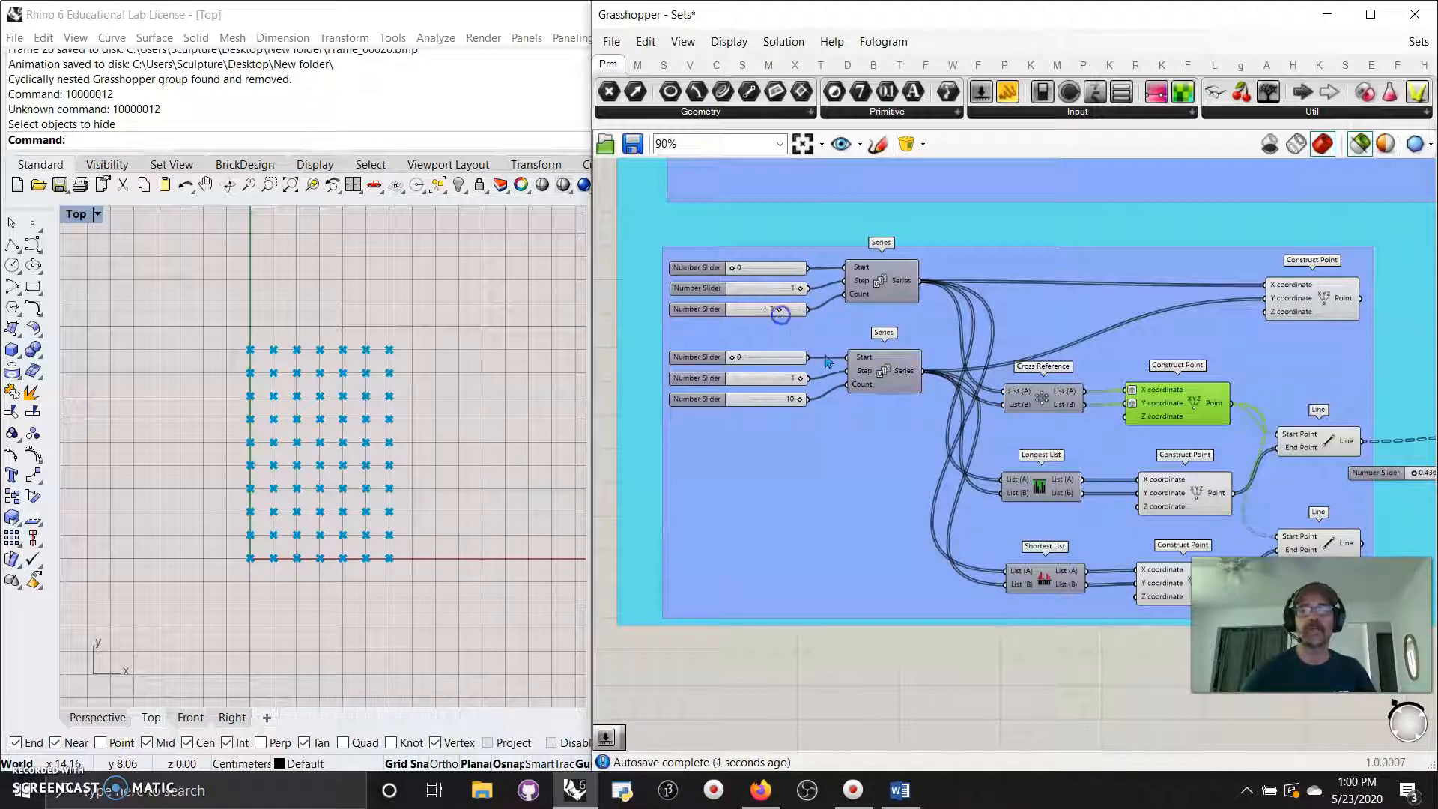
{"action": "right_click", "coordinate": [1297, 451]}
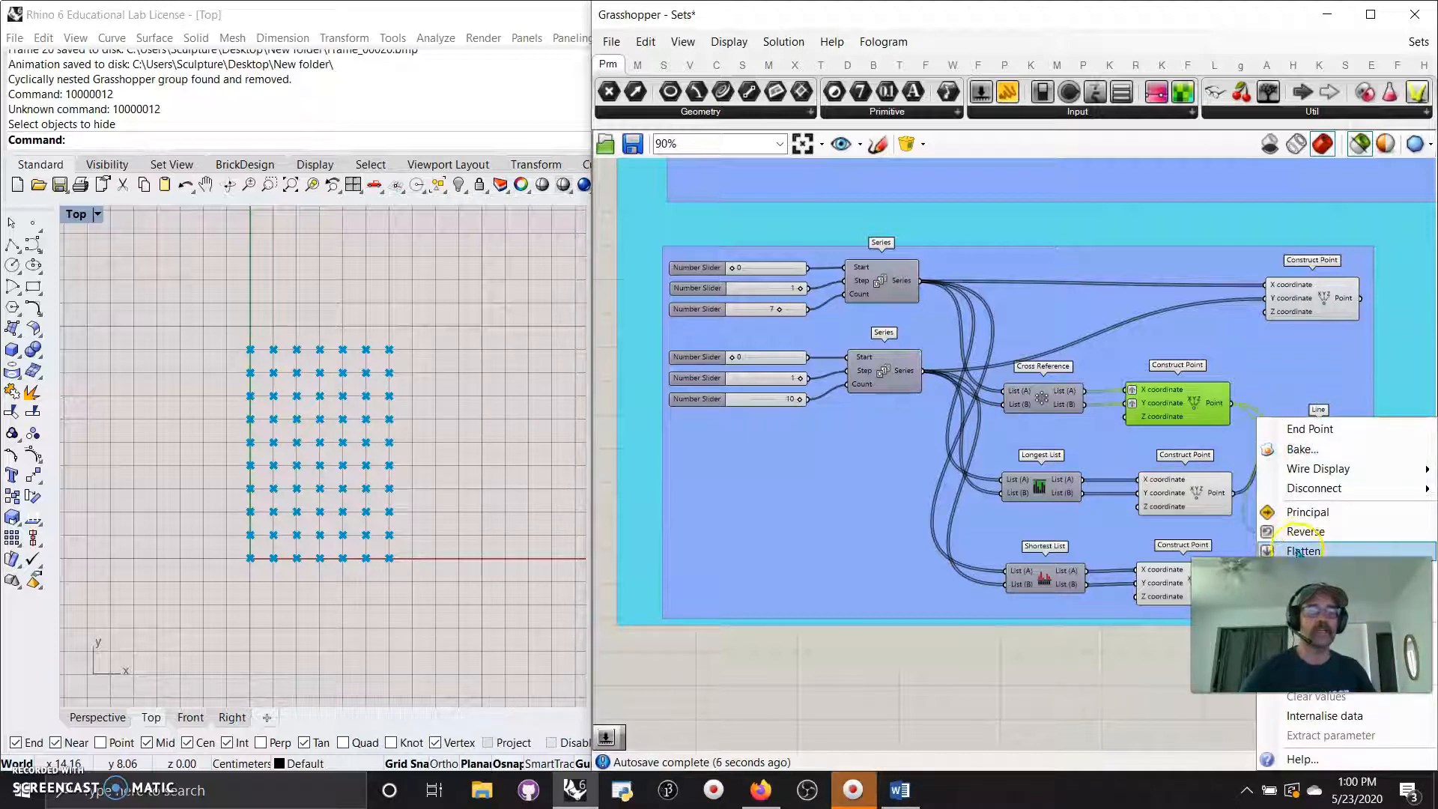
{"action": "left_click", "coordinate": [1299, 552]}
{"action": "left_click", "coordinate": [1040, 421]}
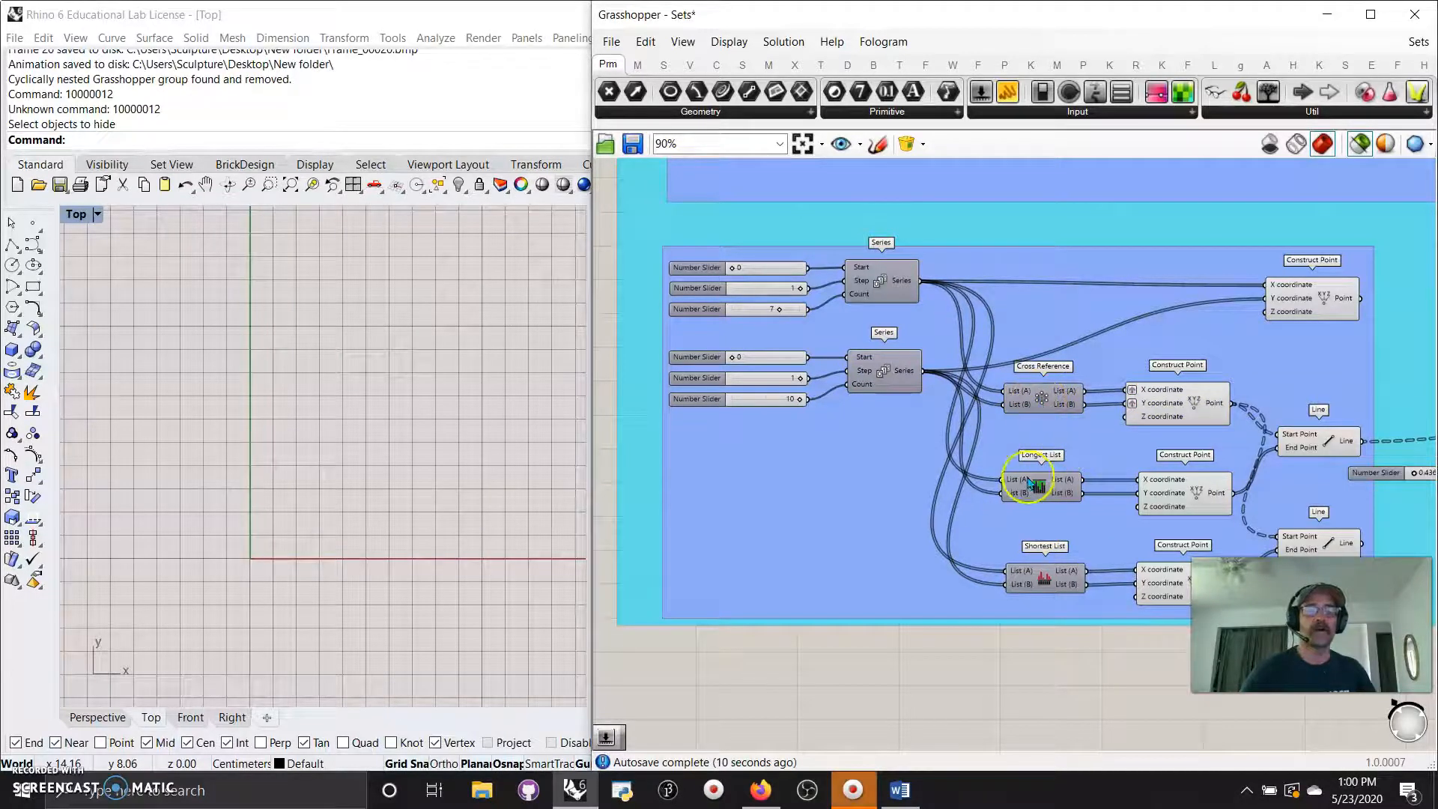
Preview the Construct Point fed by Cross Reference while switching its mode to Diagonal, Lower Triangle and finally Upper Triangle
{"action": "scroll", "coordinate": [1049, 412], "scroll_direction": "up", "scroll_amount": 3}
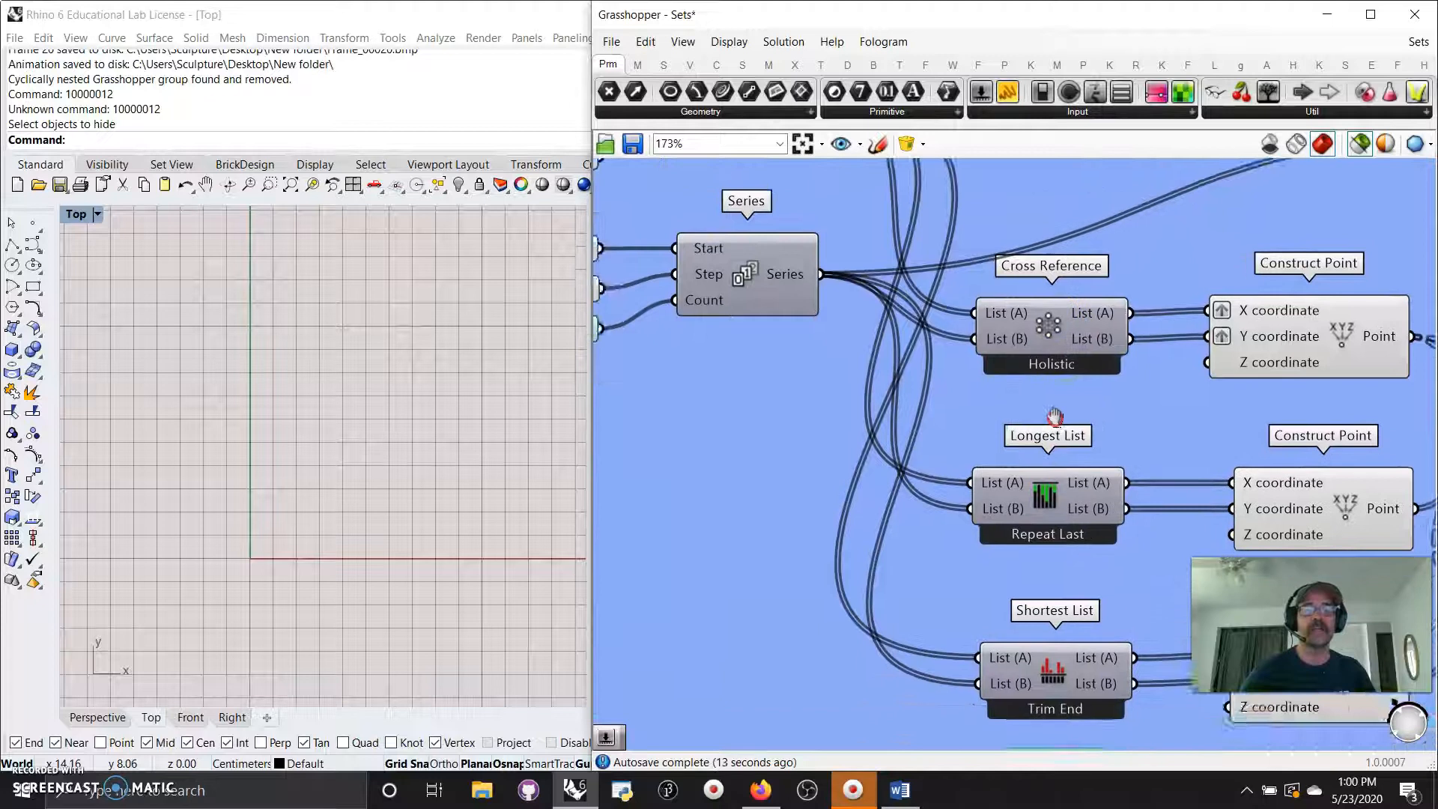
{"action": "right_click_drag", "start_coordinate": [1054, 417], "coordinate": [1025, 398]}
{"action": "left_click", "coordinate": [1254, 328]}
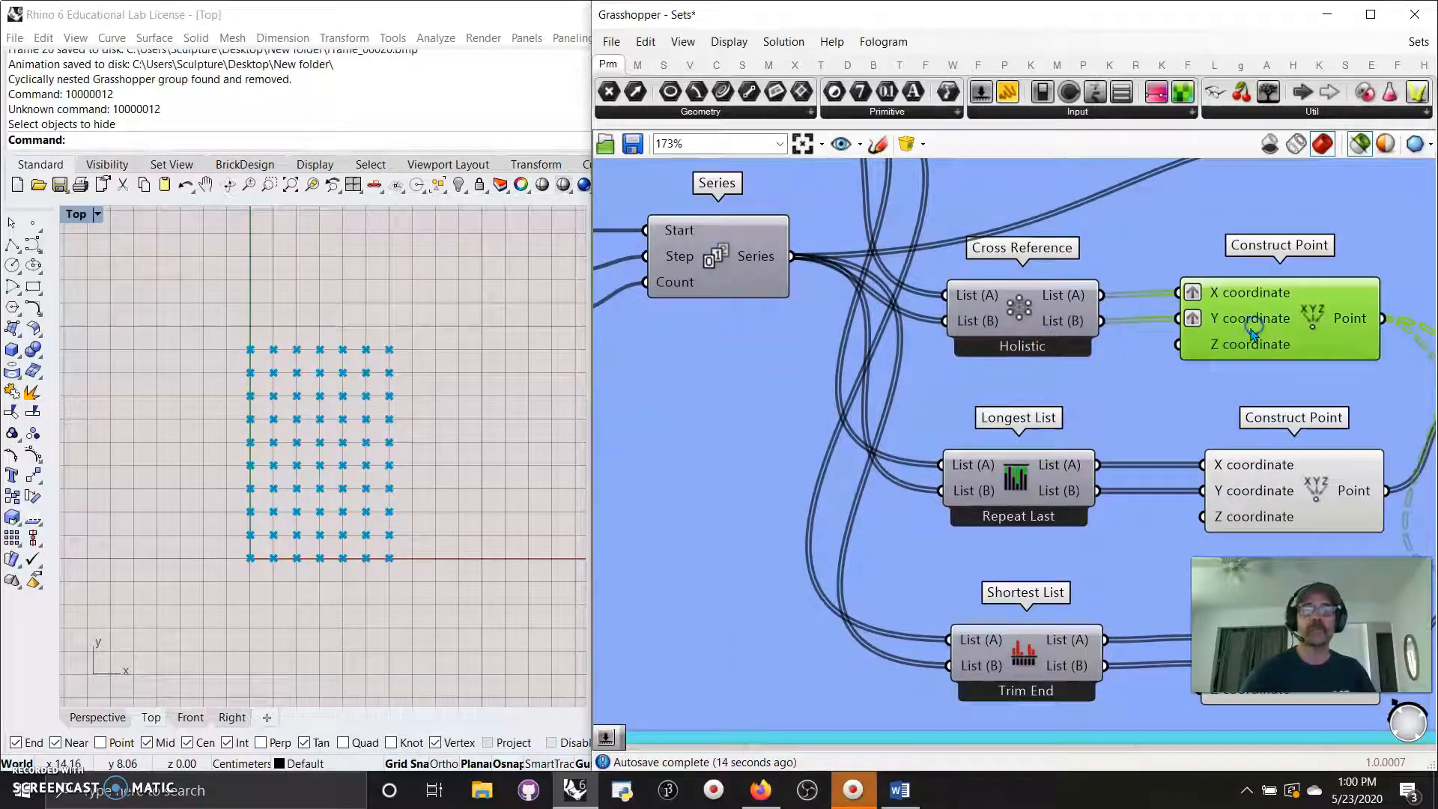
{"action": "right_click", "coordinate": [1023, 346]}
{"action": "left_click", "coordinate": [1067, 433]}
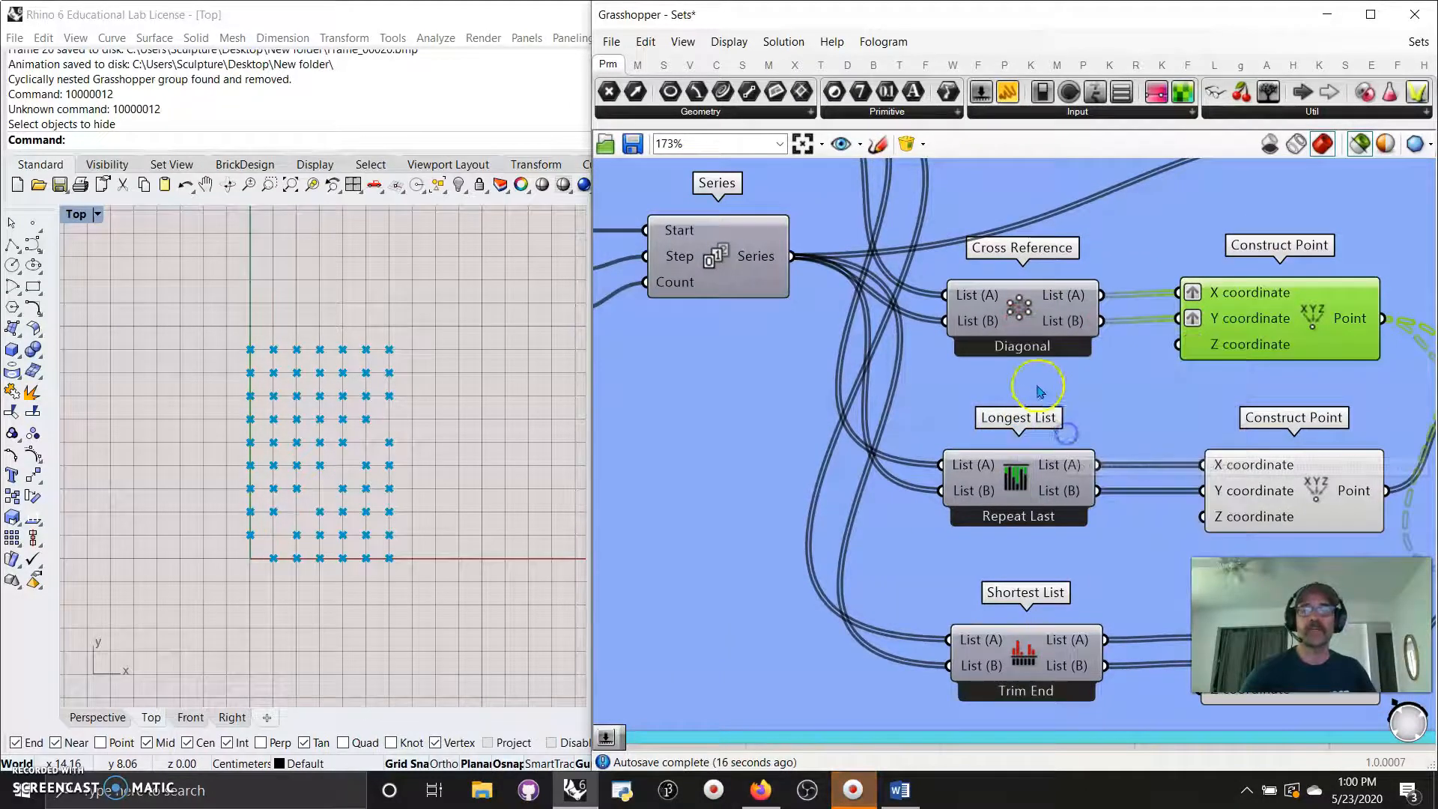
{"action": "right_click", "coordinate": [1023, 300]}
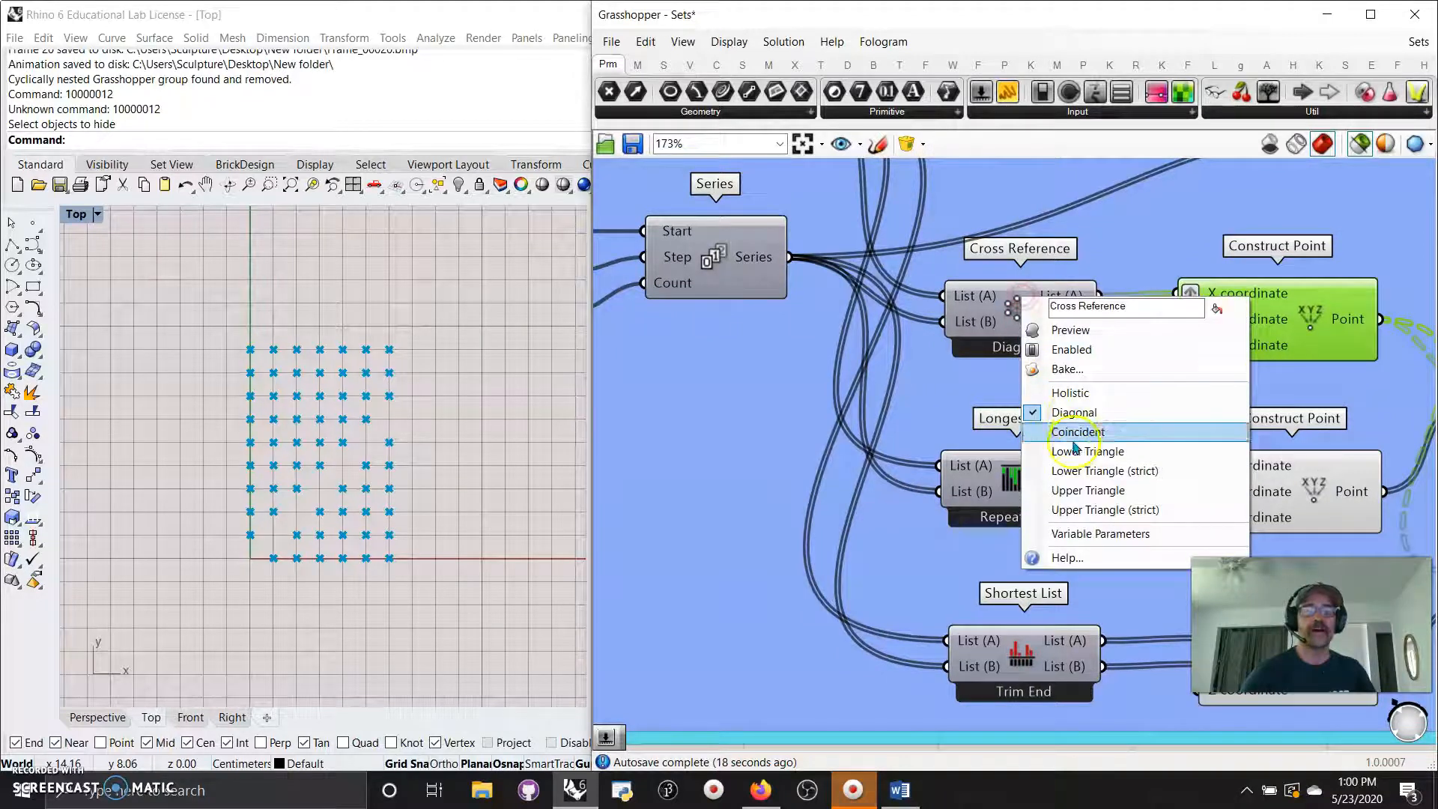
{"action": "left_click", "coordinate": [1076, 451]}
{"action": "right_click", "coordinate": [1023, 317]}
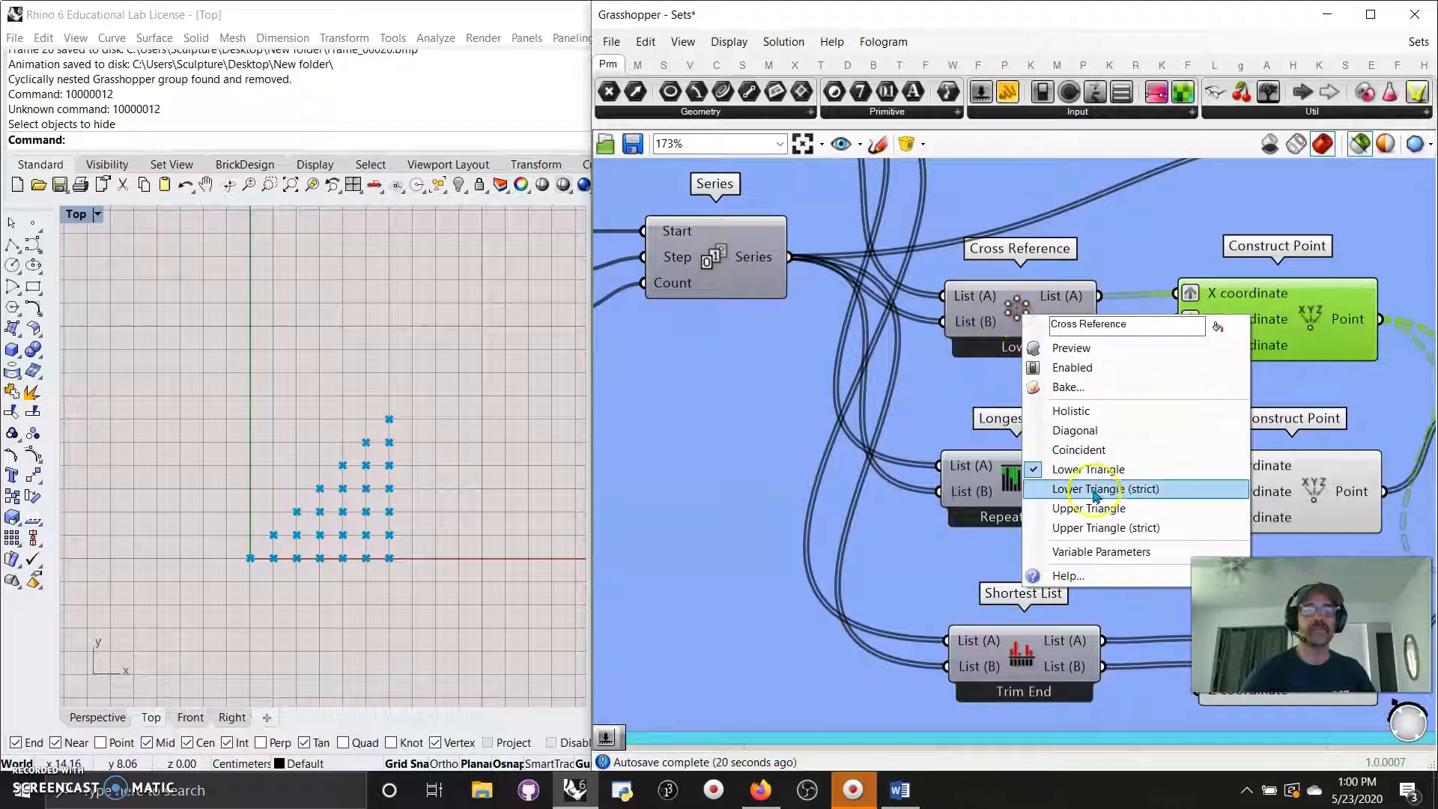
{"action": "left_click", "coordinate": [1092, 508]}
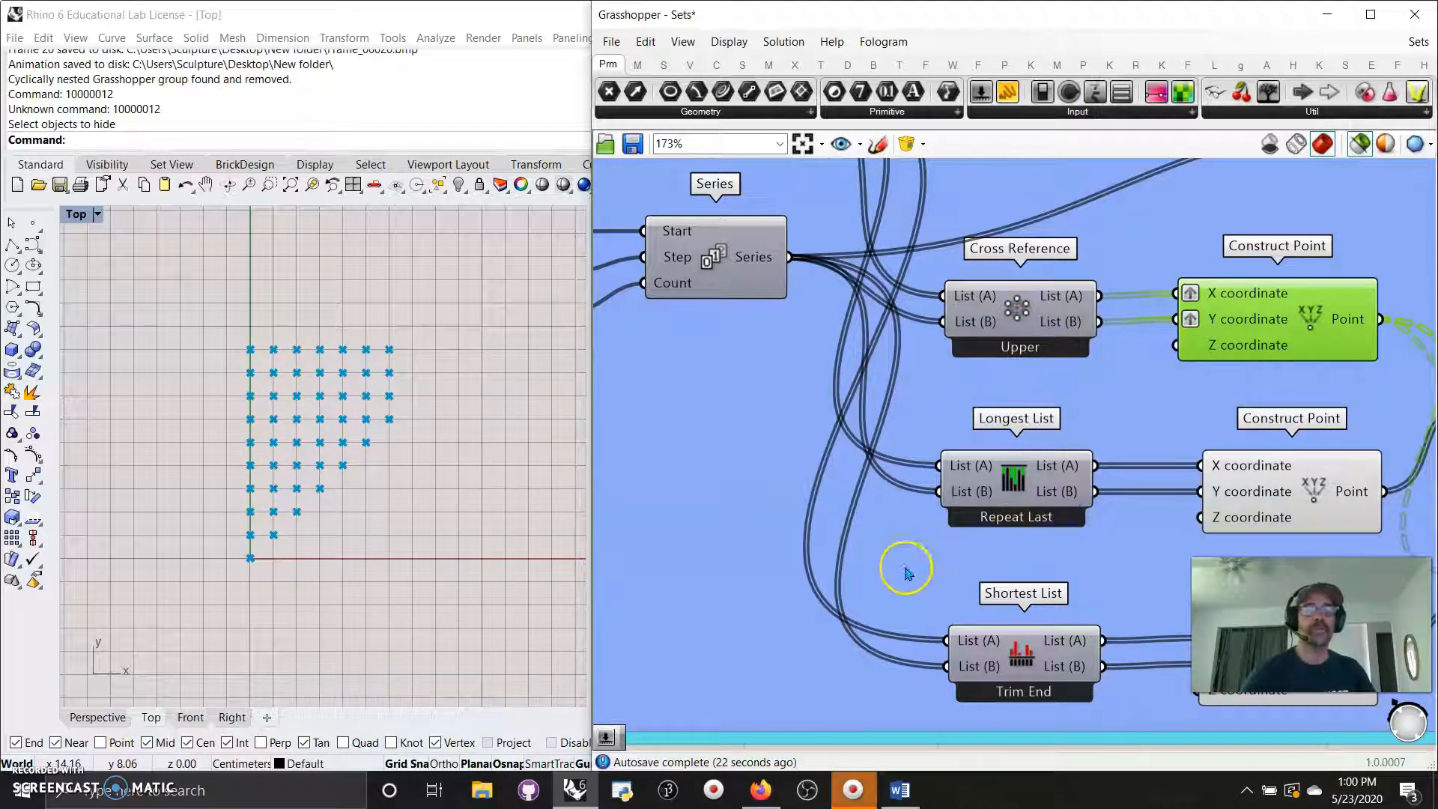
Set the second Series' Count slider to 5 and the first Series' Count slider to 10
{"action": "right_click_drag", "start_coordinate": [906, 573], "coordinate": [857, 564]}
{"action": "scroll", "coordinate": [861, 555], "scroll_direction": "down", "scroll_amount": 4}
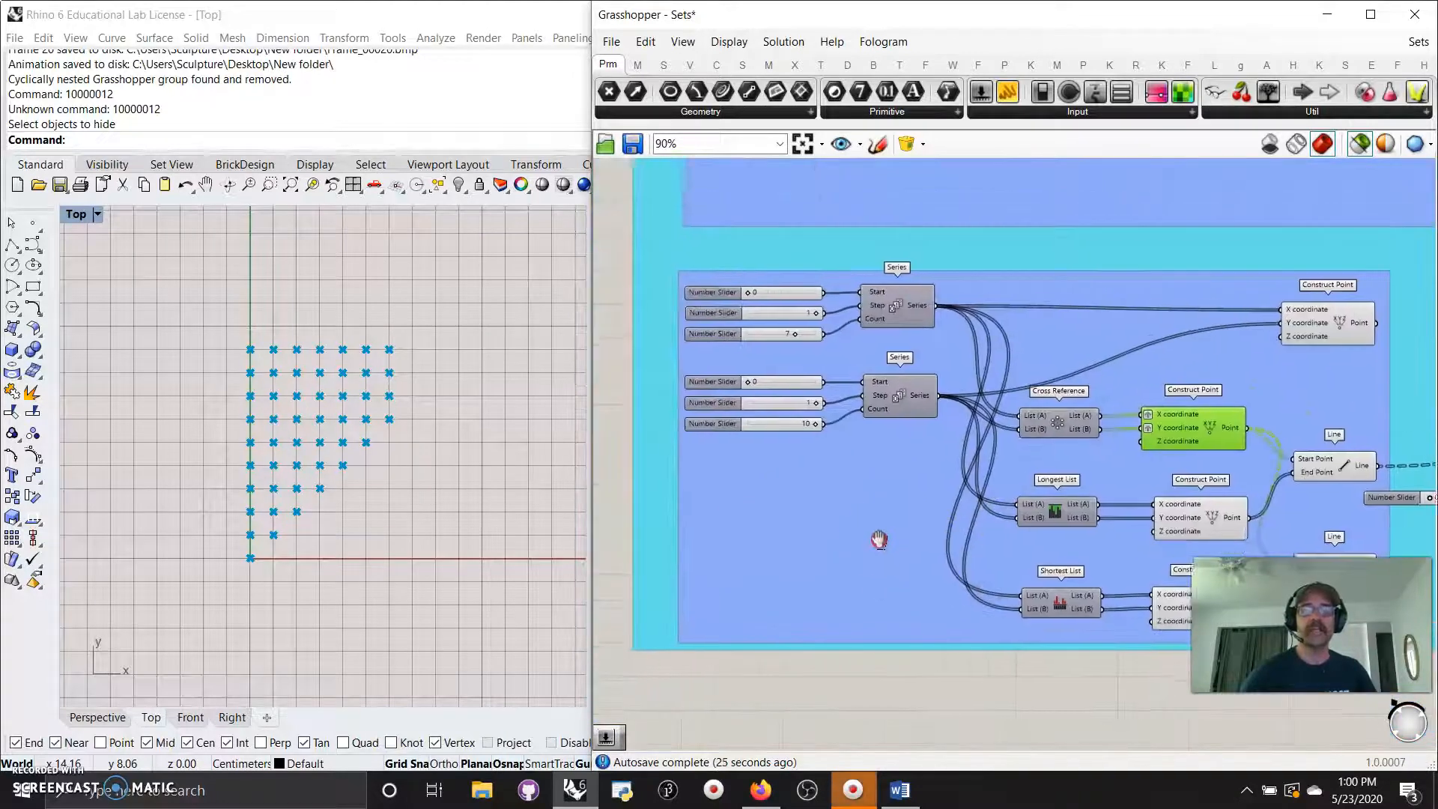
{"action": "scroll", "coordinate": [831, 442], "scroll_direction": "up", "scroll_amount": 2}
{"action": "left_click", "coordinate": [814, 420]}
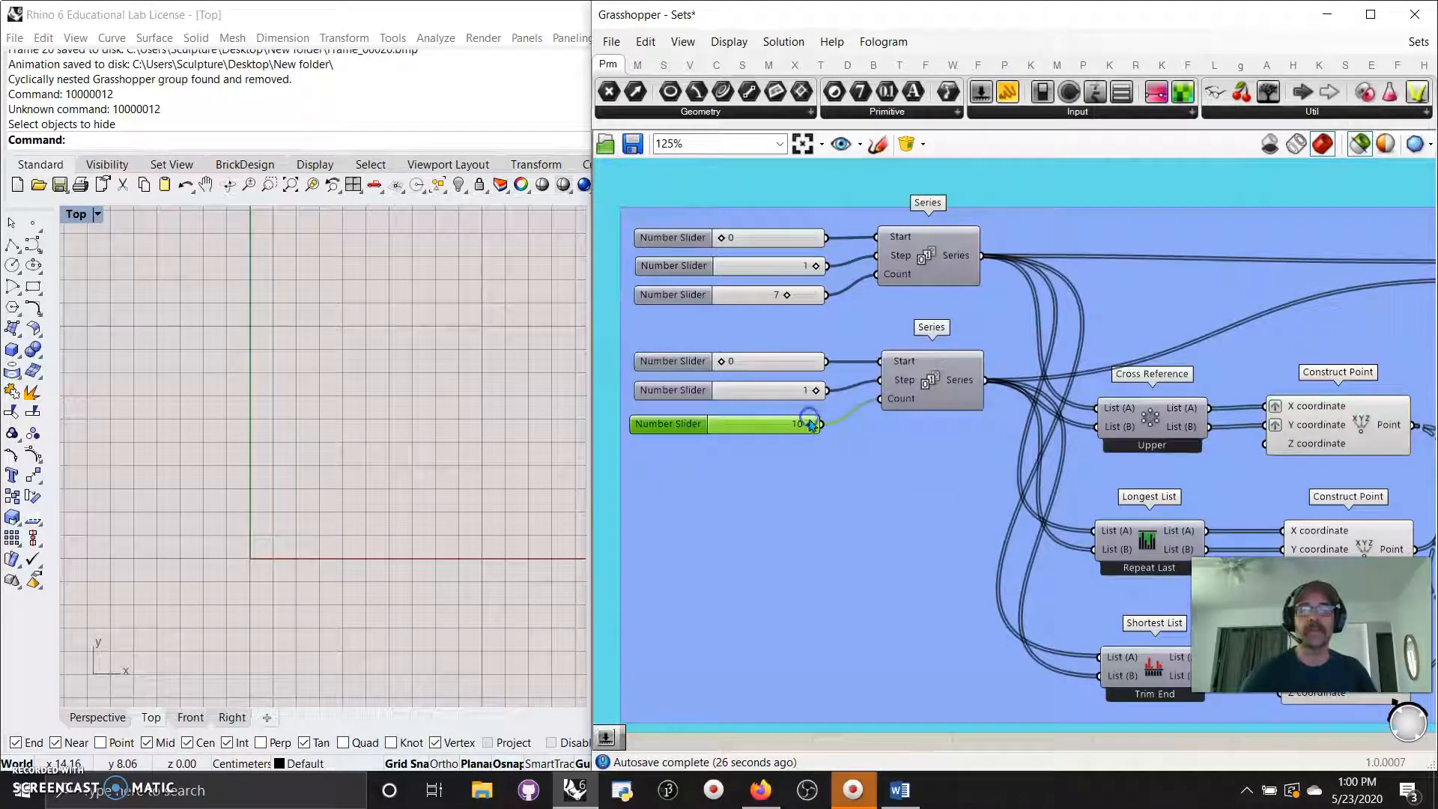
{"action": "left_click_drag", "start_coordinate": [812, 424], "coordinate": [762, 425]}
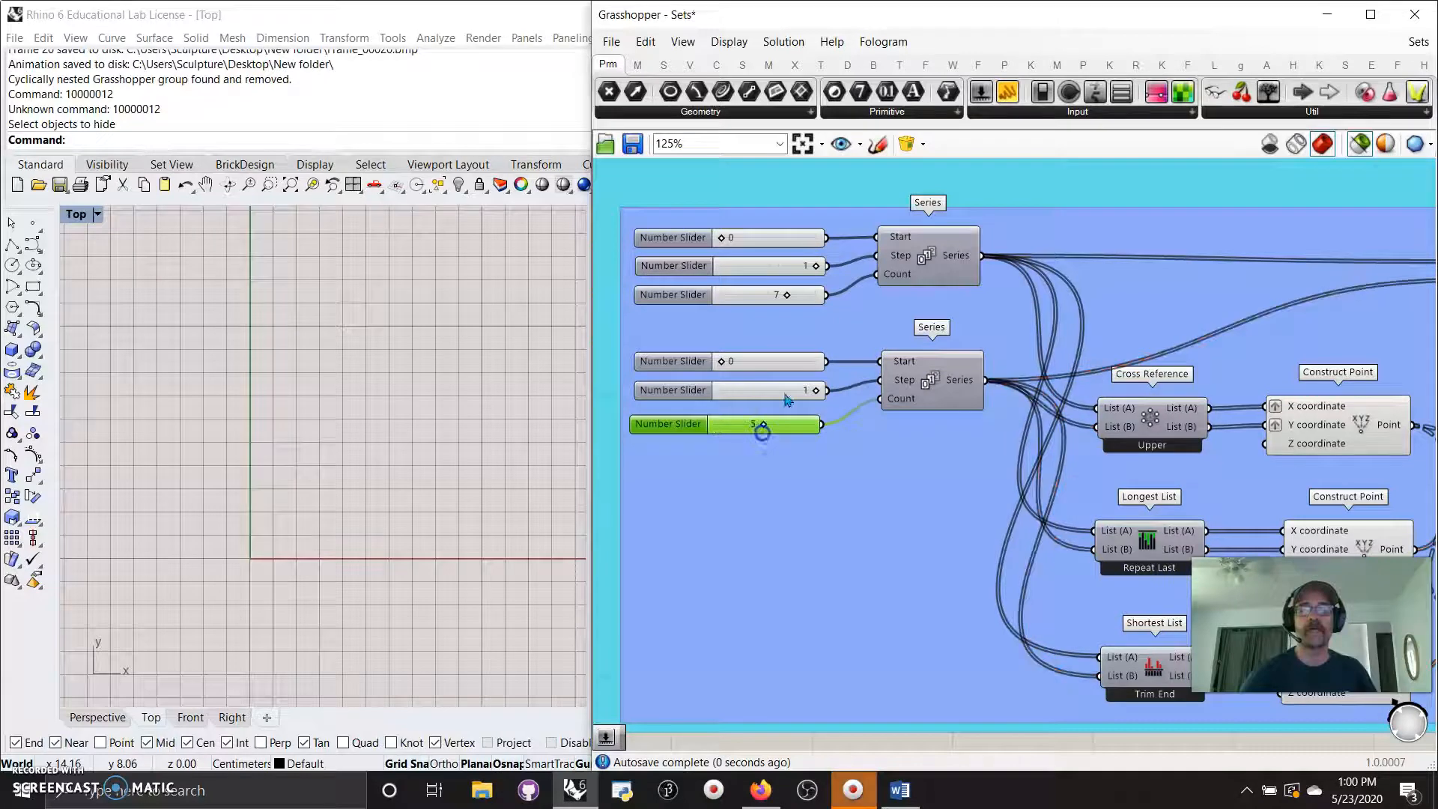
{"action": "left_click", "coordinate": [789, 297]}
Select the Construct Points fed by Longest List and Shortest List in turn, and the lower Line, to compare their geometry
{"action": "left_click", "coordinate": [1340, 534]}
{"action": "right_click_drag", "start_coordinate": [1003, 625], "coordinate": [777, 464]}
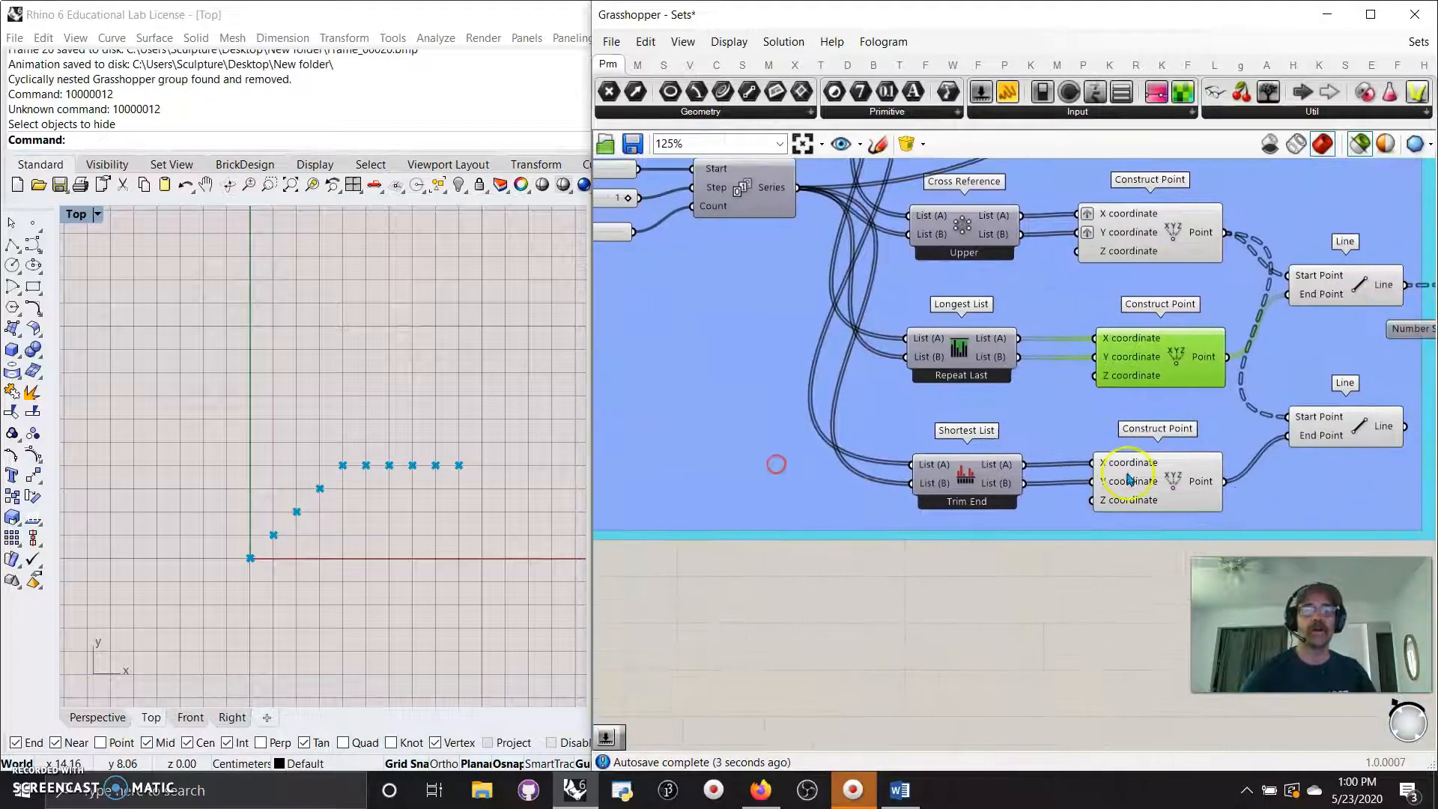
{"action": "left_click", "coordinate": [1154, 488]}
{"action": "left_click", "coordinate": [1135, 356]}
{"action": "left_click", "coordinate": [1154, 485]}
{"action": "left_click", "coordinate": [1343, 424]}
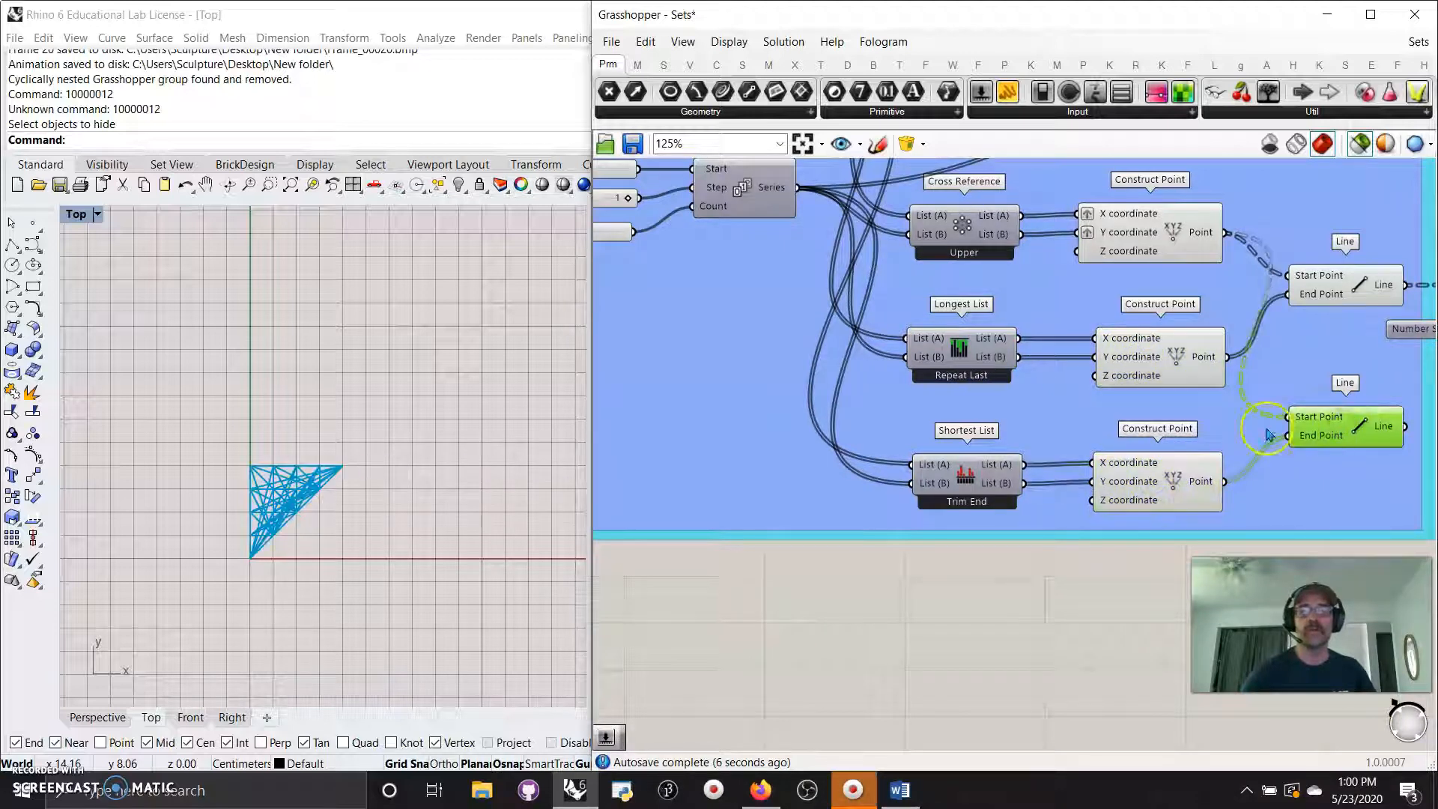
Preview the lower Line with its End Point fed by the Longest List Construct Point, and restore the Shortest List connection
{"action": "left_click", "coordinate": [1158, 364]}
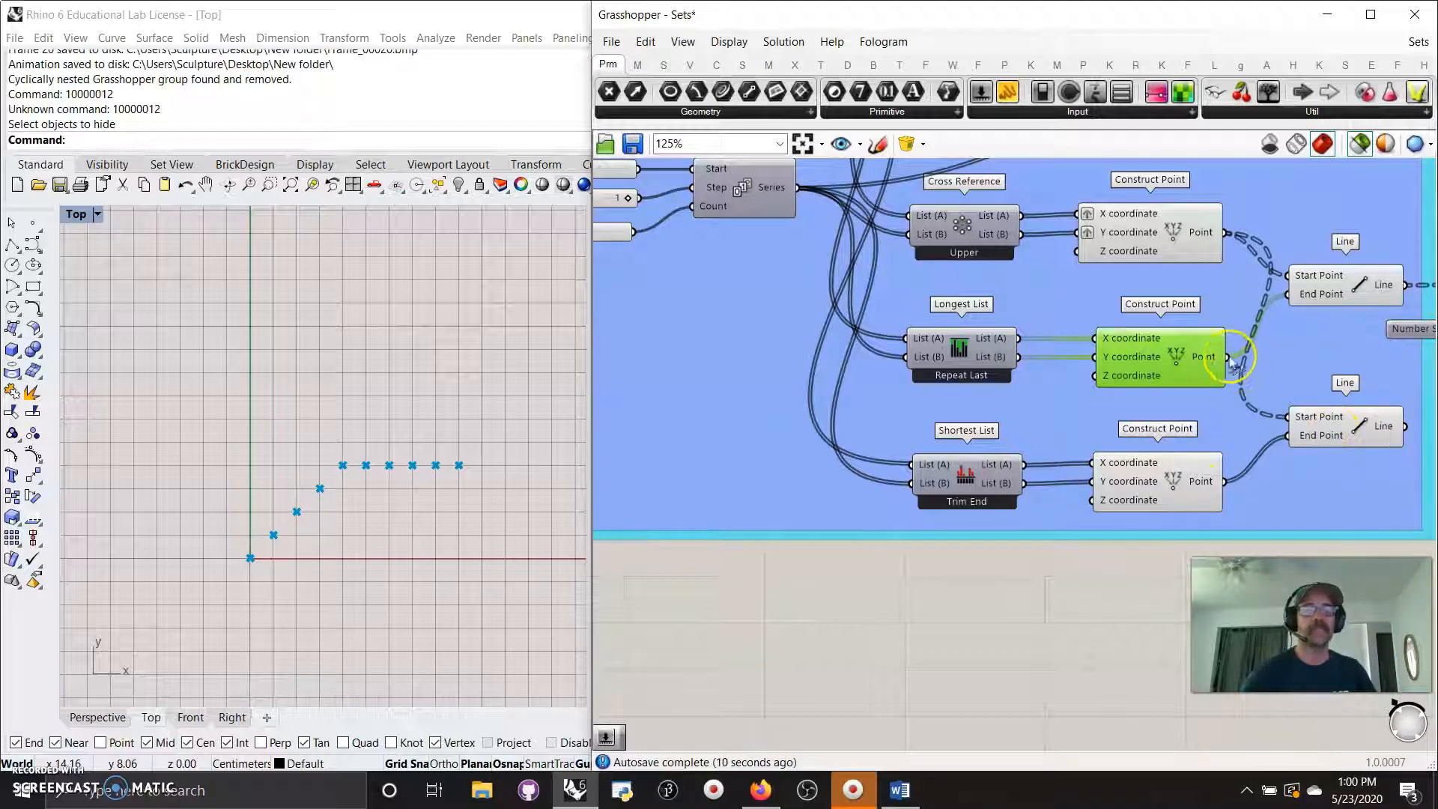
{"action": "left_click_drag", "start_coordinate": [1255, 440], "coordinate": [1282, 442]}
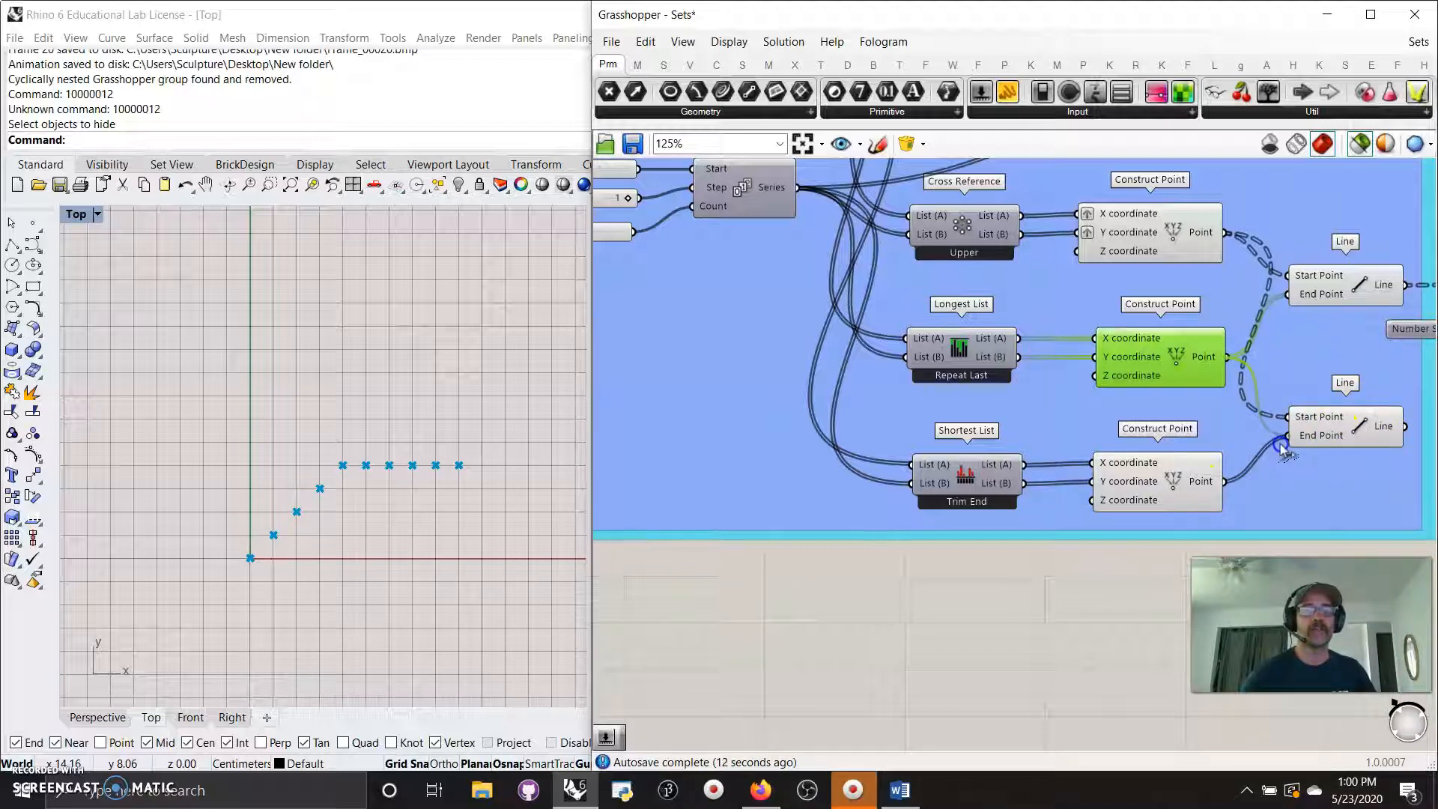
{"action": "left_click", "coordinate": [1343, 433]}
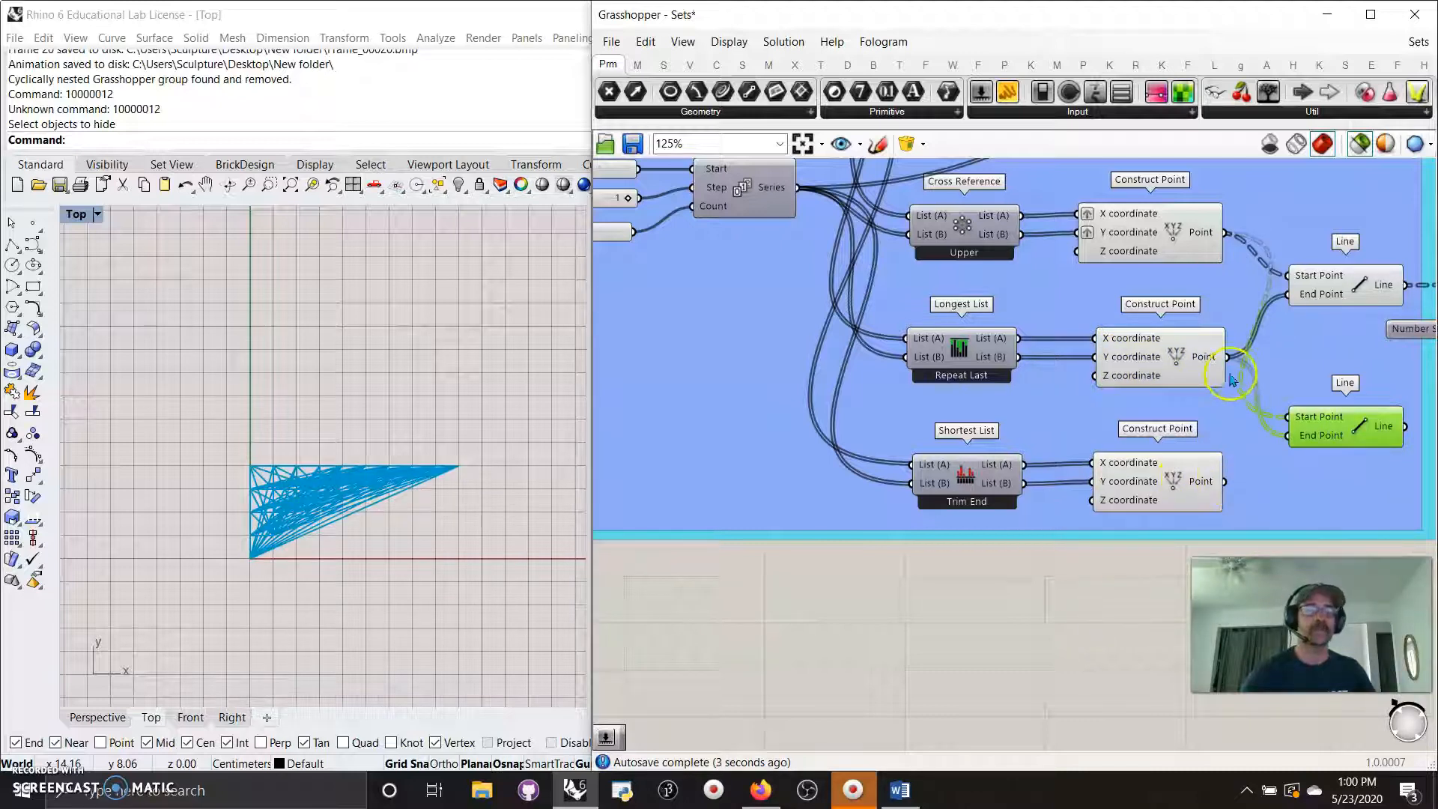
{"action": "left_click_drag", "start_coordinate": [1225, 482], "coordinate": [1288, 436]}
Select the two Line components in turn to compare their geometry, and reselect the Construct Point fed by Longest List
{"action": "left_click", "coordinate": [1329, 295]}
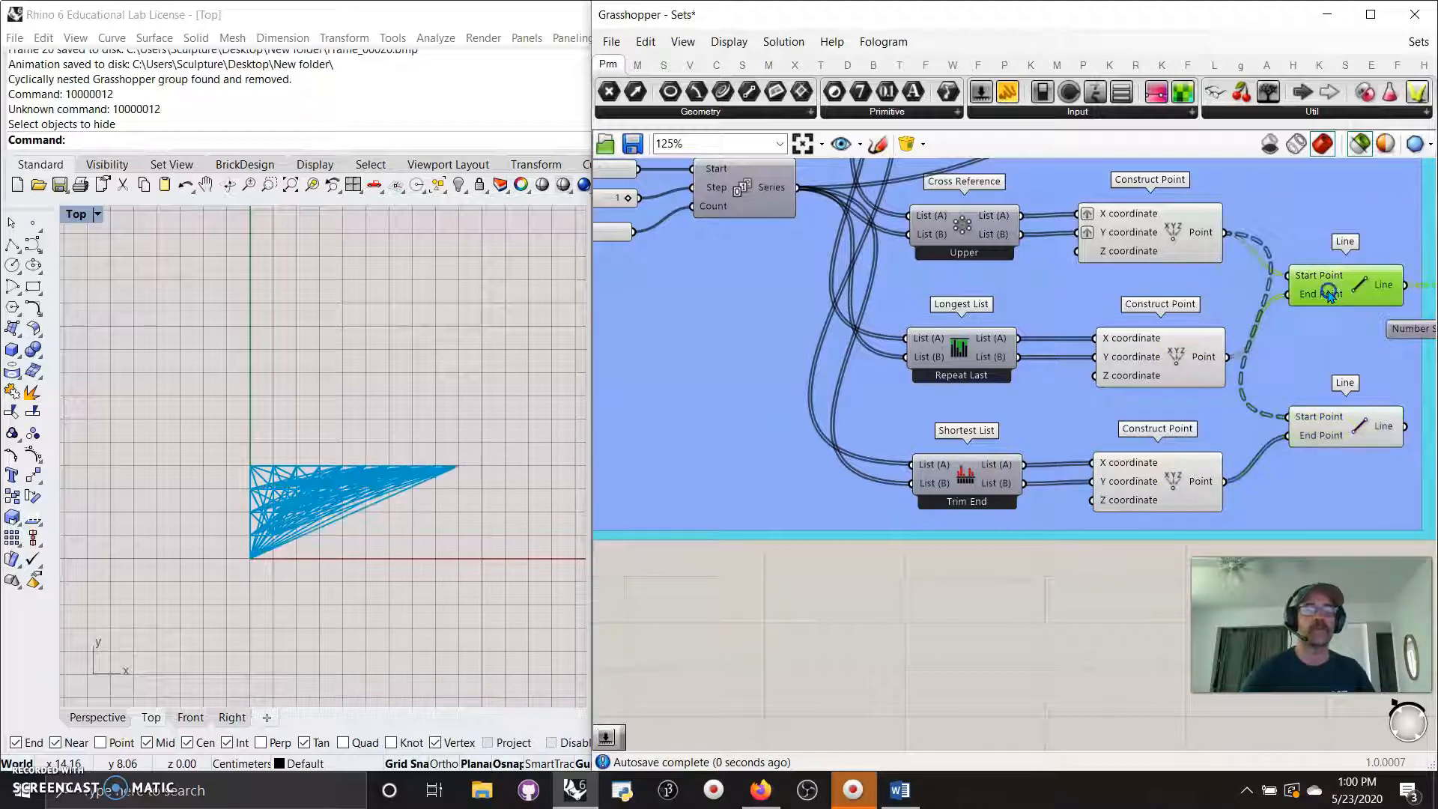
{"action": "left_click", "coordinate": [1343, 425]}
{"action": "left_click", "coordinate": [959, 354]}
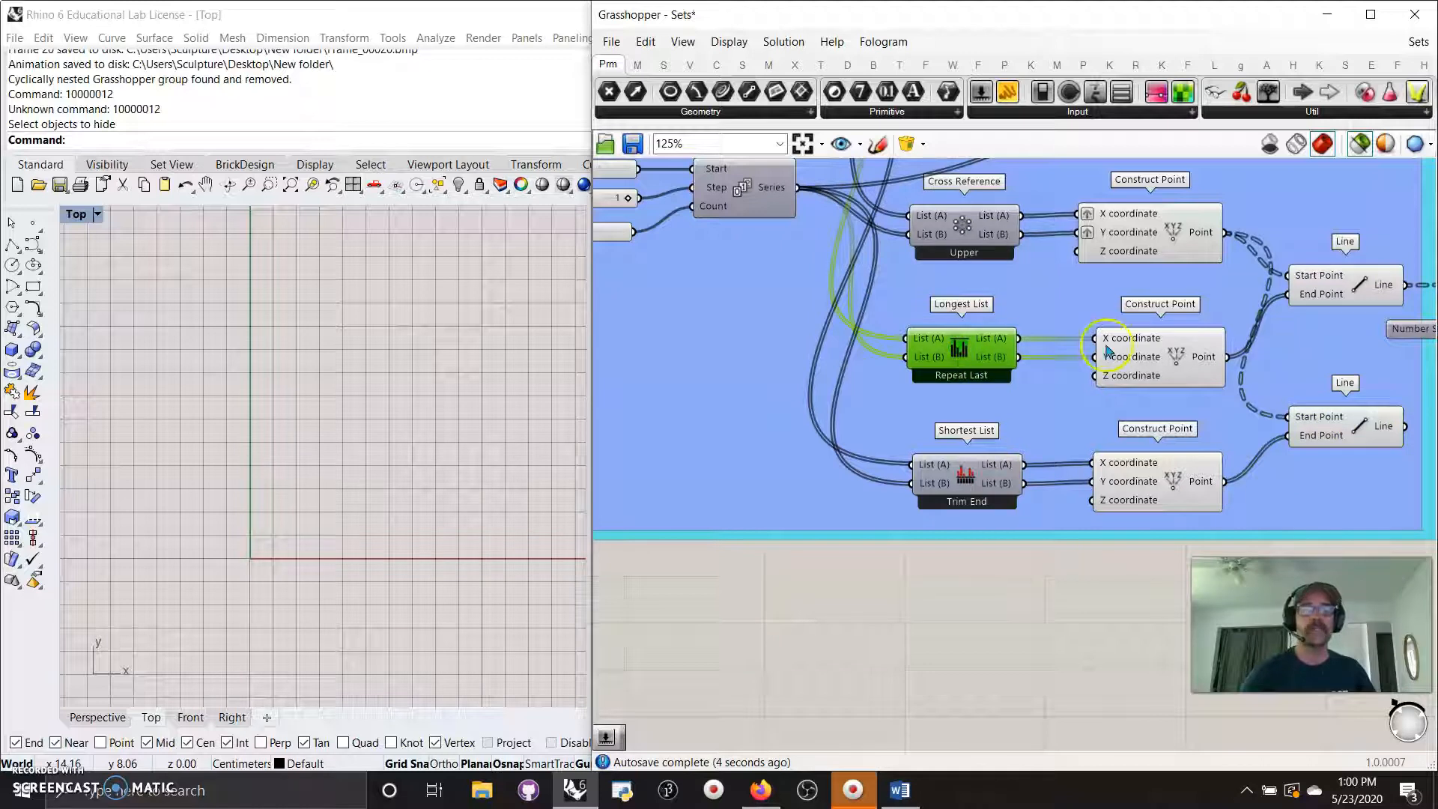
{"action": "left_click", "coordinate": [1173, 362]}
{"action": "right_click_drag", "start_coordinate": [1040, 409], "coordinate": [1196, 520]}
{"action": "mouse_move", "coordinate": [732, 344]}
{"action": "left_mouse_down"}
{"action": "mouse_move", "coordinate": [770, 347]}
{"action": "mouse_move", "coordinate": [735, 354]}
{"action": "left_mouse_up"}
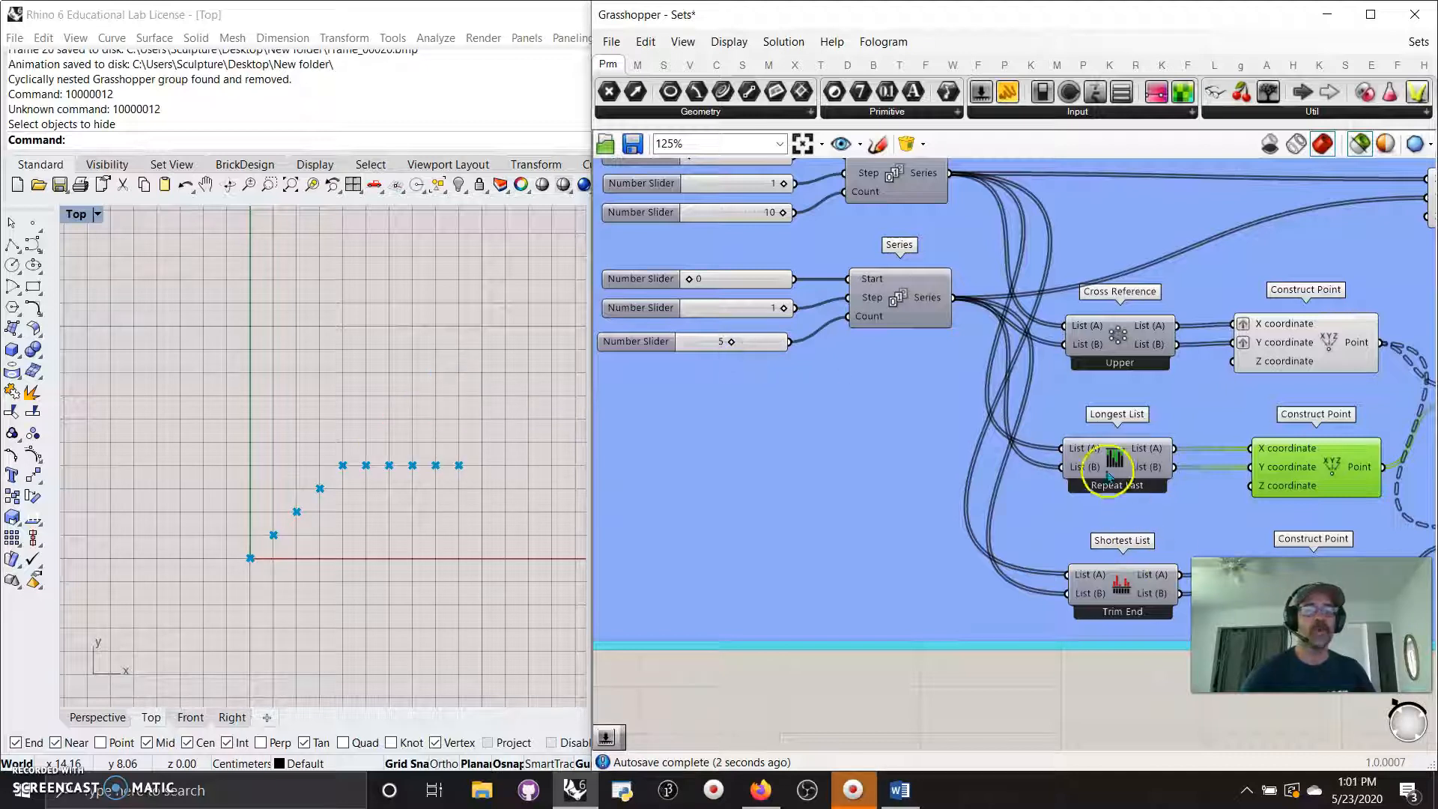
Examine the list-matching modes offered by Longest List and Shortest List without changing them
{"action": "right_click", "coordinate": [1114, 465]}
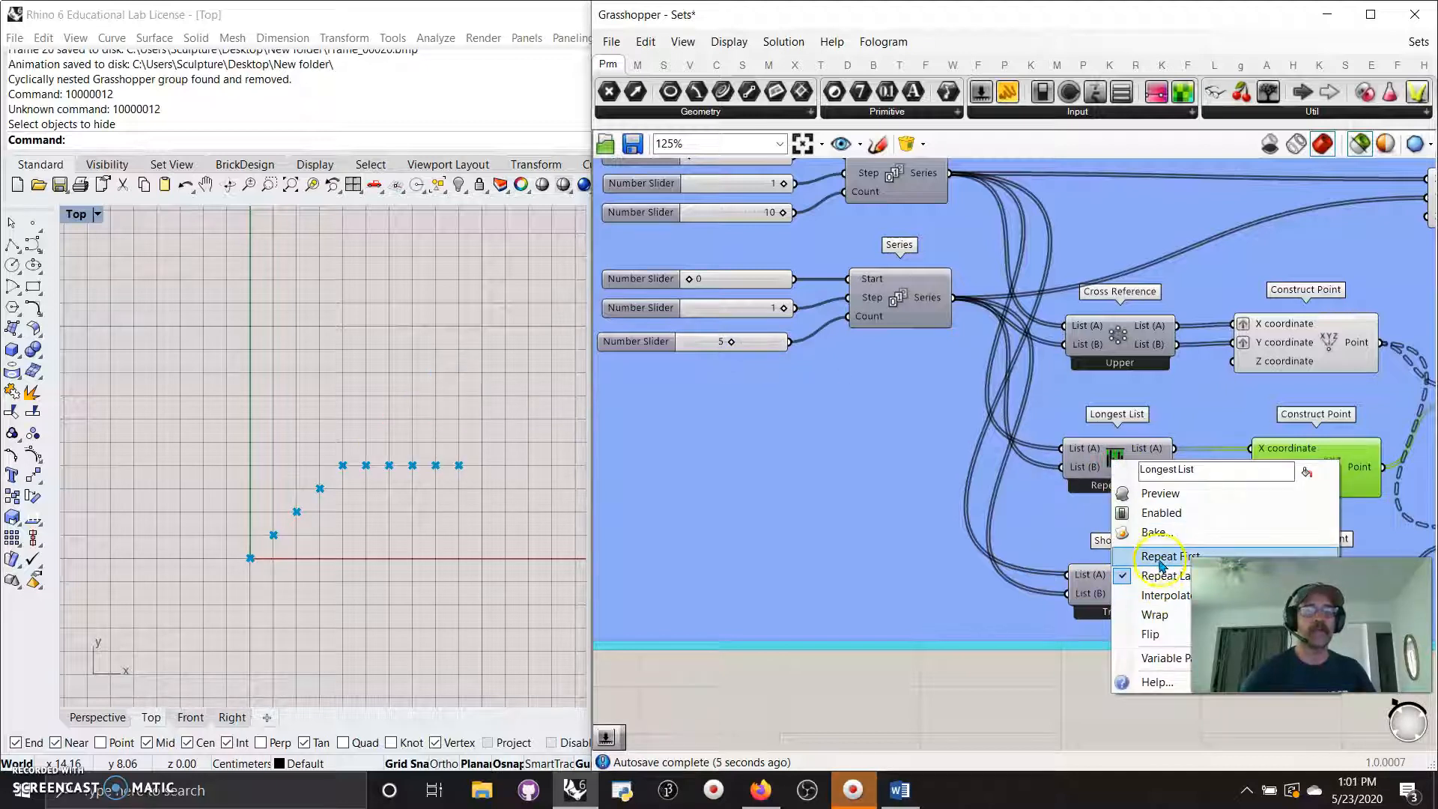
{"action": "left_click", "coordinate": [940, 601]}
{"action": "right_click_drag", "start_coordinate": [1223, 512], "coordinate": [929, 467]}
{"action": "right_click", "coordinate": [834, 538]}
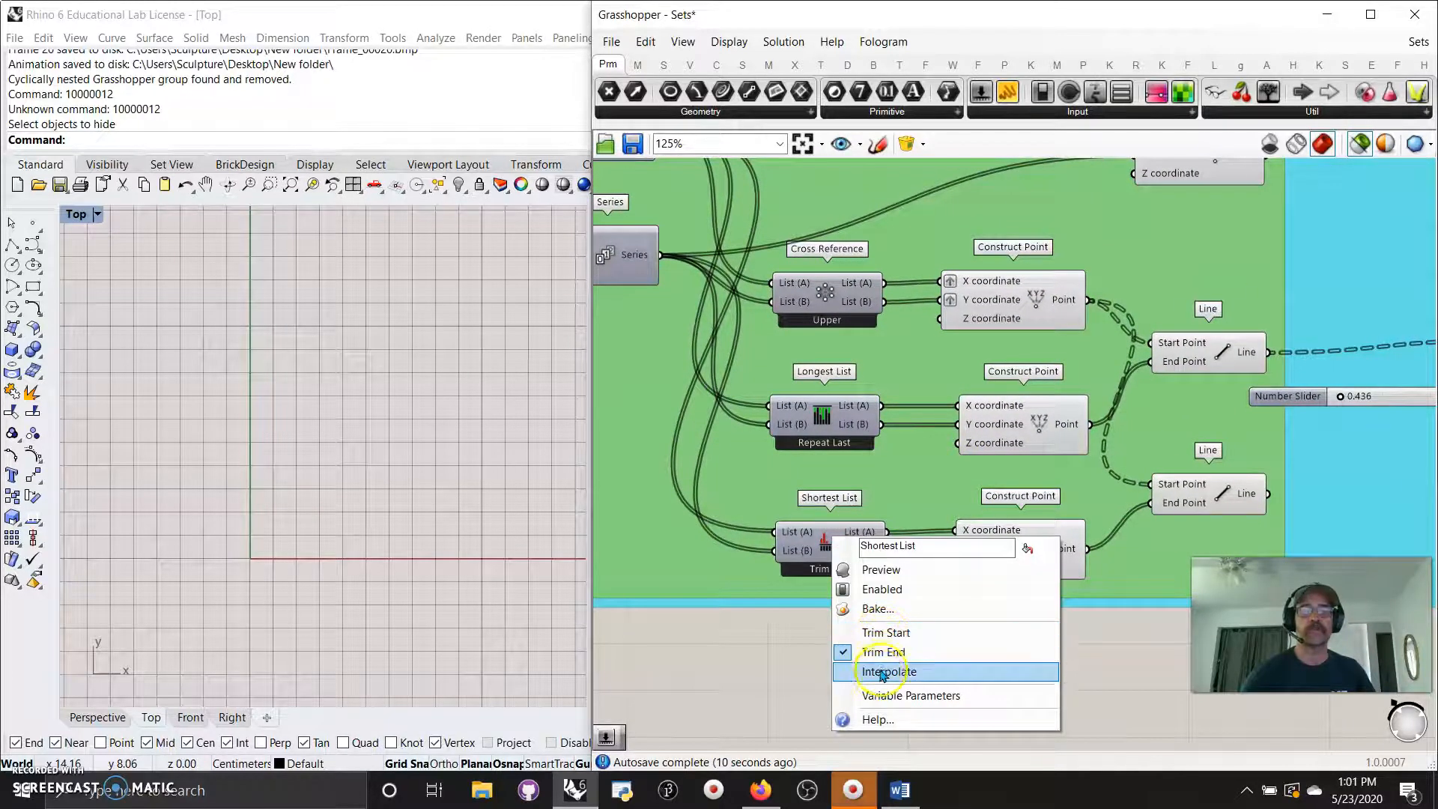
{"action": "left_click", "coordinate": [761, 640]}
Review the geometry of the three list-matching Construct Points and both Lines by selecting each in turn
{"action": "right_click_drag", "start_coordinate": [772, 513], "coordinate": [677, 531]}
{"action": "left_click", "coordinate": [916, 442]}
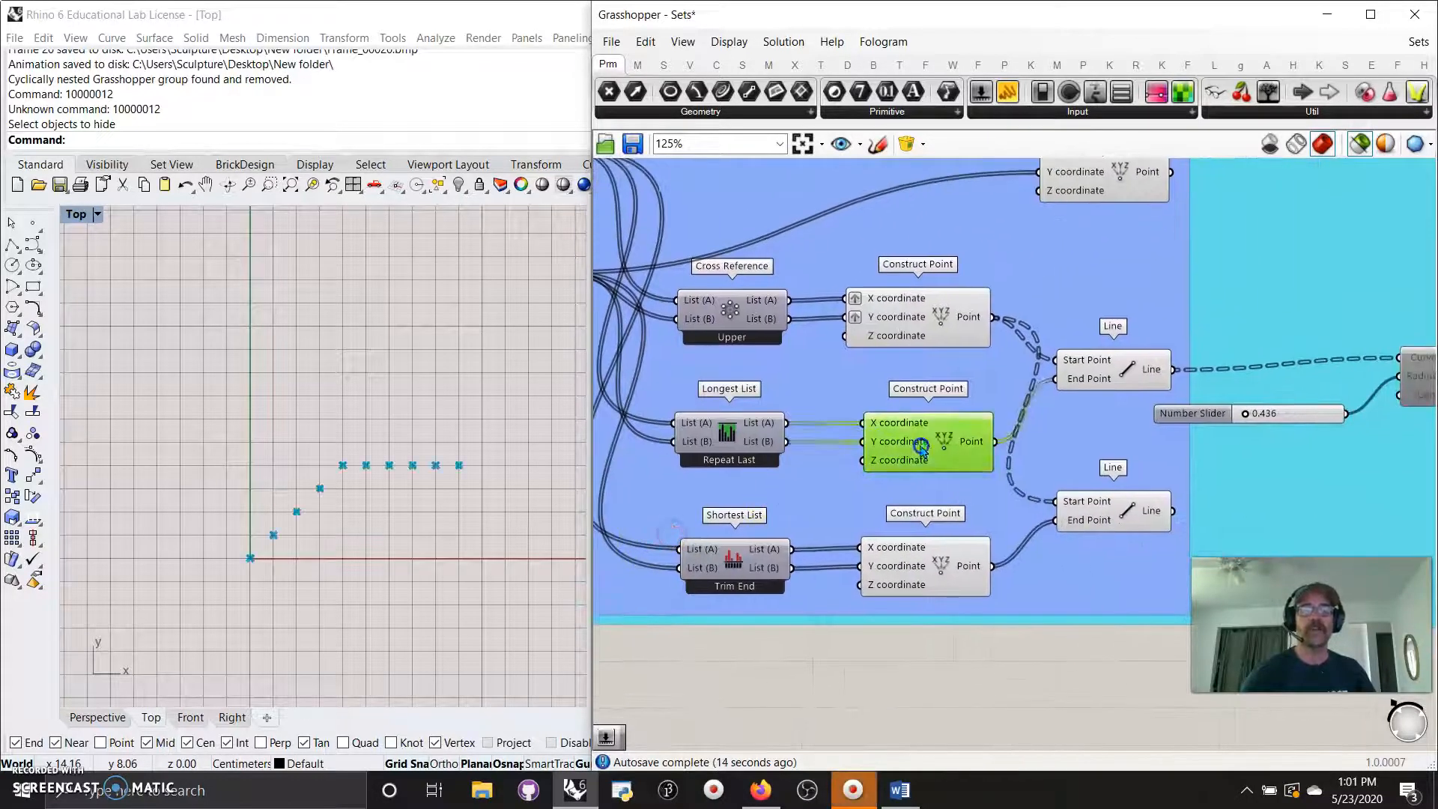
{"action": "left_click", "coordinate": [901, 330]}
{"action": "left_click", "coordinate": [929, 568]}
{"action": "left_click", "coordinate": [1120, 379]}
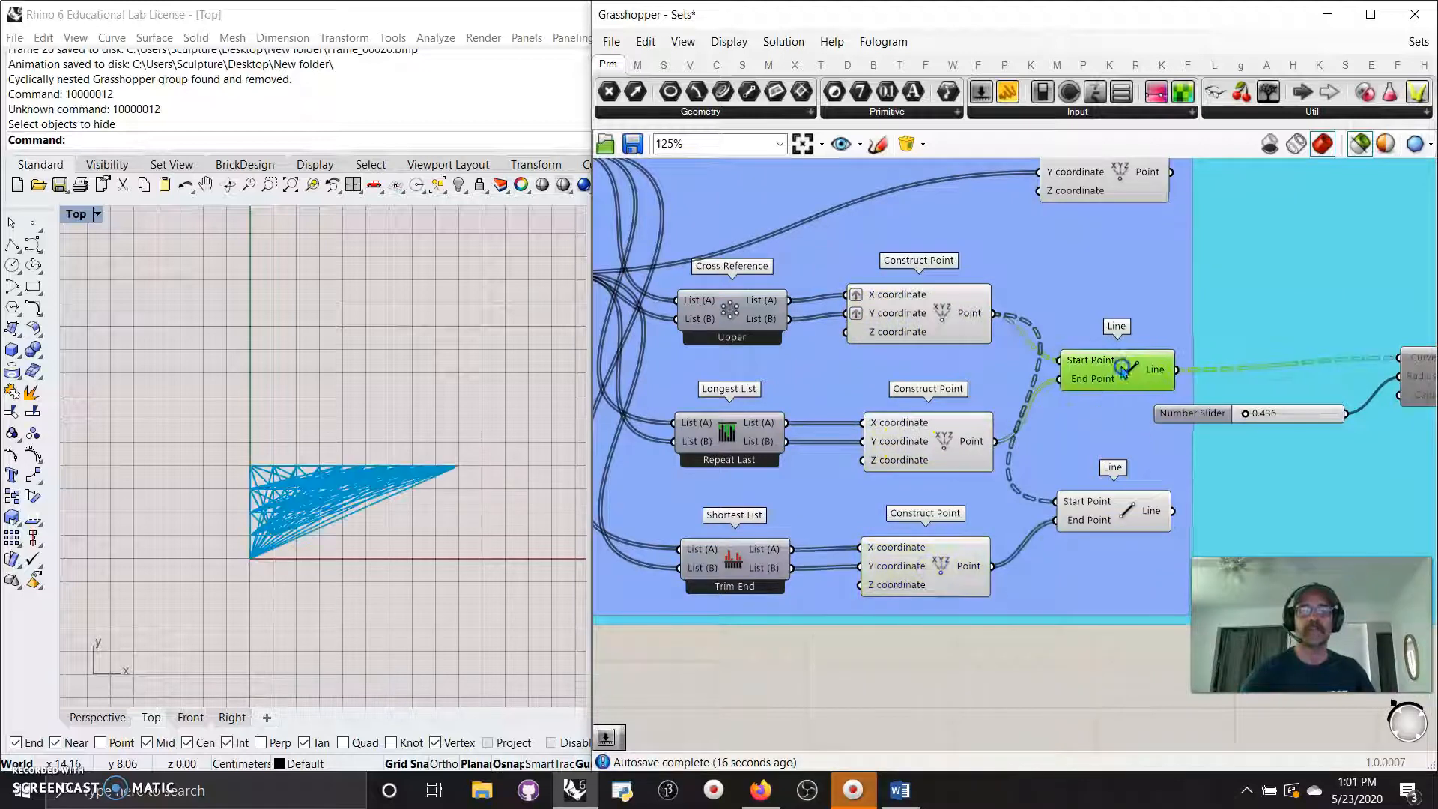
{"action": "left_click", "coordinate": [1081, 529]}
Turn on the preview of the Pipe component fed by the upper Line
{"action": "right_click_drag", "start_coordinate": [1352, 499], "coordinate": [1026, 507]}
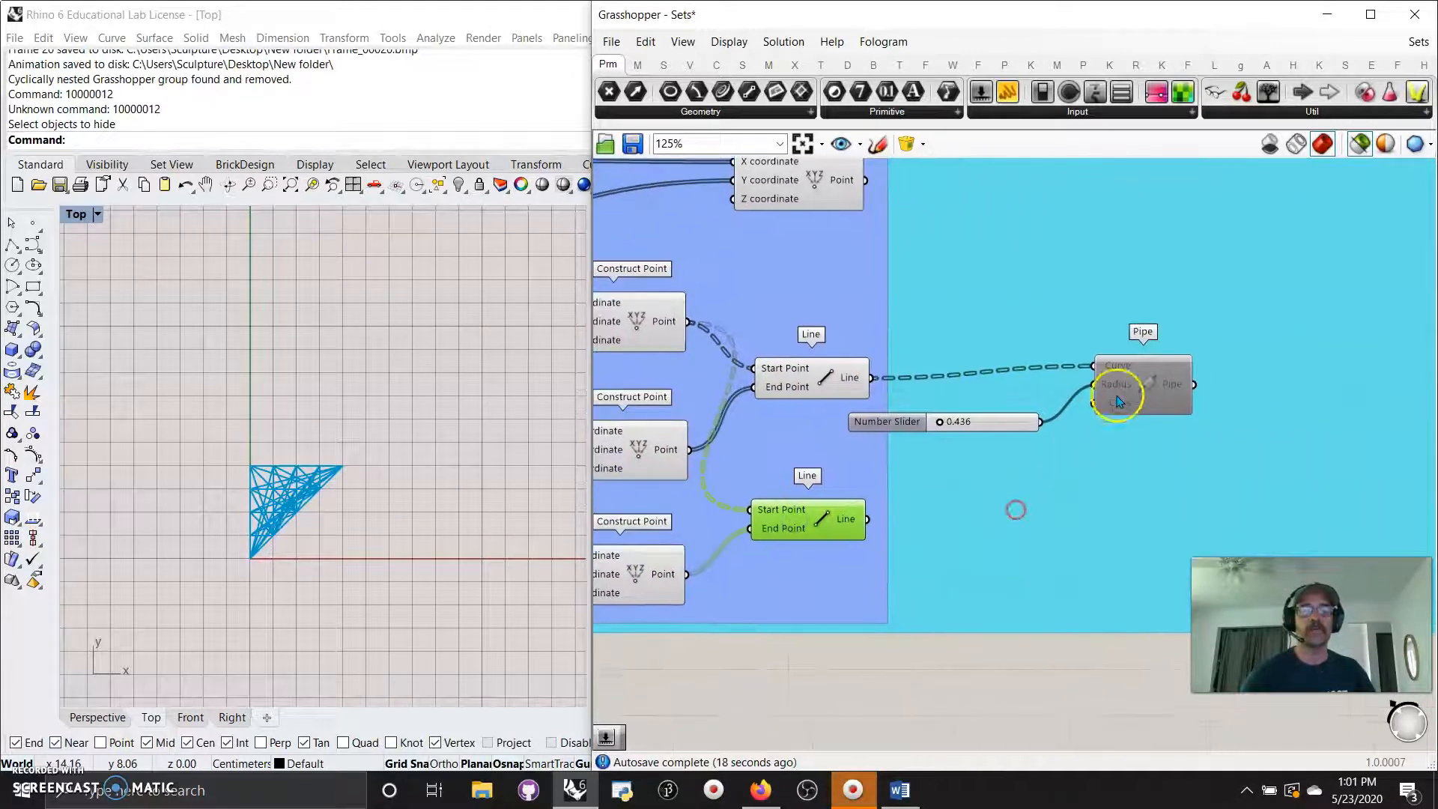
{"action": "right_click", "coordinate": [1128, 393]}
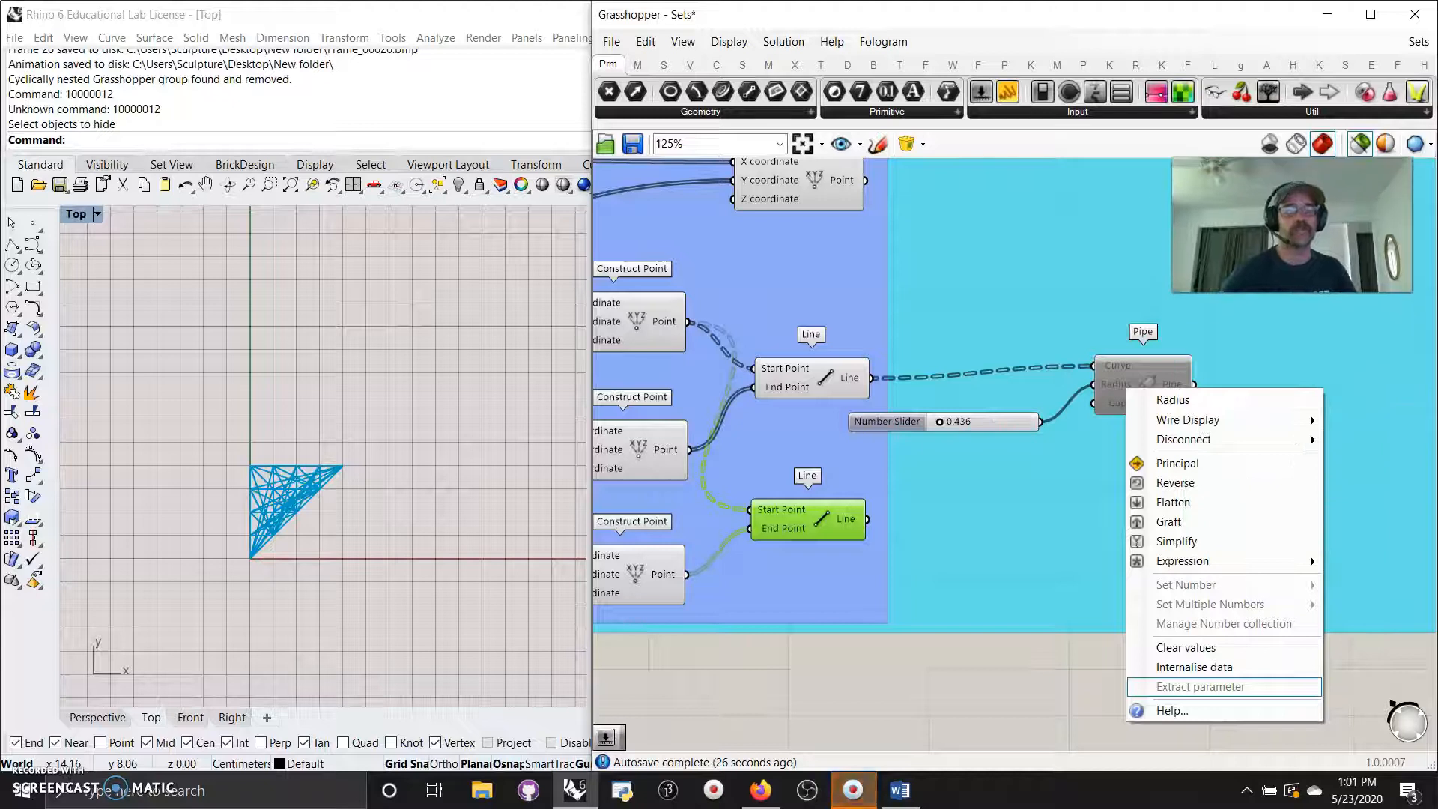
{"action": "right_click_drag", "start_coordinate": [1010, 686], "coordinate": [1064, 703]}
{"action": "right_click", "coordinate": [1179, 422]}
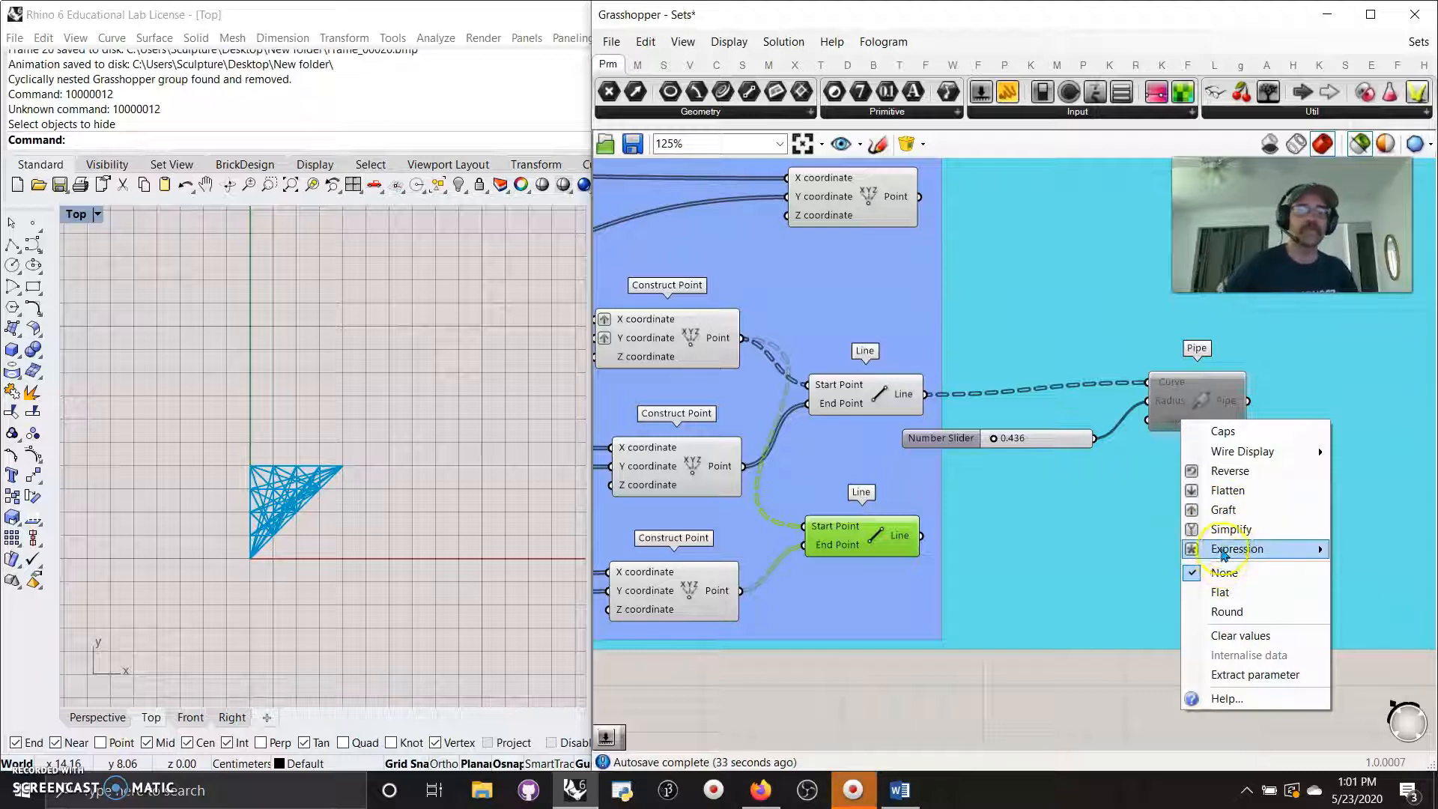
{"action": "mouse_move", "coordinate": [1232, 556]}
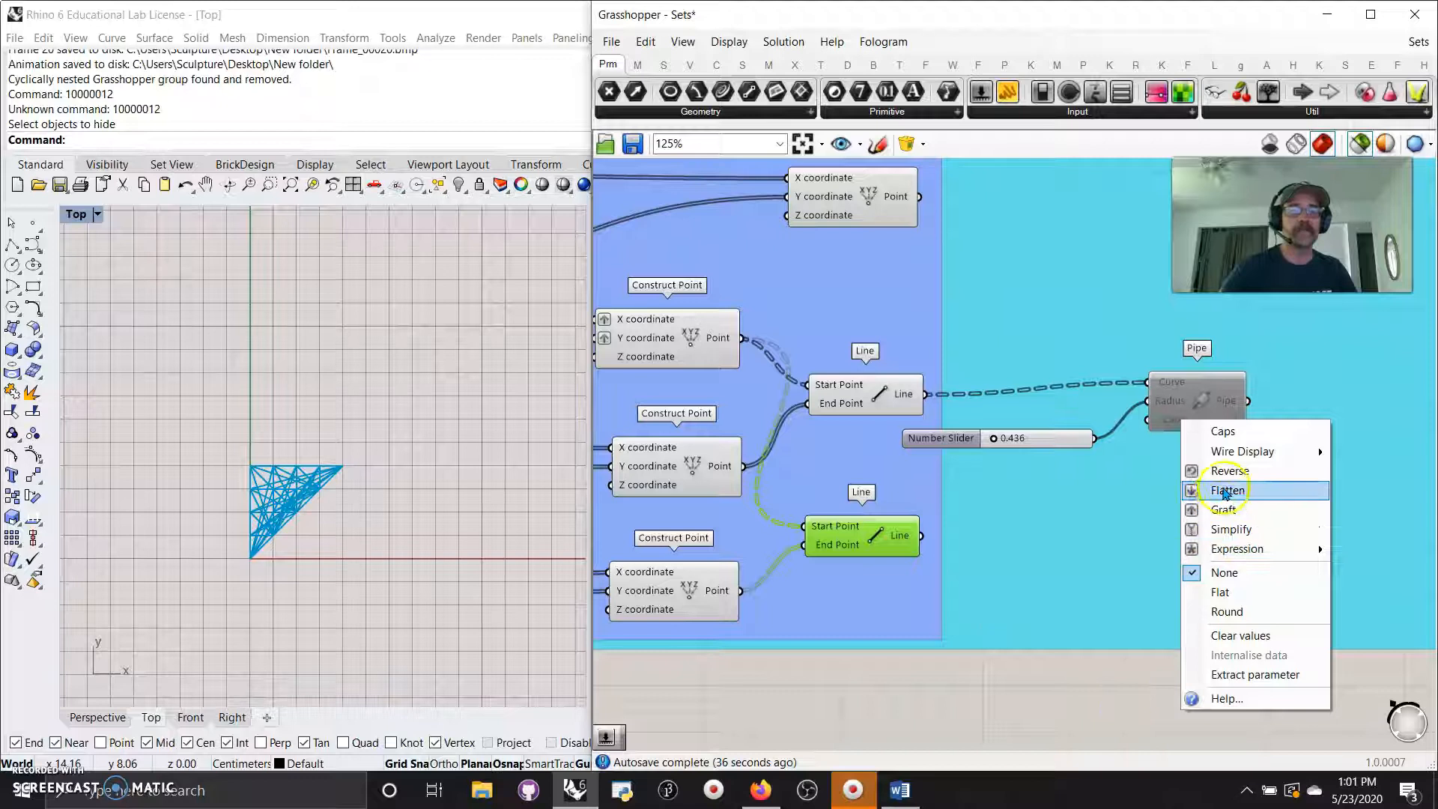
{"action": "left_click", "coordinate": [1191, 390]}
{"action": "right_click", "coordinate": [1287, 414]}
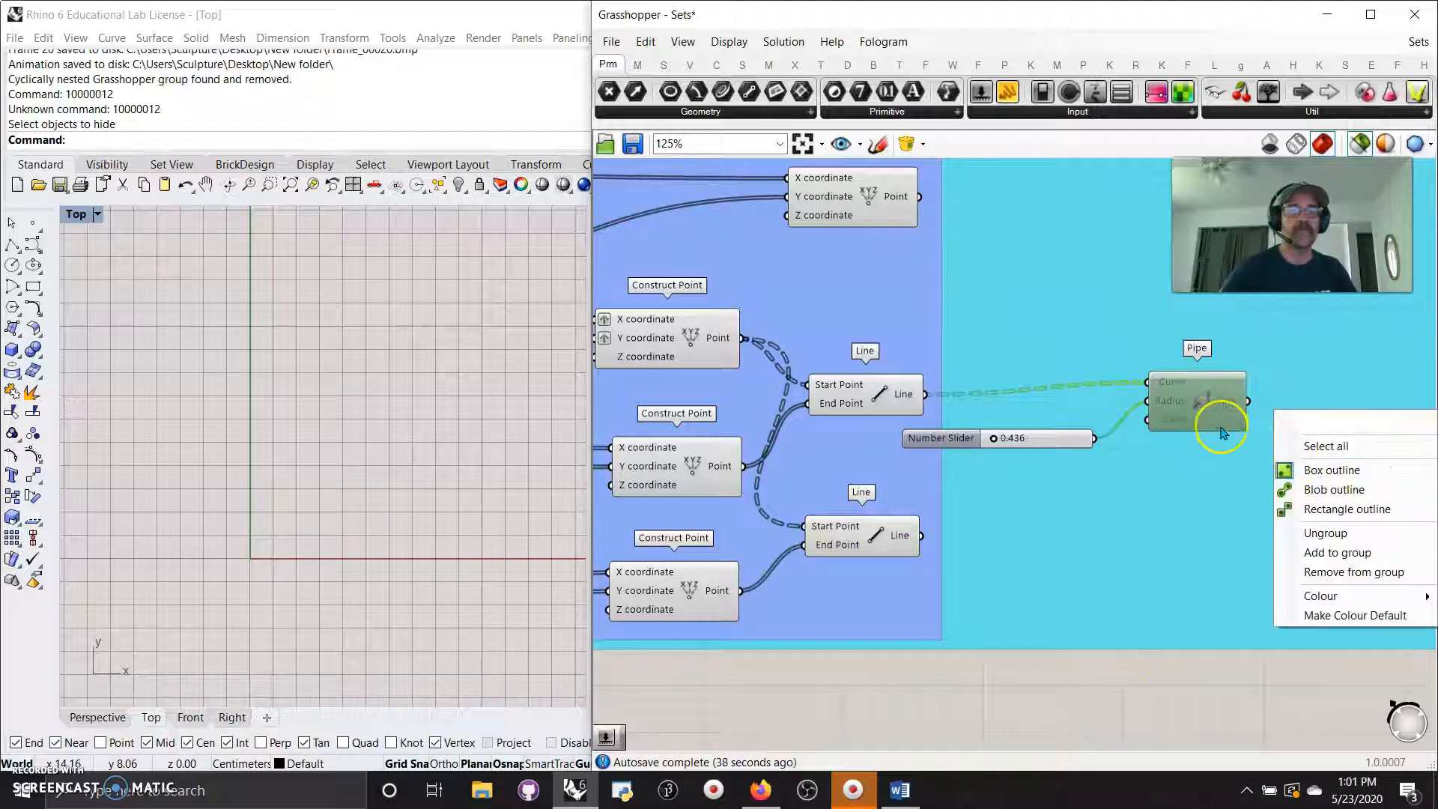
{"action": "right_click", "coordinate": [1183, 713]}
{"action": "left_click", "coordinate": [1233, 546]}
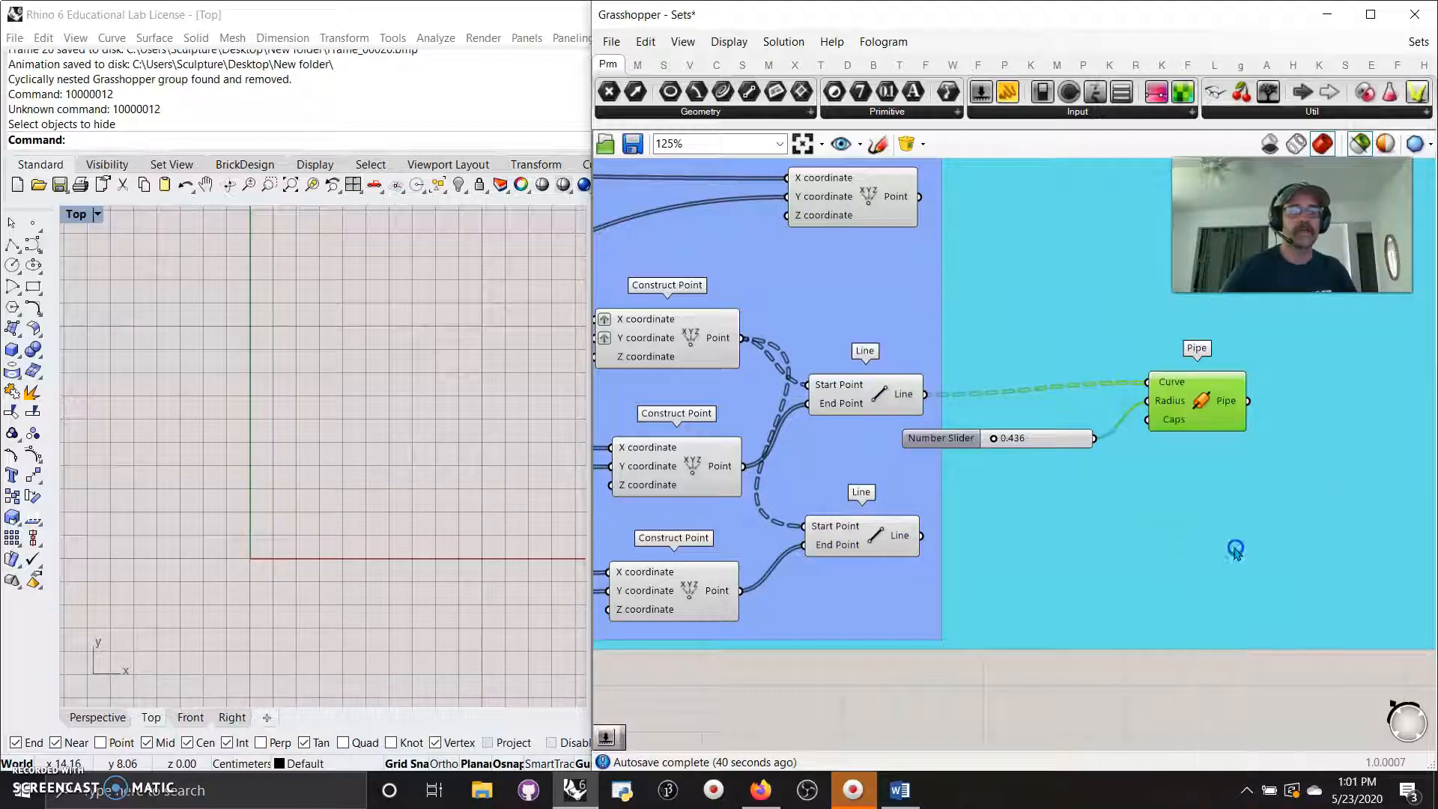
Set the Pipe's radius slider to 0.036
{"action": "right_click_drag", "start_coordinate": [922, 551], "coordinate": [1165, 613]}
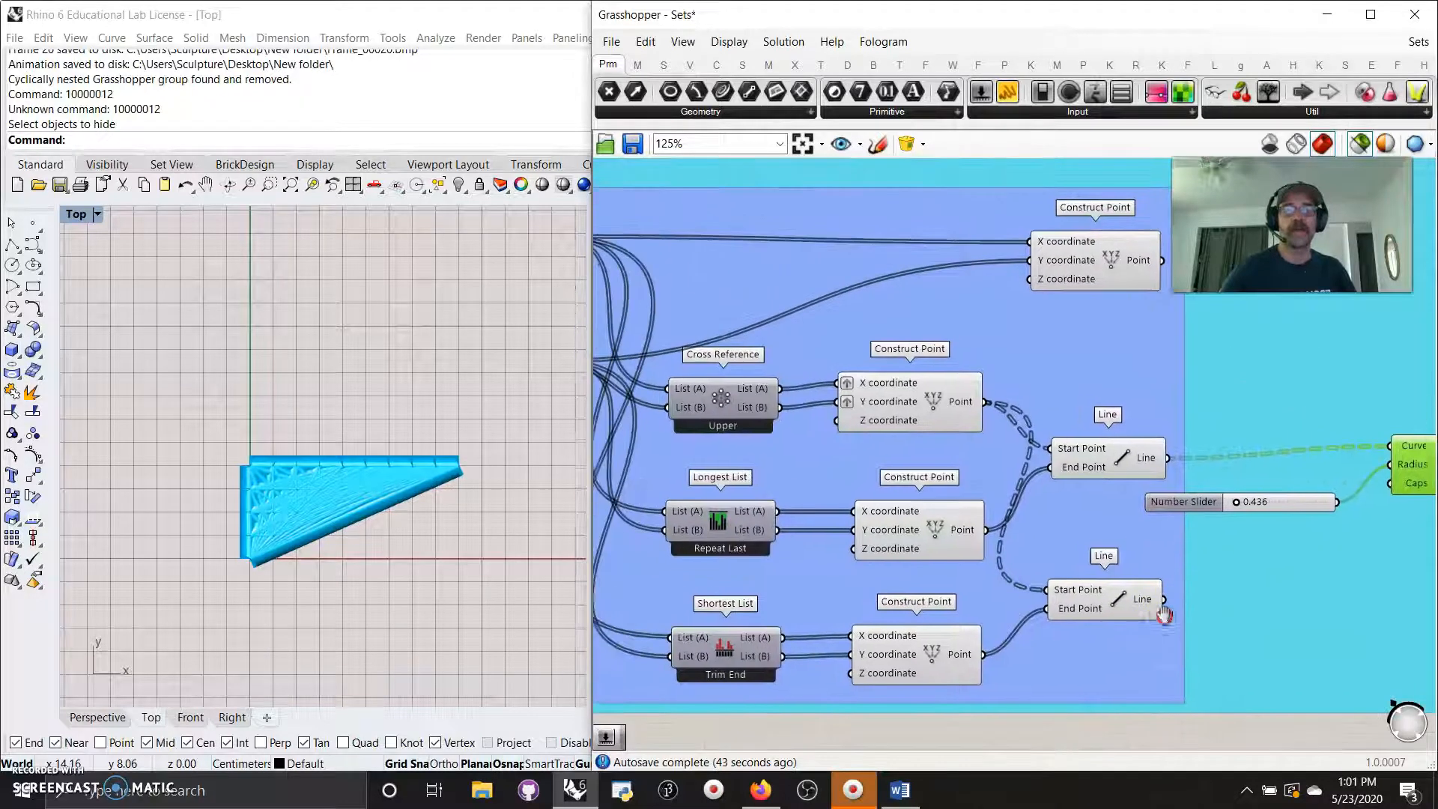
{"action": "left_click", "coordinate": [1121, 602]}
{"action": "left_click", "coordinate": [1405, 477]}
{"action": "right_click_drag", "start_coordinate": [809, 487], "coordinate": [876, 482]}
{"action": "left_click_drag", "start_coordinate": [1224, 496], "coordinate": [1220, 497]}
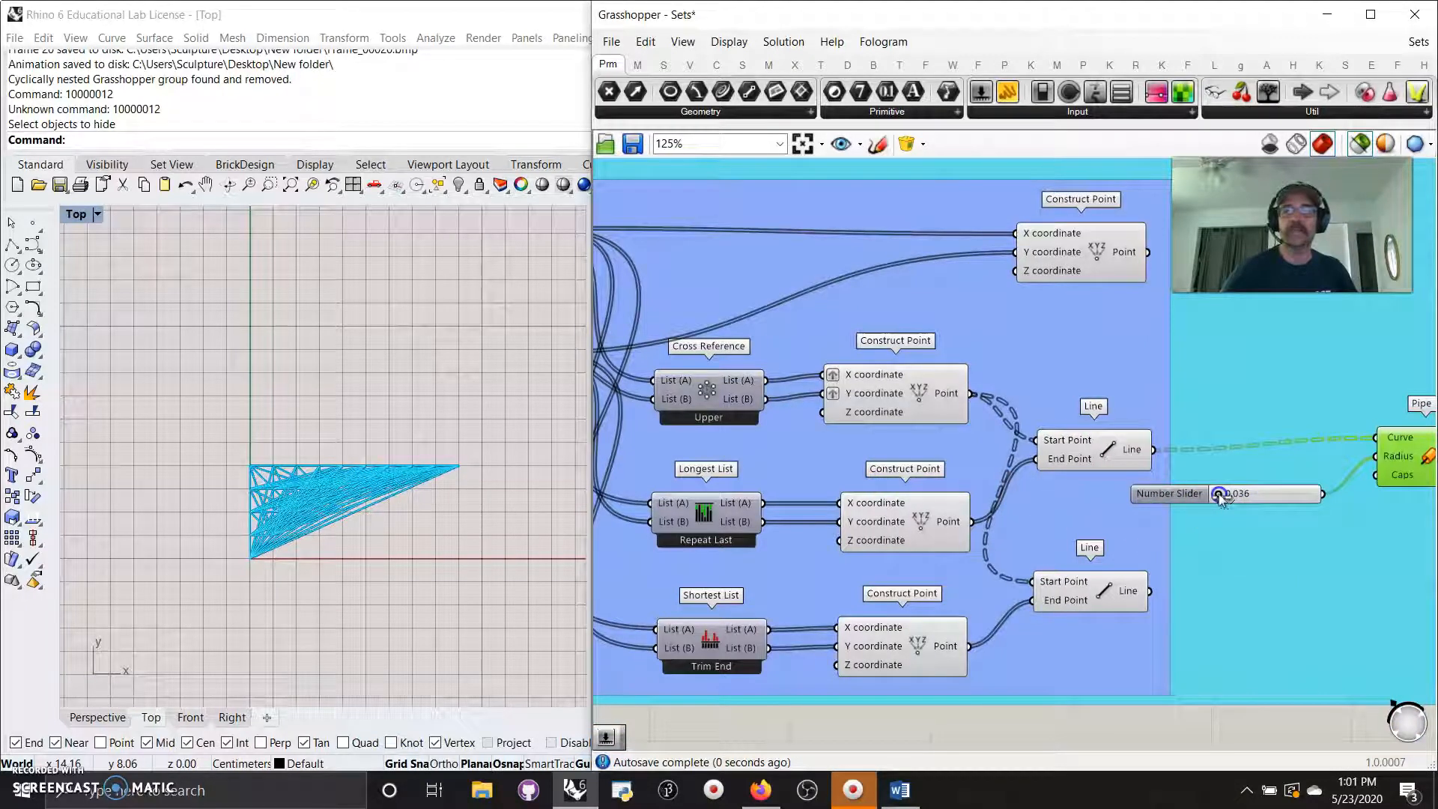
Enlarge the pipe geometry in the Top viewport and set the Cross Reference component to Holistic matching
{"action": "right_click_drag", "start_coordinate": [686, 454], "coordinate": [894, 498]}
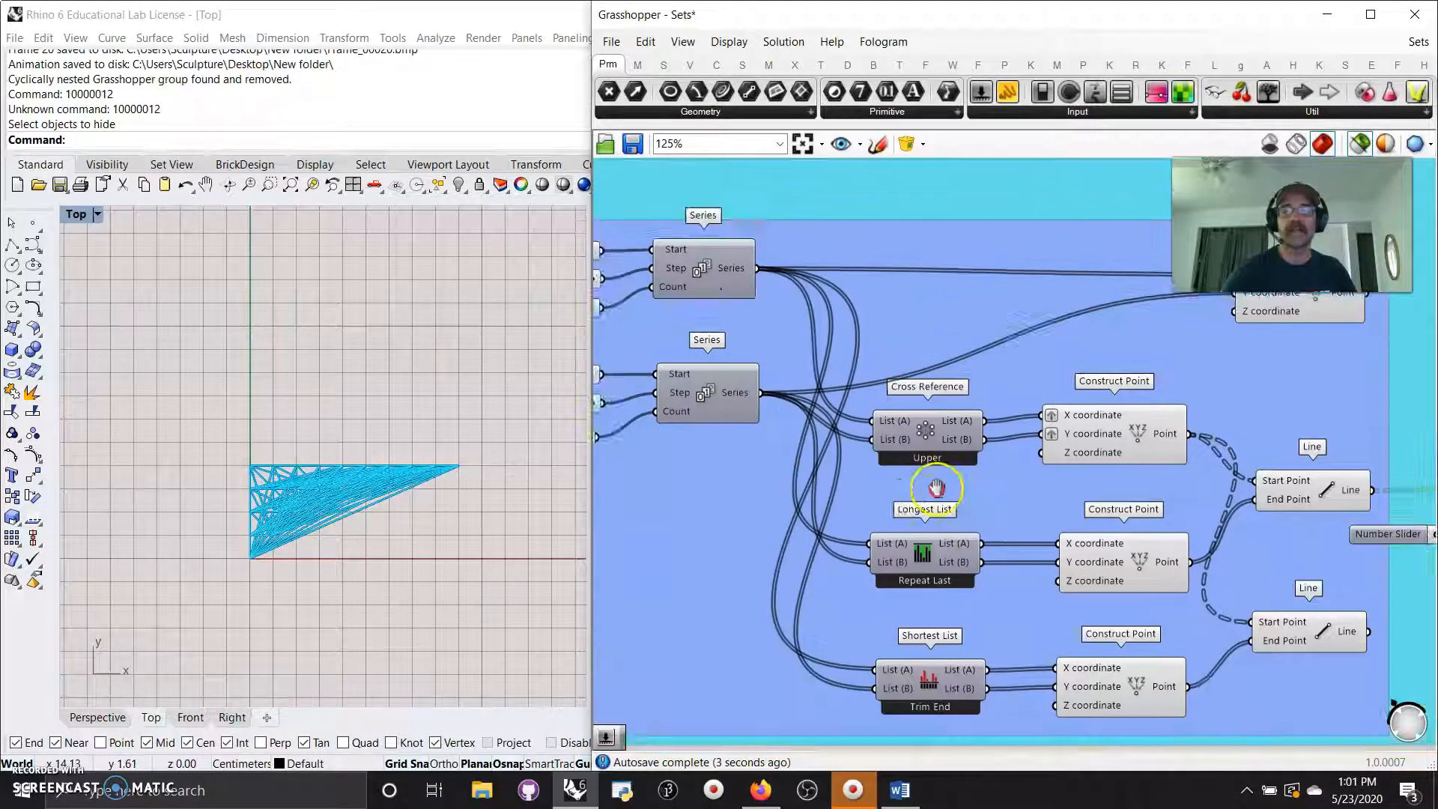
{"action": "right_click_drag", "start_coordinate": [659, 525], "coordinate": [842, 528]}
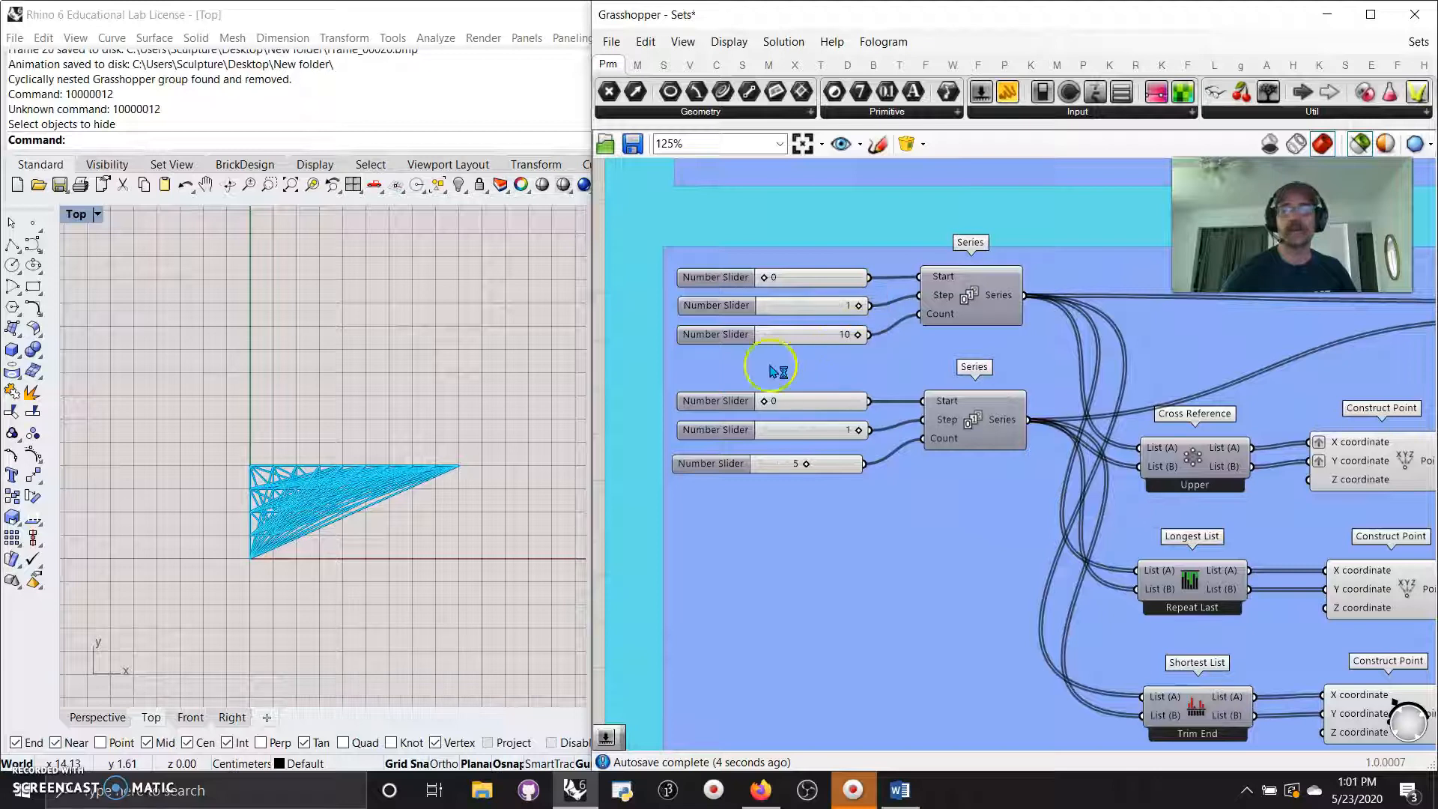
{"action": "scroll", "coordinate": [364, 525], "scroll_direction": "up", "scroll_amount": 3}
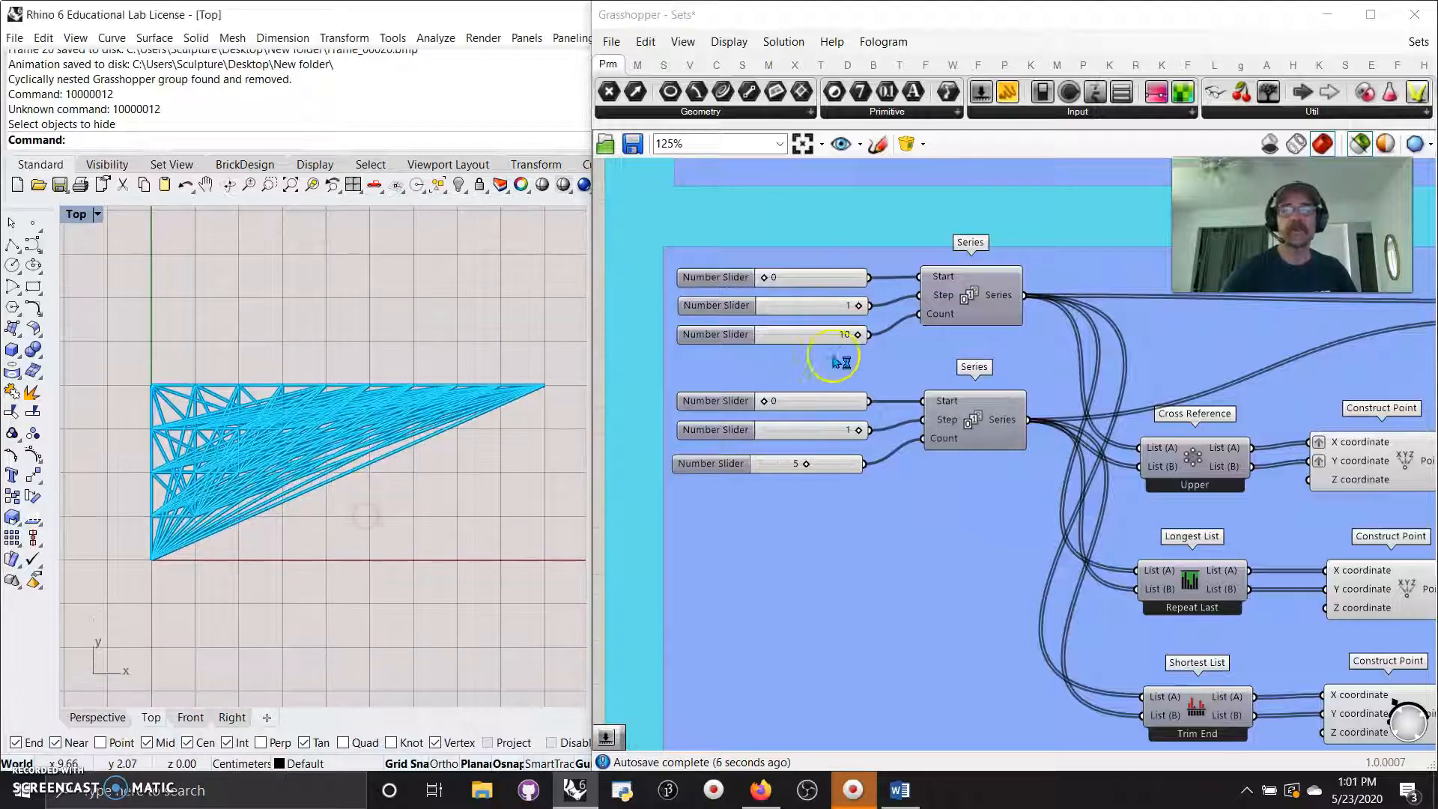
{"action": "left_click_drag", "start_coordinate": [856, 334], "coordinate": [857, 375]}
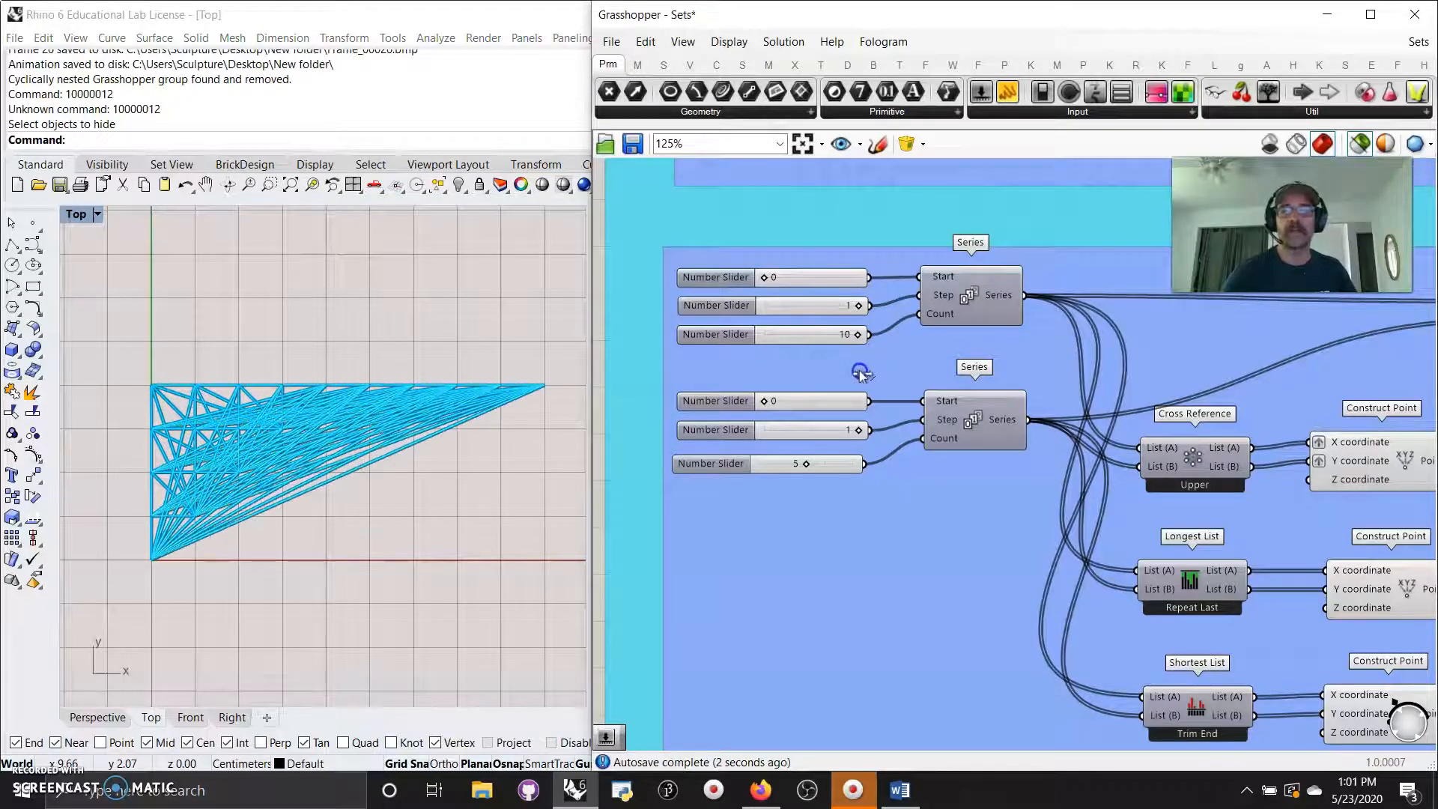
{"action": "right_click", "coordinate": [1196, 458]}
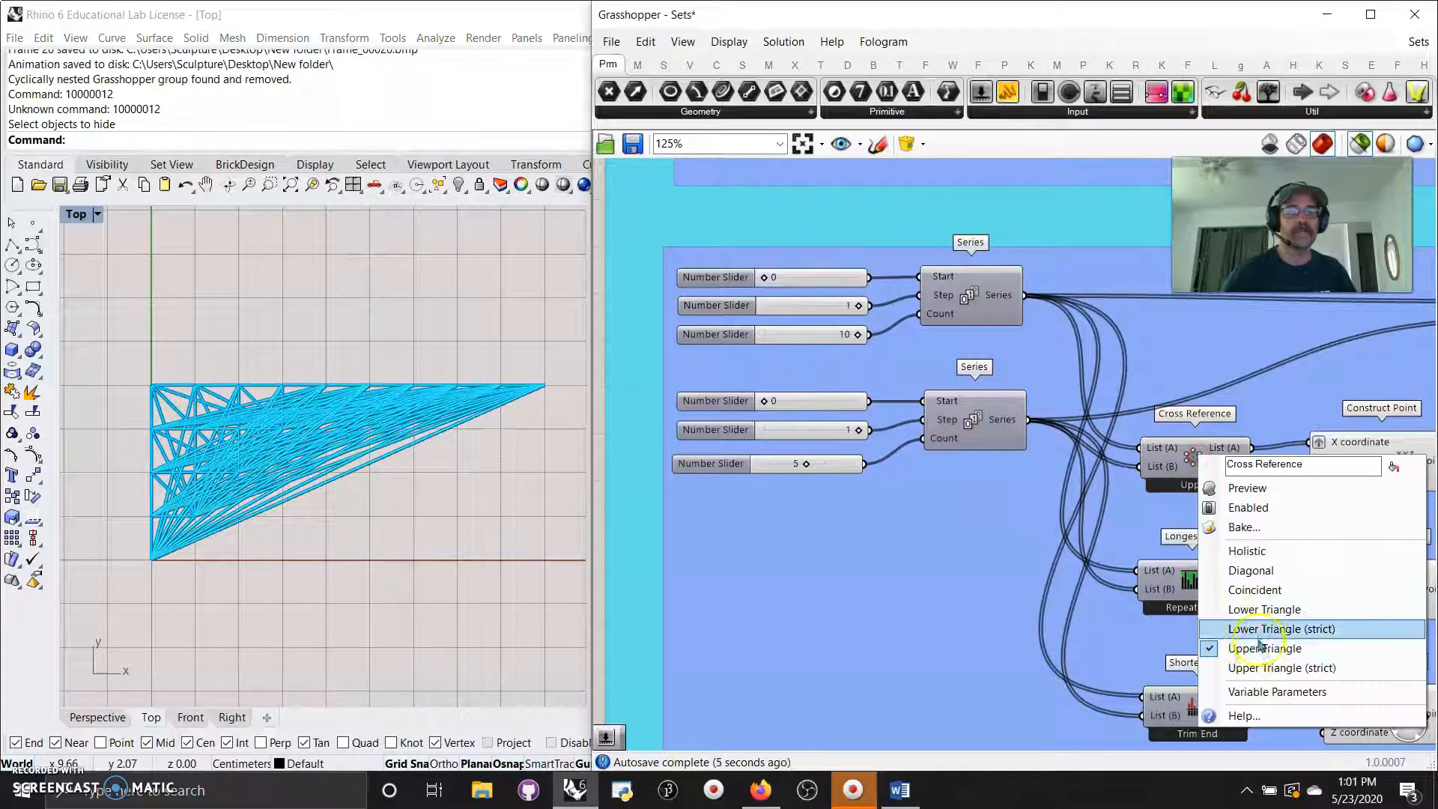
{"action": "left_click", "coordinate": [1244, 554]}
Connect the lower Line's output to the Pipe's Curve input in place of the upper Line
{"action": "mouse_move", "coordinate": [1099, 619]}
{"action": "right_mouse_down"}
{"action": "mouse_move", "coordinate": [726, 482]}
{"action": "mouse_move", "coordinate": [636, 483]}
{"action": "right_mouse_up"}
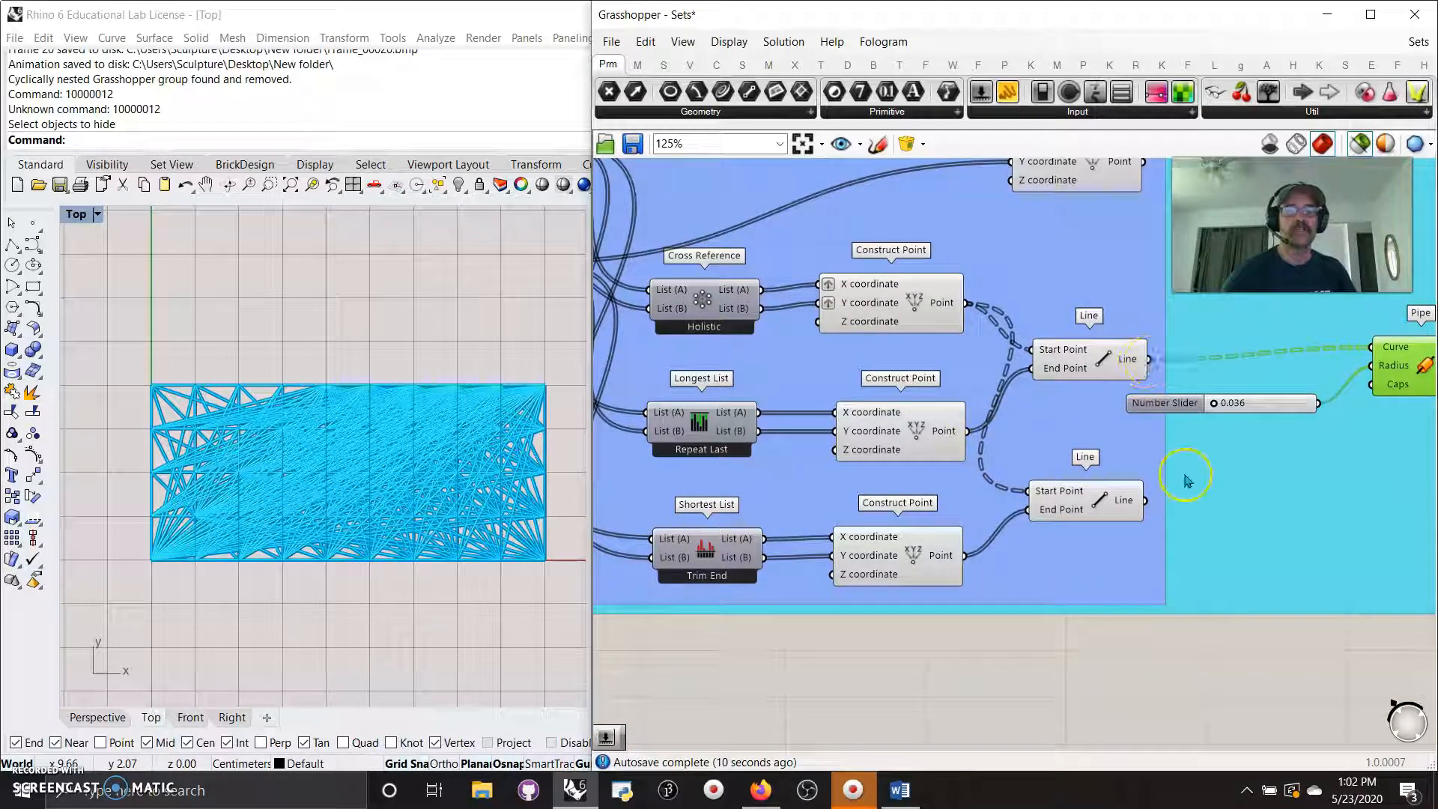
{"action": "left_click_drag", "start_coordinate": [1154, 510], "coordinate": [1371, 358]}
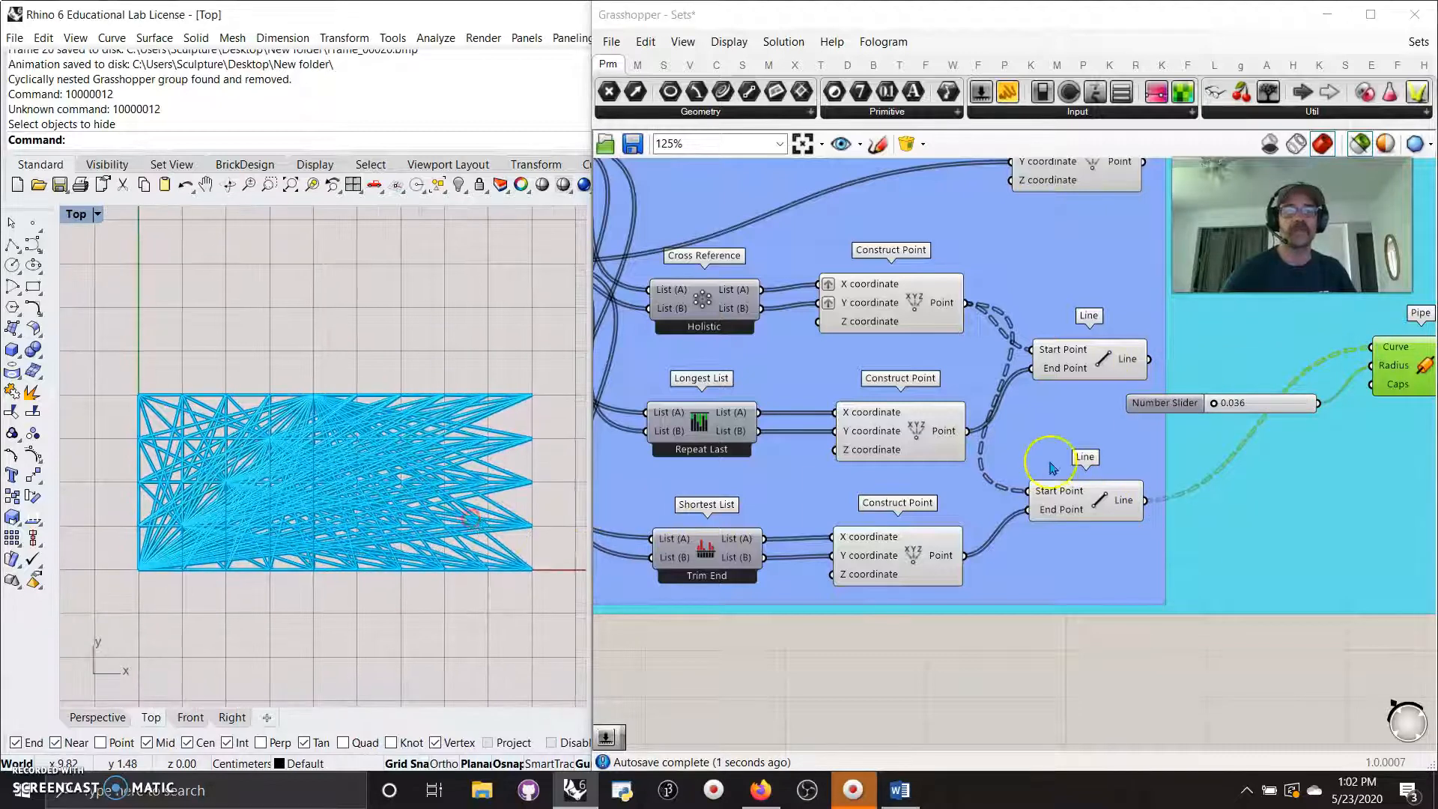
Shift the Longest List Construct Point slightly upward, and view its points and those of the Cross Reference Construct Point
{"action": "left_click", "coordinate": [909, 442]}
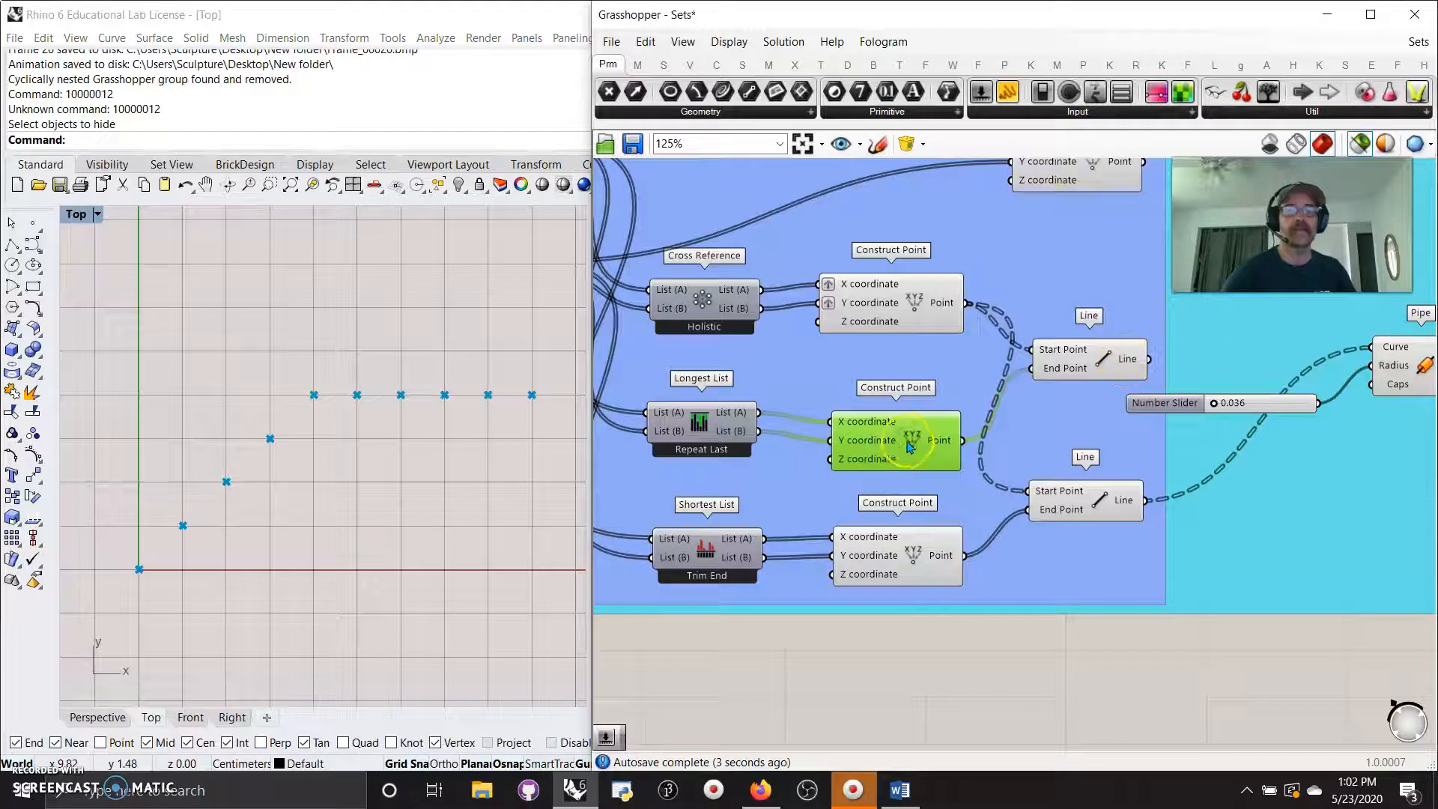
{"action": "left_click_drag", "start_coordinate": [890, 455], "coordinate": [885, 424]}
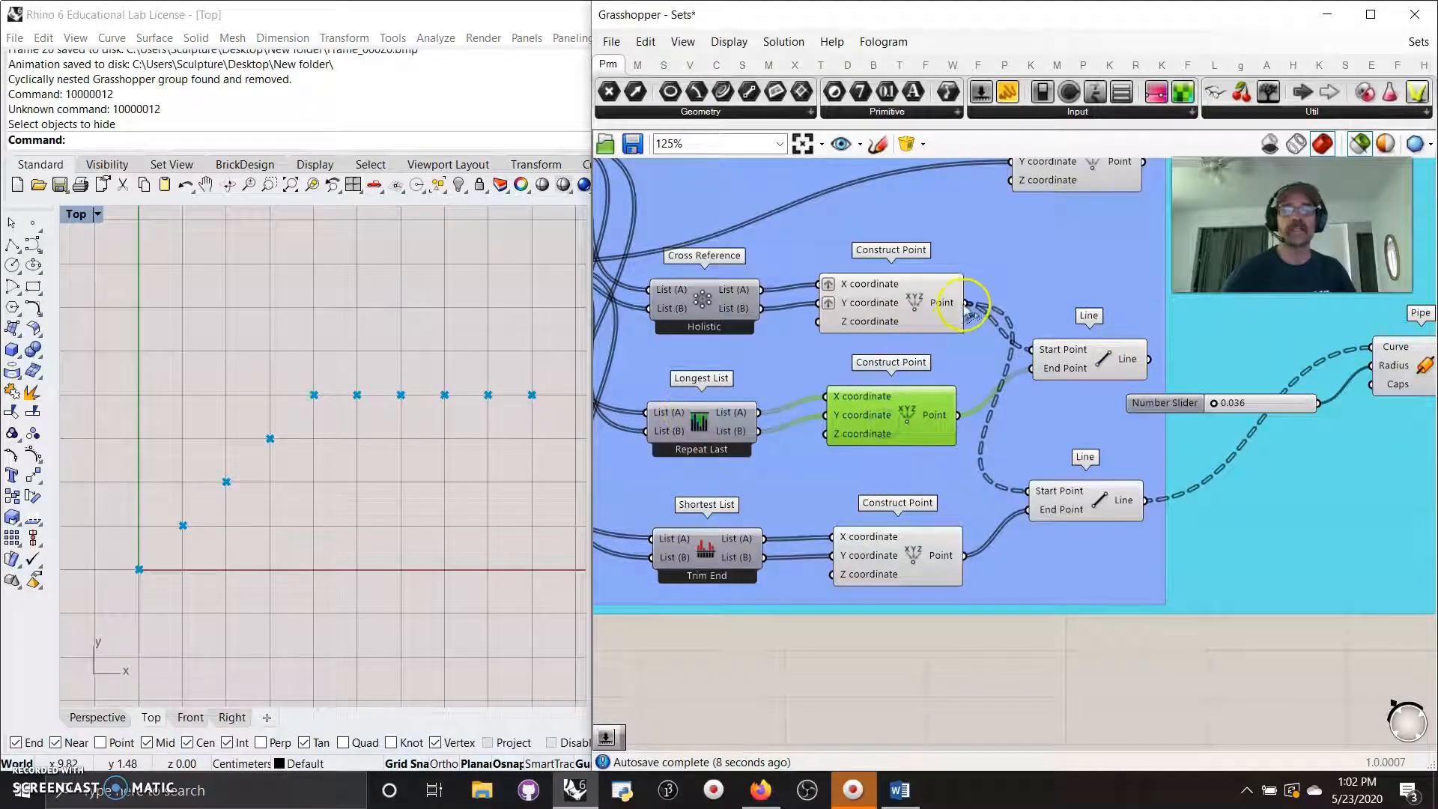
{"action": "left_click", "coordinate": [919, 311]}
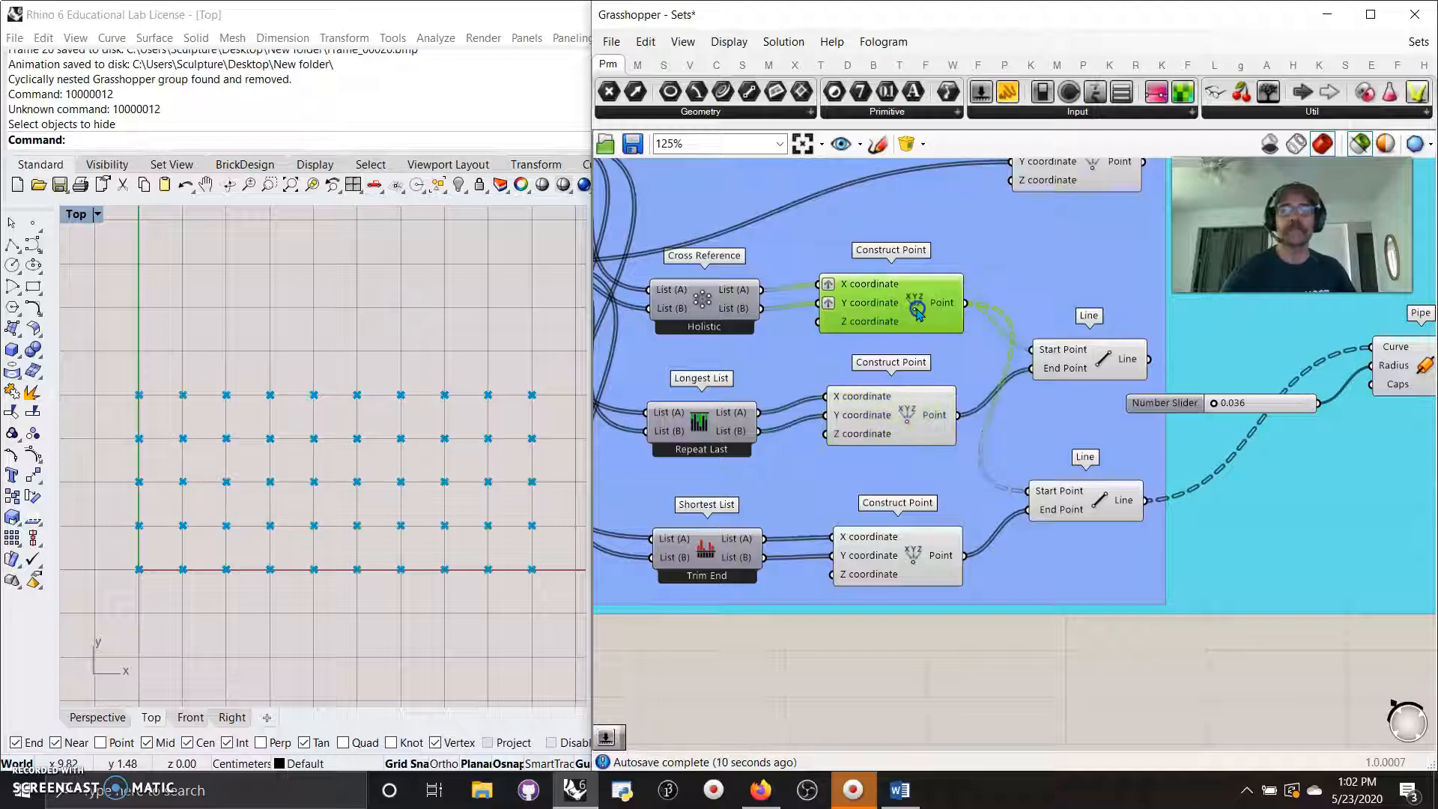
Reconnect the upper Line to the Pipe's Curve input, and compare the geometry of both Lines and the Pipe by selecting each
{"action": "left_click_drag", "start_coordinate": [970, 330], "coordinate": [1365, 354]}
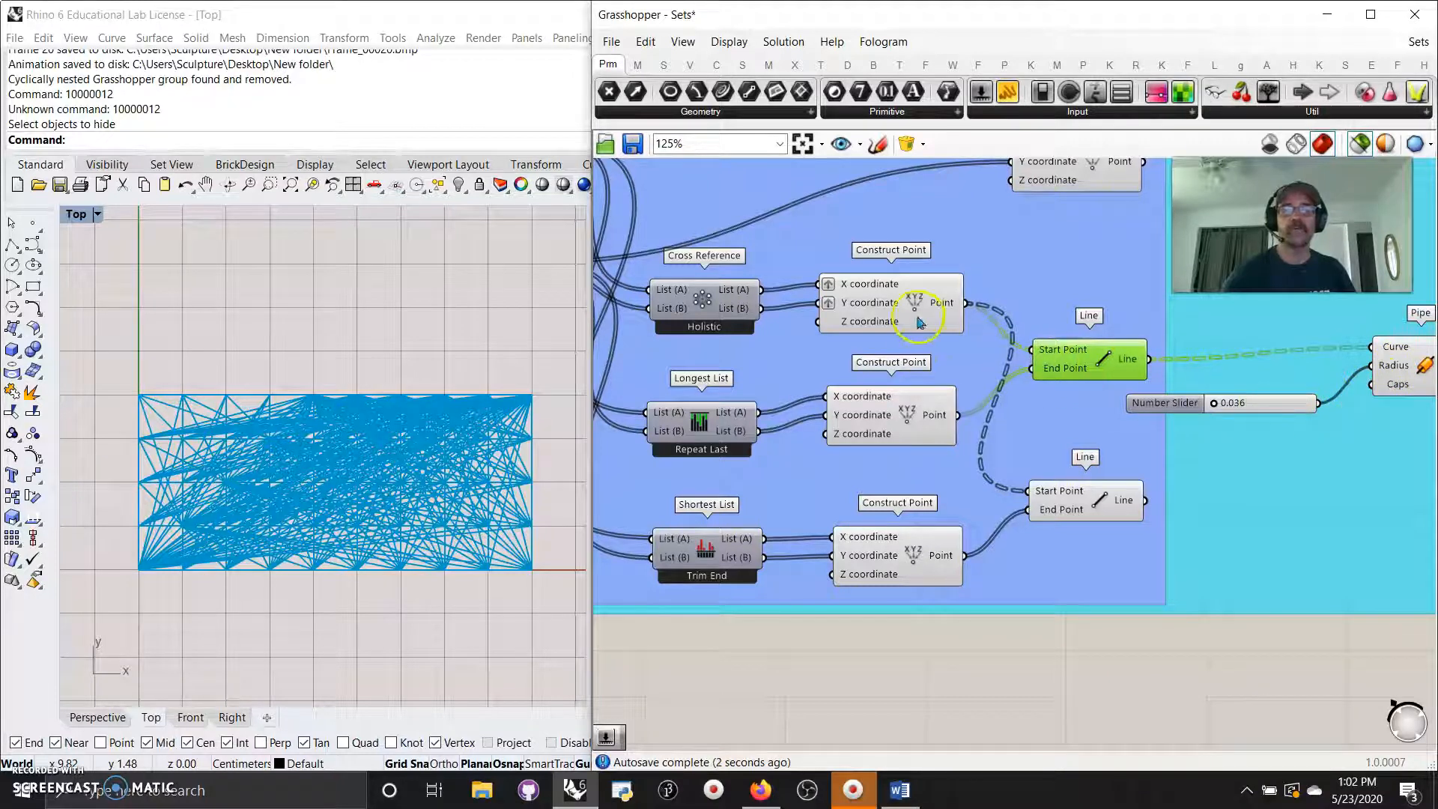
{"action": "left_click_drag", "start_coordinate": [1047, 370], "coordinate": [1045, 369]}
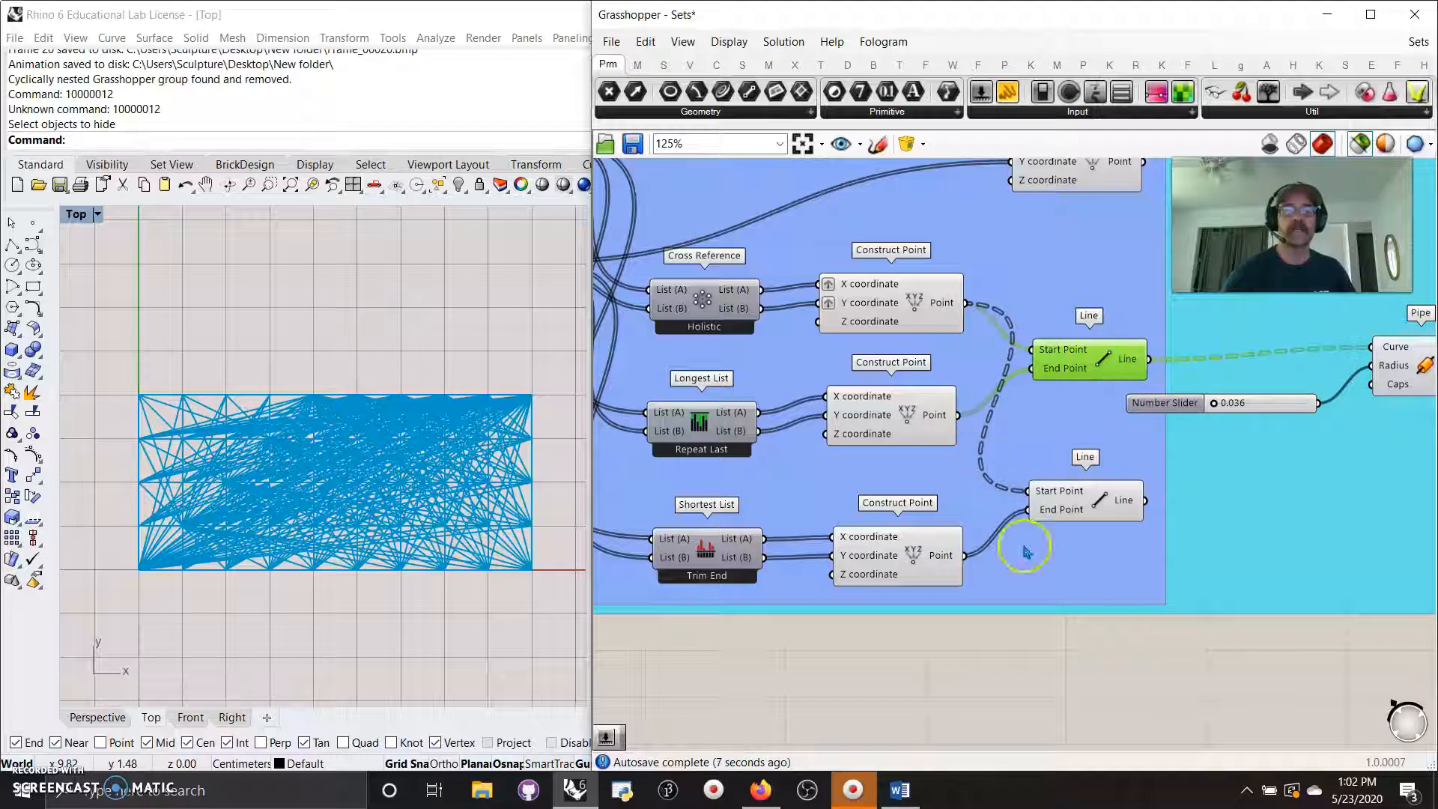
{"action": "left_click", "coordinate": [1084, 509]}
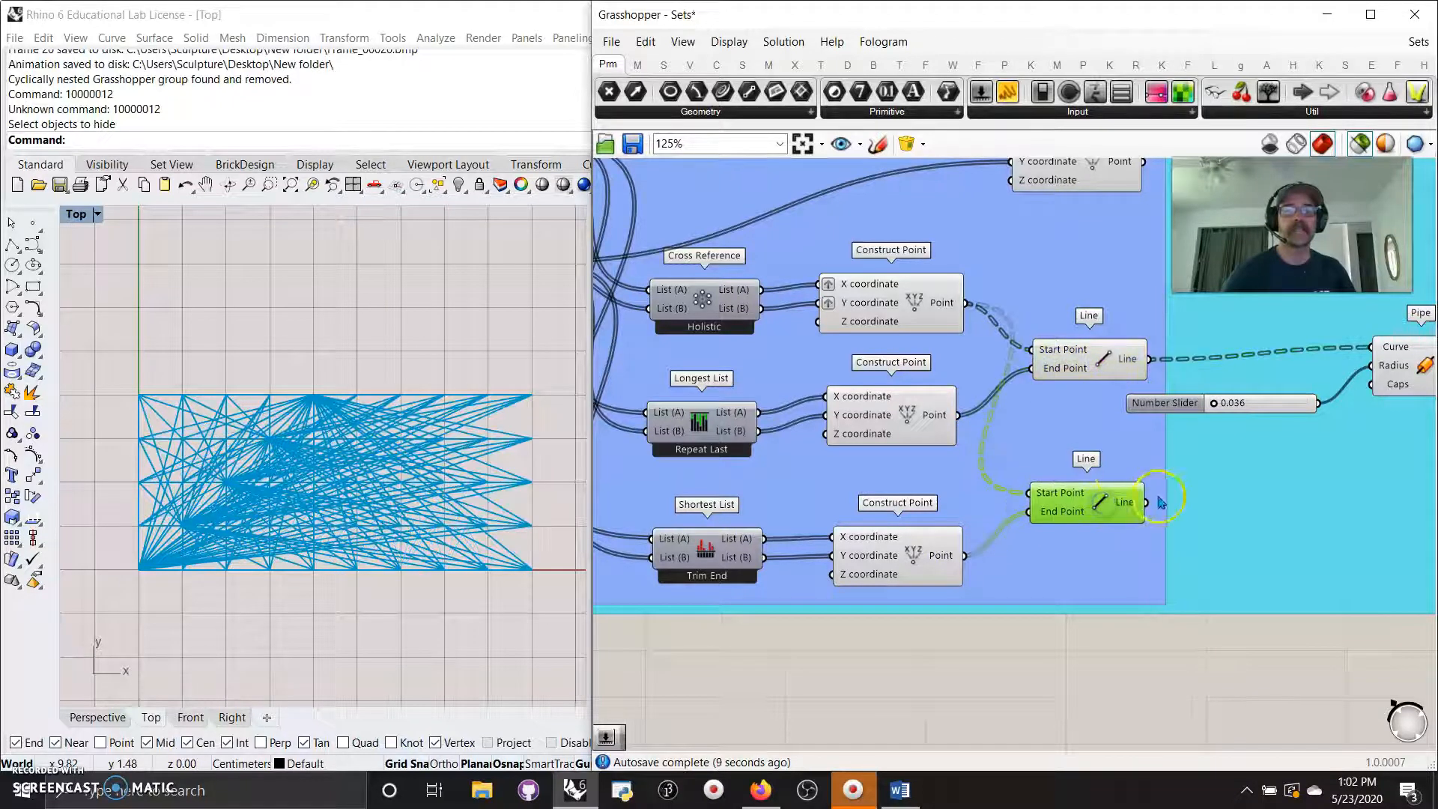
{"action": "left_click", "coordinate": [1104, 376]}
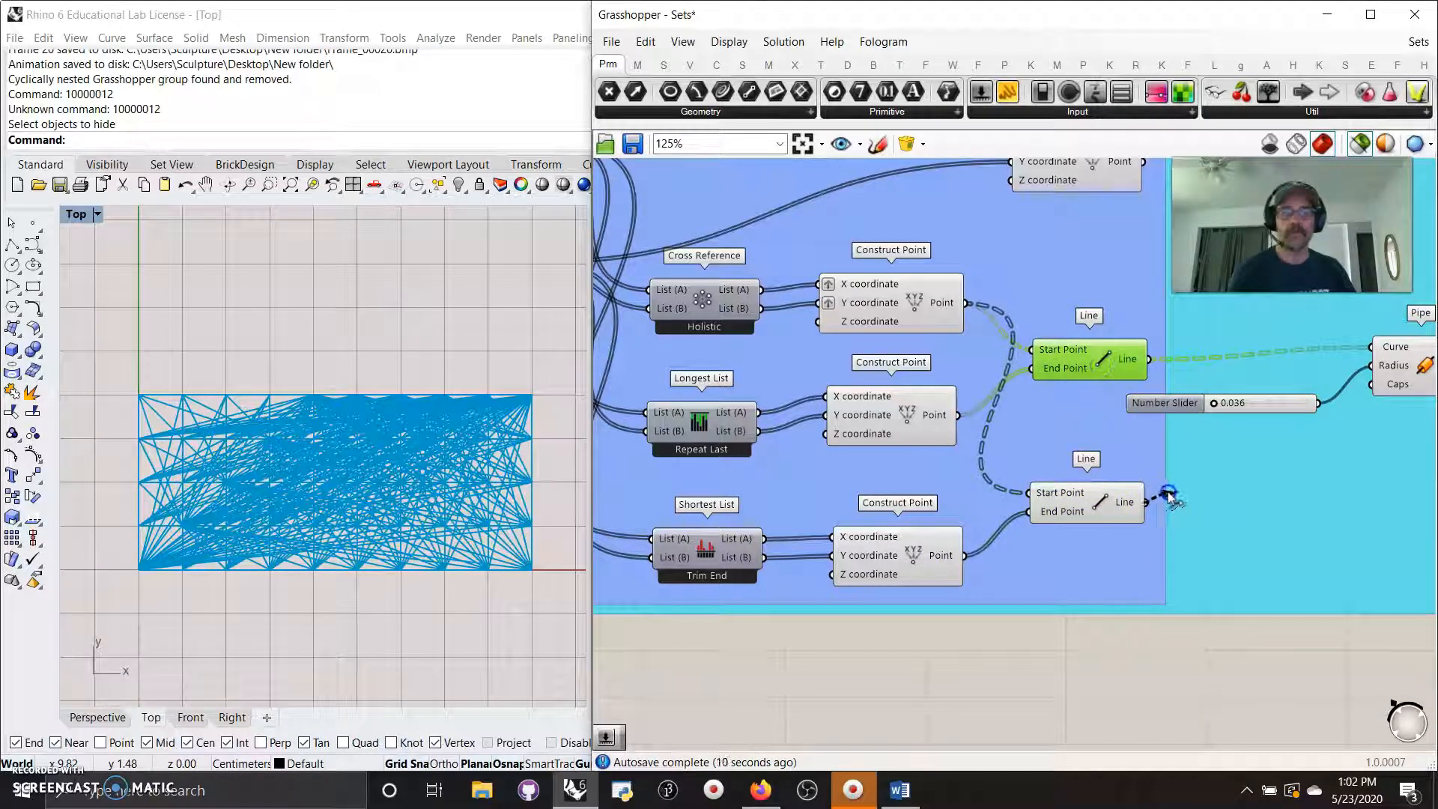
{"action": "left_click_drag", "start_coordinate": [1416, 368], "coordinate": [1398, 384]}
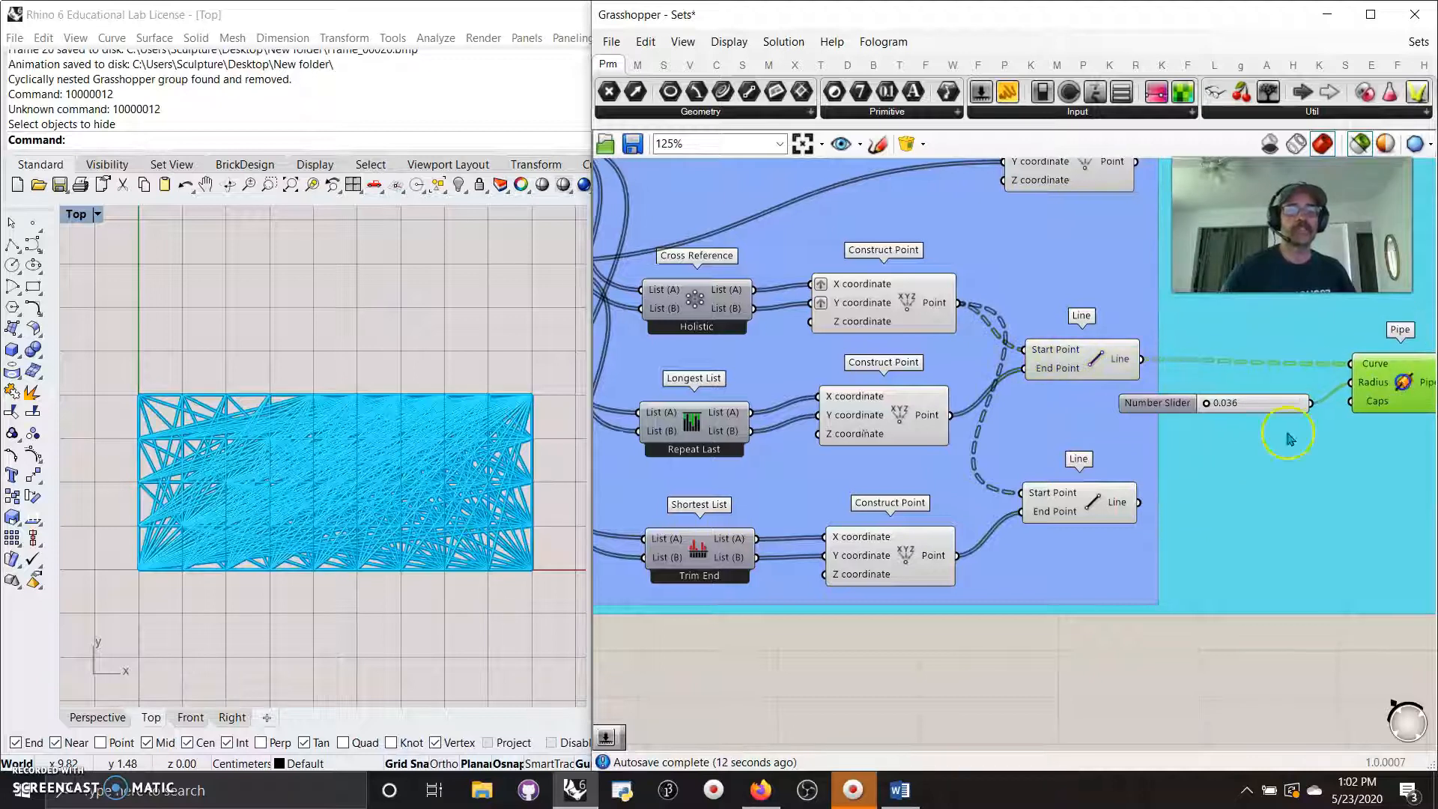
Add the lower Line as a second source of the Pipe's Curve input alongside the upper Line
{"action": "left_click_drag", "start_coordinate": [1144, 508], "coordinate": [1352, 386]}
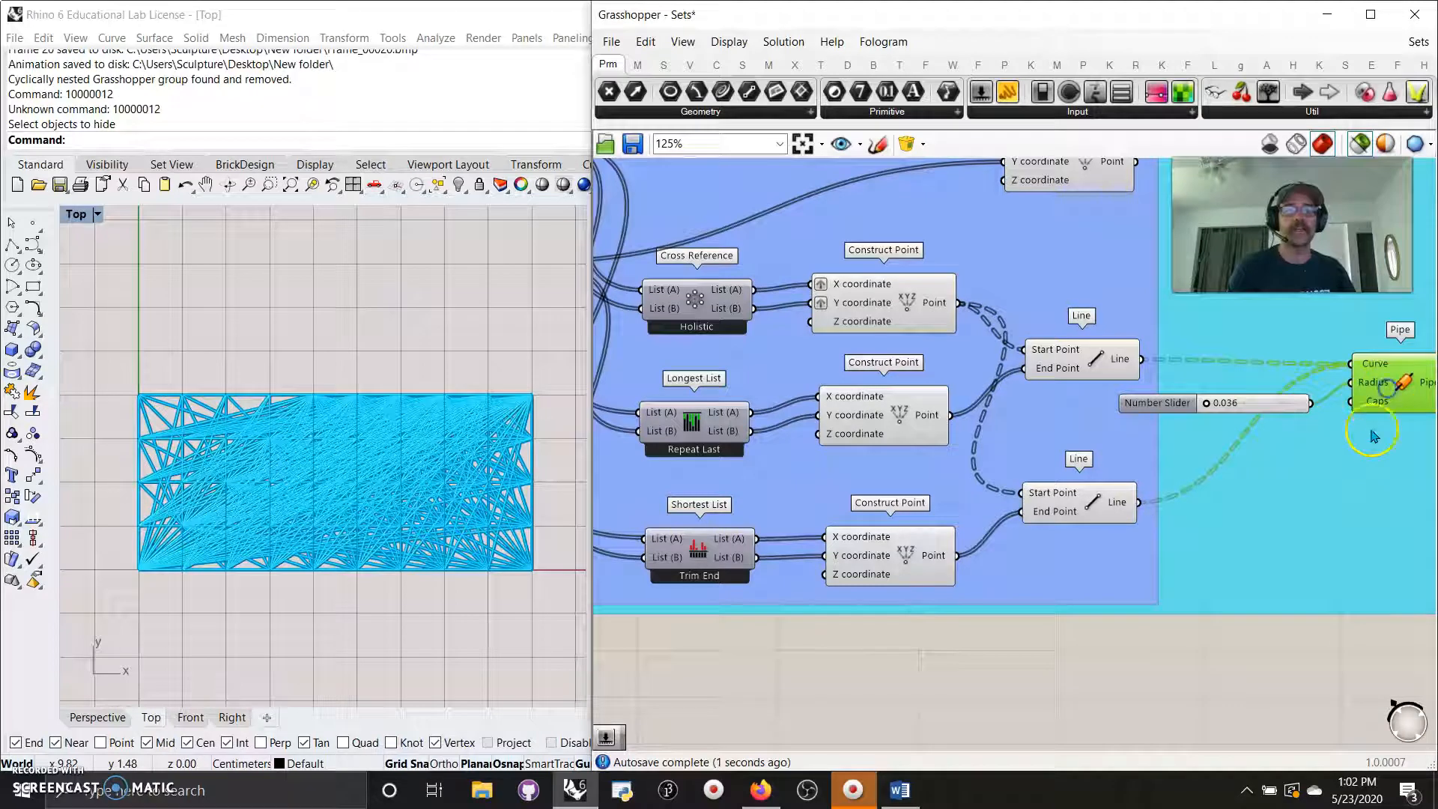
{"action": "left_click", "coordinate": [1184, 677]}
{"action": "left_click", "coordinate": [1390, 401]}
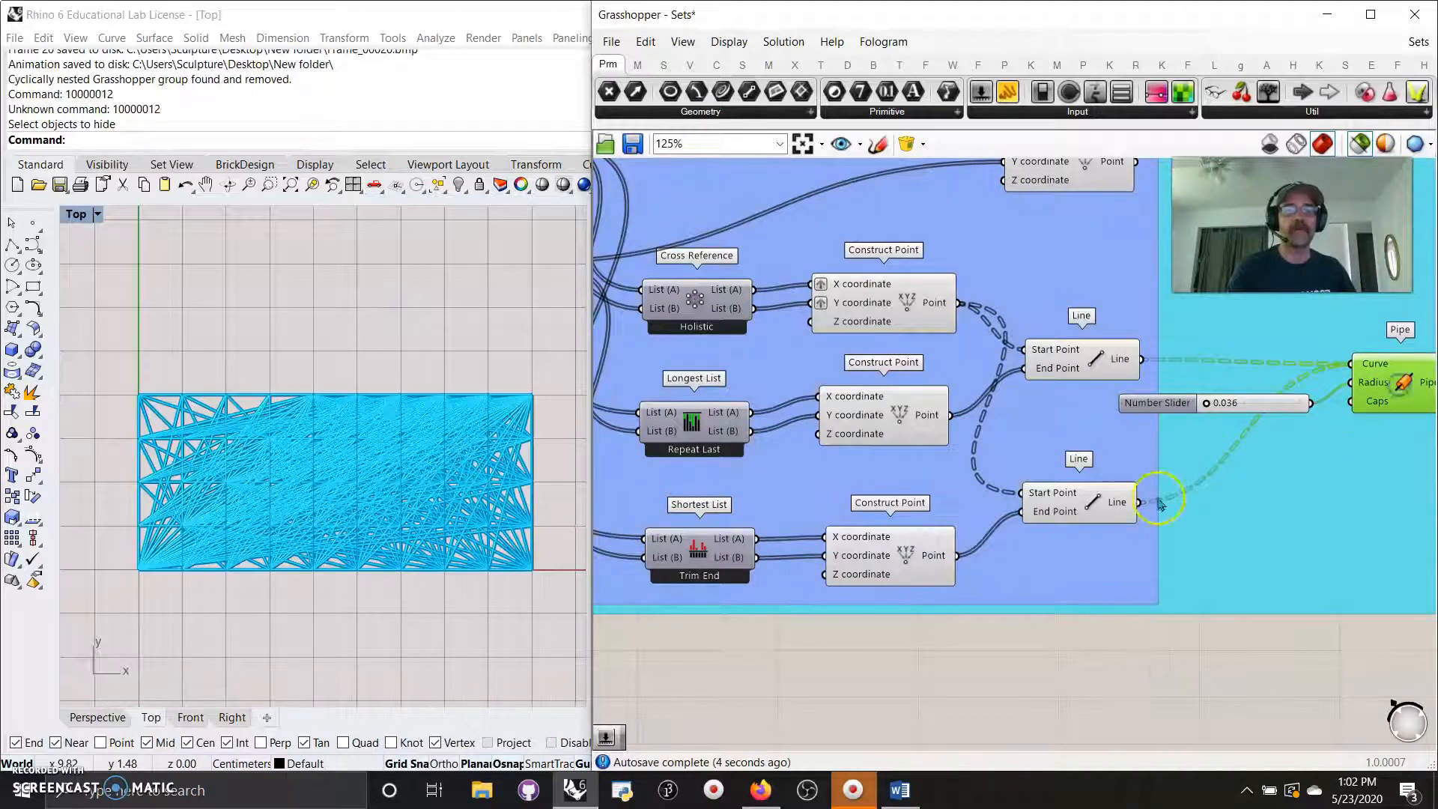
Add a Merge component beside the lower Line's output
{"action": "left_click", "coordinate": [1182, 524]}
{"action": "double_click", "coordinate": [1243, 513]}
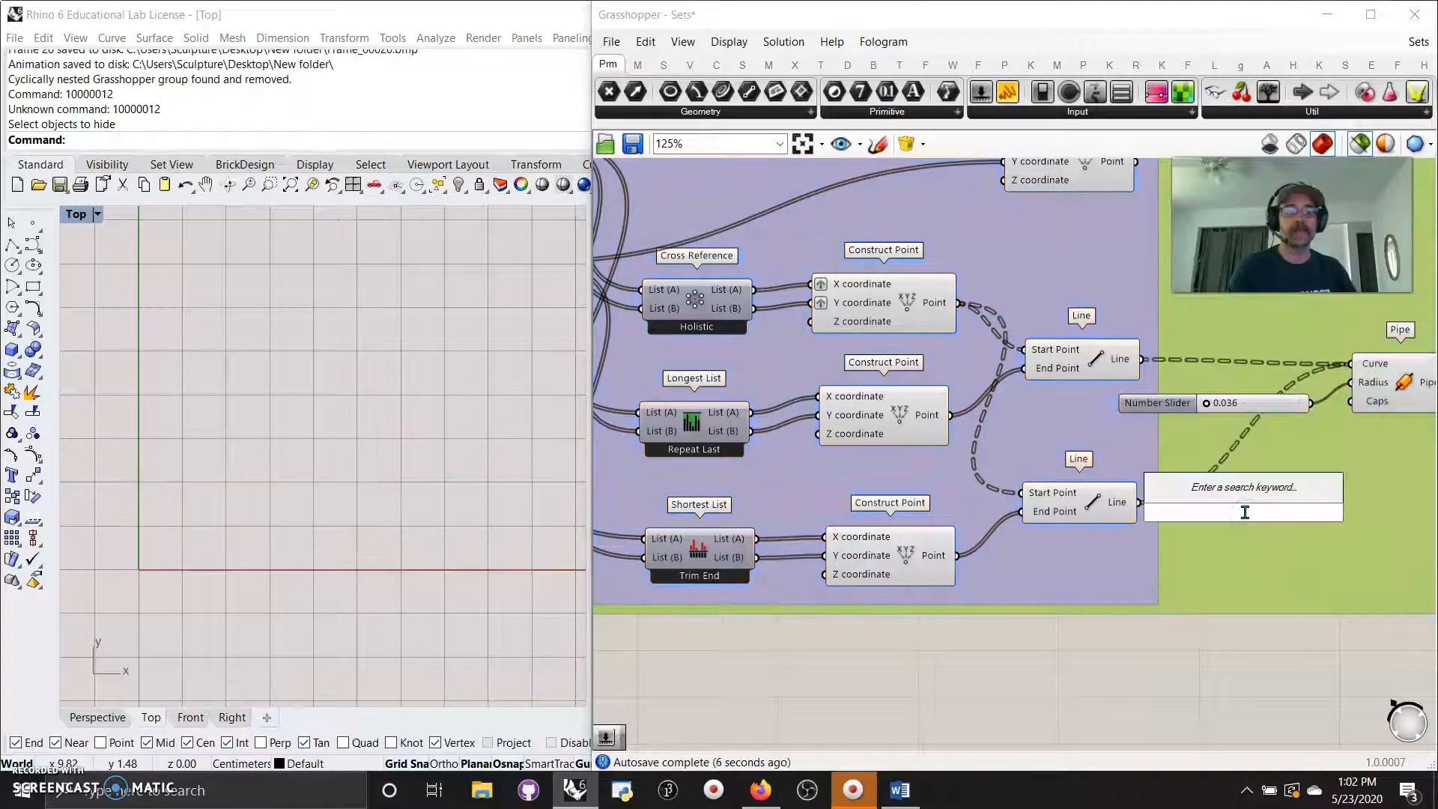
{"action": "type", "text": "mergre"}
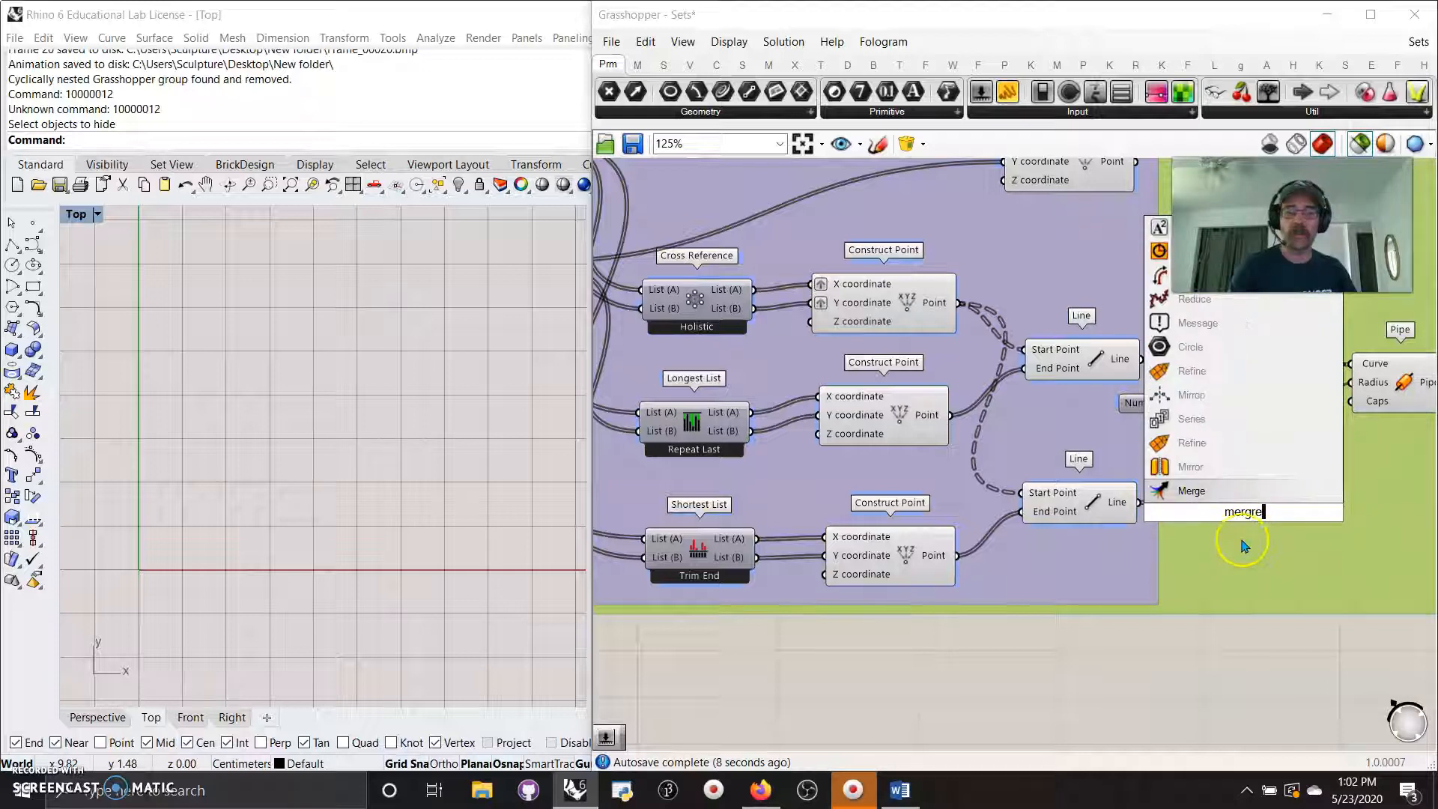
{"action": "key", "text": "Return"}
Wire the upper Line to D1 and the Merge result to the Pipe's Curve input, placing Merge between the upper Line and Pipe
{"action": "left_click_drag", "start_coordinate": [1140, 359], "coordinate": [1204, 529]}
{"action": "mouse_move", "coordinate": [1296, 528]}
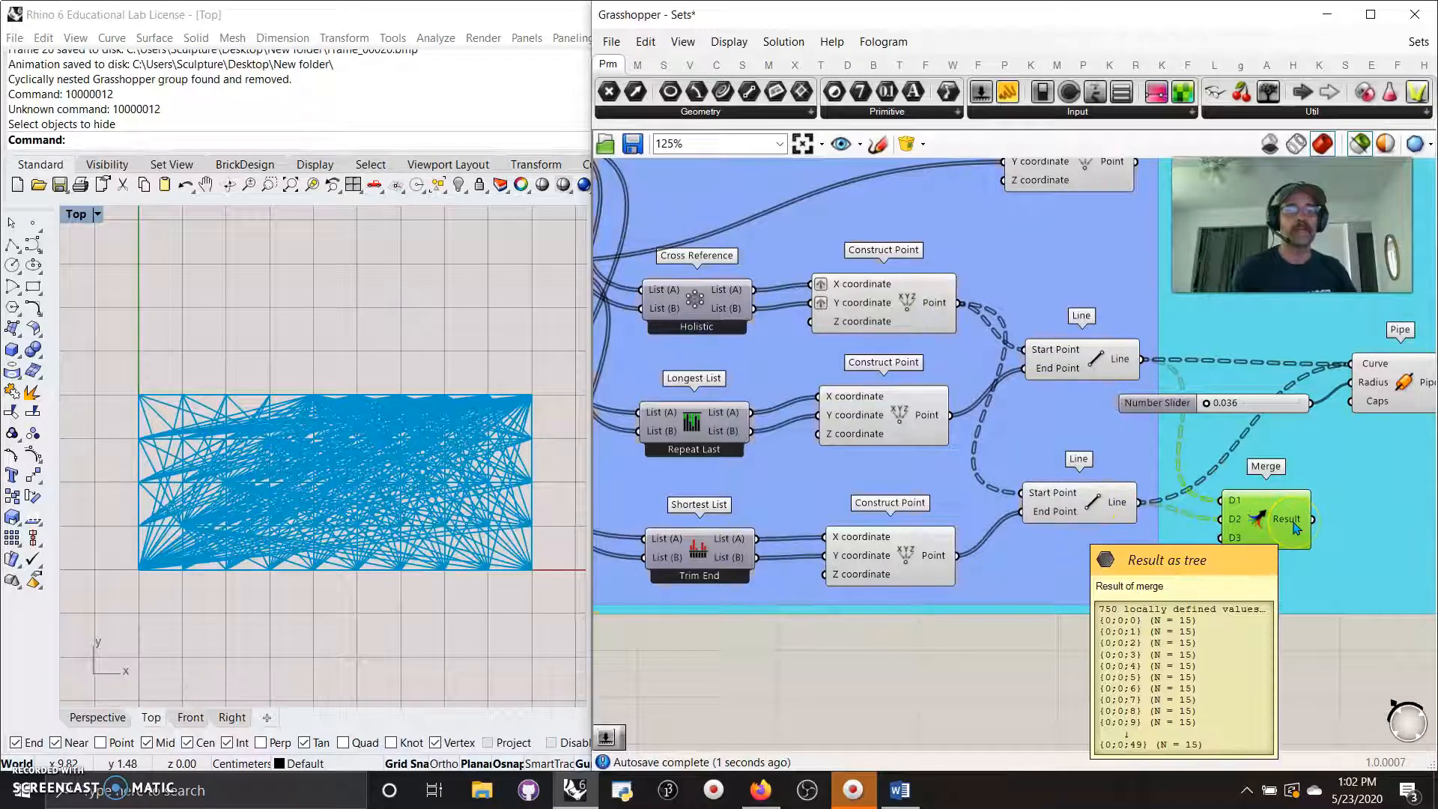
{"action": "left_click_drag", "start_coordinate": [1314, 515], "coordinate": [1351, 367]}
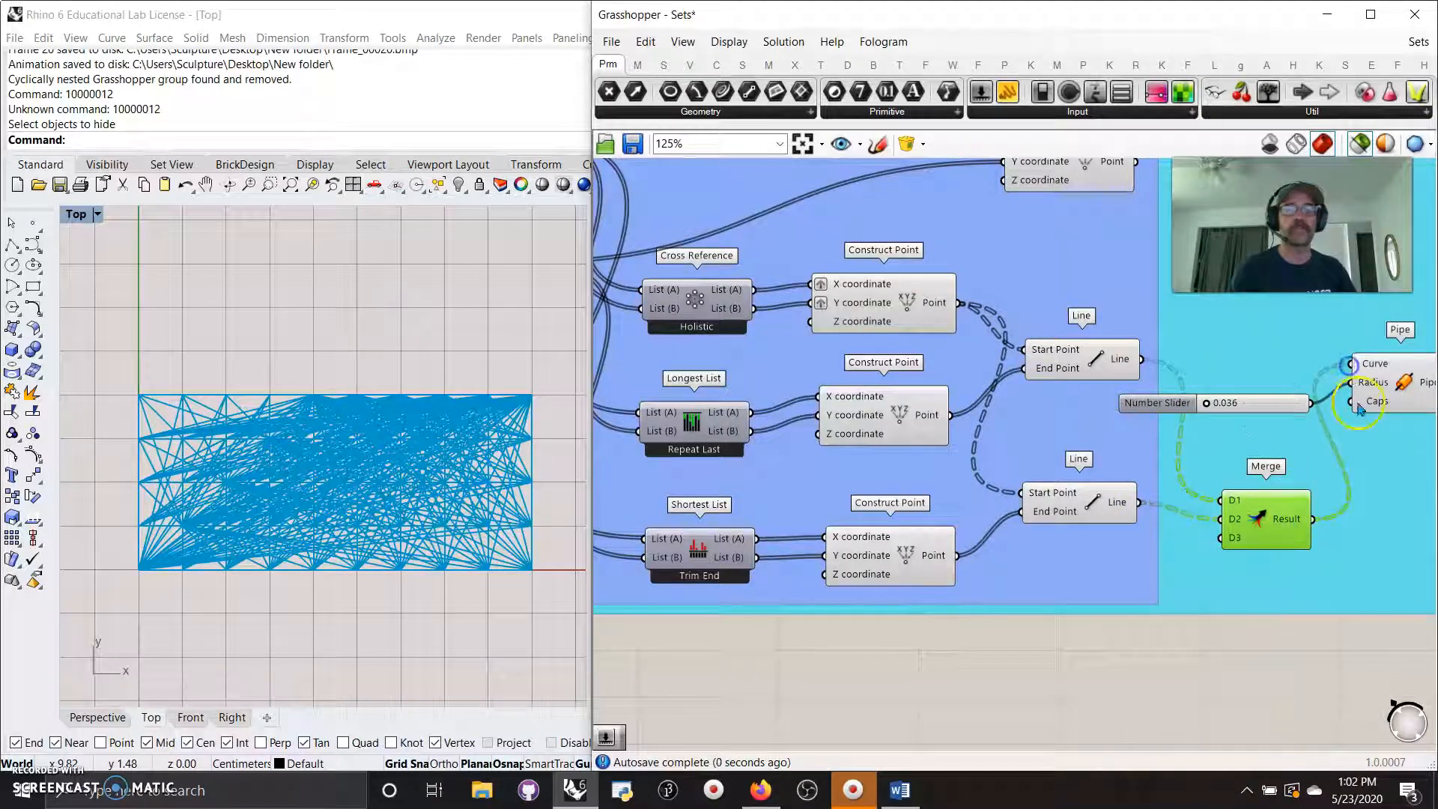
{"action": "left_click_drag", "start_coordinate": [1269, 533], "coordinate": [1251, 361]}
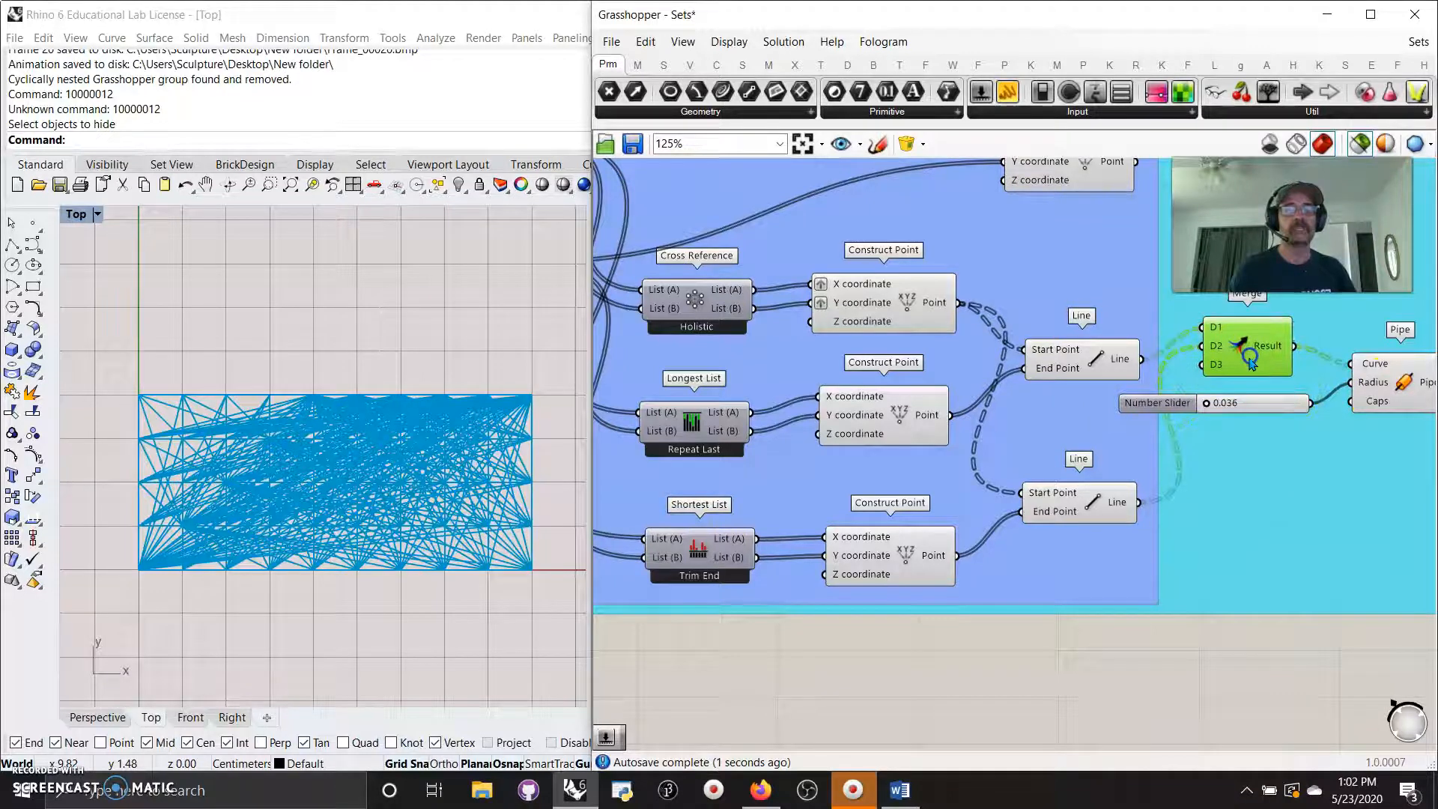
Try to add the Merge, radius slider and Pipe components to the group around the list-matching example
{"action": "scroll", "coordinate": [833, 458], "scroll_direction": "down", "scroll_amount": 5}
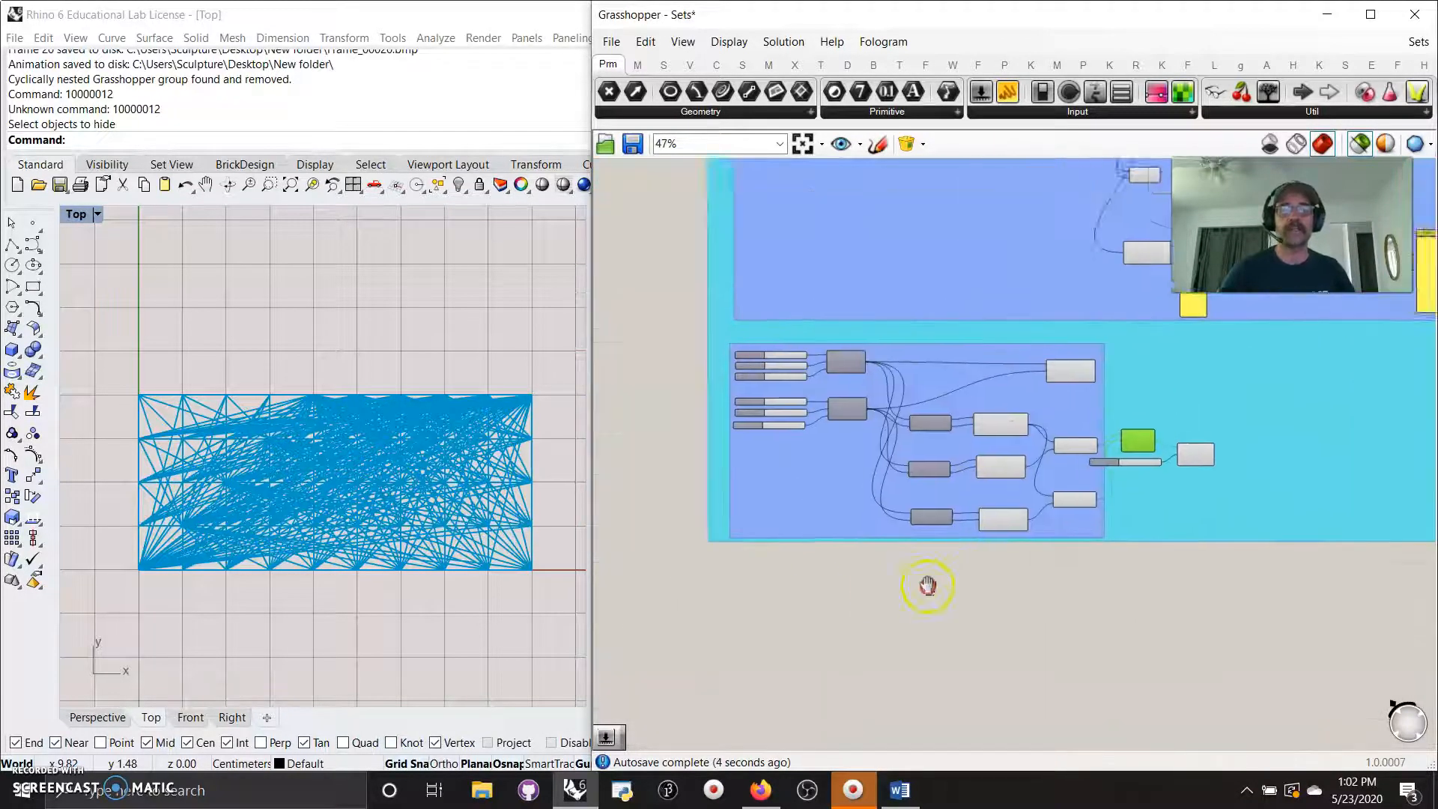
{"action": "left_click_drag", "start_coordinate": [1209, 536], "coordinate": [1196, 569]}
{"action": "left_click", "coordinate": [1191, 701]}
{"action": "left_click_drag", "start_coordinate": [1196, 646], "coordinate": [1118, 436]}
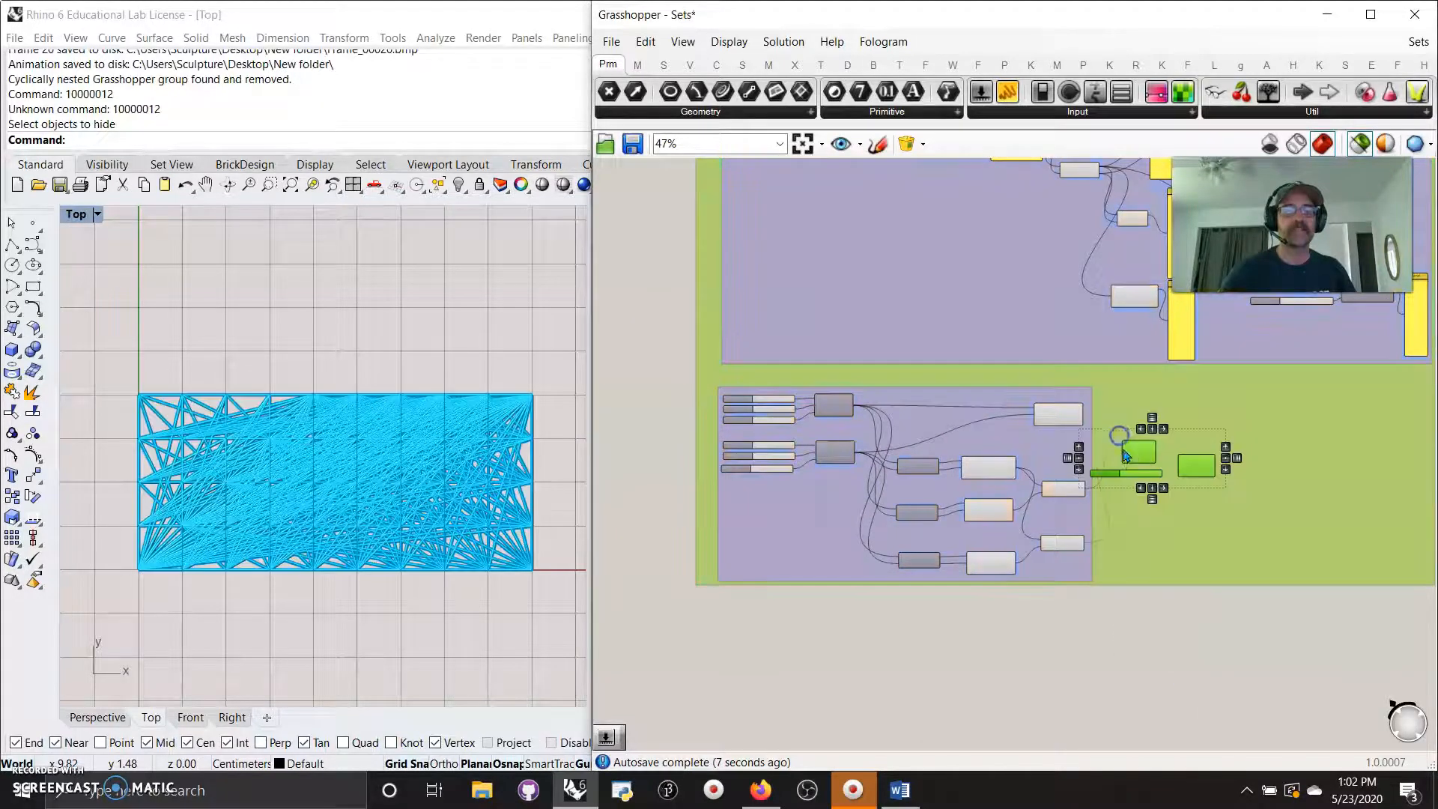
{"action": "right_click", "coordinate": [1069, 524]}
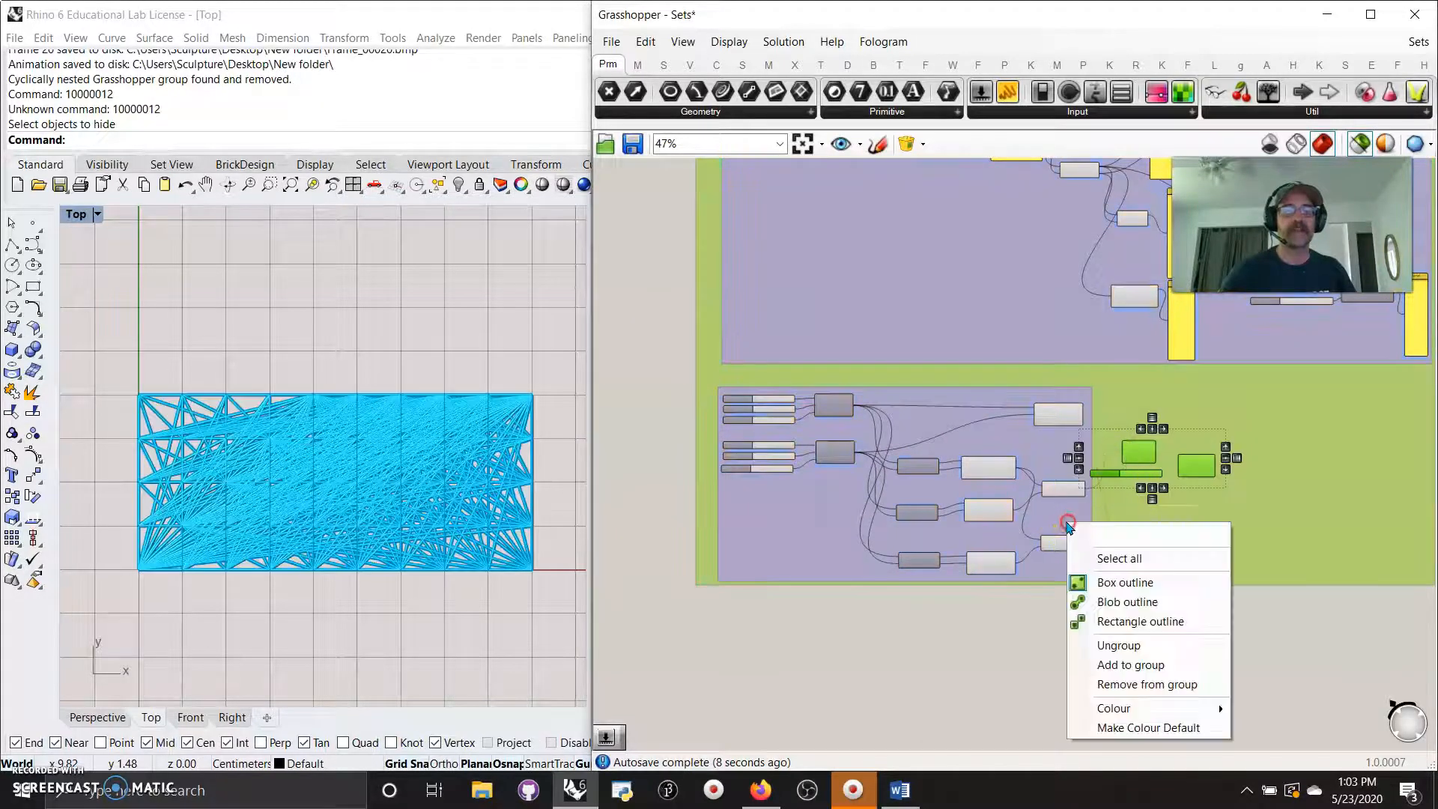
{"action": "left_click", "coordinate": [1132, 666]}
Try to group all components of the list-matching example, including Merge, the radius slider and Pipe, and select only the Pipe
{"action": "right_click_drag", "start_coordinate": [1190, 564], "coordinate": [1178, 599]}
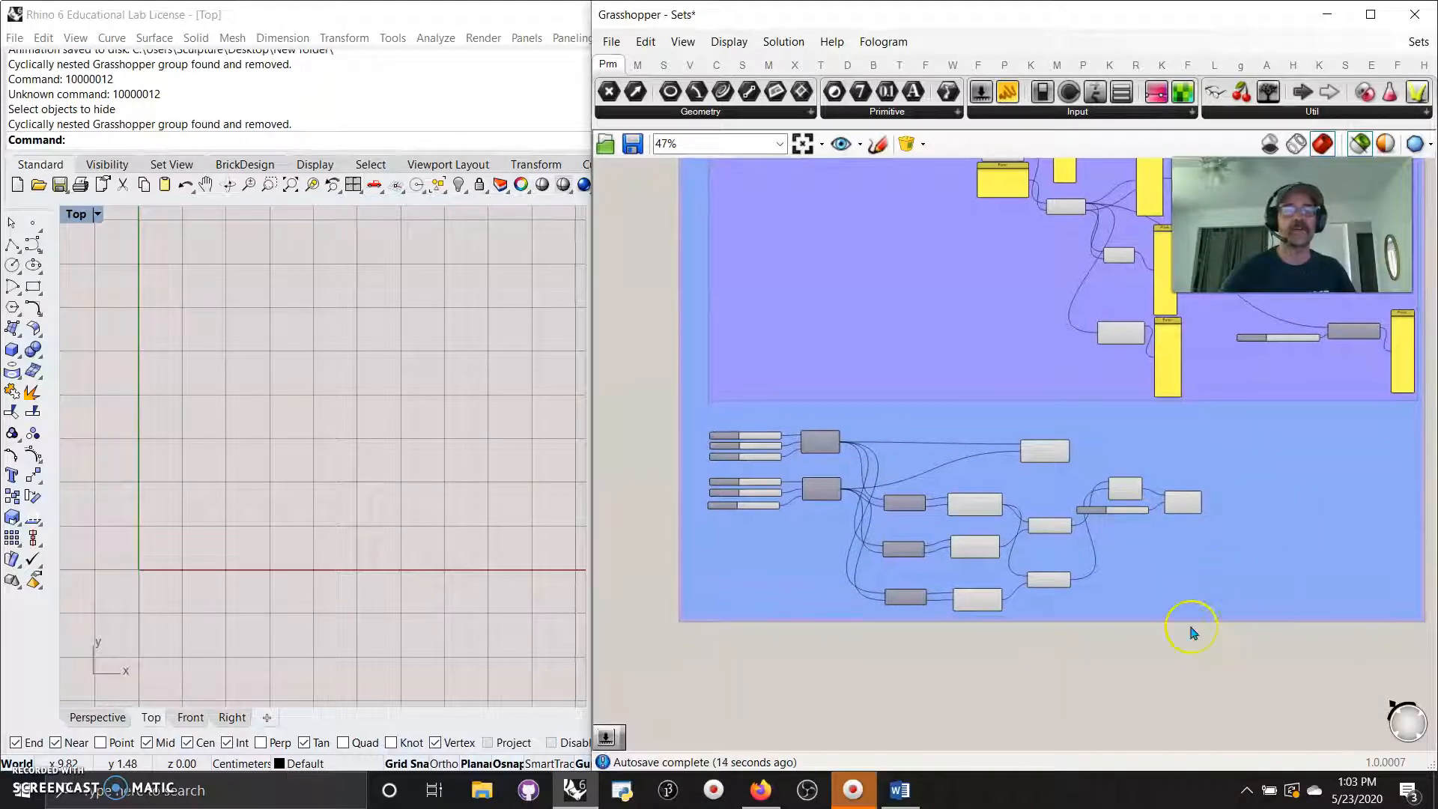
{"action": "left_click_drag", "start_coordinate": [1207, 678], "coordinate": [721, 406]}
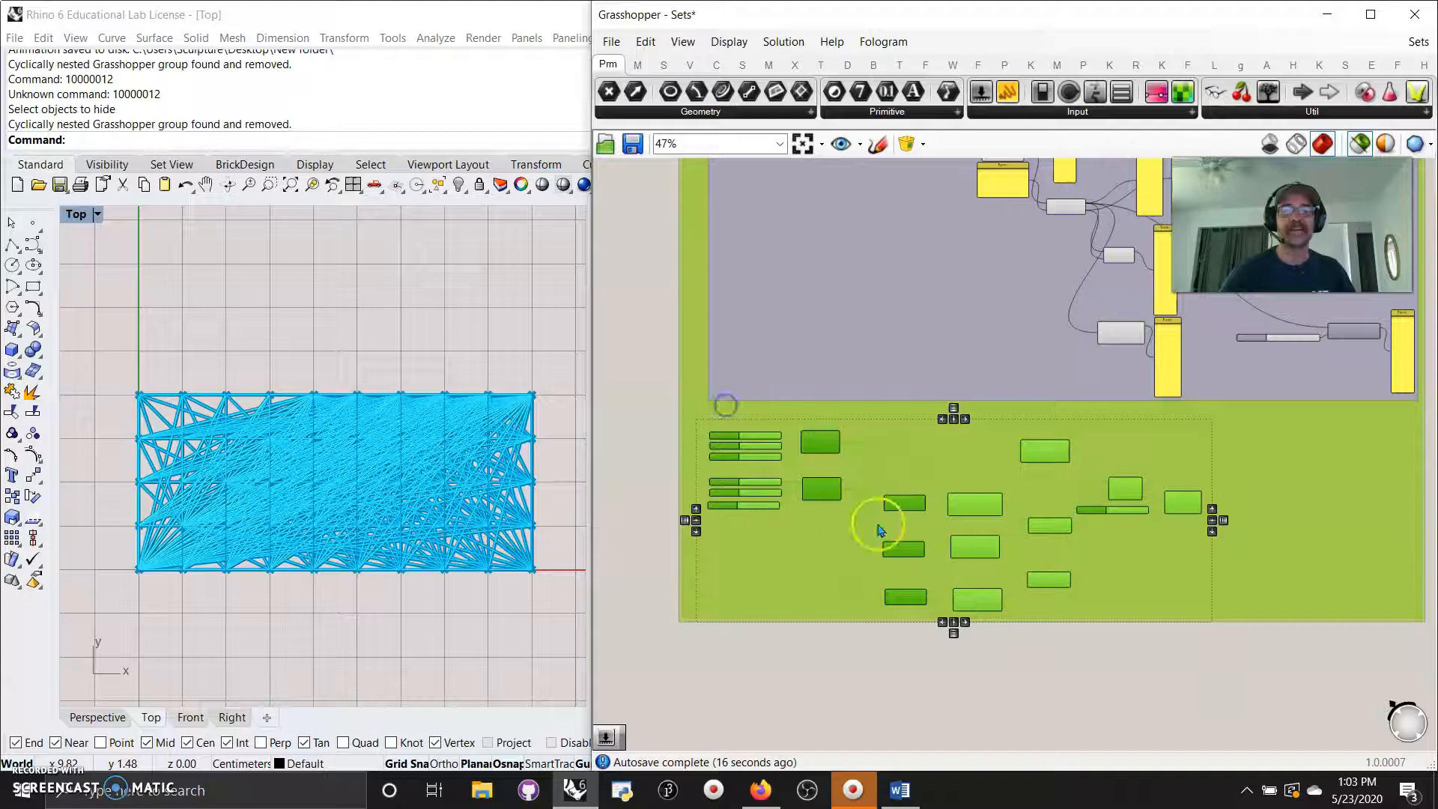
{"action": "right_click", "coordinate": [1059, 667]}
{"action": "left_click", "coordinate": [1106, 636]}
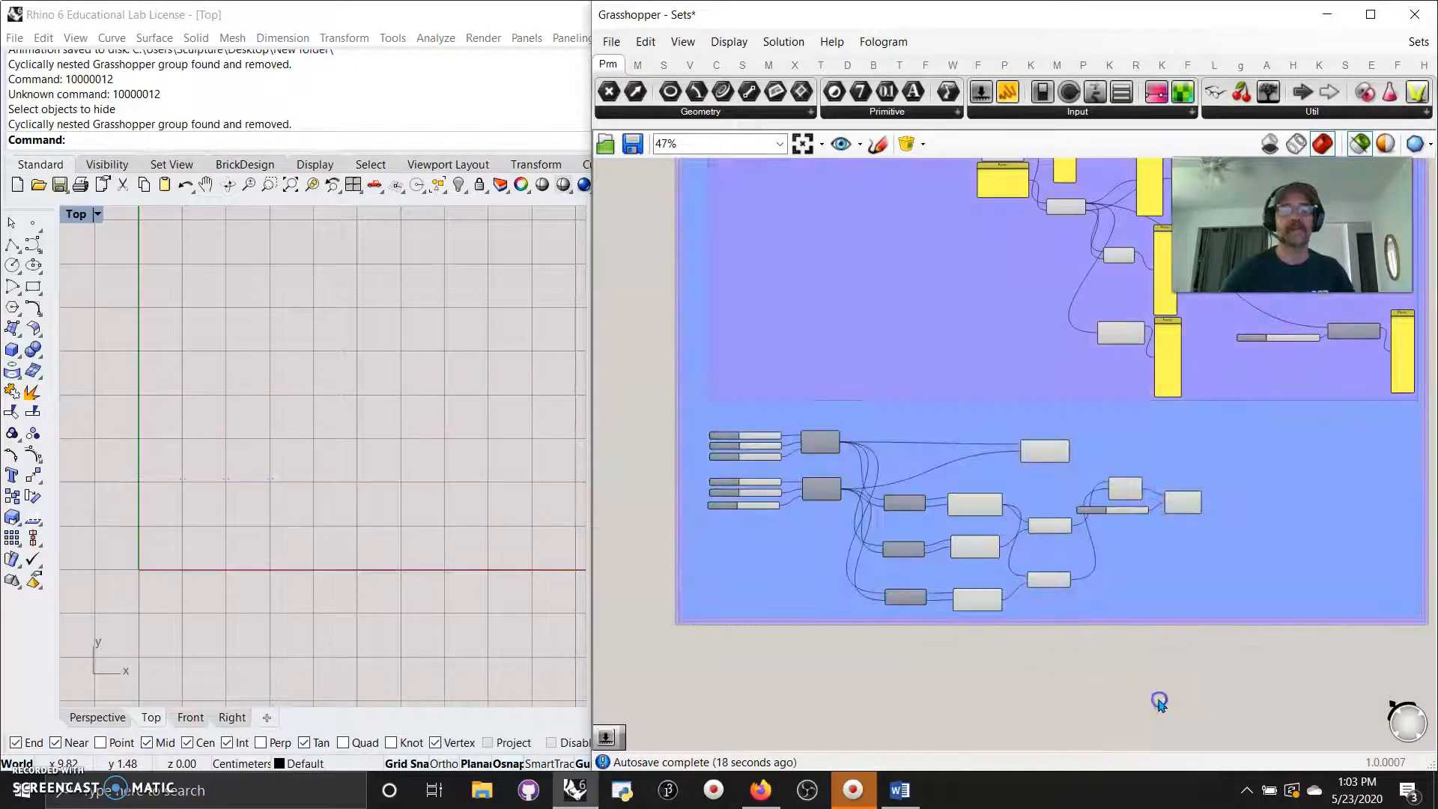
{"action": "right_click", "coordinate": [1146, 558]}
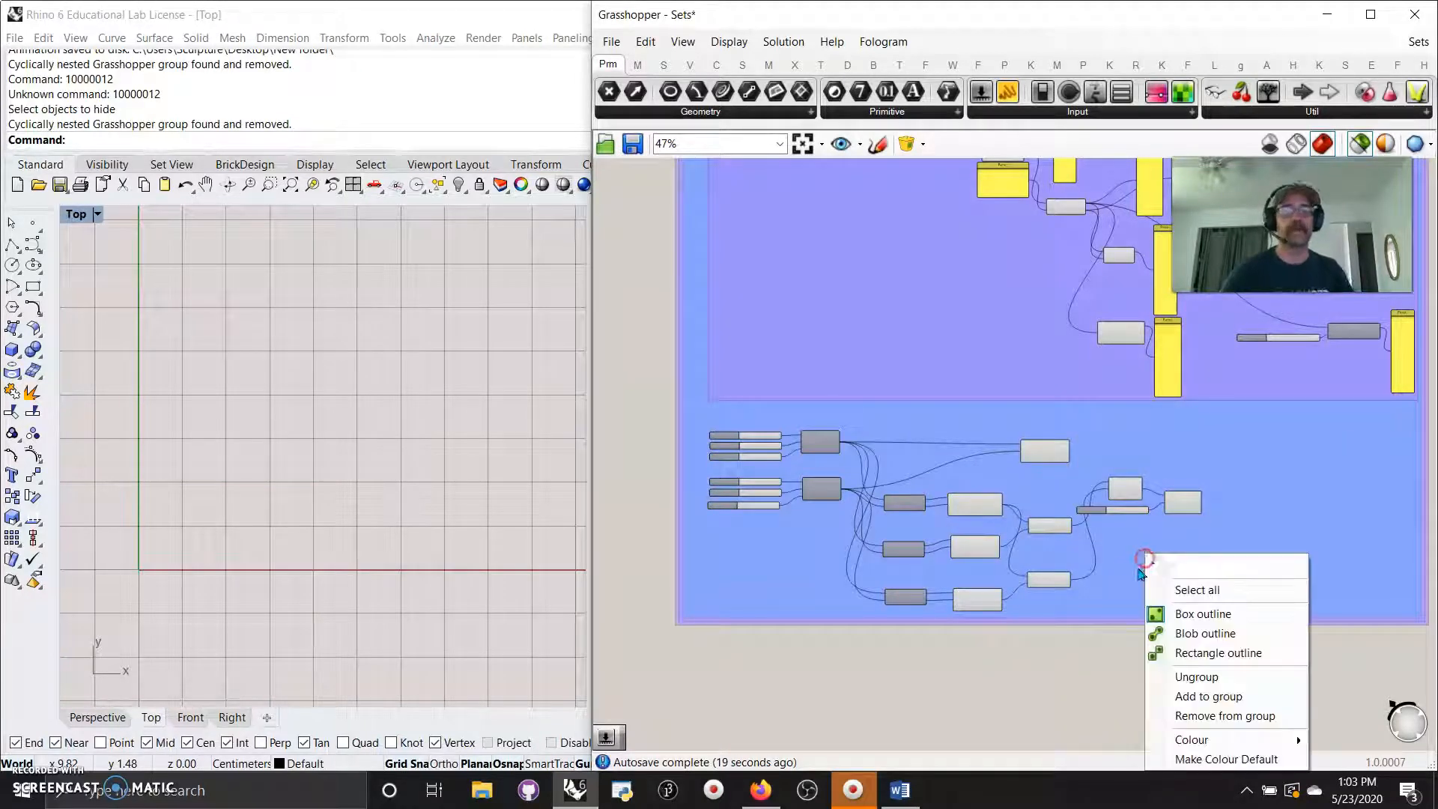
{"action": "right_click", "coordinate": [1257, 528]}
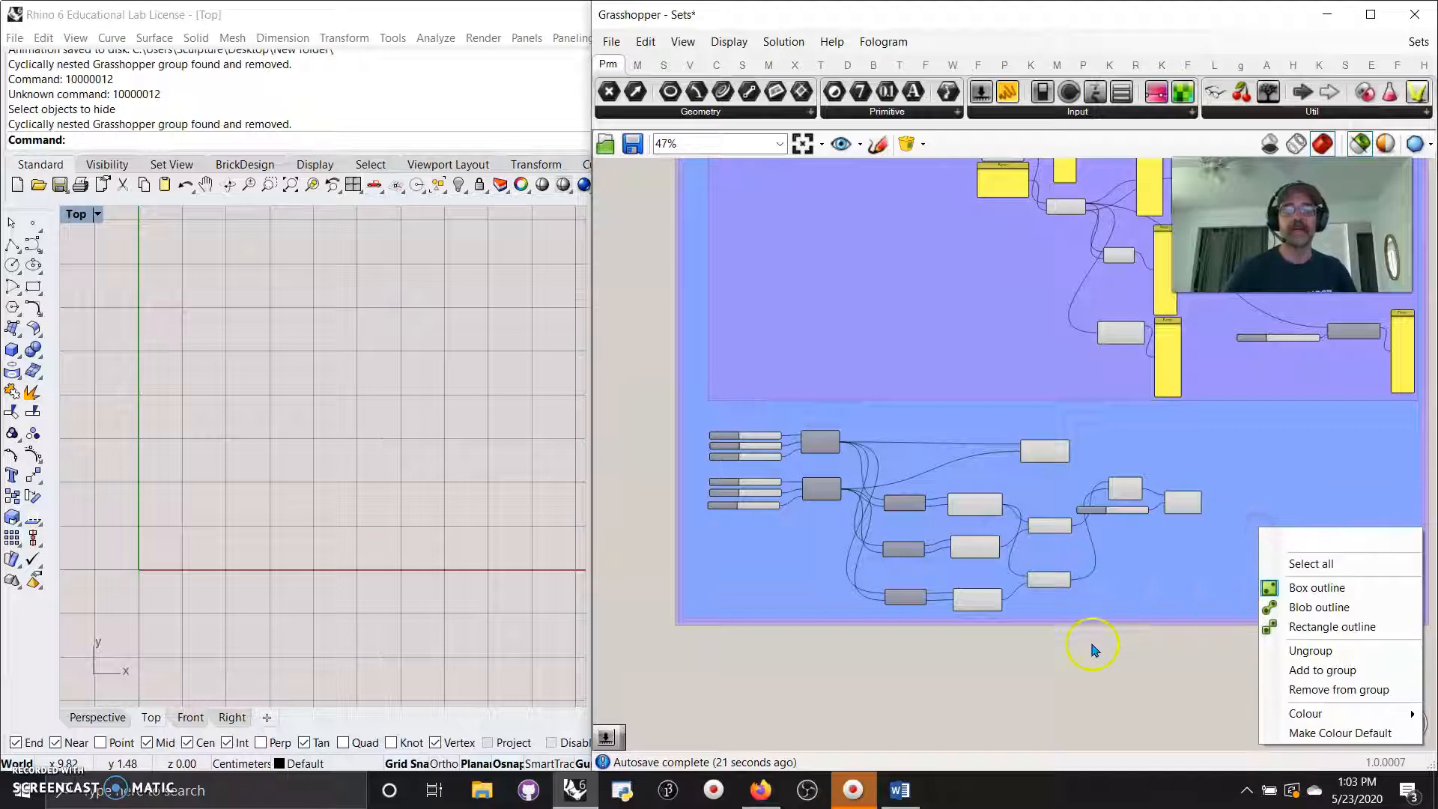
{"action": "left_click", "coordinate": [1196, 511]}
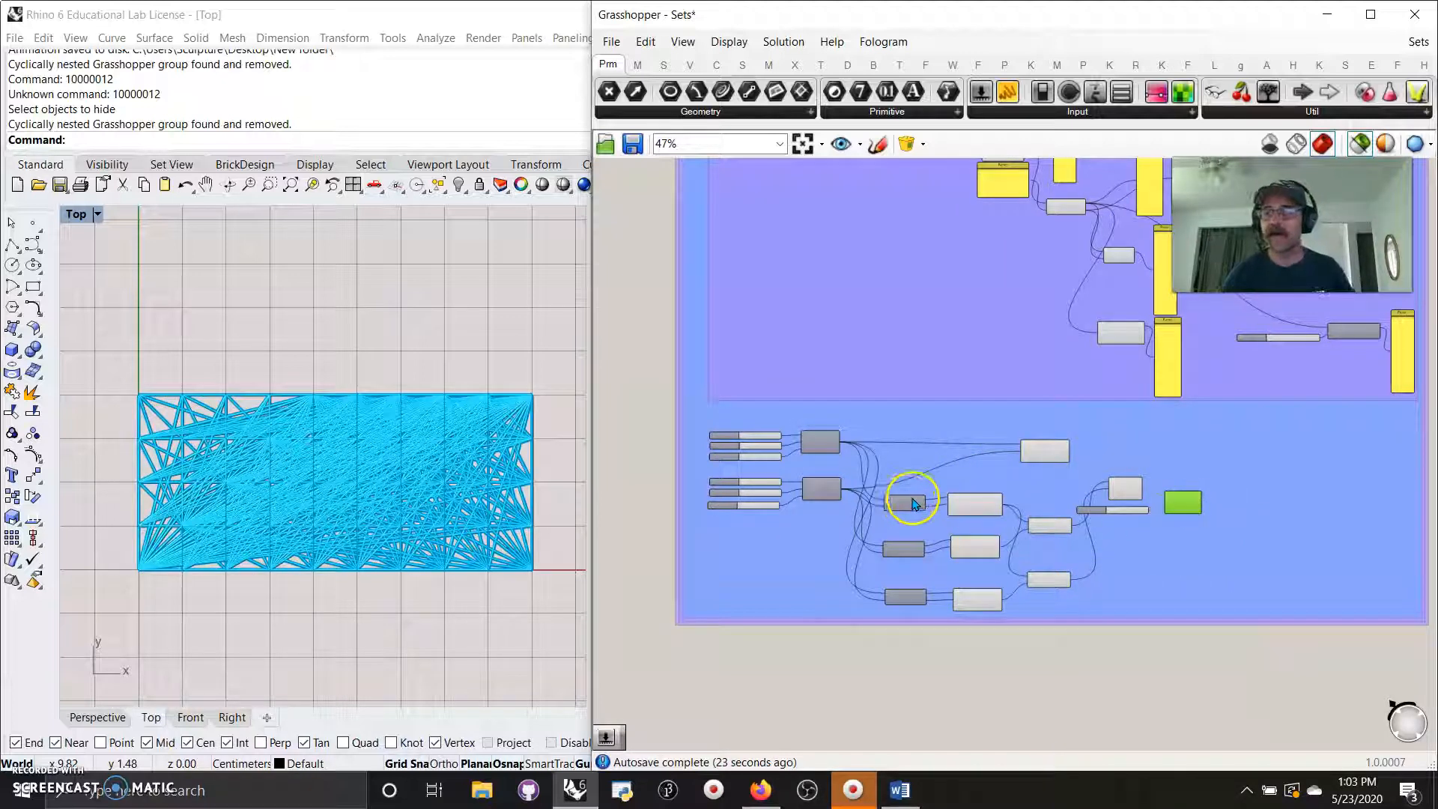
Examine the cull examples beside the list group and the available Sequence components in the Sets category
{"action": "scroll", "coordinate": [929, 492], "scroll_direction": "down", "scroll_amount": 6}
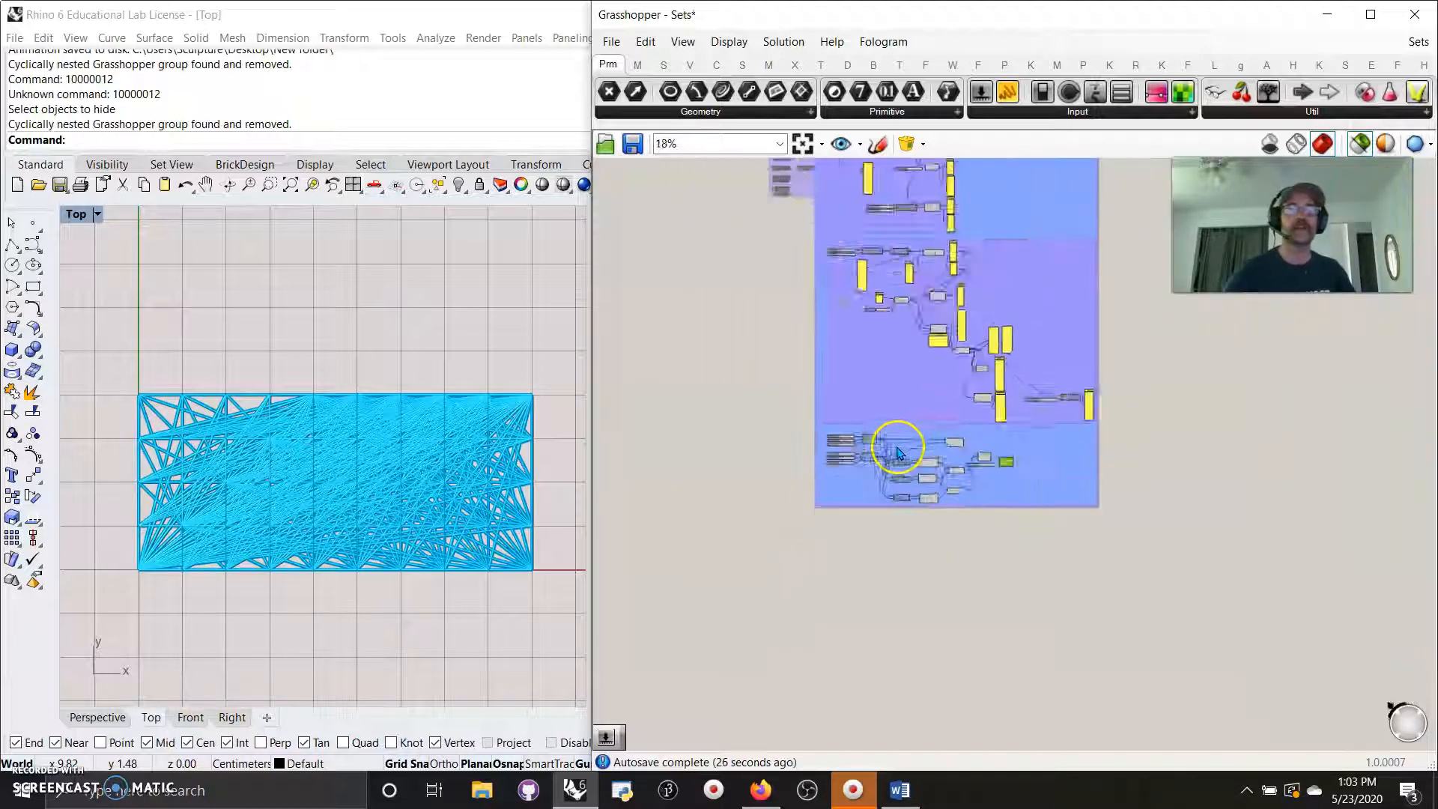
{"action": "scroll", "coordinate": [909, 350], "scroll_direction": "up", "scroll_amount": 8}
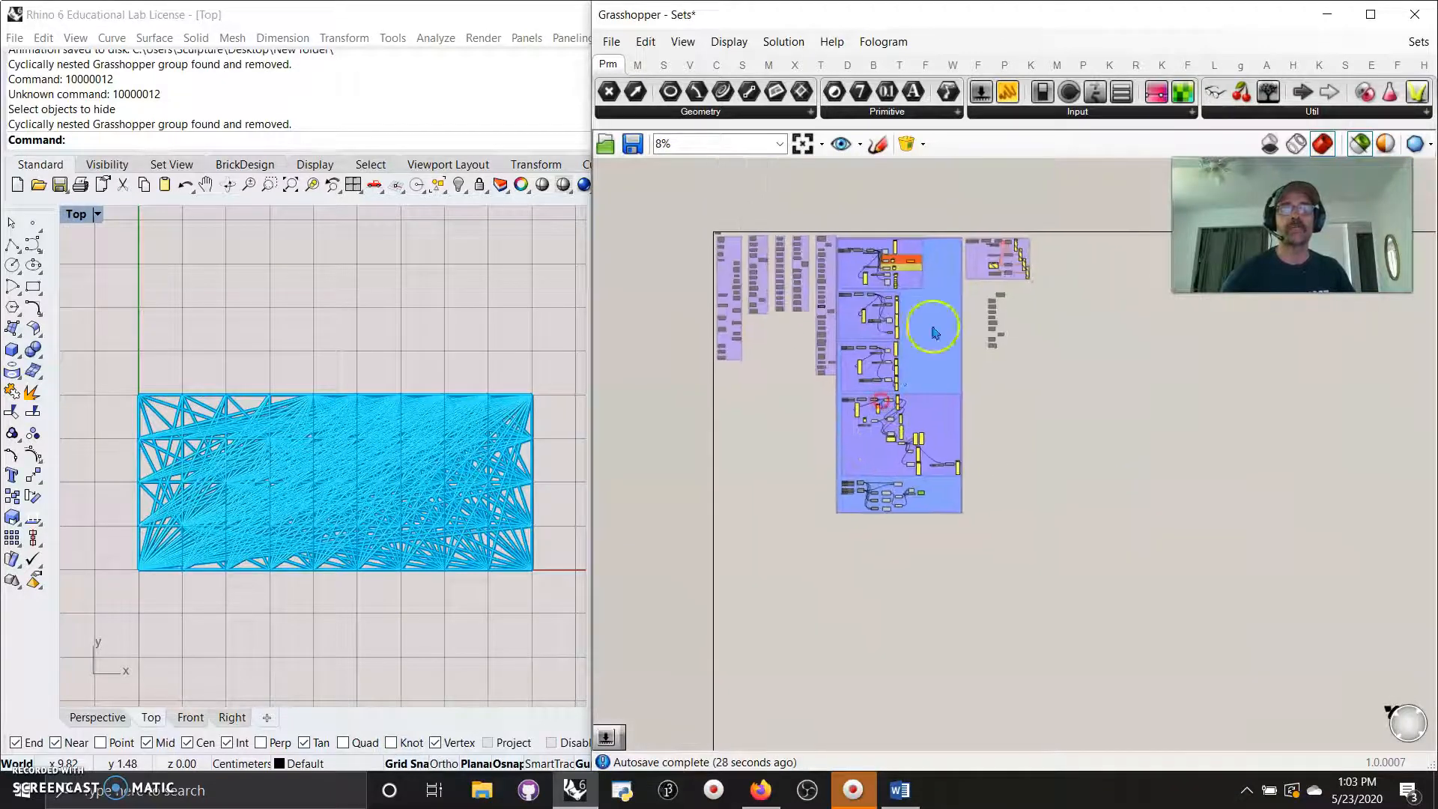
{"action": "scroll", "coordinate": [1046, 186], "scroll_direction": "up", "scroll_amount": 6}
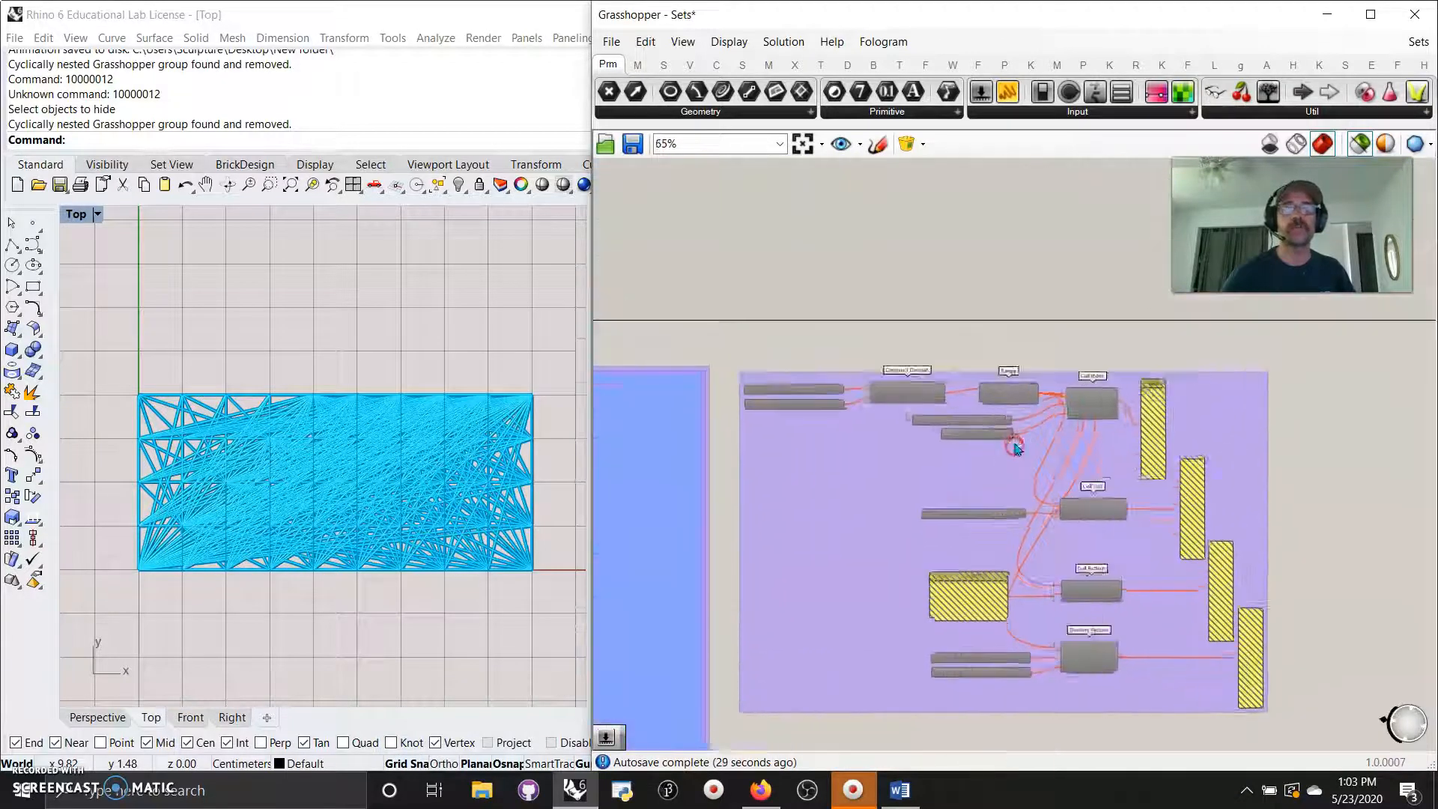
{"action": "right_click_drag", "start_coordinate": [1011, 430], "coordinate": [948, 380]}
{"action": "left_click", "coordinate": [664, 65]}
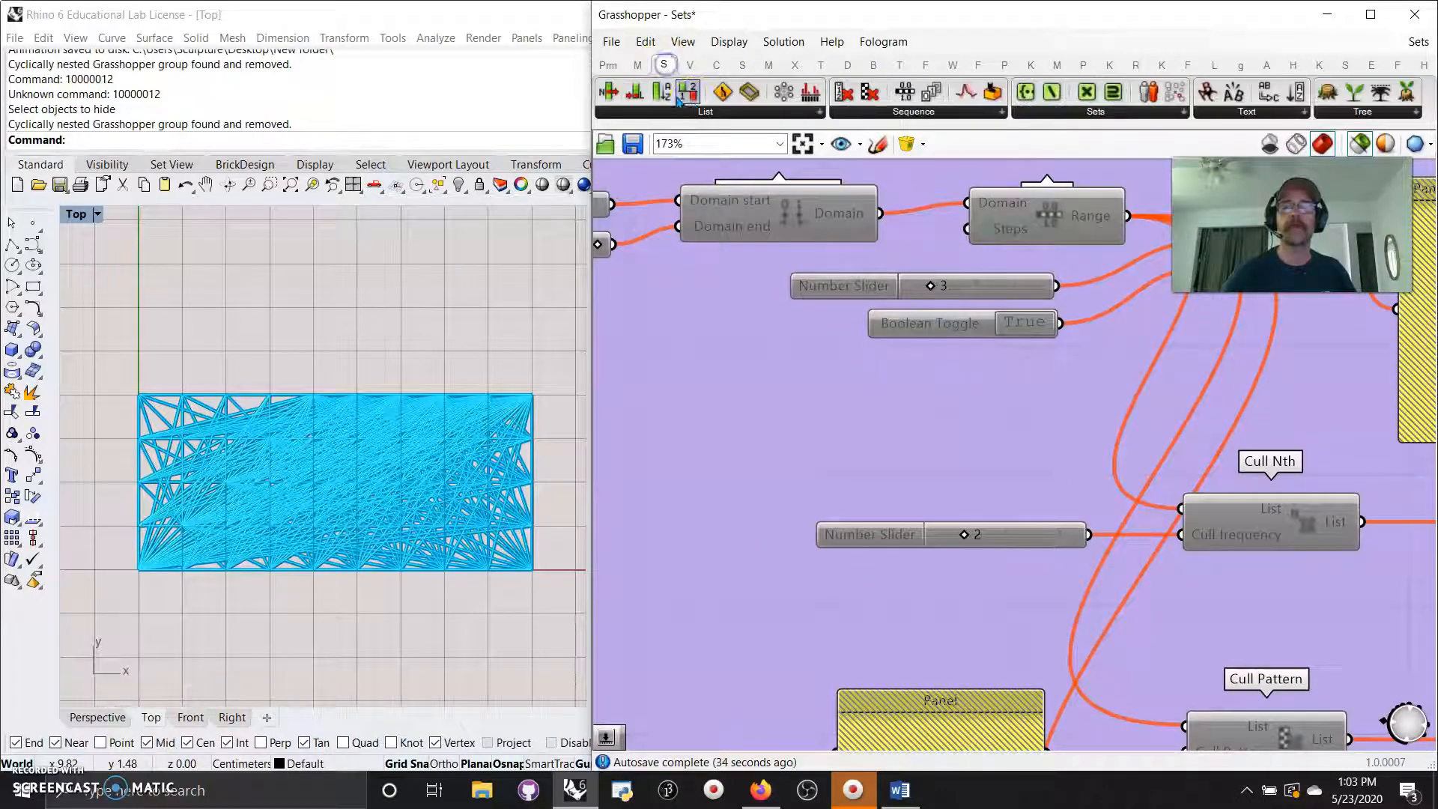
{"action": "left_click", "coordinate": [881, 114]}
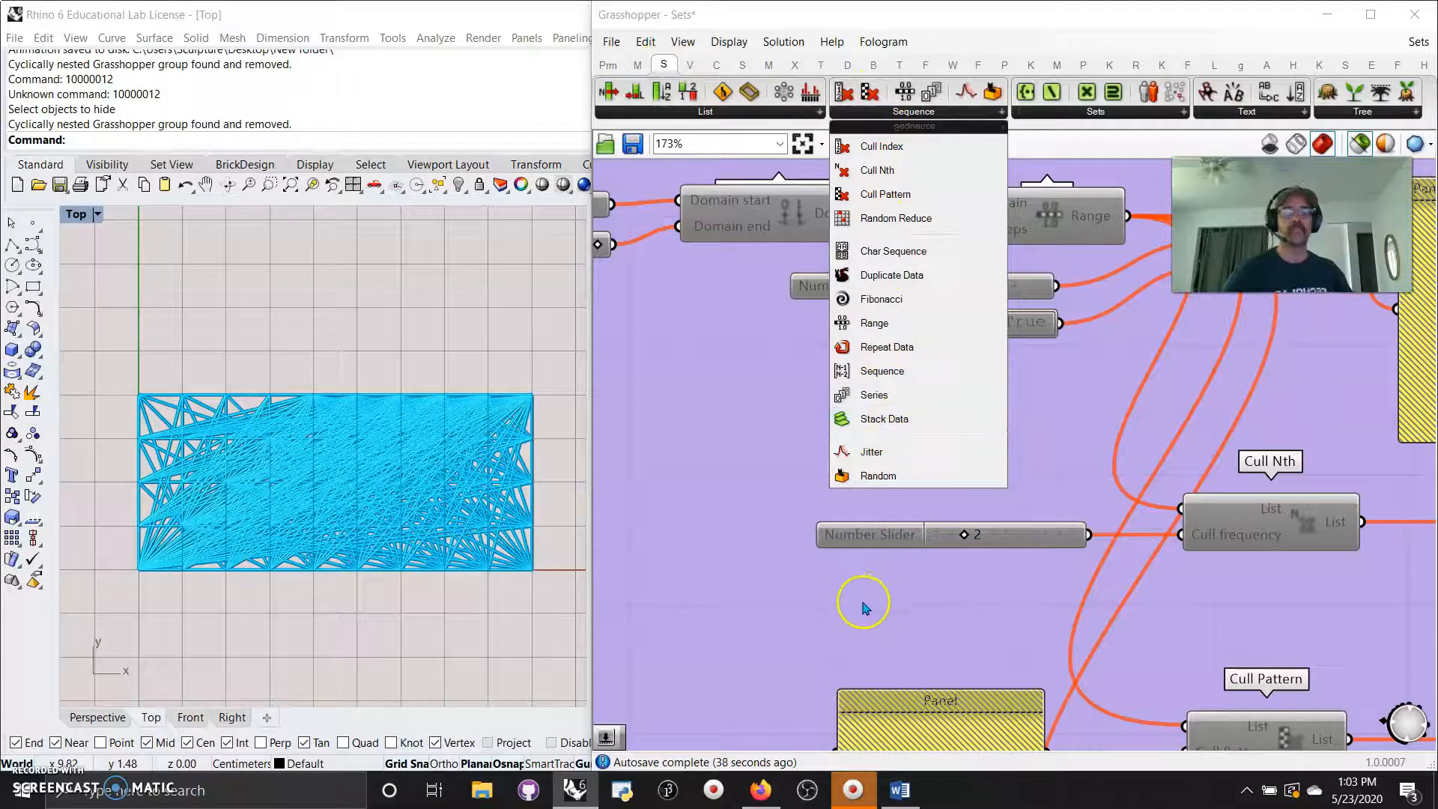
Return to the list-matching example and examine its Cross Reference, Longest List and Shortest List wiring through Line and Merge to Pipe
{"action": "scroll", "coordinate": [898, 610], "scroll_direction": "down", "scroll_amount": 5}
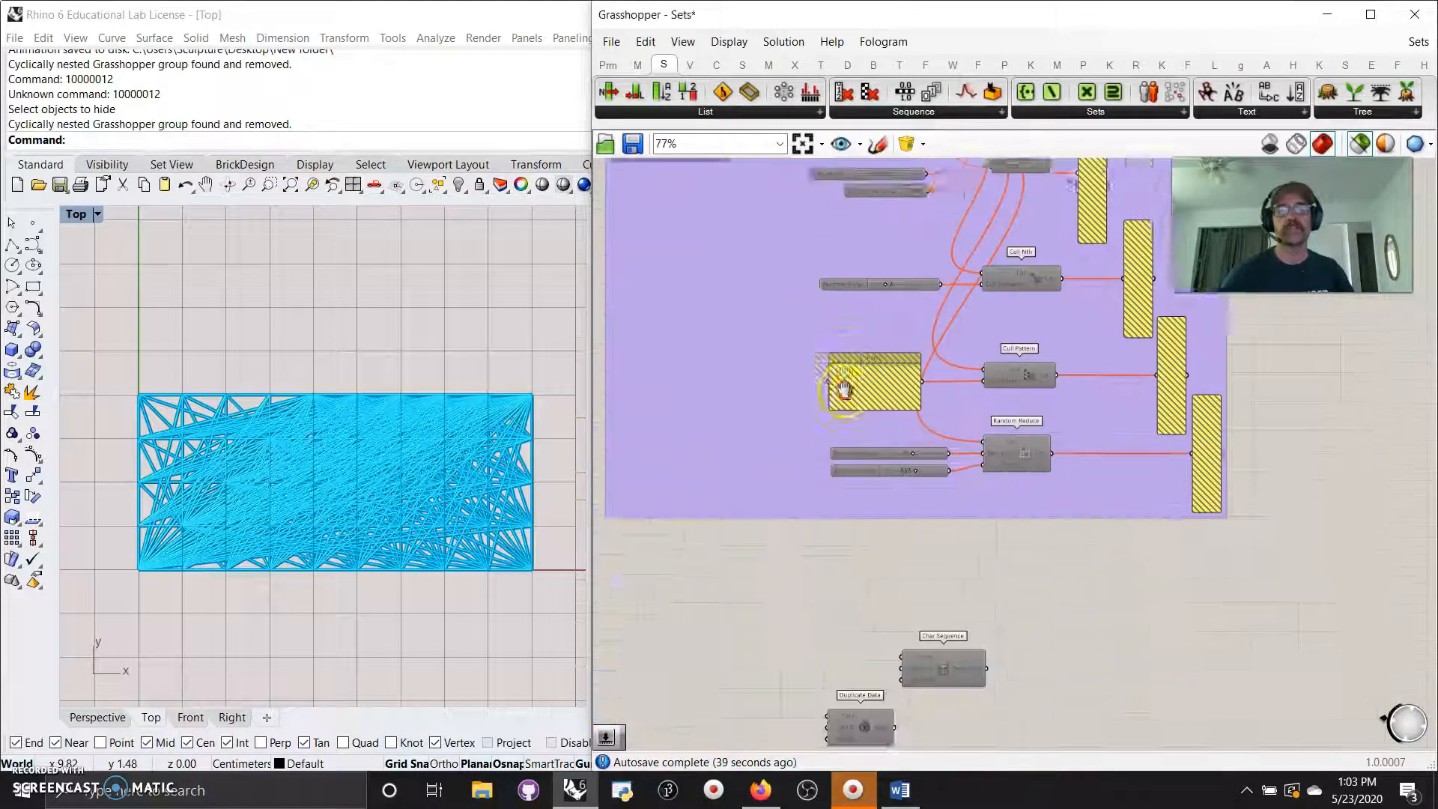
{"action": "right_click_drag", "start_coordinate": [741, 574], "coordinate": [1230, 457]}
{"action": "right_click_drag", "start_coordinate": [842, 605], "coordinate": [1095, 735]}
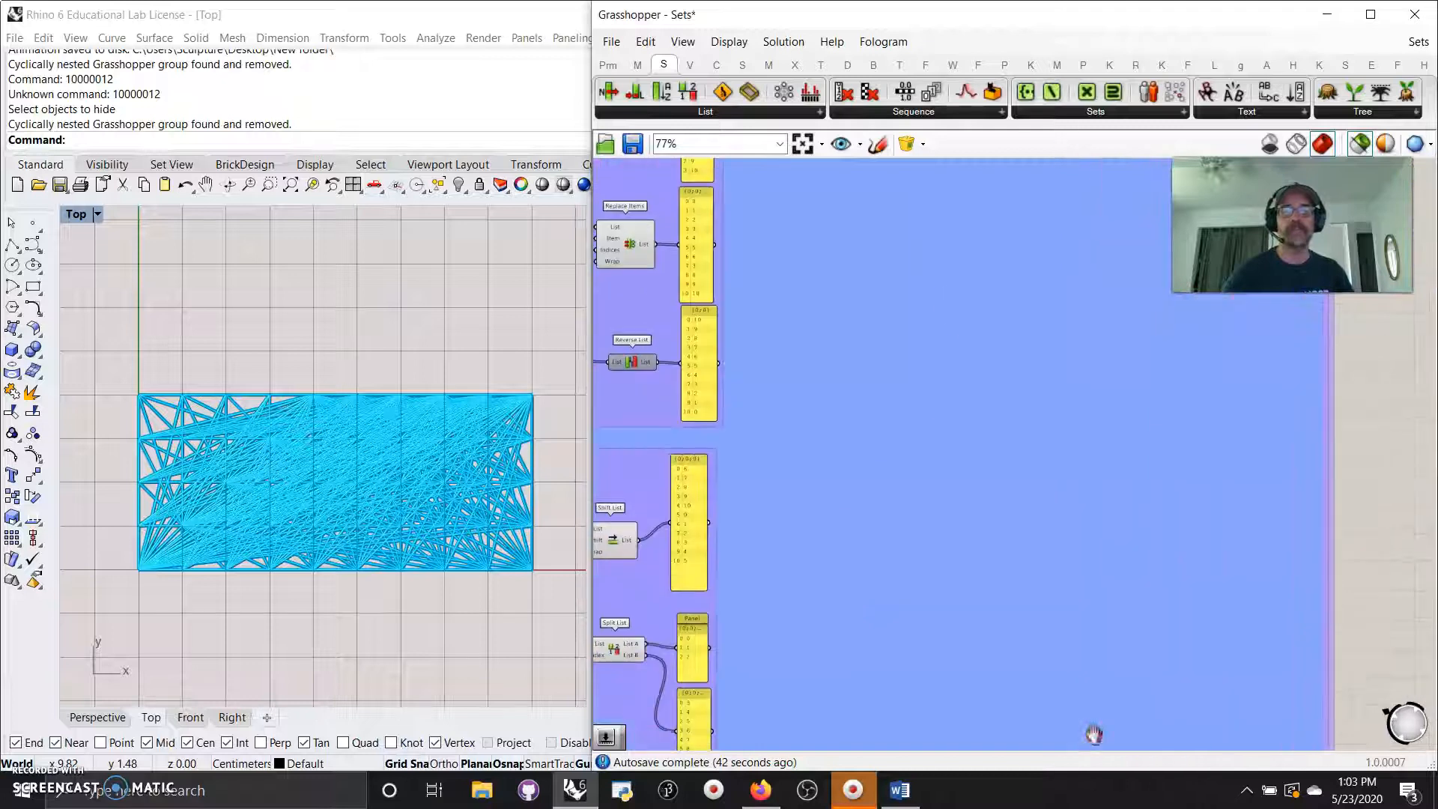
{"action": "right_click_drag", "start_coordinate": [908, 616], "coordinate": [1058, 278]}
{"action": "scroll", "coordinate": [993, 450], "scroll_direction": "down", "scroll_amount": 4}
{"action": "right_click_drag", "start_coordinate": [963, 602], "coordinate": [973, 246]}
{"action": "right_click_drag", "start_coordinate": [940, 524], "coordinate": [965, 233]}
{"action": "scroll", "coordinate": [940, 349], "scroll_direction": "up", "scroll_amount": 4}
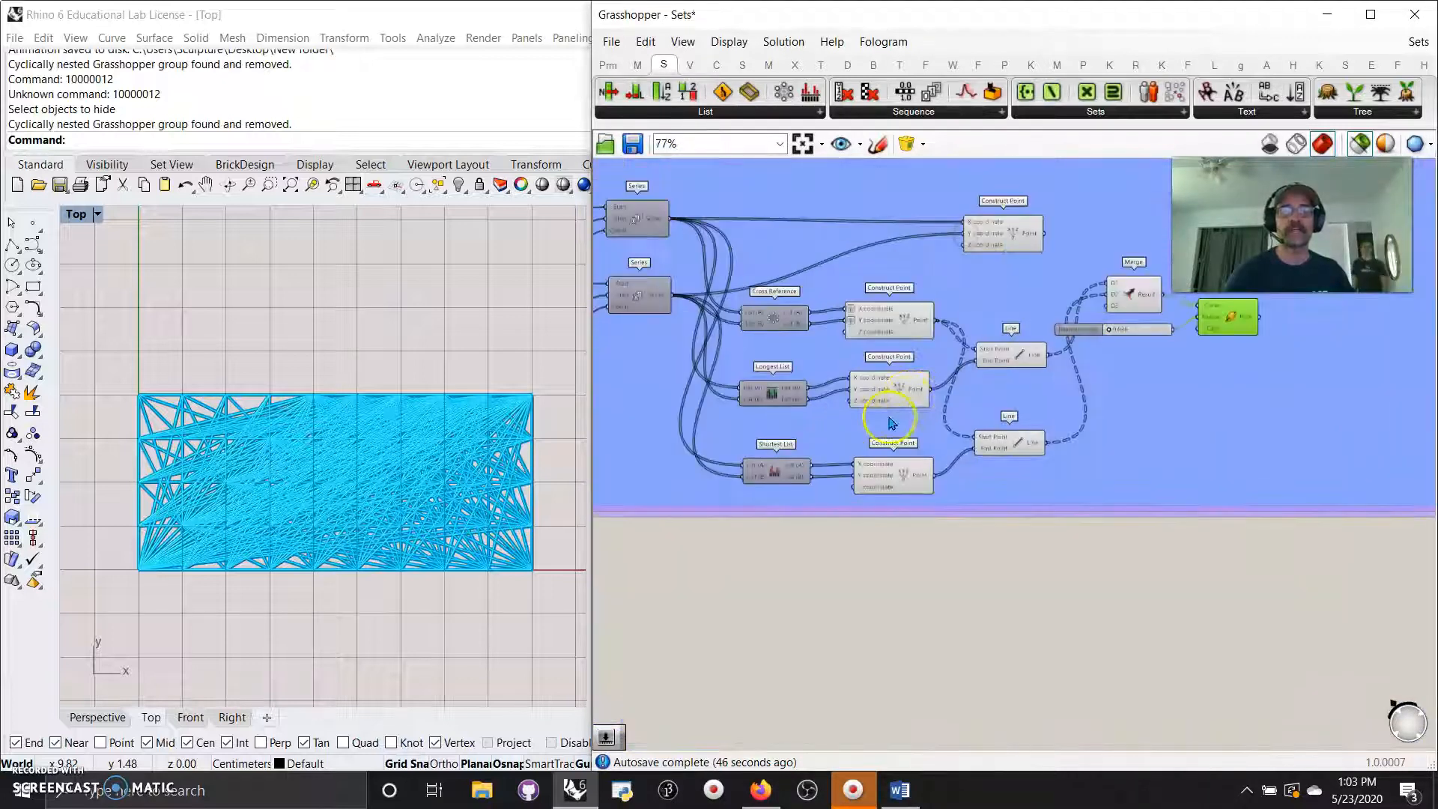
{"action": "right_click_drag", "start_coordinate": [1023, 534], "coordinate": [1052, 547]}
{"action": "left_click", "coordinate": [1279, 540]}
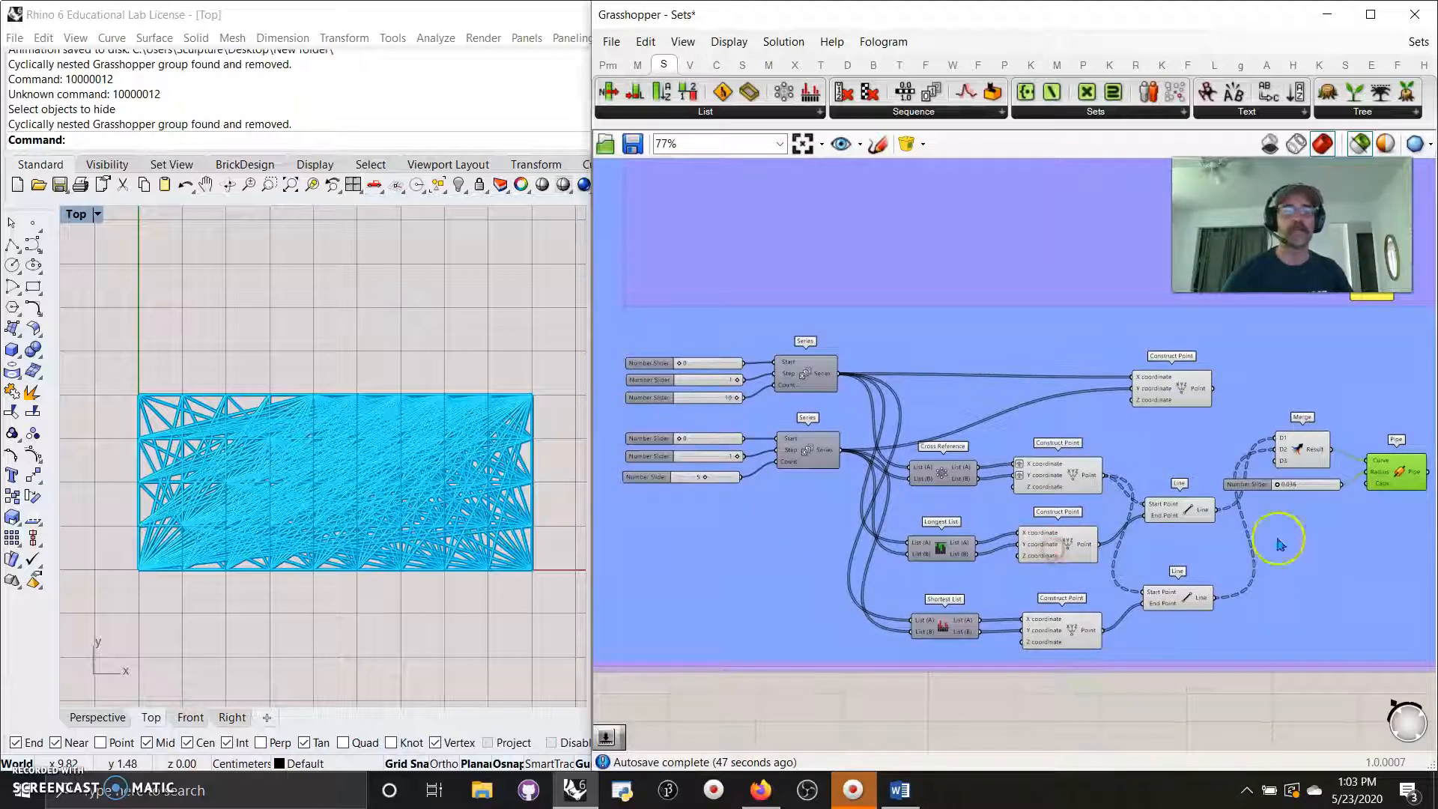
{"action": "scroll", "coordinate": [1219, 396], "scroll_direction": "up", "scroll_amount": 2}
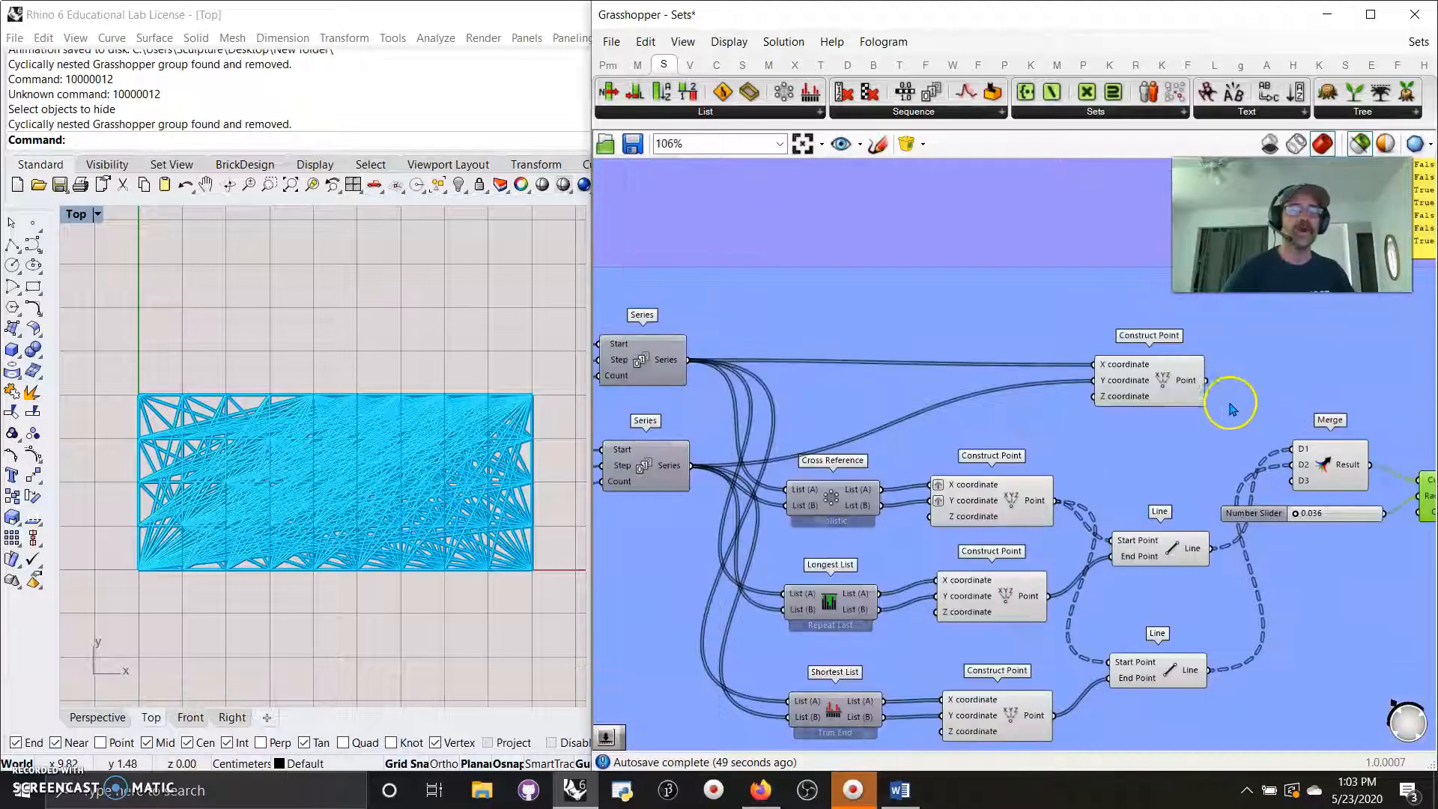